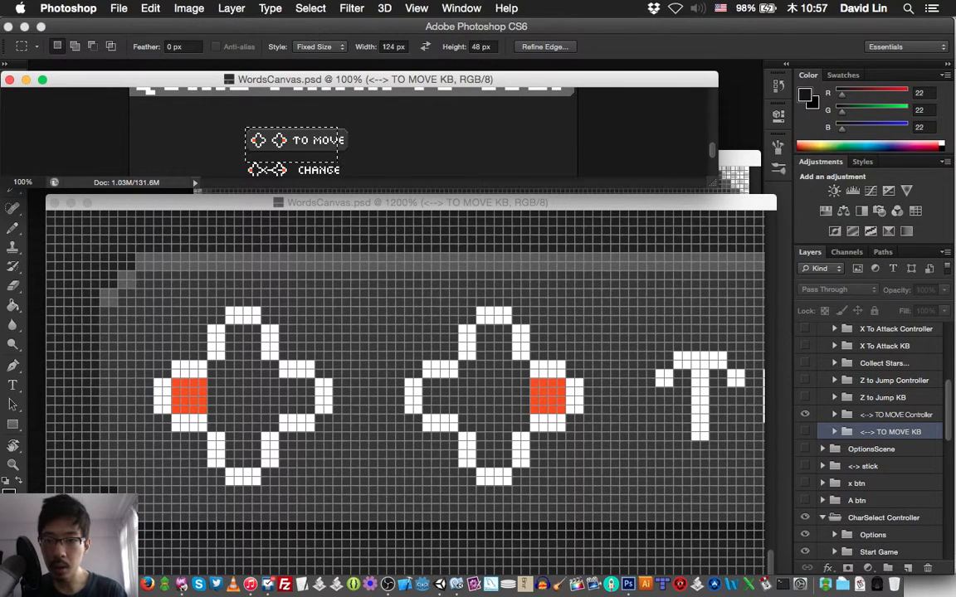
Step: Set the fixed-size marquee to 148 px wide and 36 px high and fit it around the TO MOVE label
left_click(393, 47)
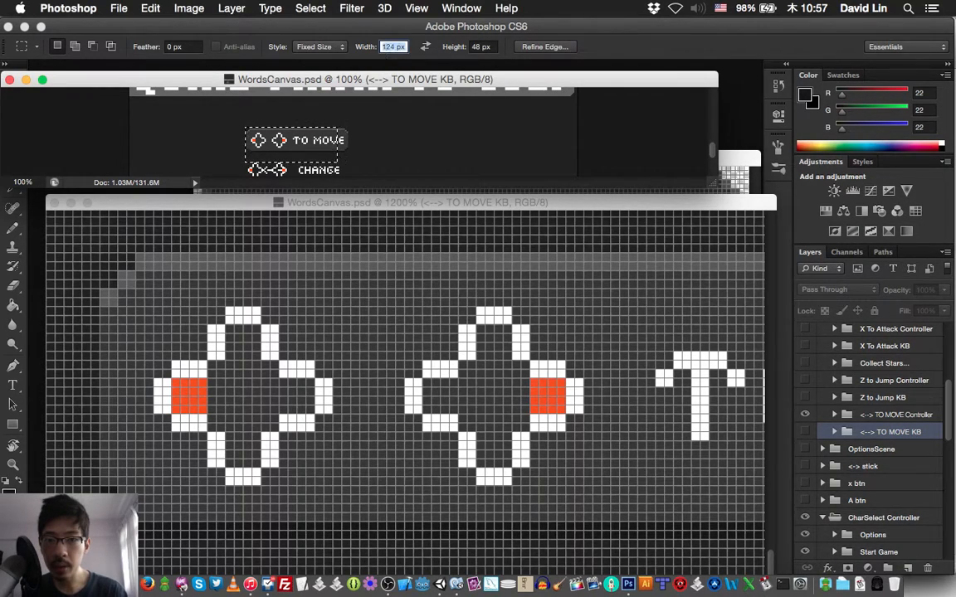
key("Tab")
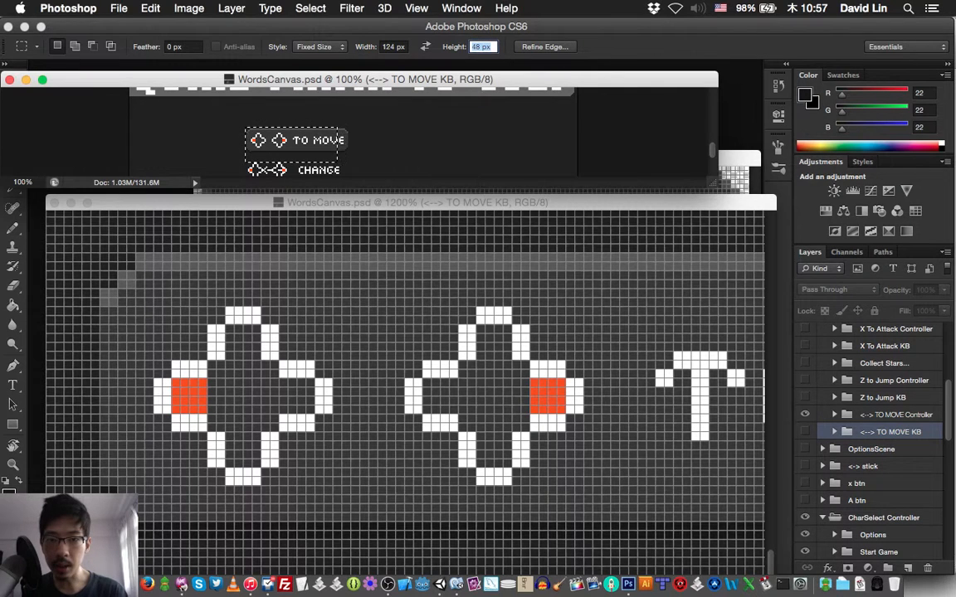
type("36")
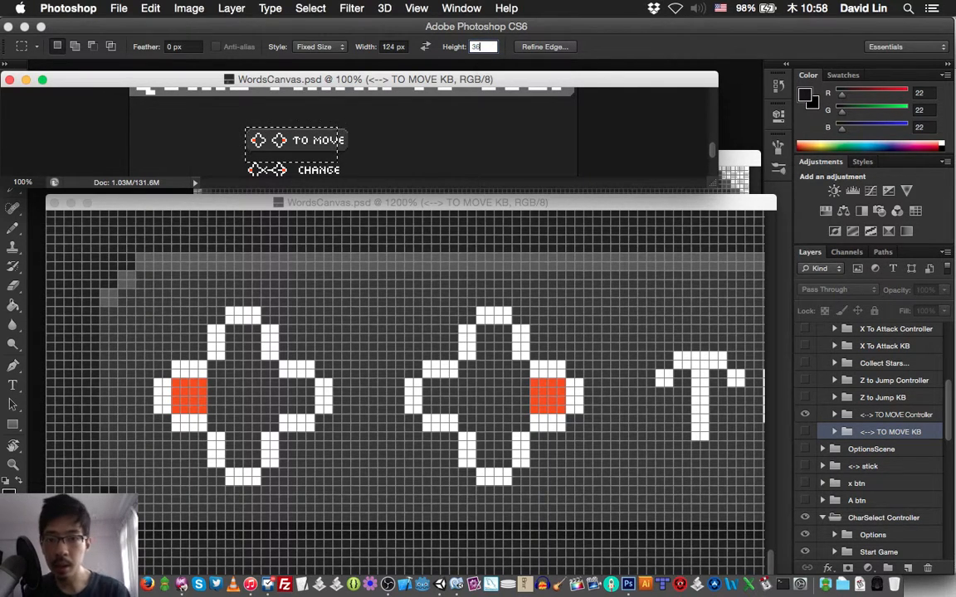
left_click(394, 46)
type("148")
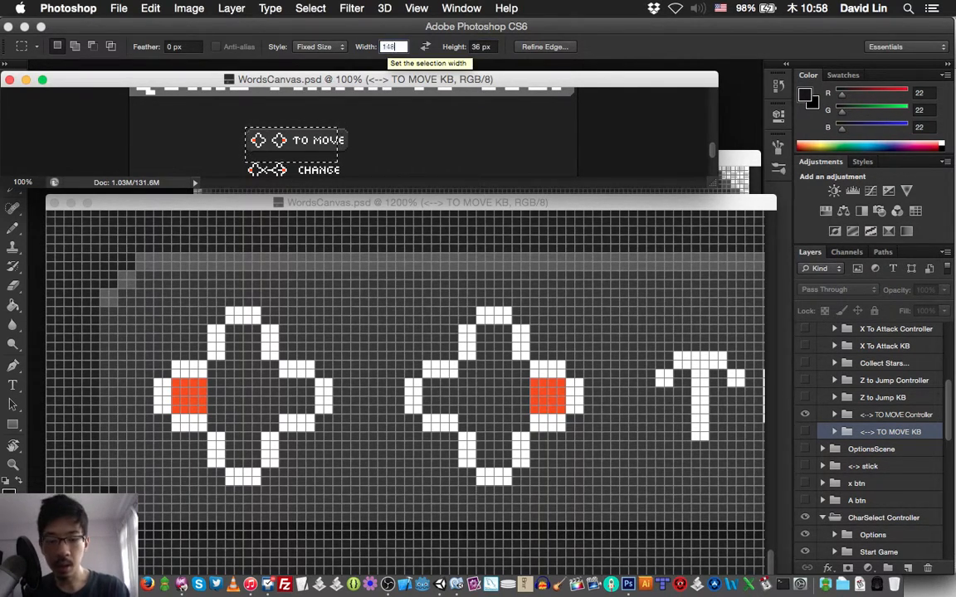
key("Return")
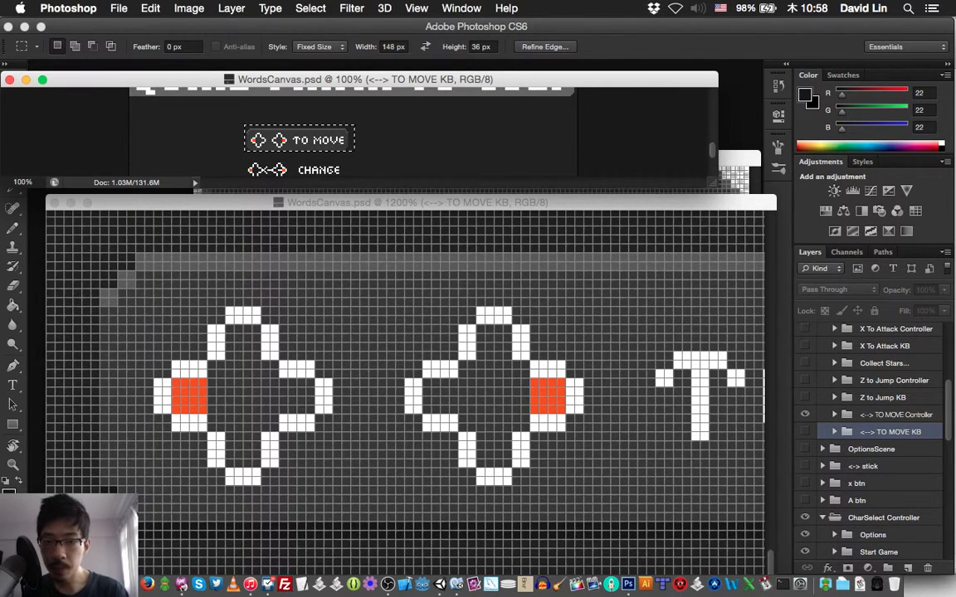
Step: Try a marquee width of 136 px and place the selection over the TO MOVE label
double_click(394, 47)
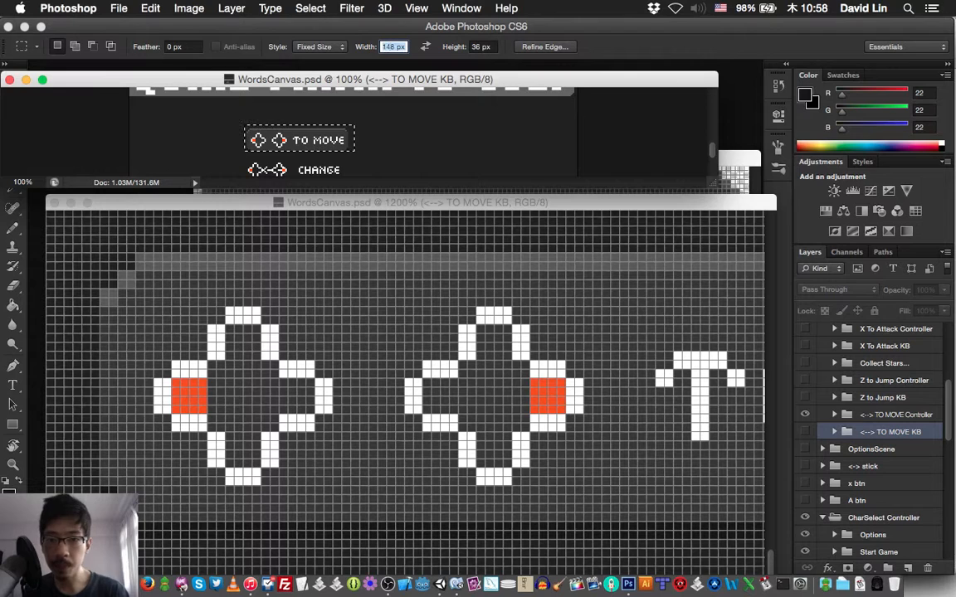
type("136")
key("Return")
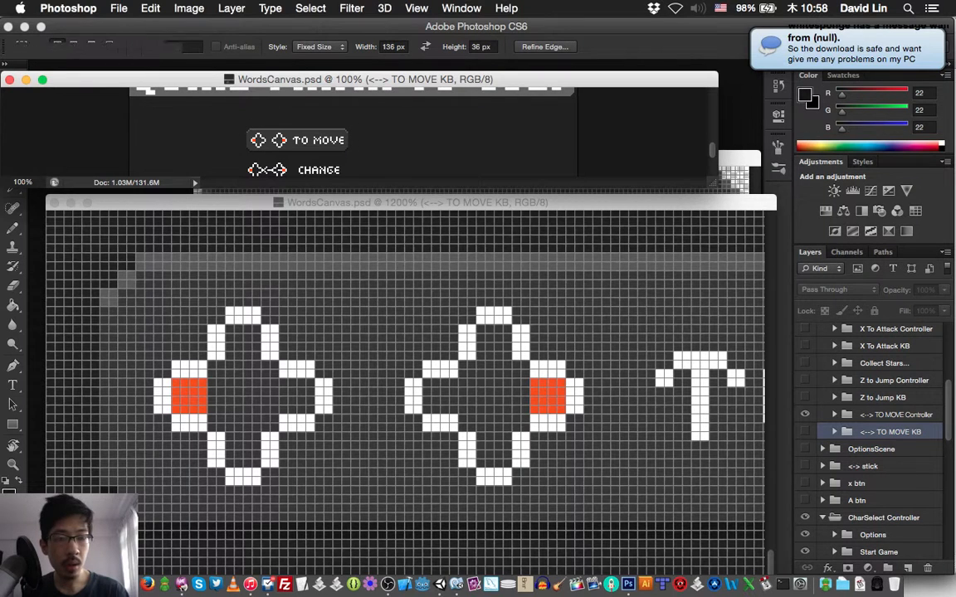
left_click(244, 125)
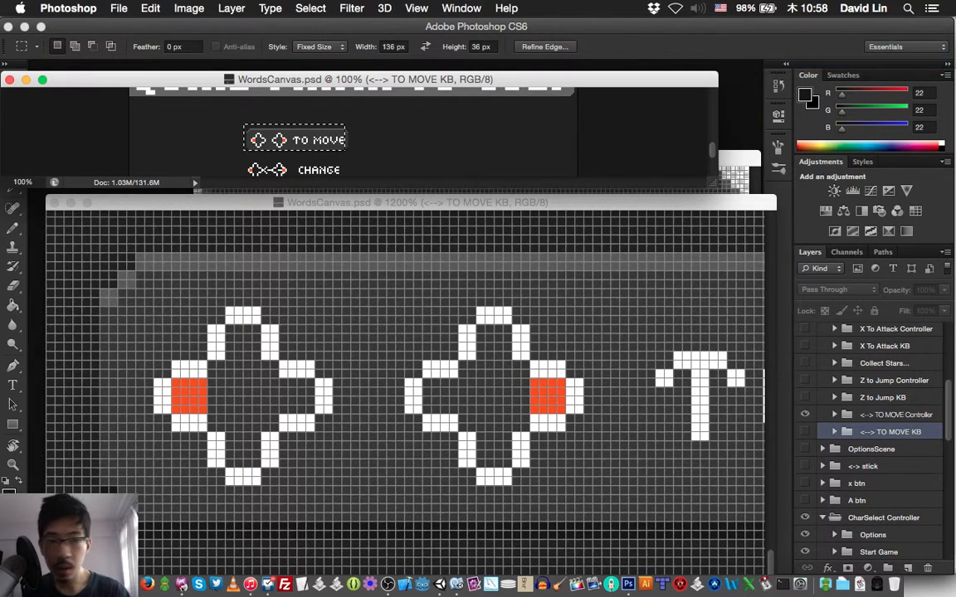
Step: Switch to Colloquy to read the stream chat messages, and return to the WordsCanvas document in Photoshop
left_click(181, 584)
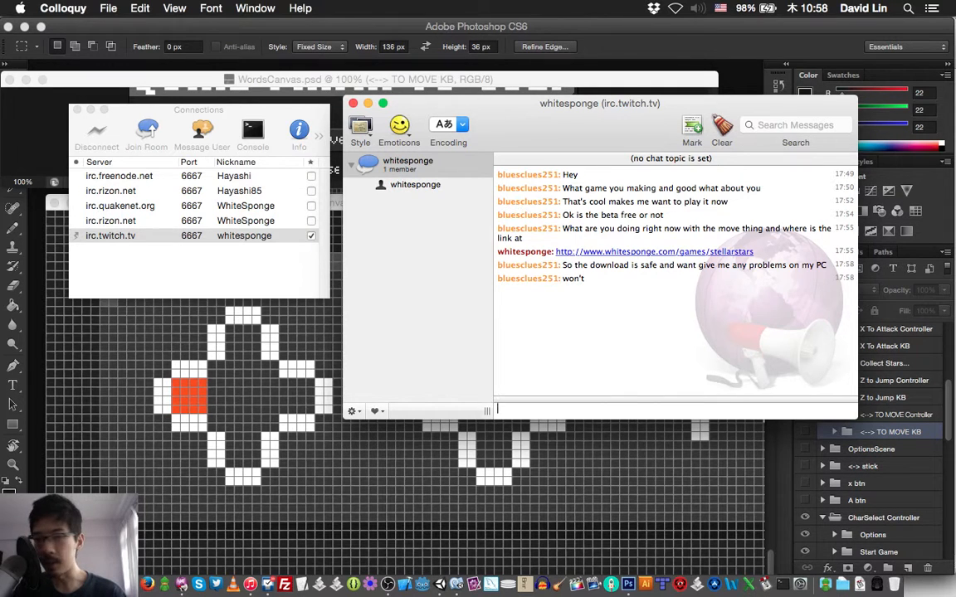
key("super+Tab")
key("super+grave")
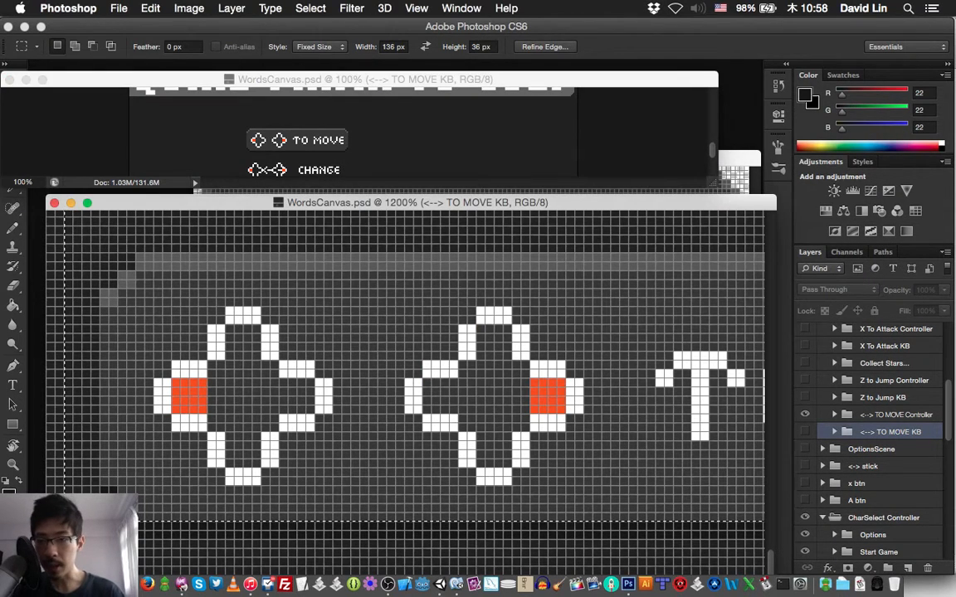
key("super+grave")
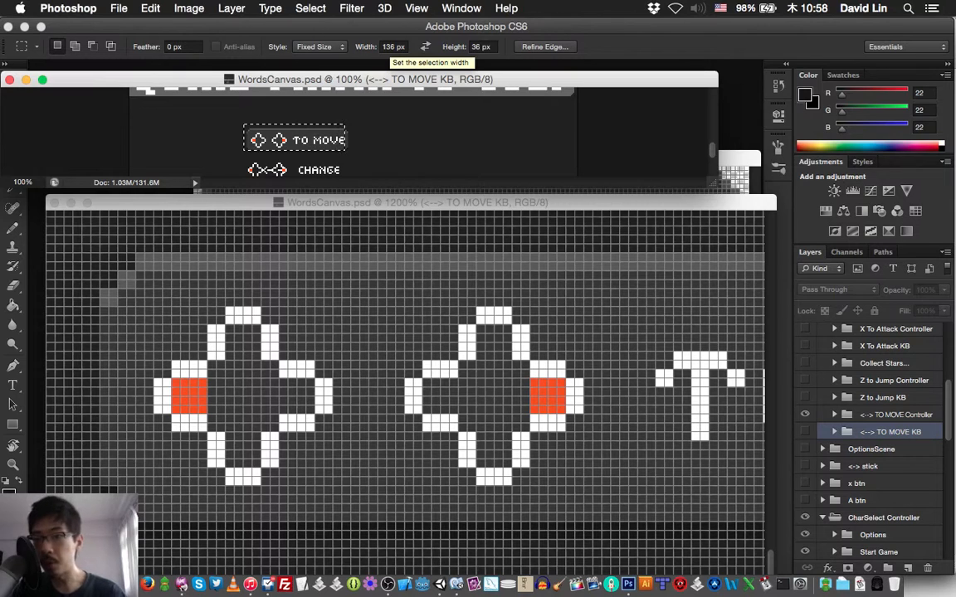
Step: Set the marquee width to 140 px, check its fit around the TO MOVE label, and deselect
left_click(393, 47)
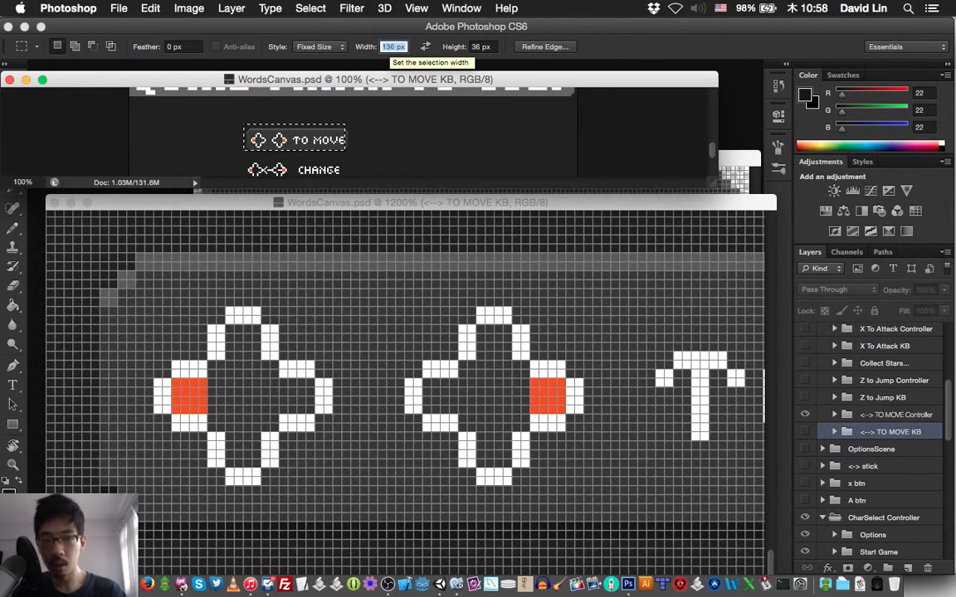
type("140")
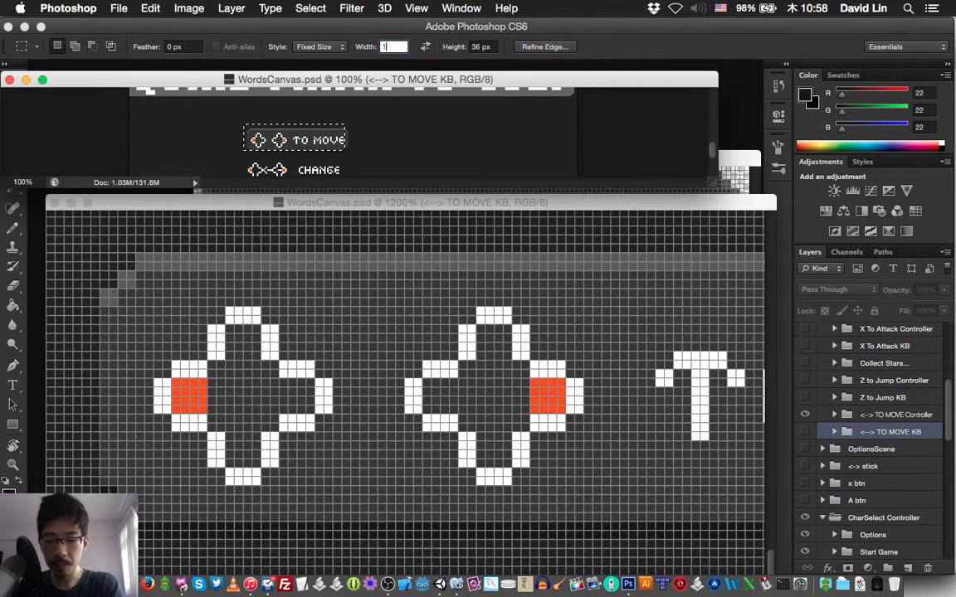
key("Return")
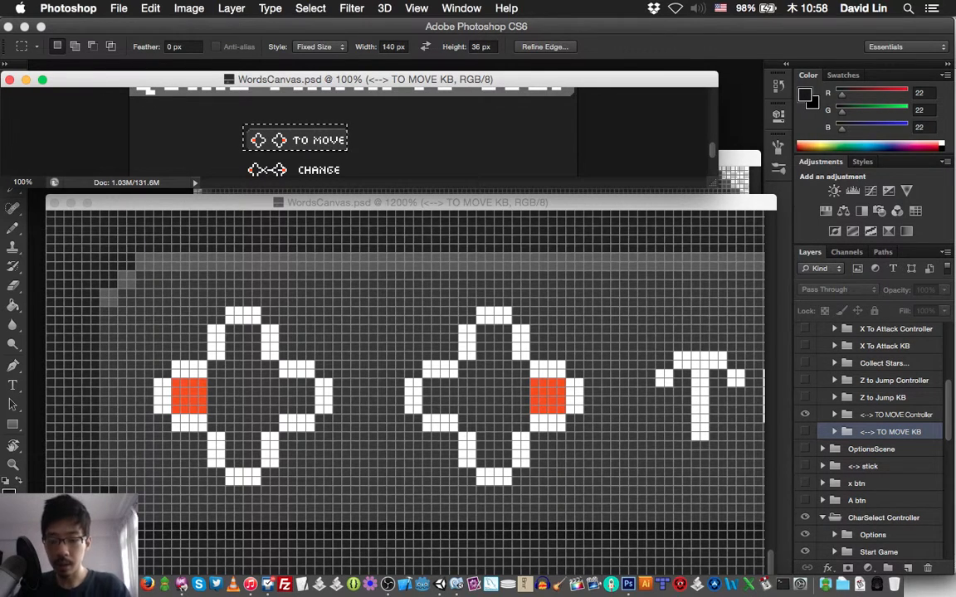
key("super+d")
Step: Create a new document 140 pixels wide and 36 pixels high
key("super+n")
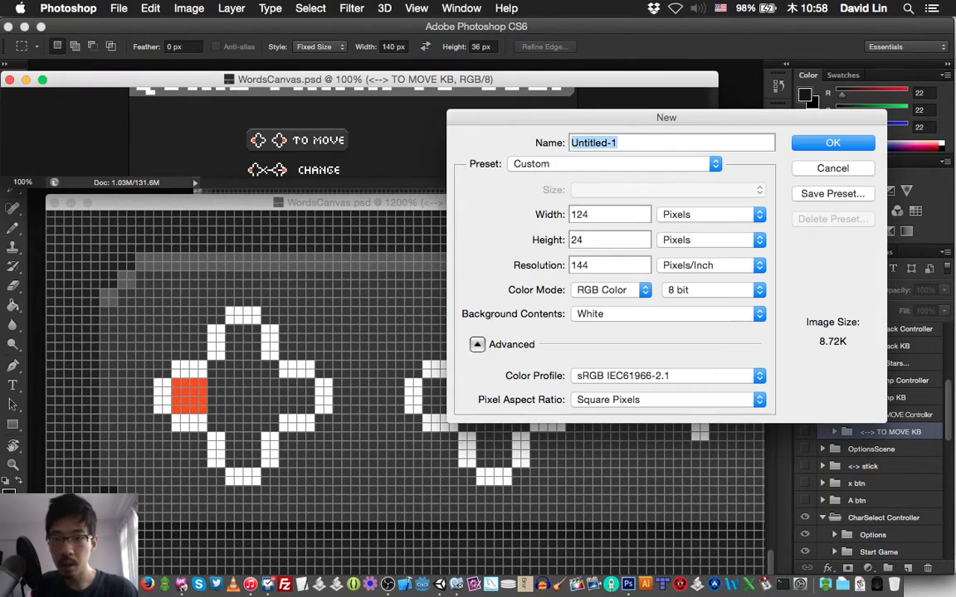
key("Tab")
type("140")
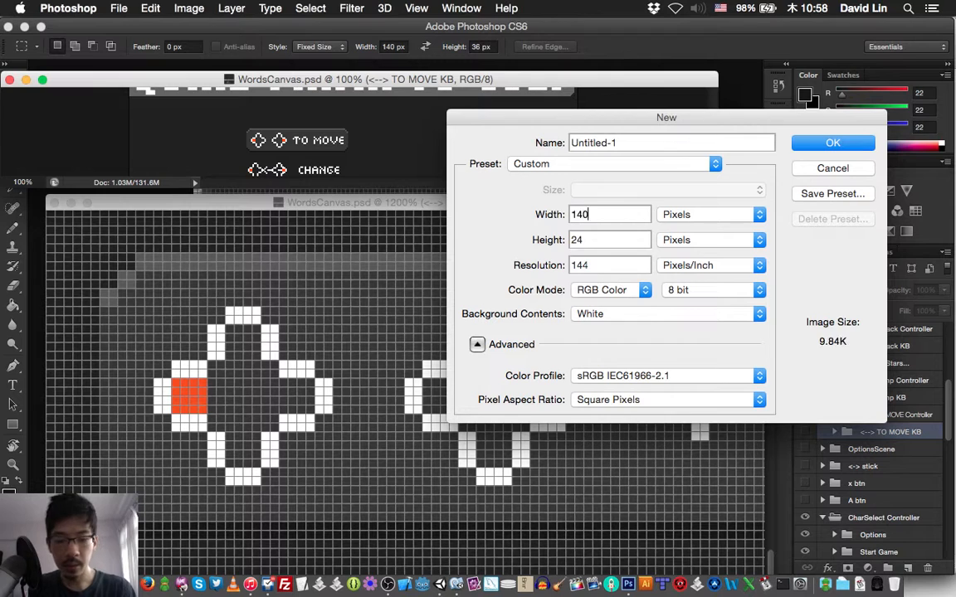
key("Tab")
type("36")
key("Return")
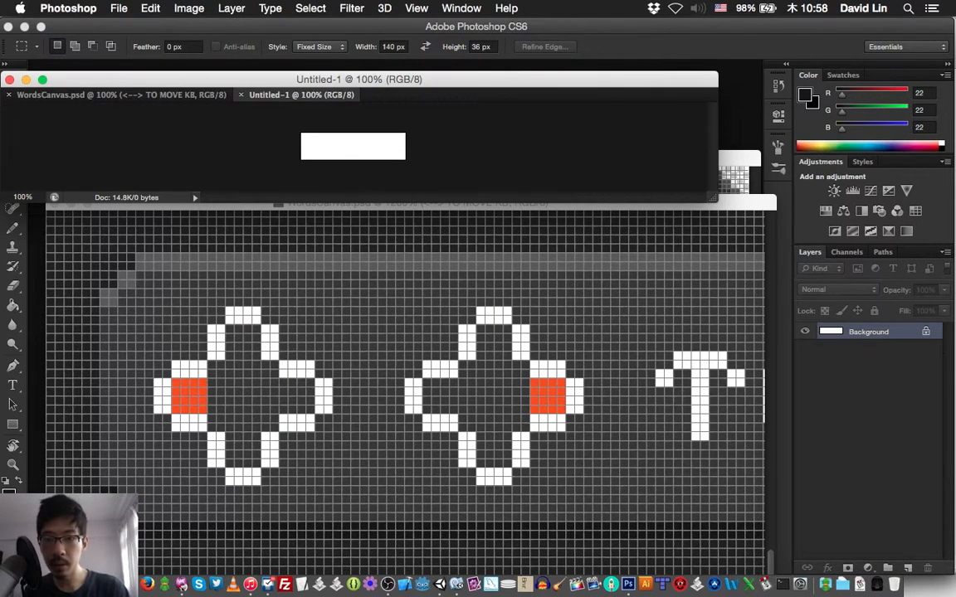
Step: Separate the new blank document into its own floating window and show its pixel grid at 500% zoom
key("v")
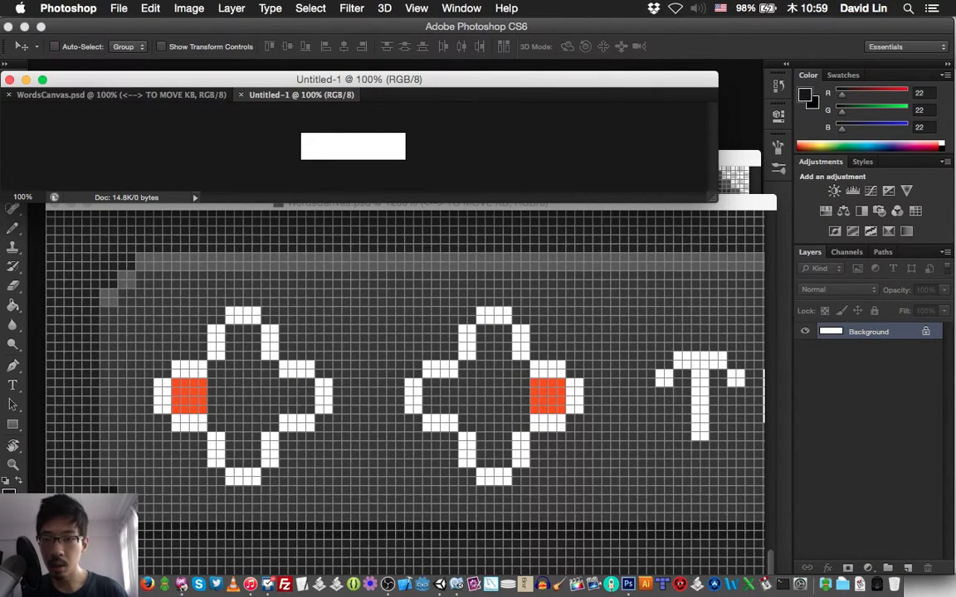
left_click_drag(301, 94, 320, 191)
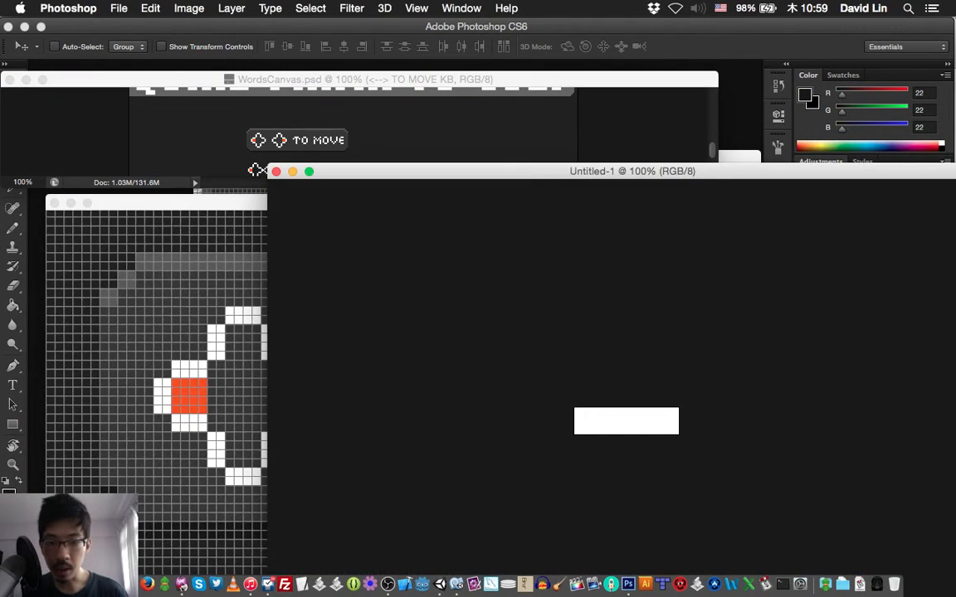
key("super+apostrophe")
key("super+equal")
key("super+equal")
key("super+equal")
key("super+equal")
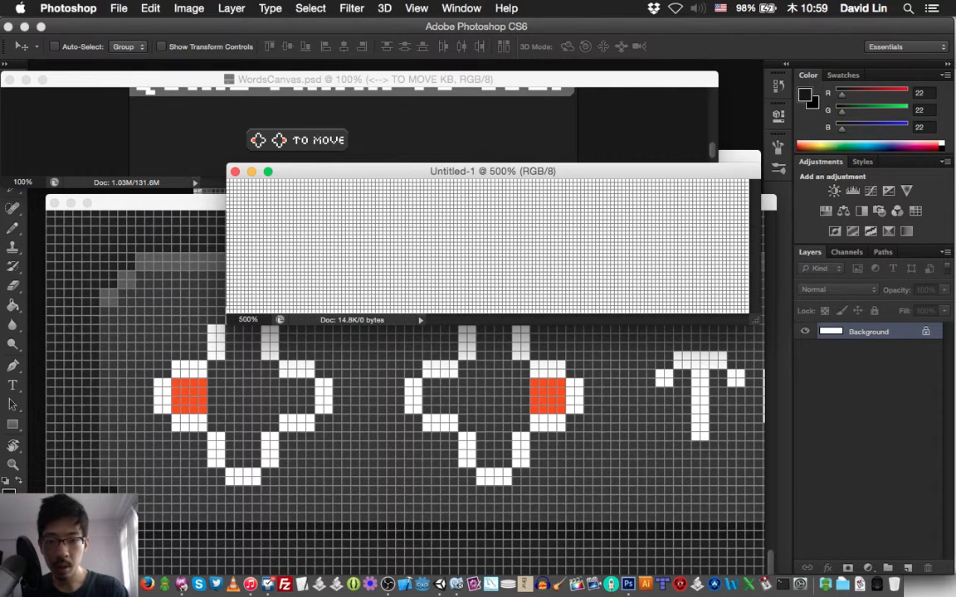
Step: Copy the <--> TO MOVE Controller group from WordsCanvas.psd into the new blank document
left_click(365, 80)
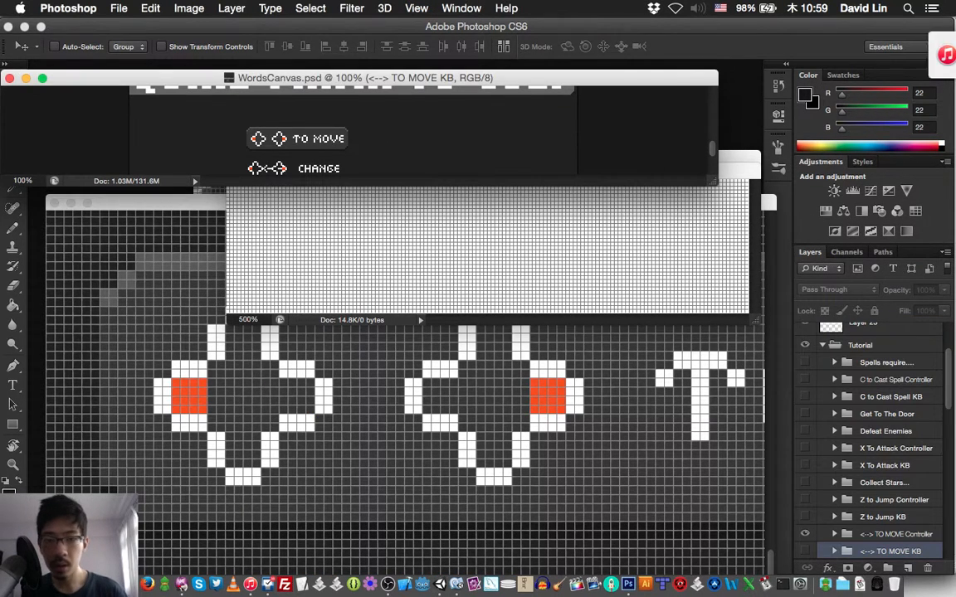
left_click(896, 534)
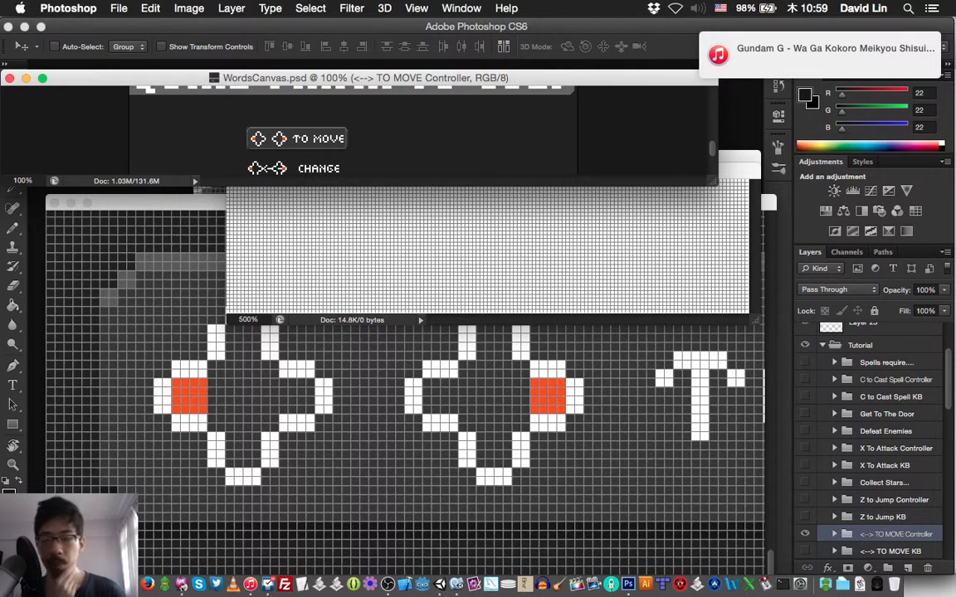
left_click_drag(369, 159, 399, 215)
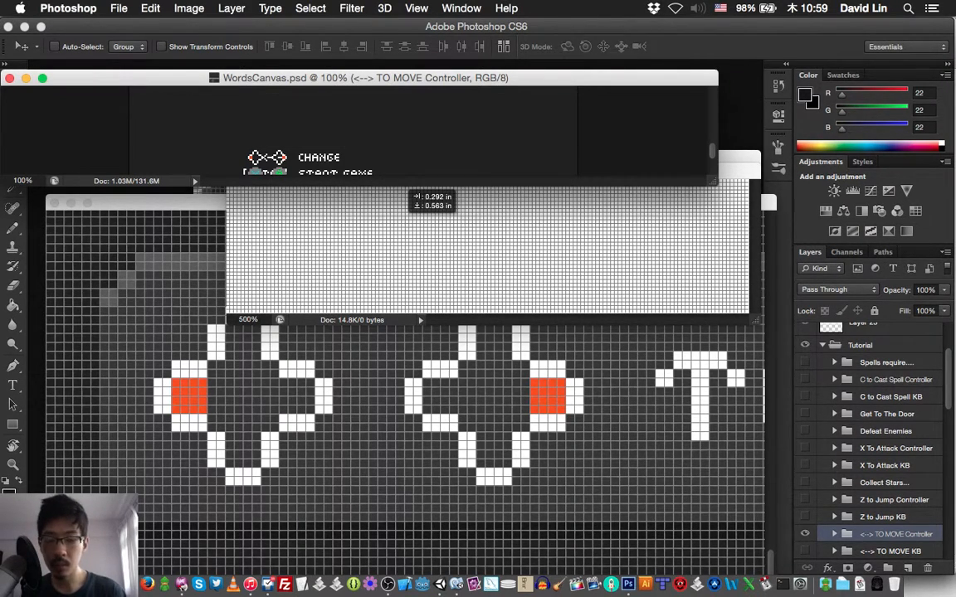
left_click_drag(412, 195, 415, 218)
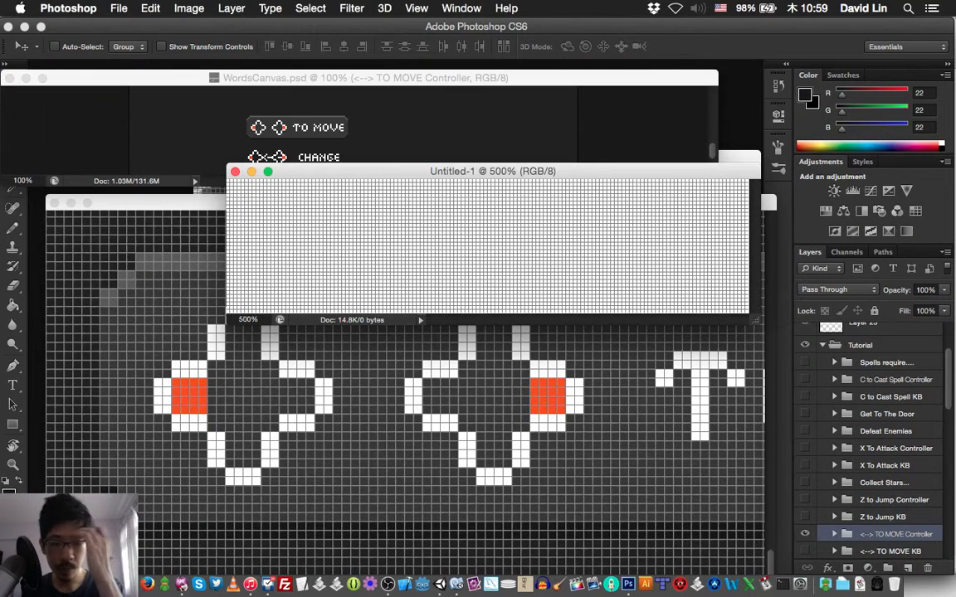
Step: Nudge the copied TO MOVE group down and across until the whole label sits centred on the canvas
key("Down")
key("Down")
key("Down")
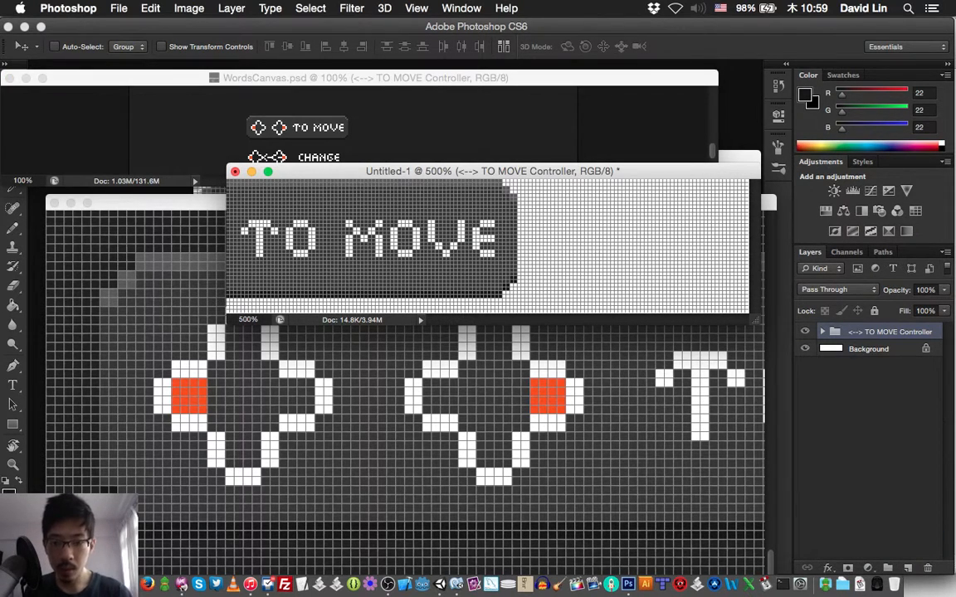
key("shift+Right")
key("shift+Right")
key("shift+Right")
key("shift+Right")
key("shift+Right")
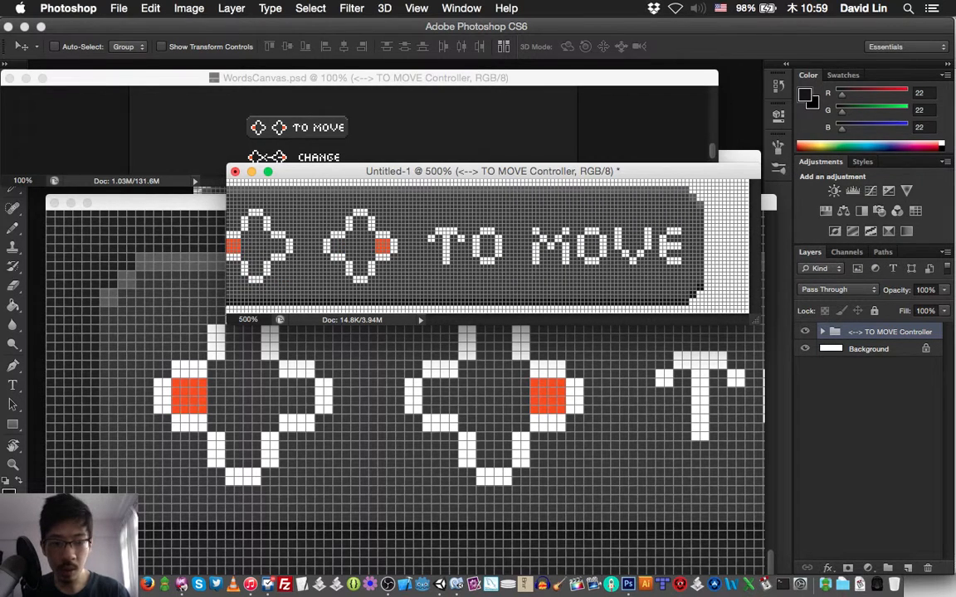
key("shift+Right")
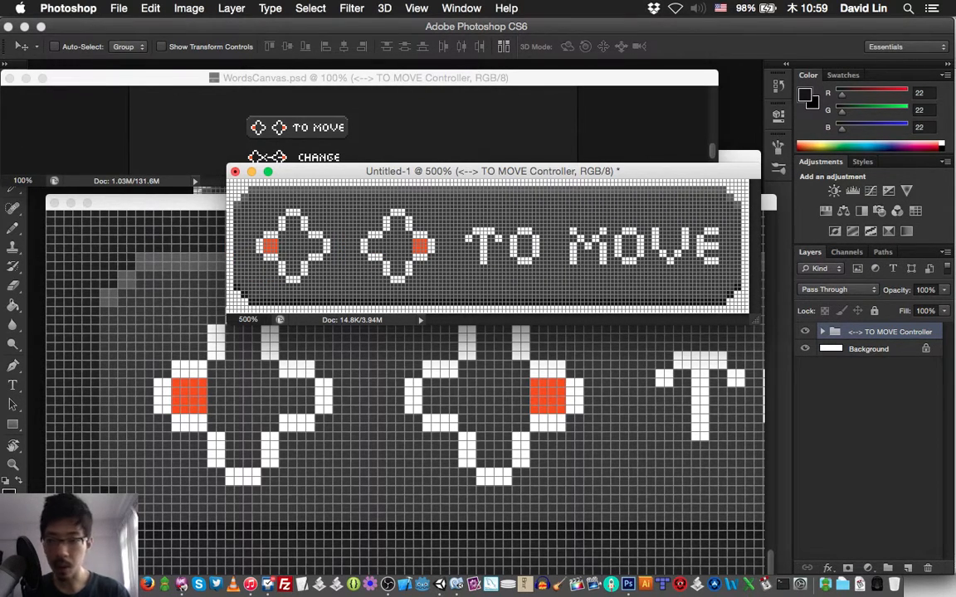
key("super+equal")
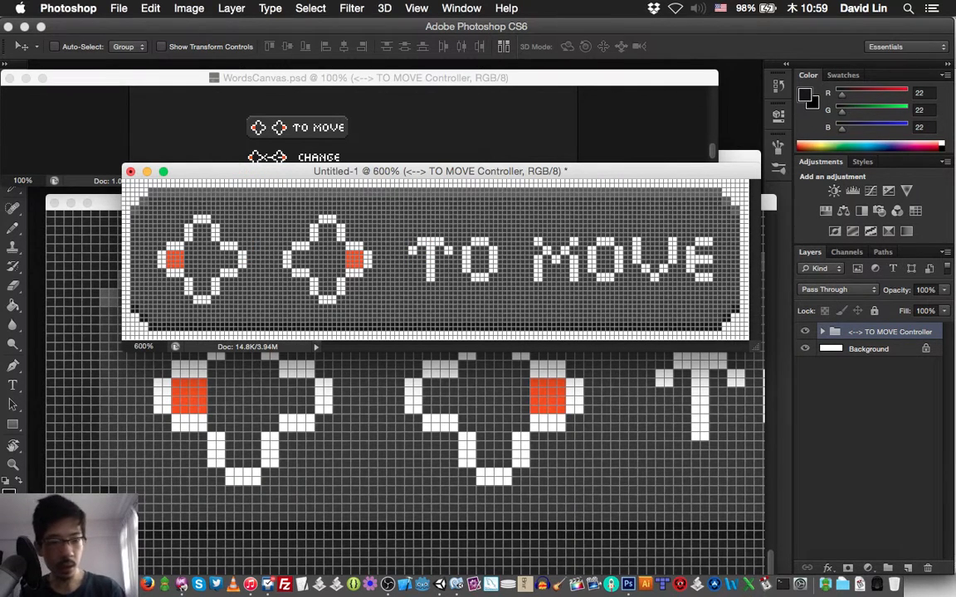
Step: Start saving the TO MOVE label document and look through the HUD folder's existing file names for the naming scheme
key("alt+shift+super+s")
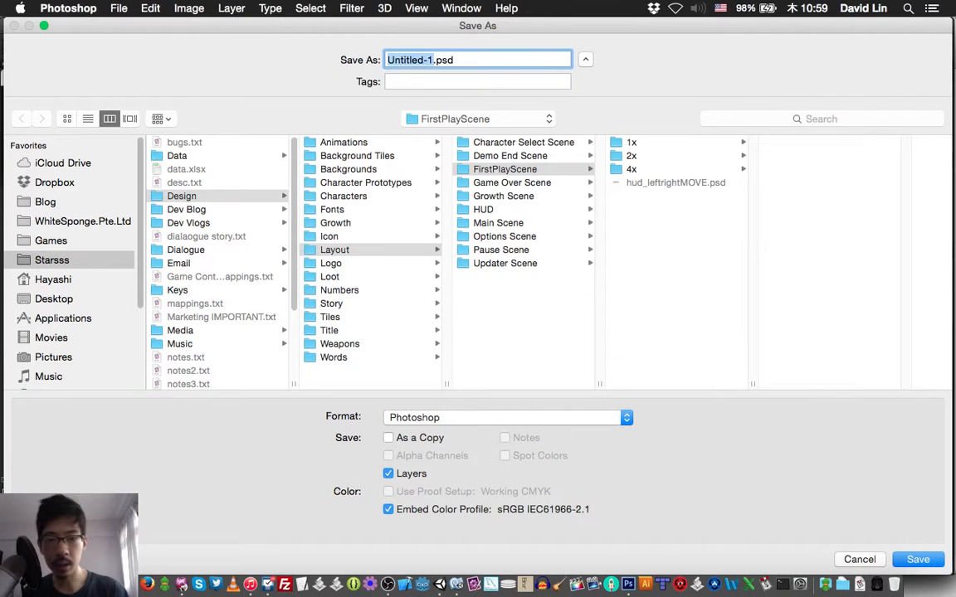
left_click(483, 210)
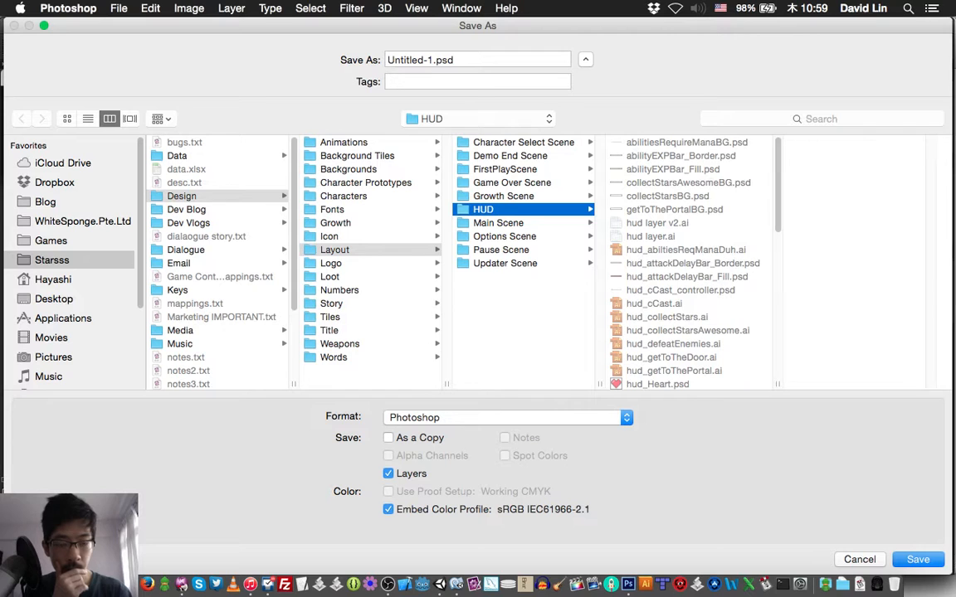
scroll(693, 261, "down", 8)
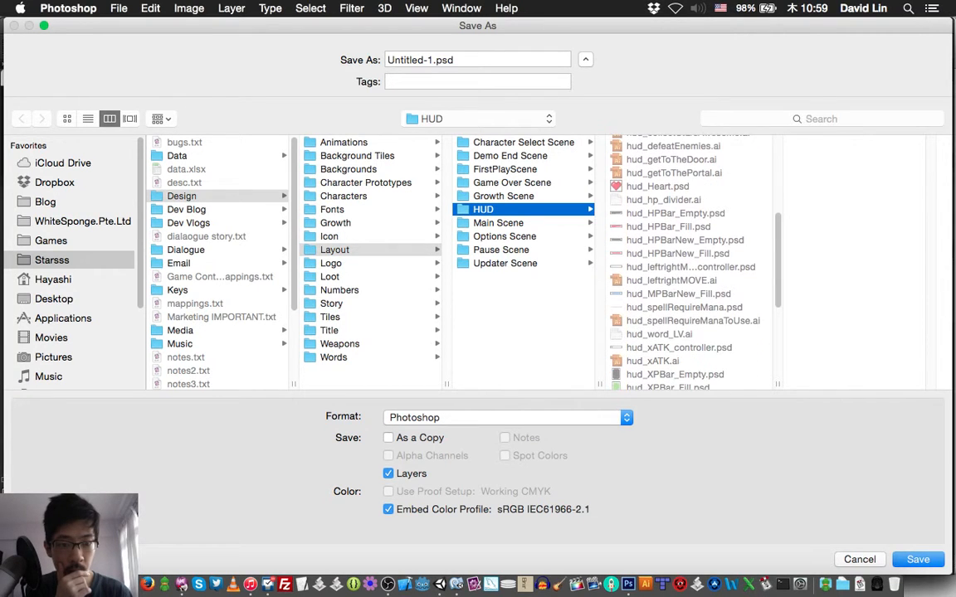
scroll(689, 261, "up", 4)
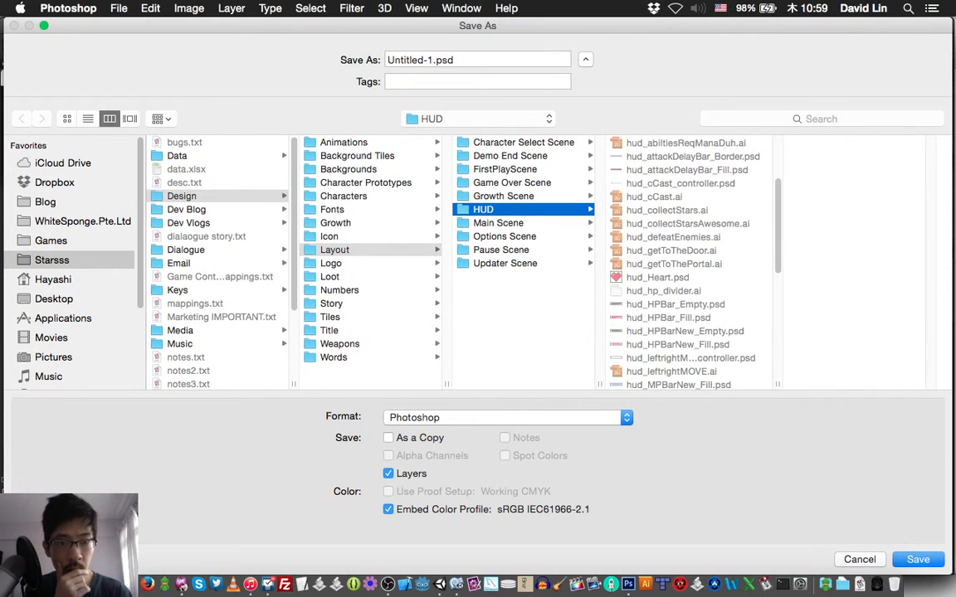
scroll(693, 261, "up", 4)
scroll(693, 261, "down", 15)
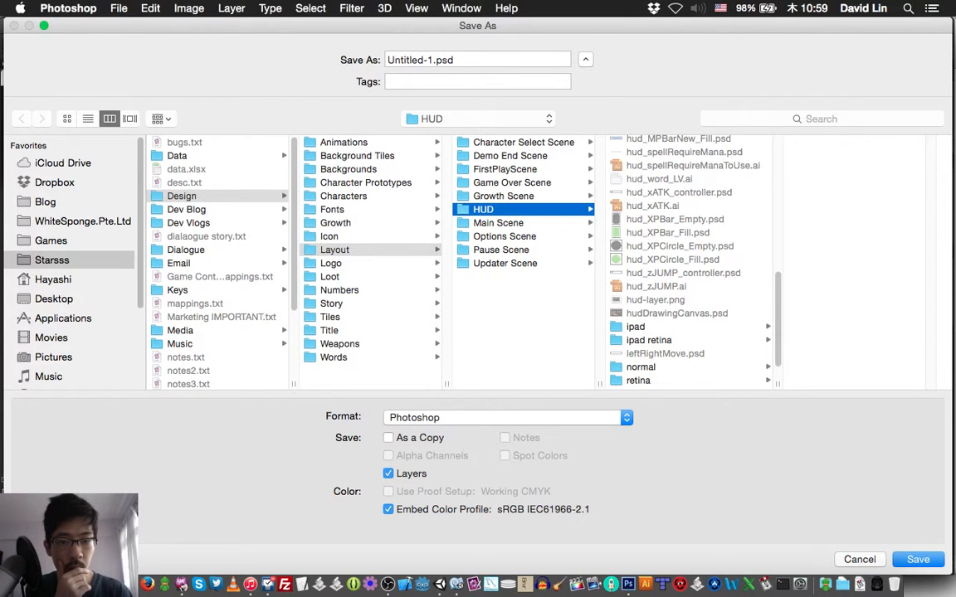
scroll(688, 261, "up", 5)
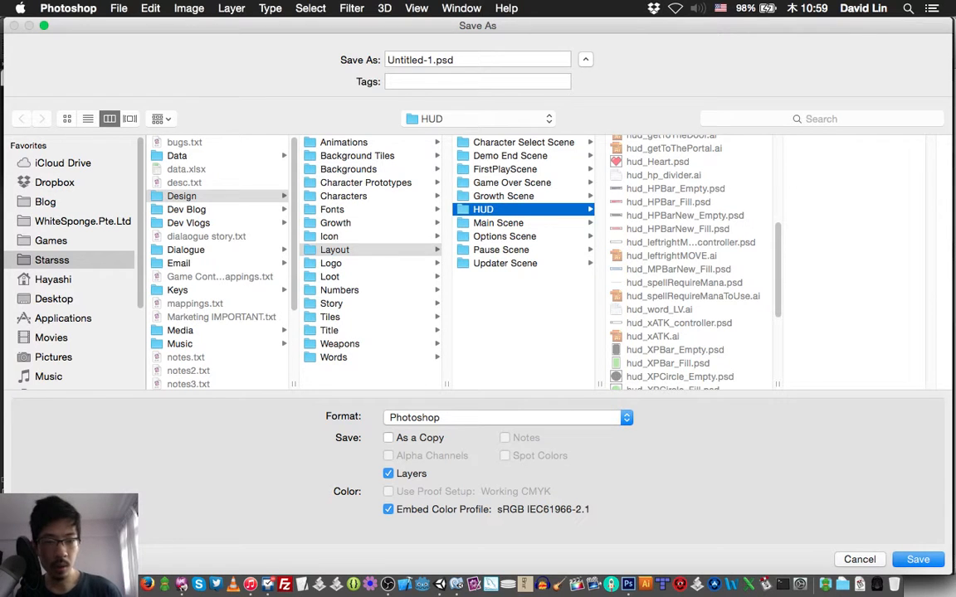
left_click_drag(778, 384, 819, 384)
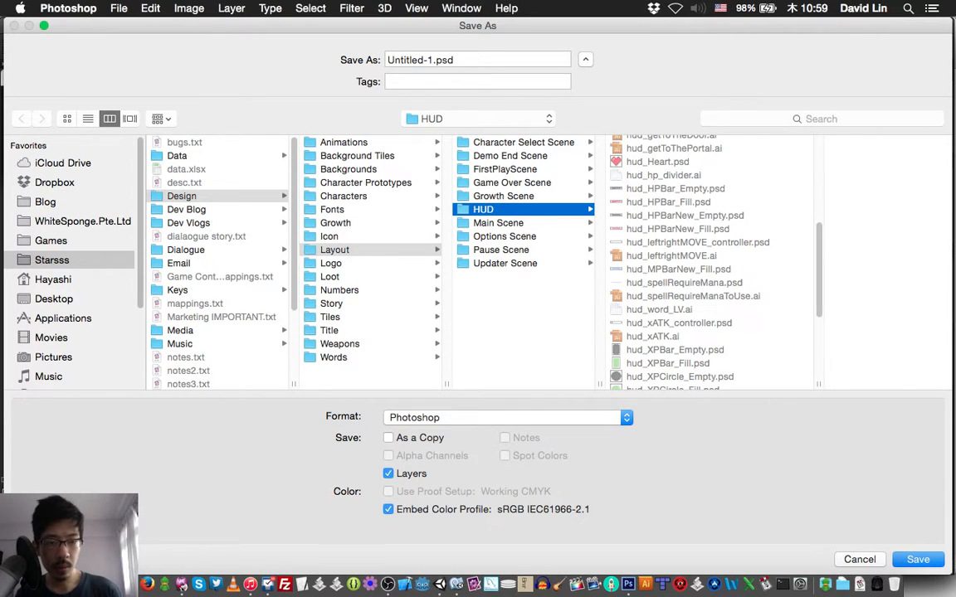
Step: Save the label document in the FirstPlayScene folder as hud_leftrightMOVE_controller.psd, basing the name on the existing hud_leftrightMOVE.psd
left_click(505, 169)
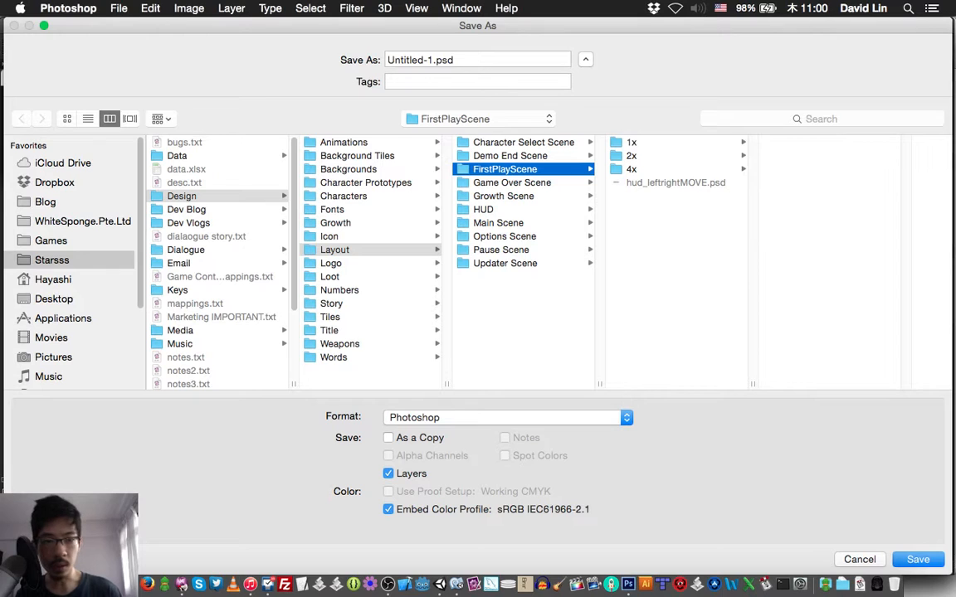
left_click(675, 182)
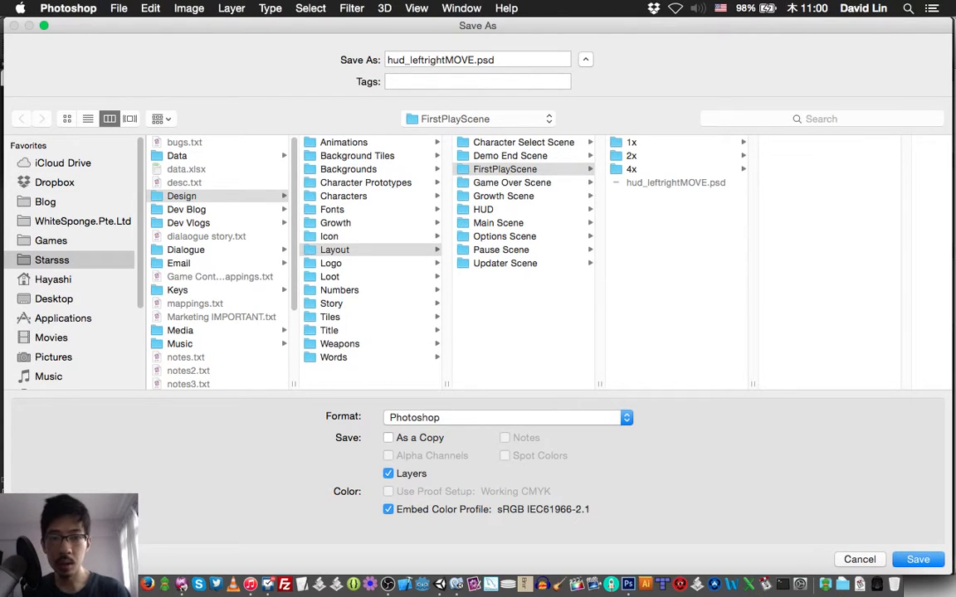
left_click(473, 59)
type("_contro")
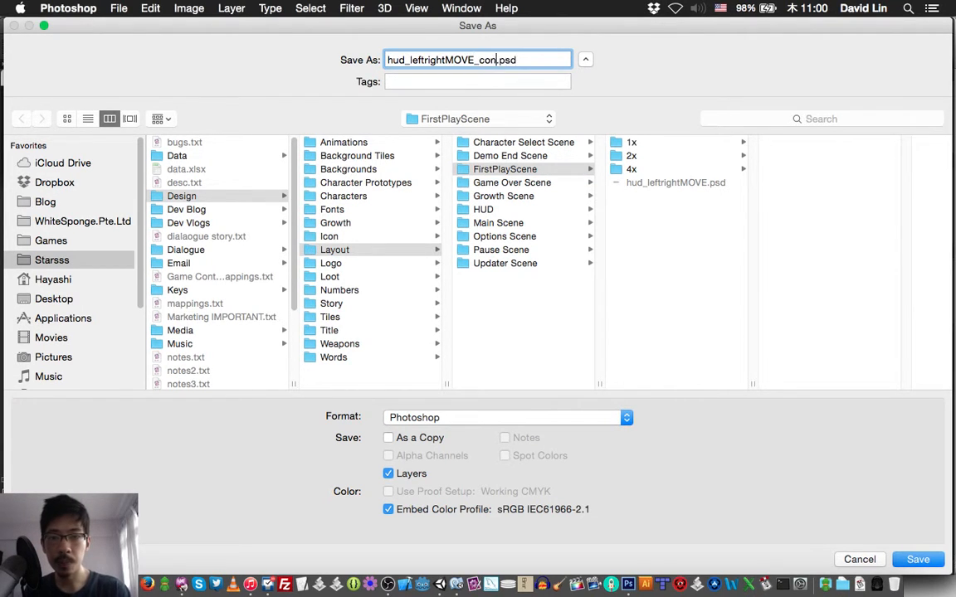
type("ller")
key("Return")
key("Return")
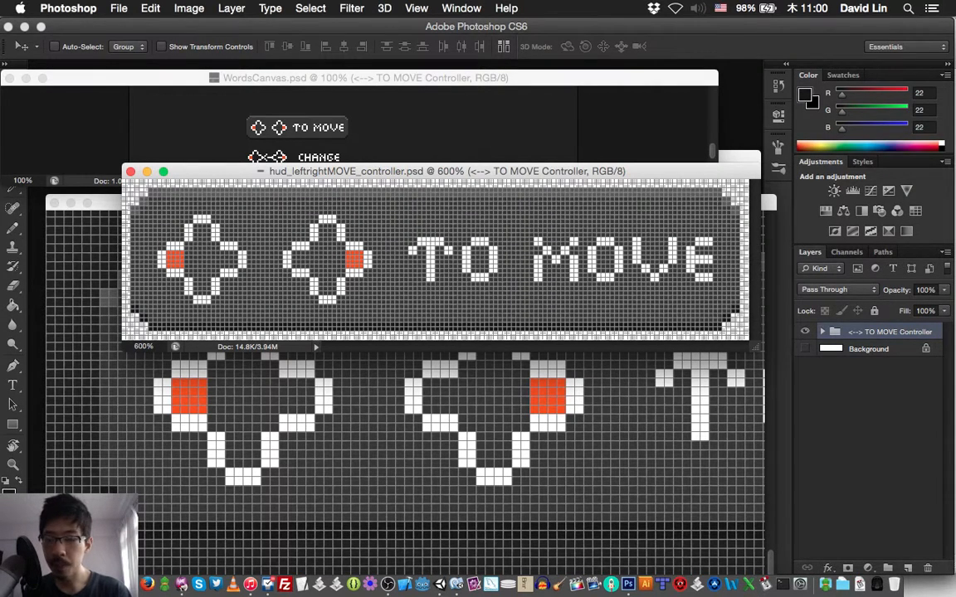
Step: Return to WordsCanvas.psd, hide the <--> TO MOVE Controller group and show the Z to Jump KB group
key("super+w")
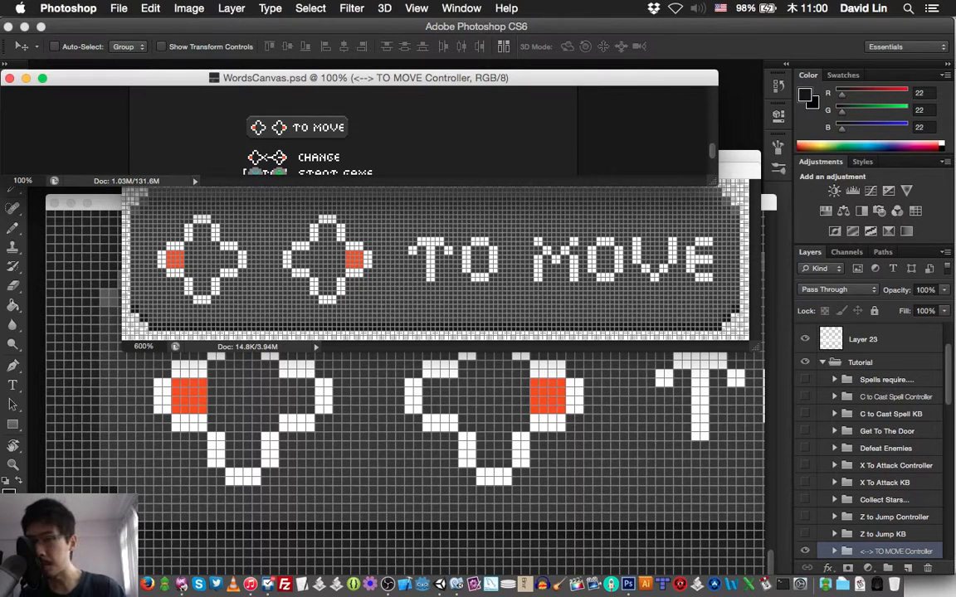
left_click(805, 551)
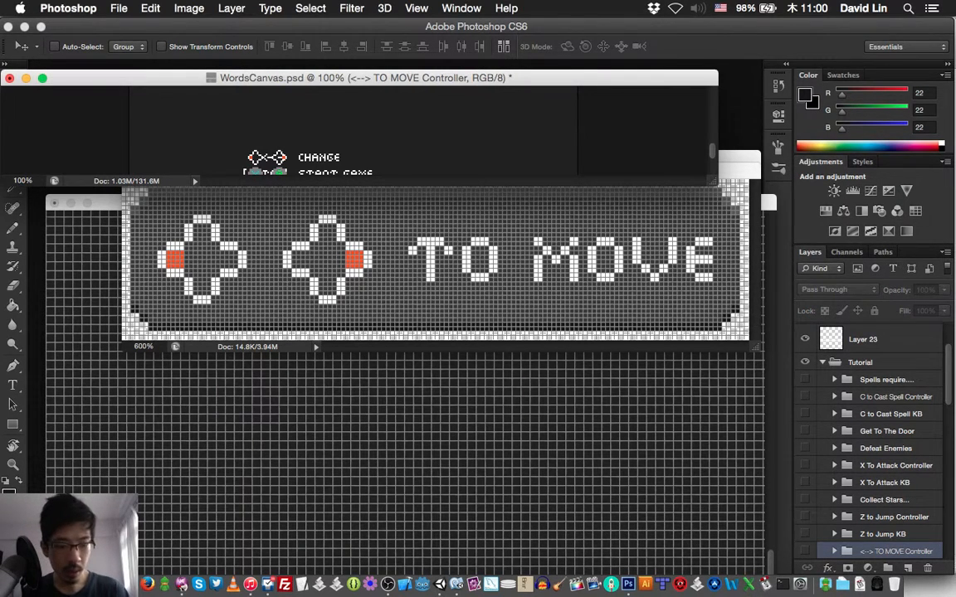
left_click(805, 534)
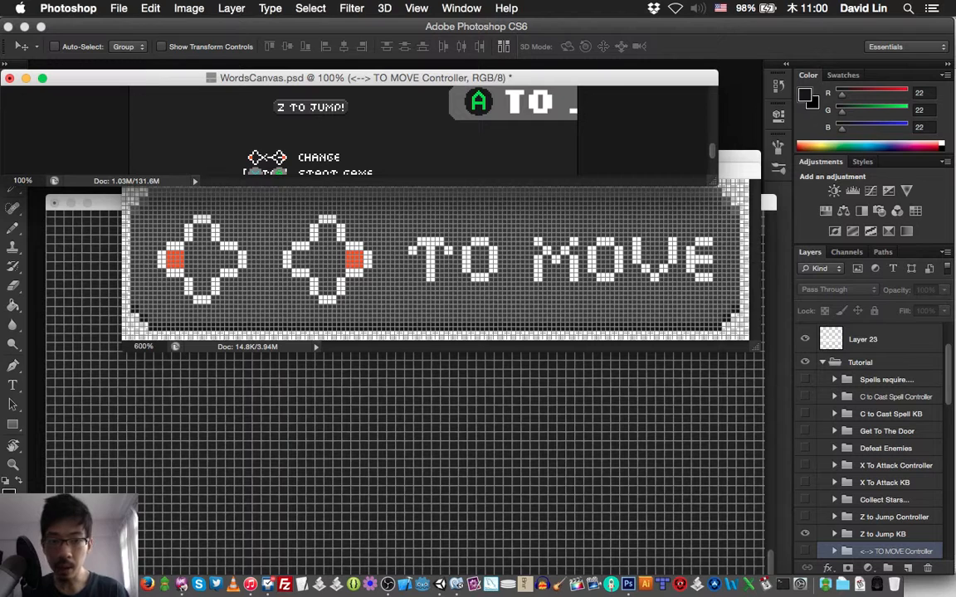
Step: Delete the unlocked Layer 21 from the BG group inside Z to Jump KB and save WordsCanvas.psd
left_click(835, 535)
scroll(835, 534, "down", 5)
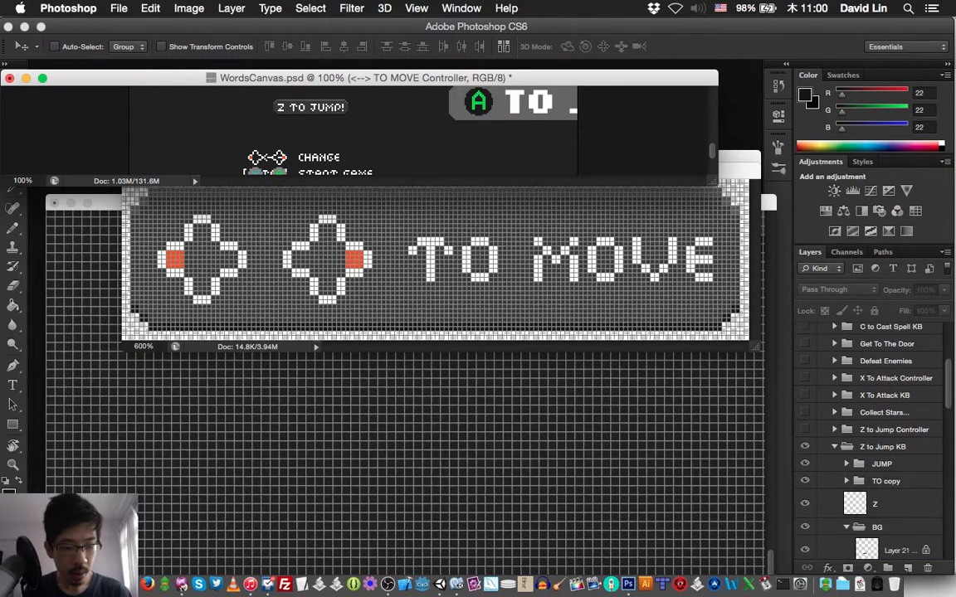
scroll(871, 439, "down", 3)
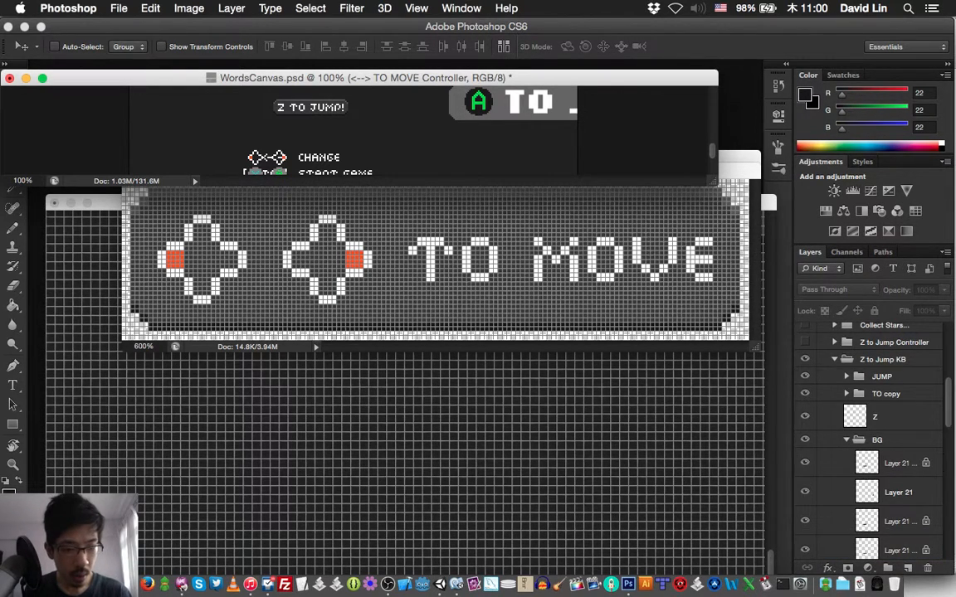
left_click(846, 439)
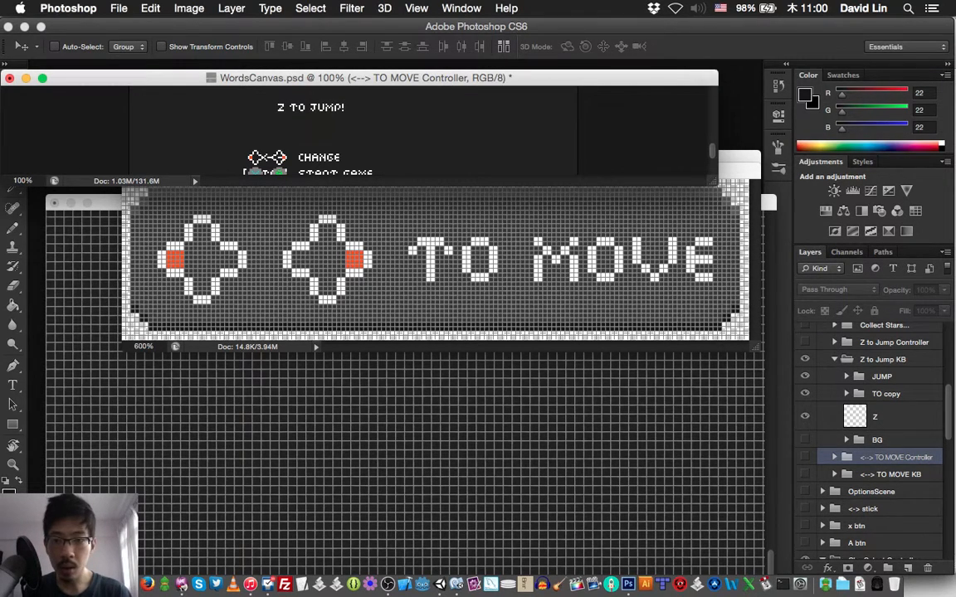
left_click(846, 440)
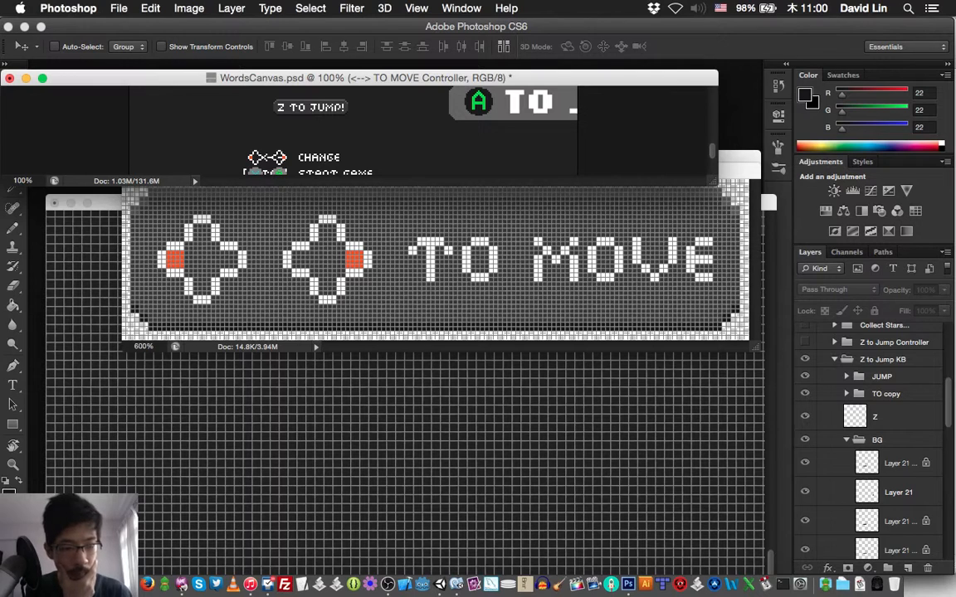
scroll(846, 440, "down", 3)
left_click(805, 448)
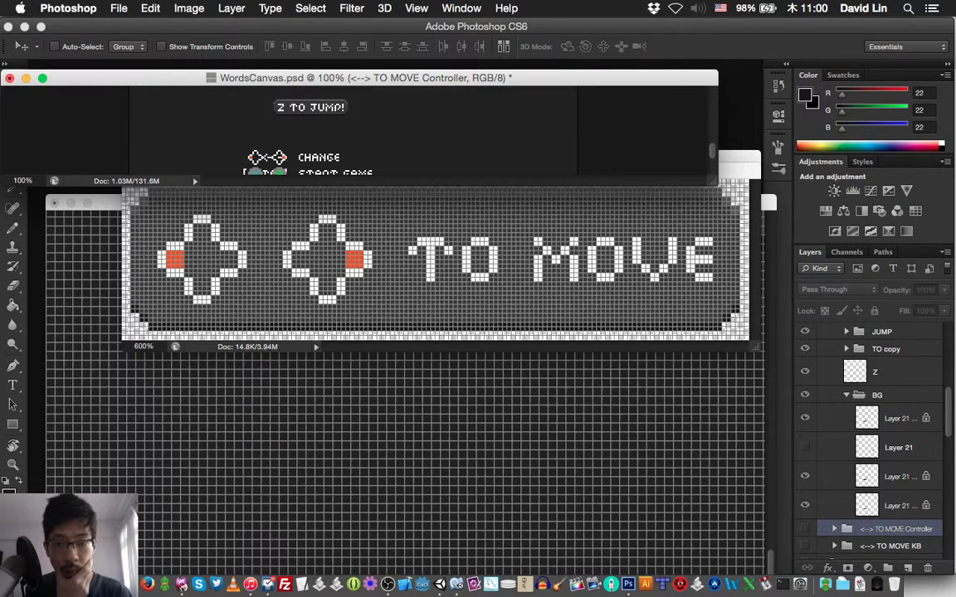
left_click(899, 448)
key("Delete")
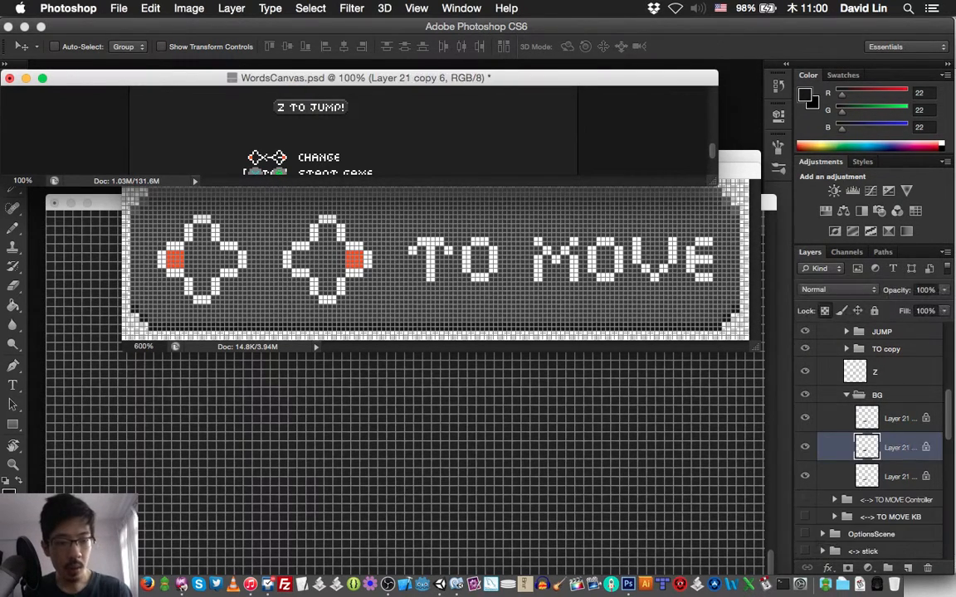
key("super+s")
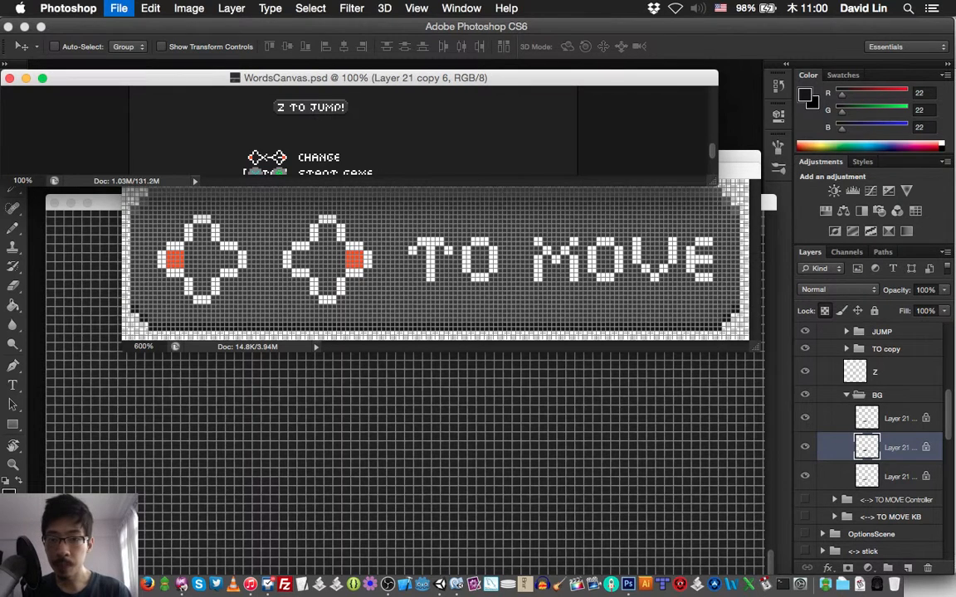
Step: Measure the Z TO JUMP! label with fixed-size marquee selections 100 px and 108 px wide, and clear the selection
key("m")
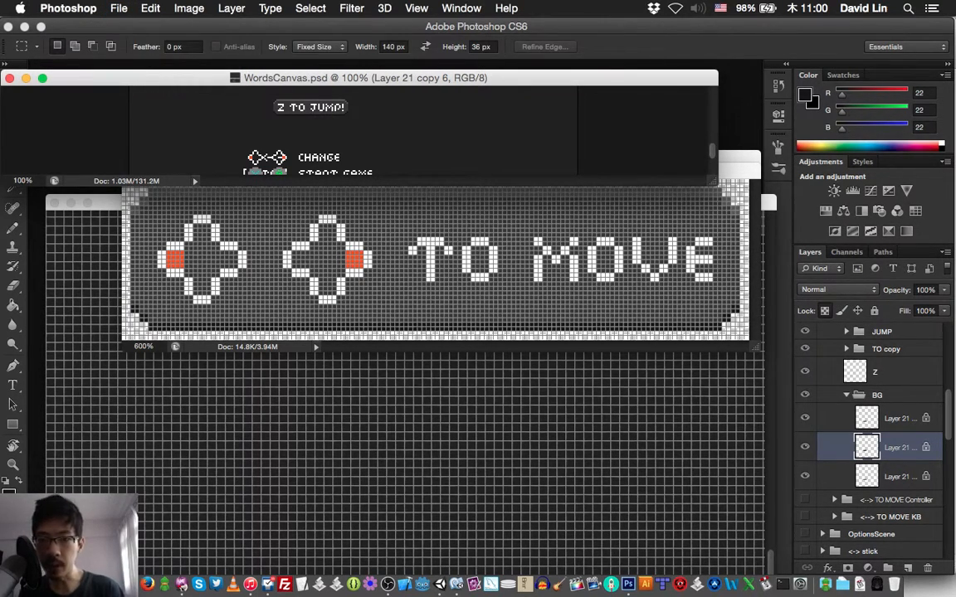
left_click(272, 97)
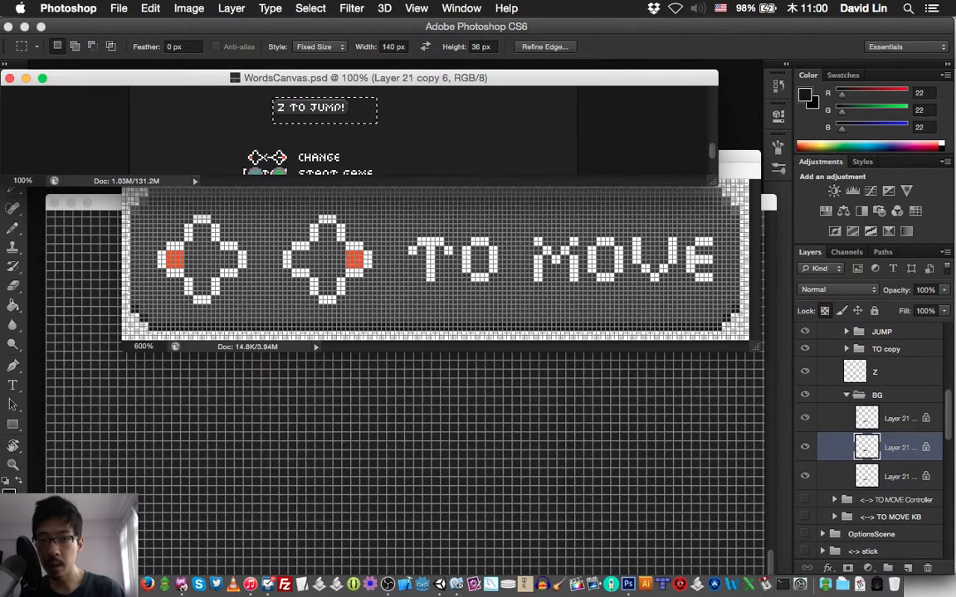
left_click(393, 46)
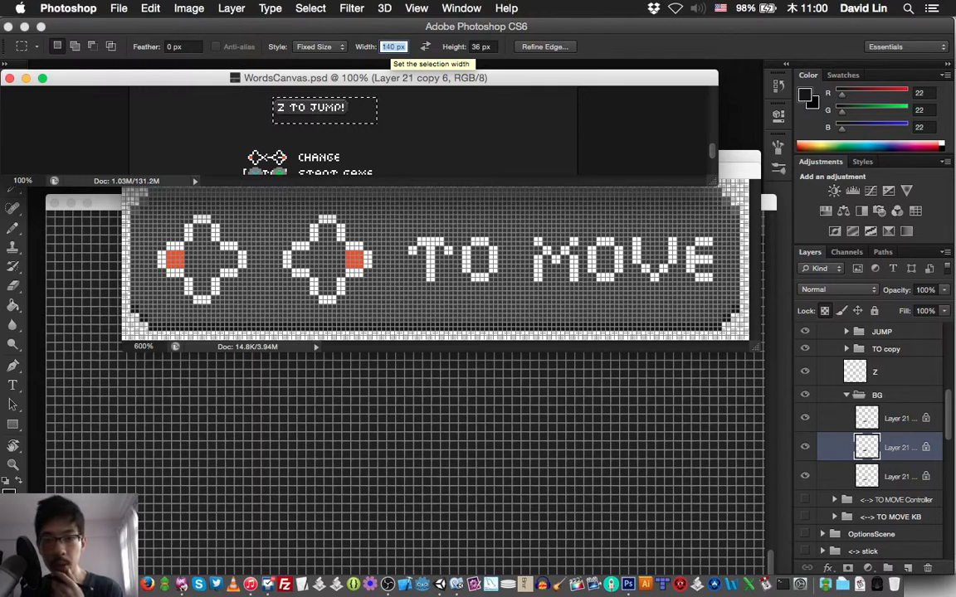
type("100")
key("Return")
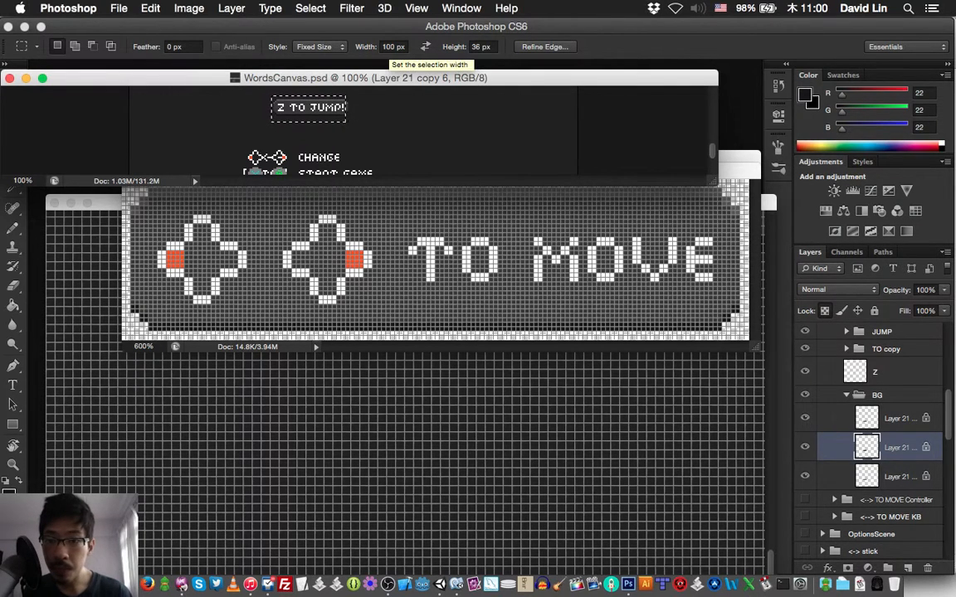
double_click(392, 48)
type("108")
key("Return")
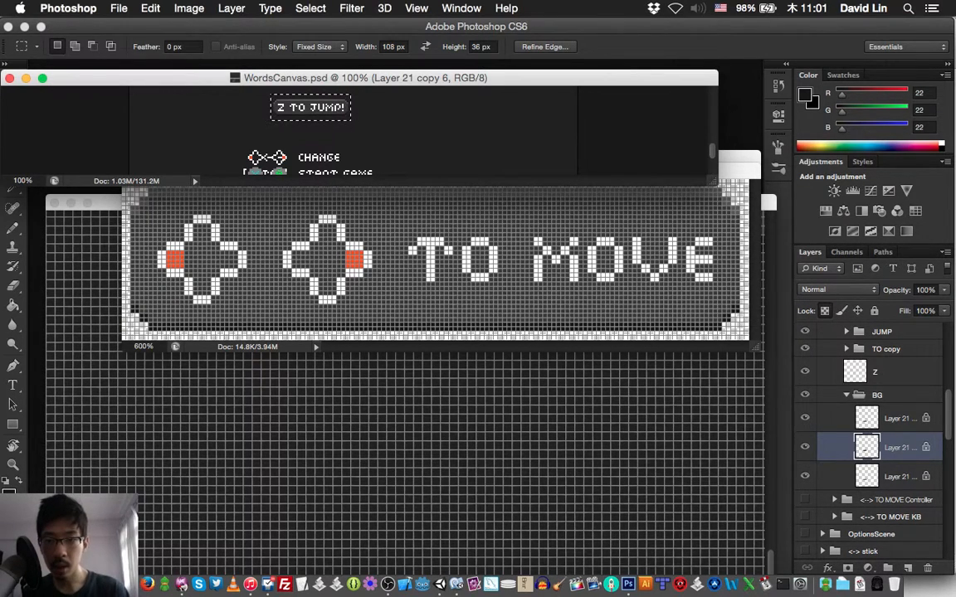
key("super+d")
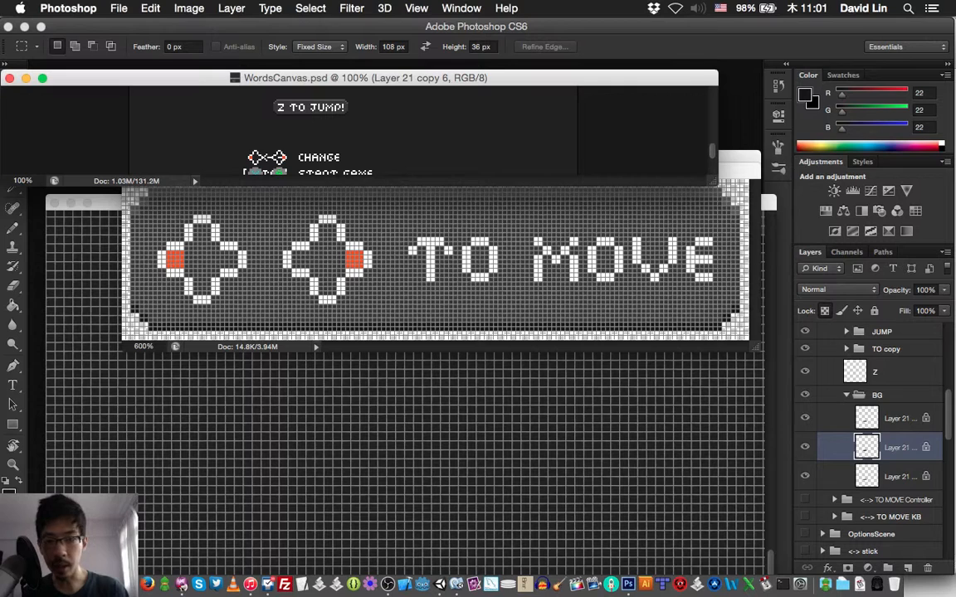
Step: Create a new document 108 pixels wide and 24 pixels high
key("super+grave")
key("super+n")
key("Tab")
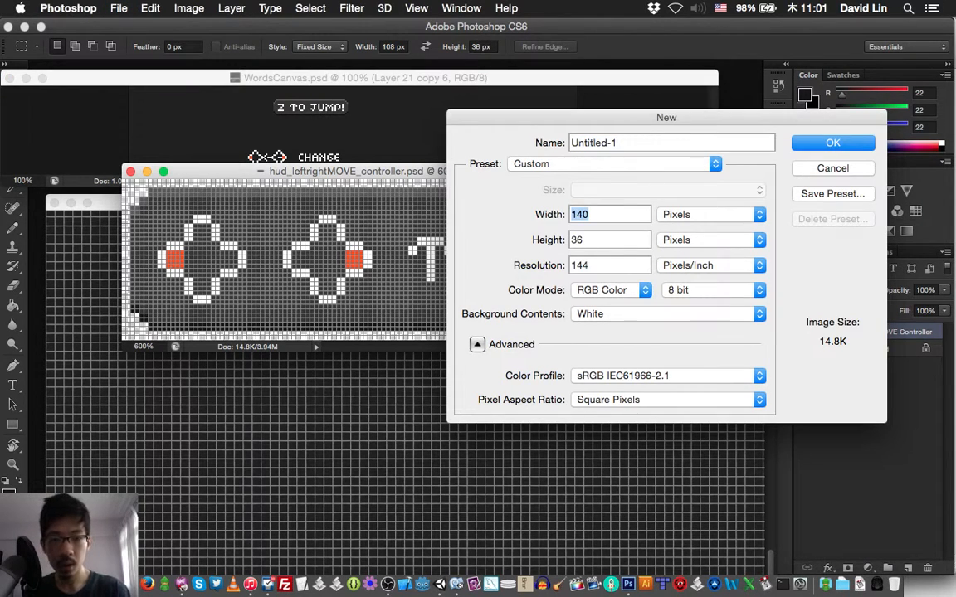
type("108")
key("Tab")
type("22")
key("Return")
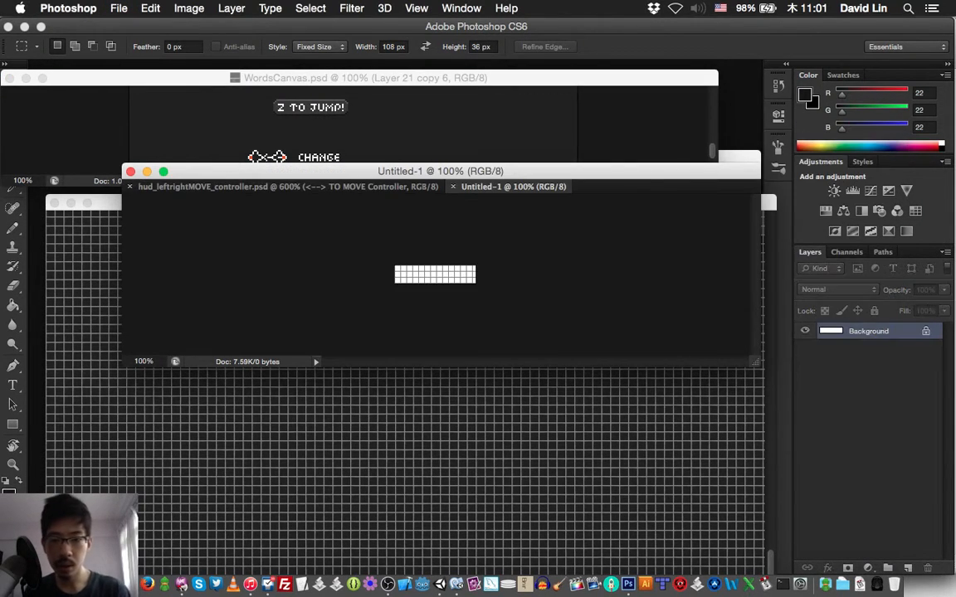
Step: Copy the Z to Jump KB group from WordsCanvas.psd into the new blank document
key("super+equal")
key("super+equal")
key("super+equal")
key("super+equal")
key("super+equal")
key("super+equal")
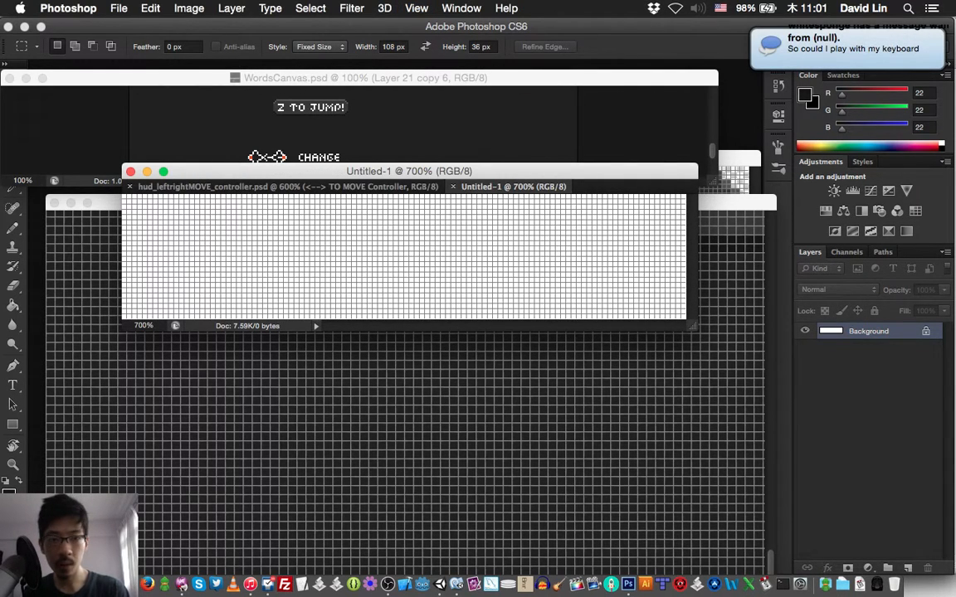
key("v")
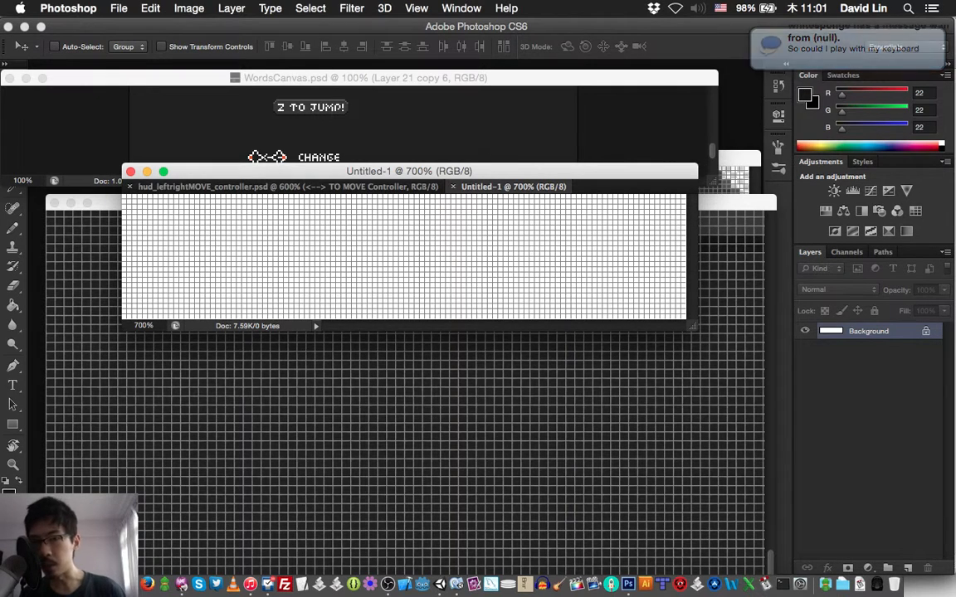
key("ctrl+Tab")
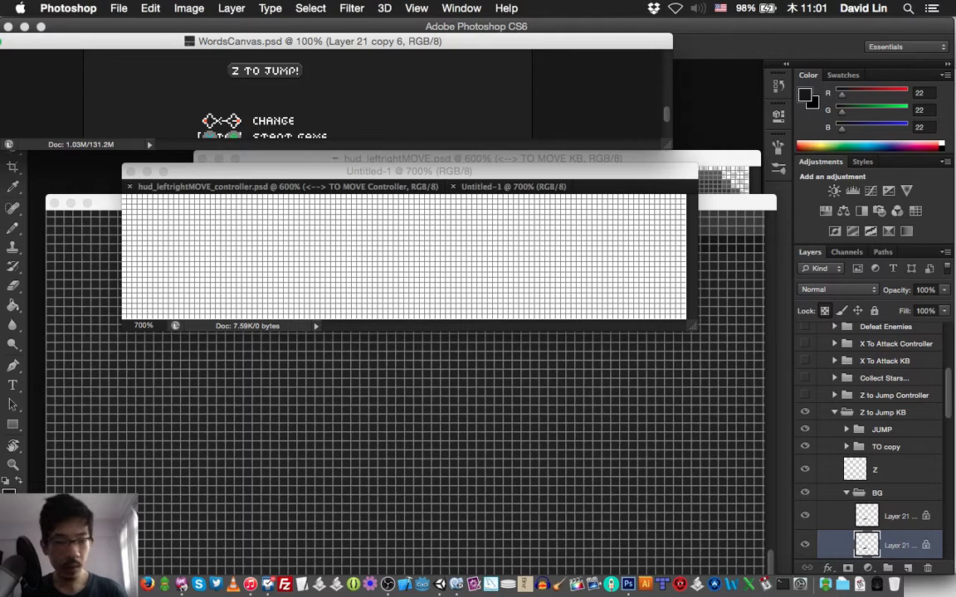
left_click(883, 412)
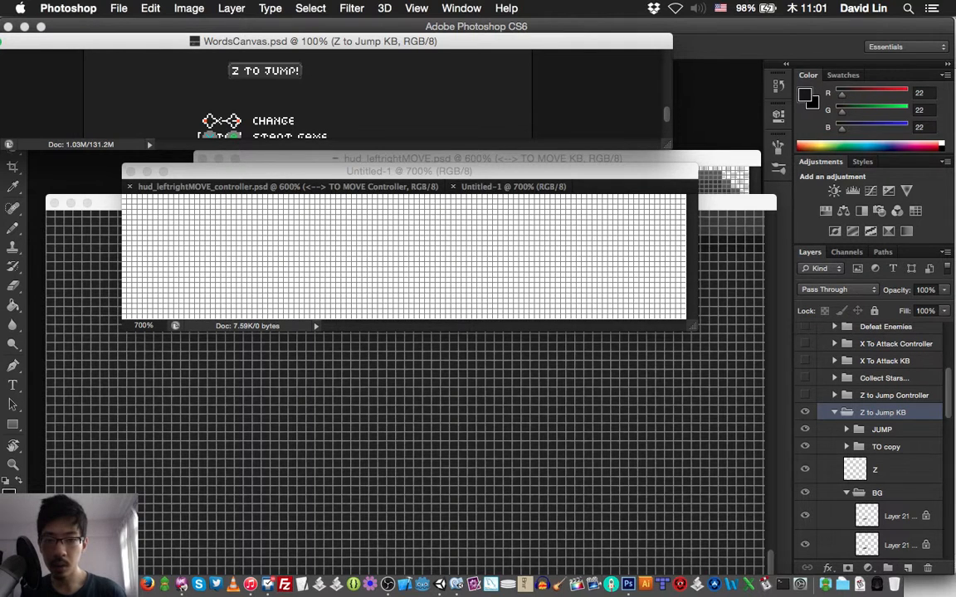
left_click_drag(388, 213, 384, 214)
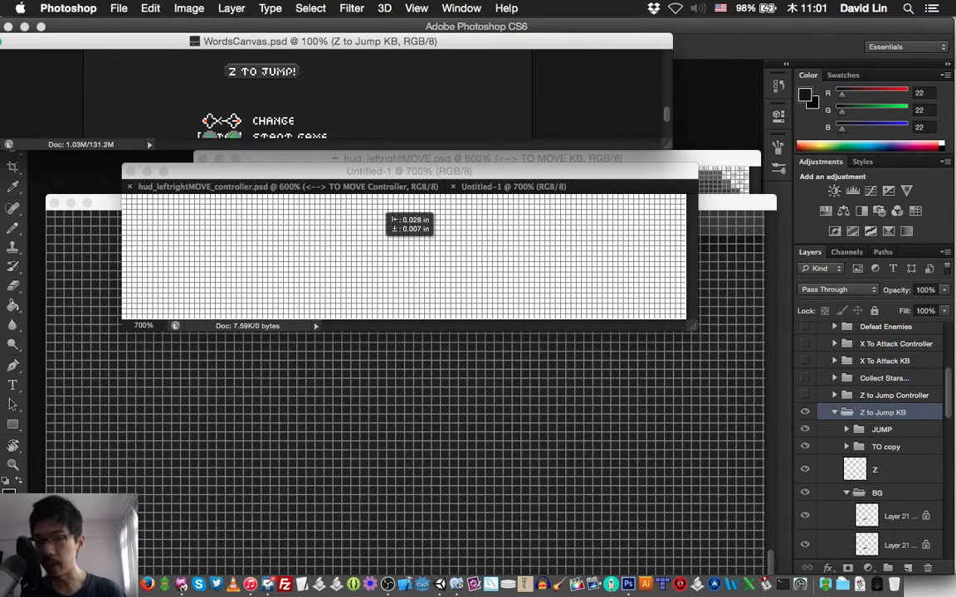
left_click_drag(390, 217, 390, 220)
key("Down")
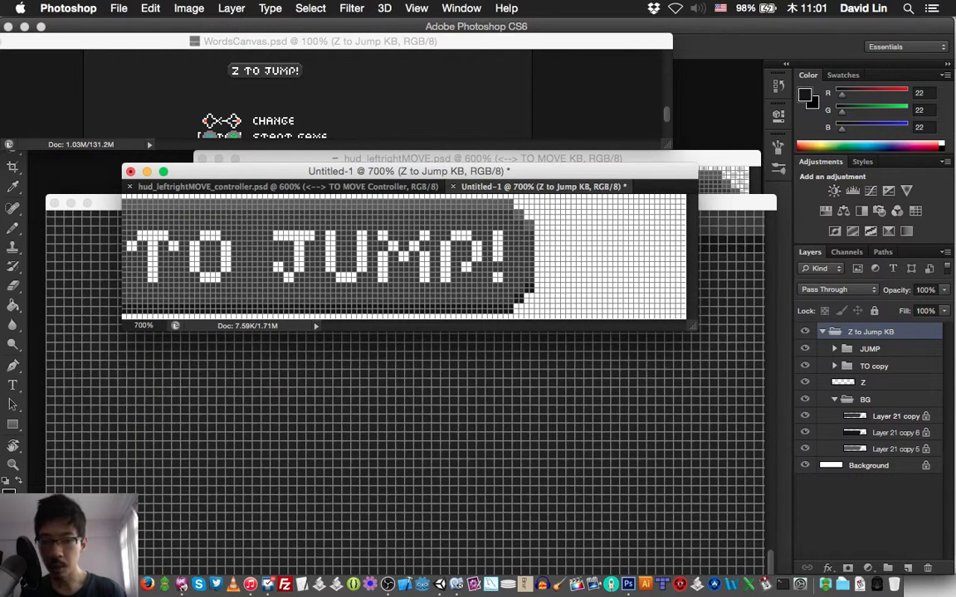
Step: Move the Z TO JUMP! label 25 pixels right to centre it in the 108-pixel-wide document
key("shift+Right")
key("shift+Right")
key("Right")
key("Right")
key("Right")
key("Right")
key("Right")
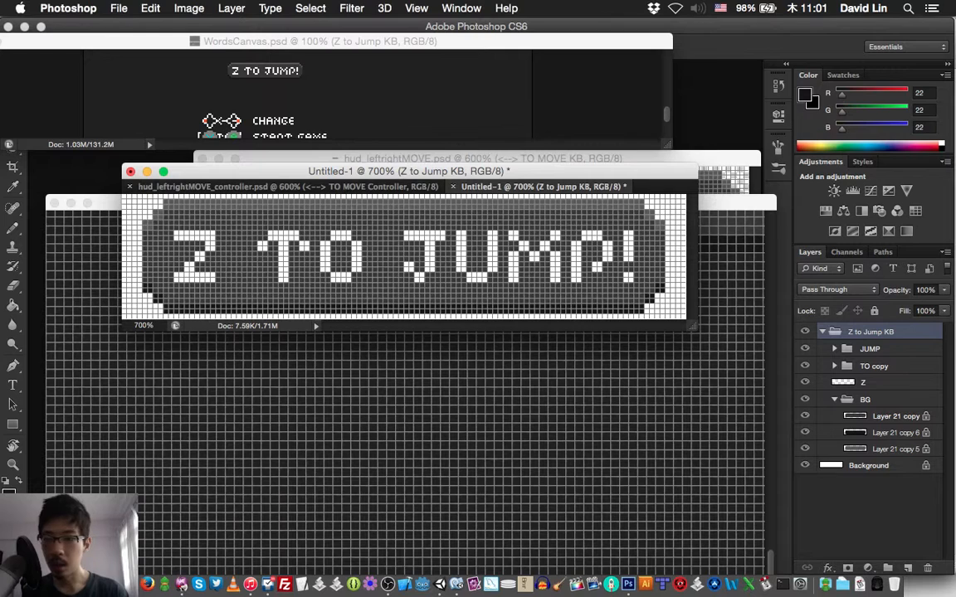
Step: Create a new document 104 pixels wide and 24 pixels high
key("super+n")
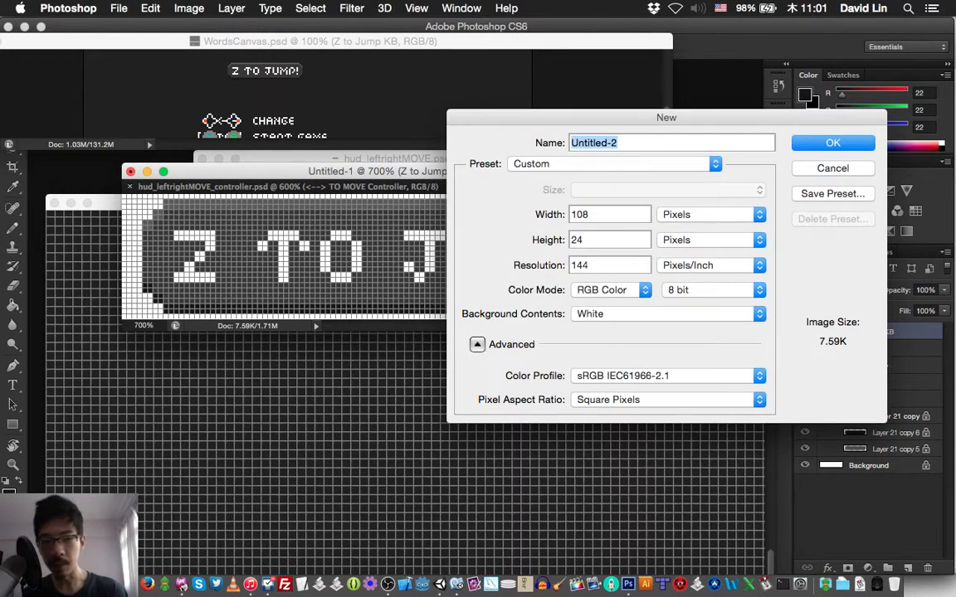
key("Tab")
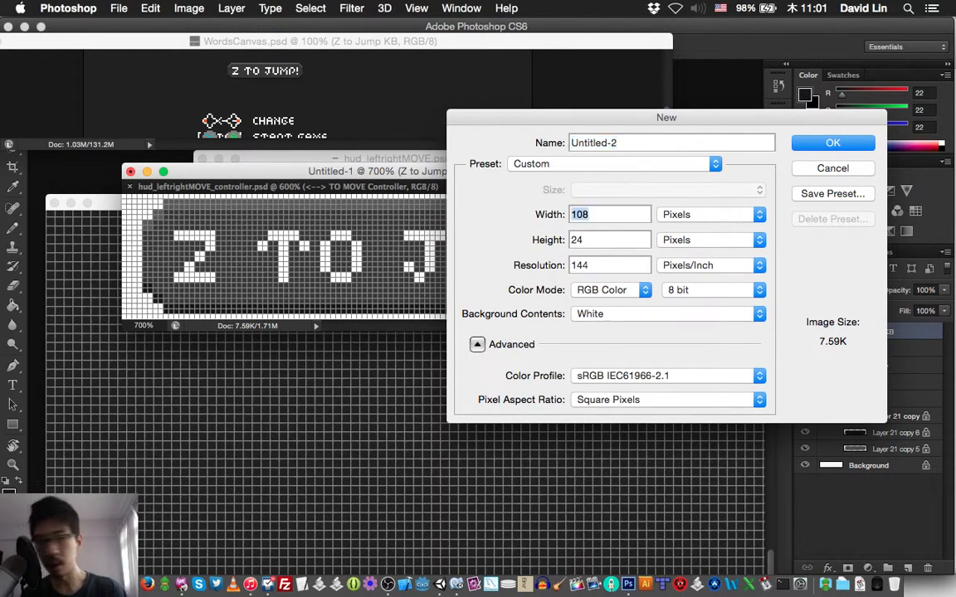
type("104")
key("Return")
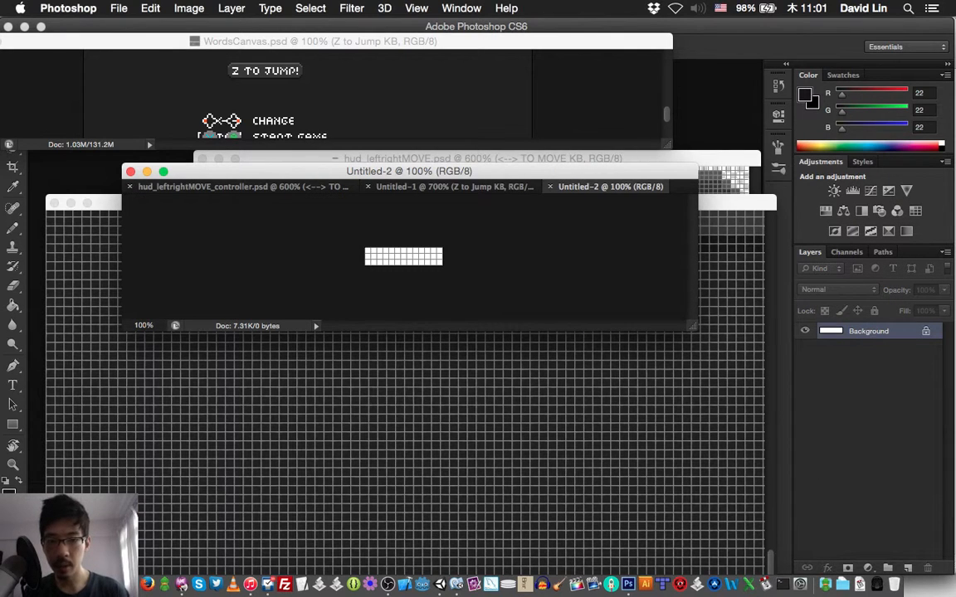
key("super+equal")
key("super+equal")
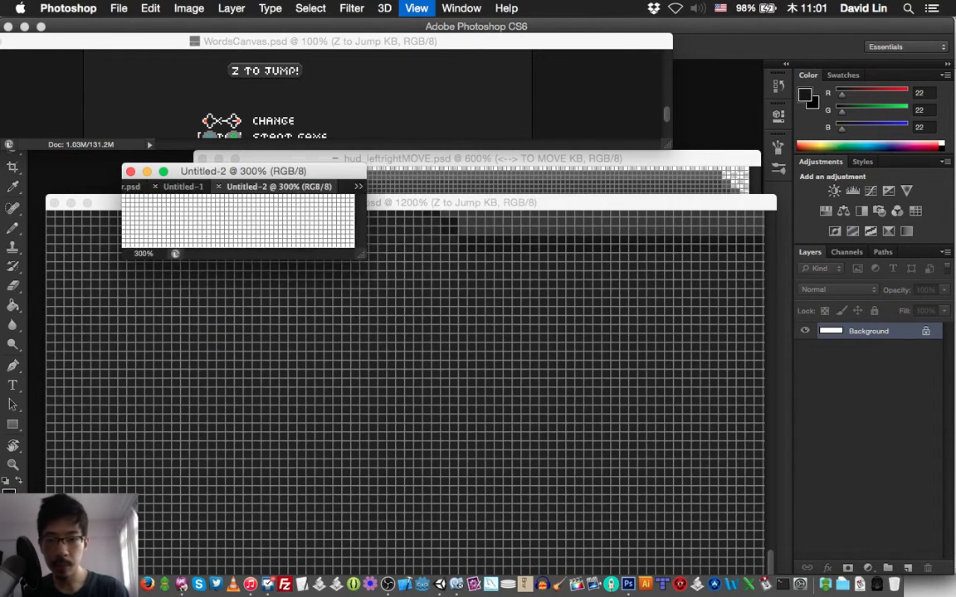
key("super+equal")
key("super+equal")
key("super+equal")
key("super+equal")
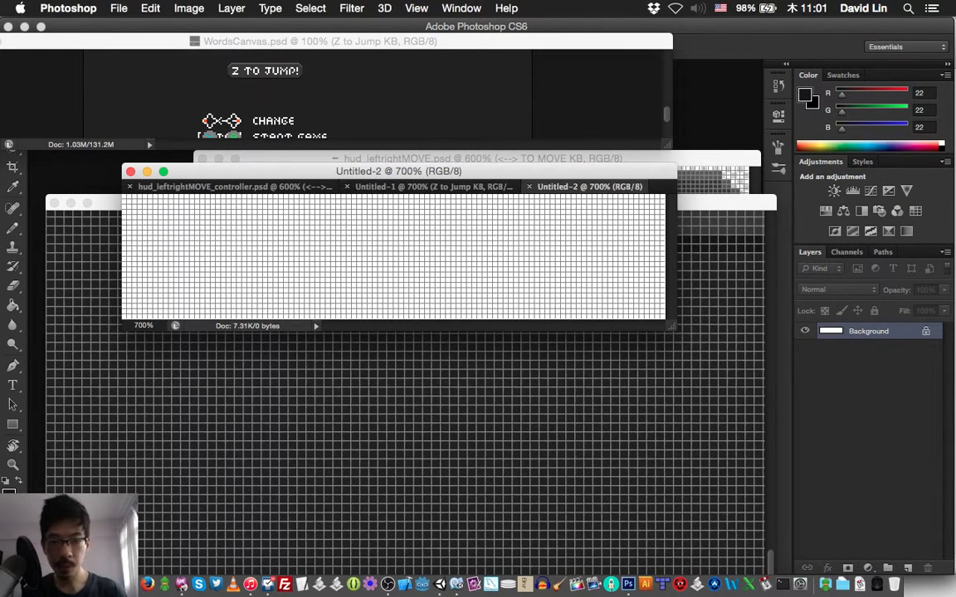
Step: Copy the Z to Jump KB group from Untitled-1 into the 104-pixel-wide document and centre the label on the canvas
key("ctrl+shift+Tab")
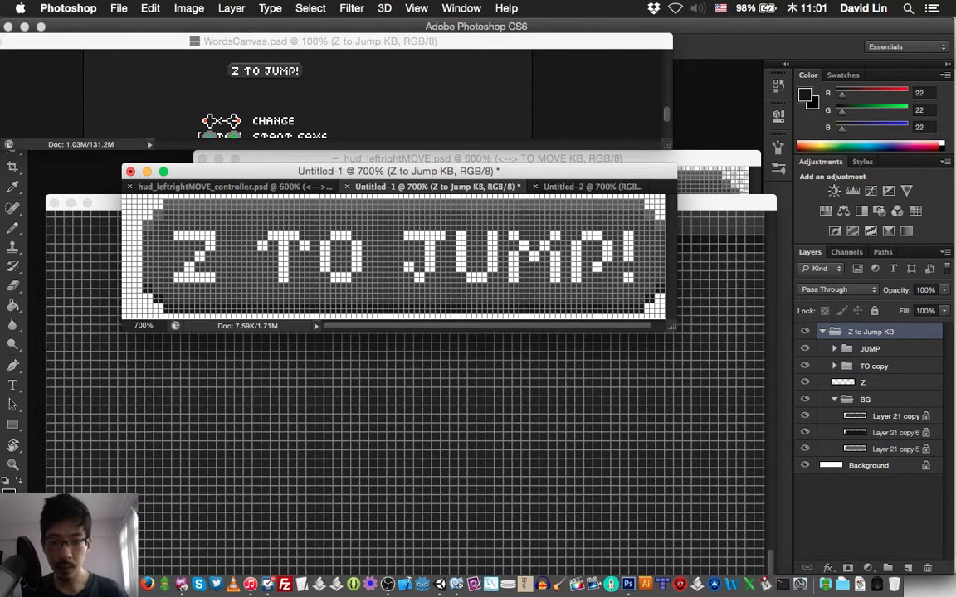
key("ctrl+Tab")
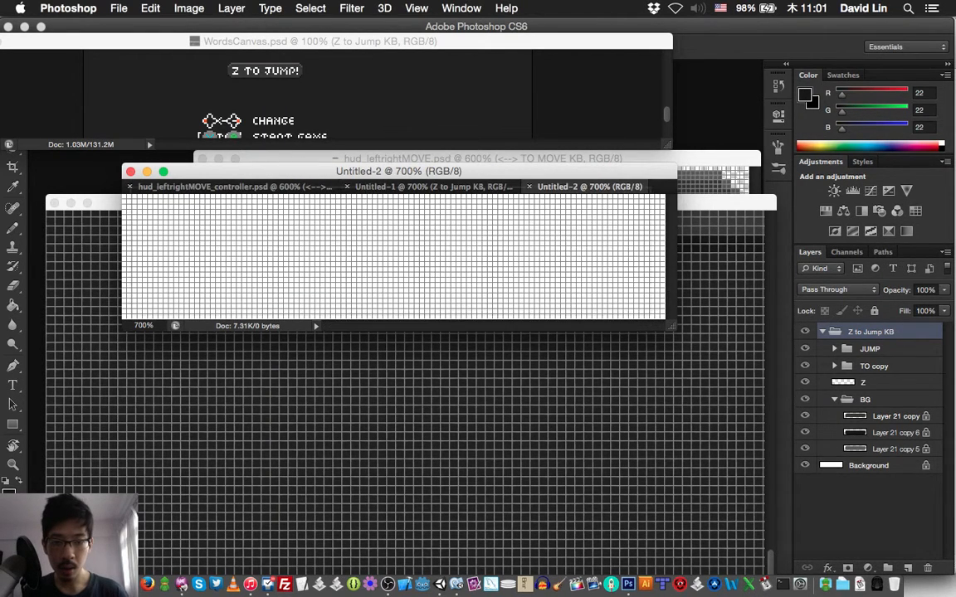
key("super+v")
key("Up")
key("Up")
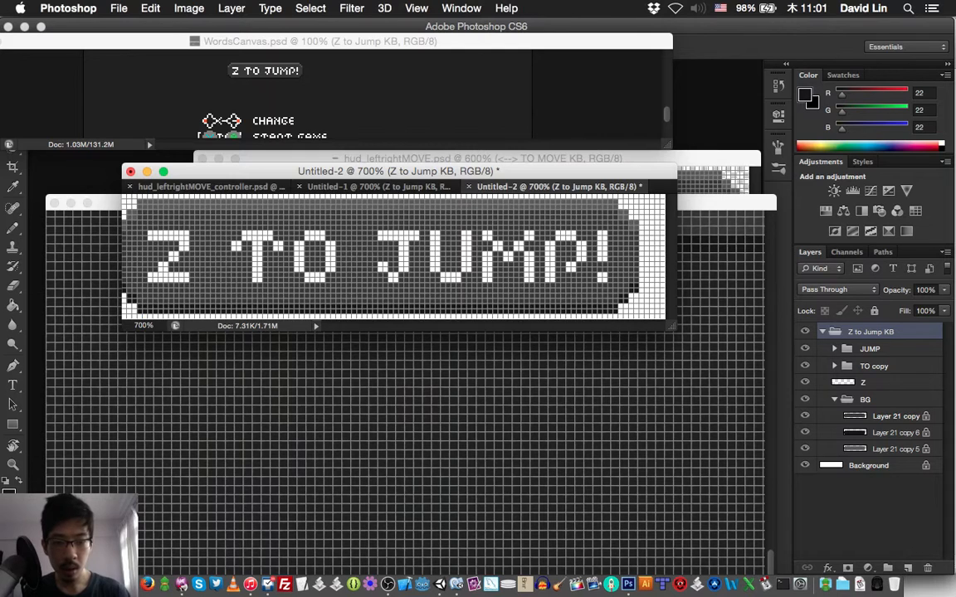
key("Right")
key("Right")
key("Right")
key("Right")
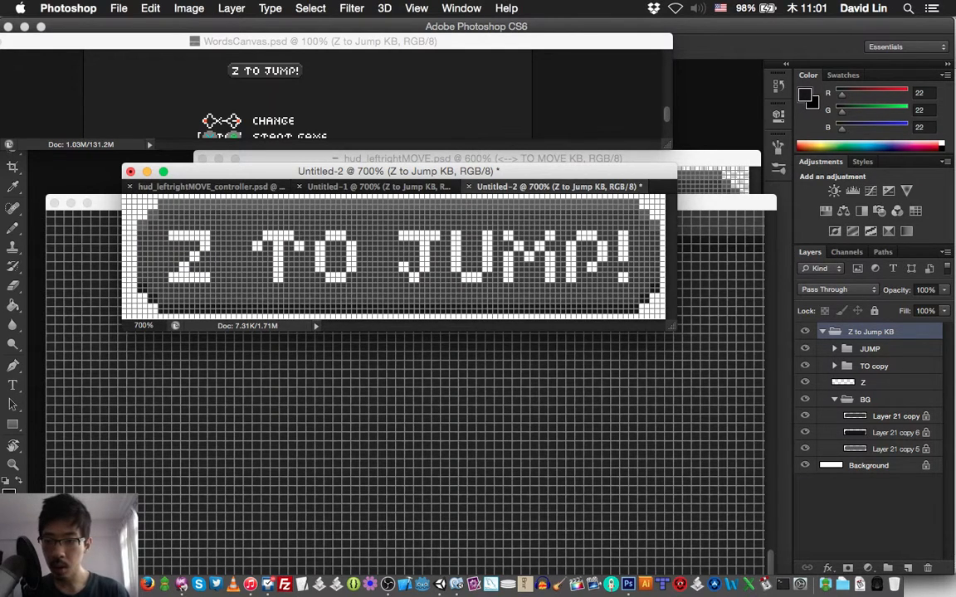
key("Left")
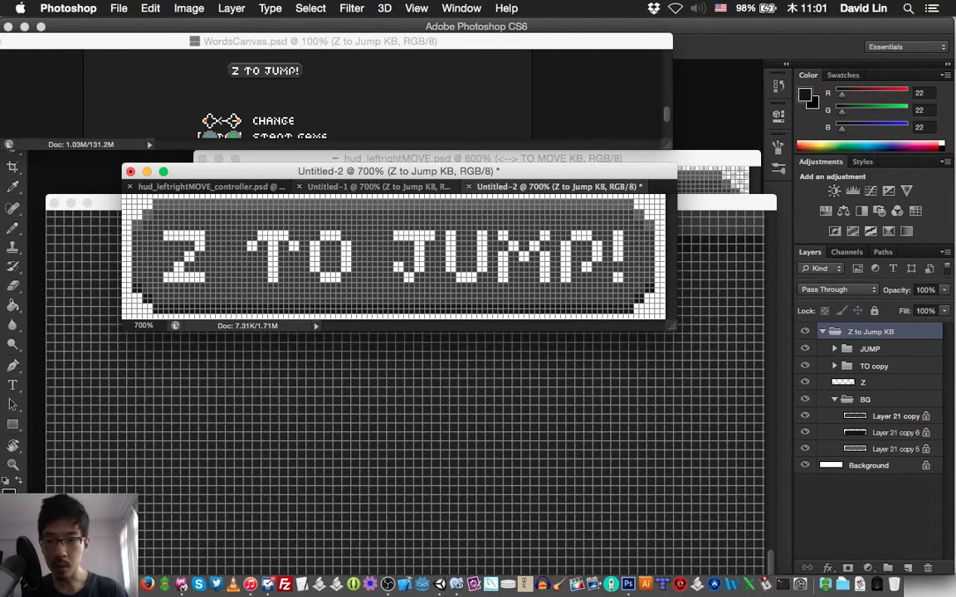
Step: Close the 108-pixel-wide Untitled-1 without saving and hide the Background layer in Untitled-2
left_click(300, 187)
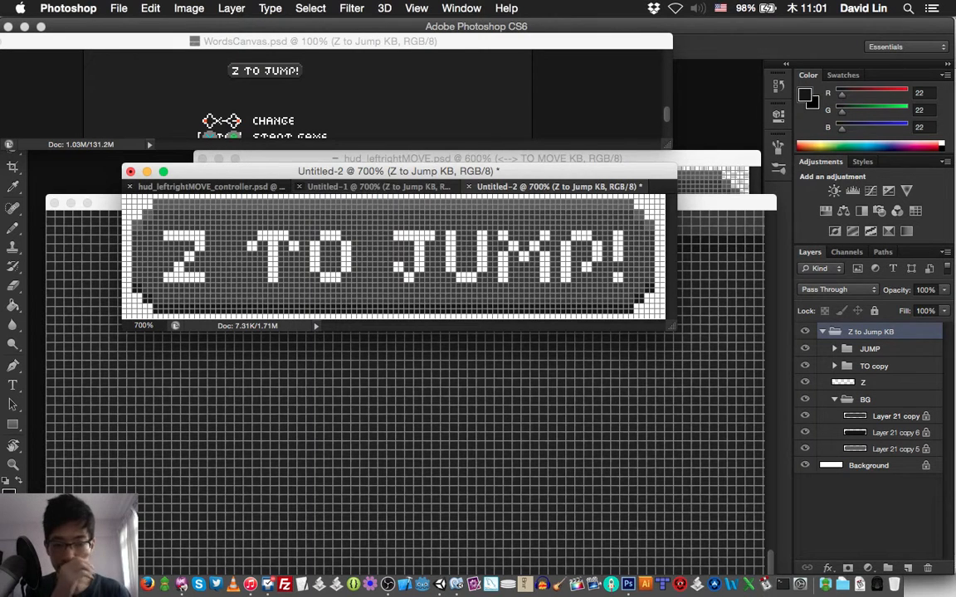
left_click(426, 220)
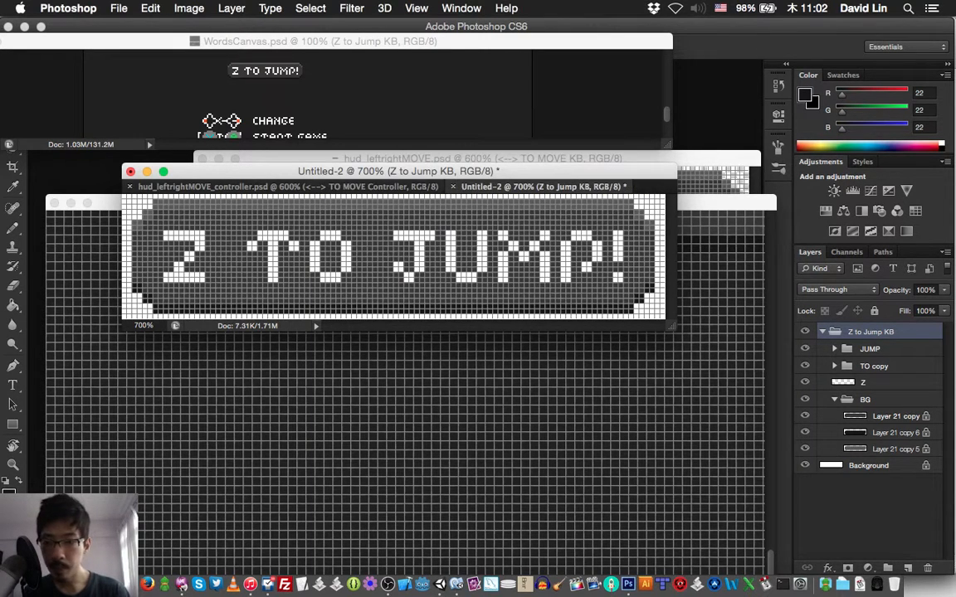
left_click(130, 187)
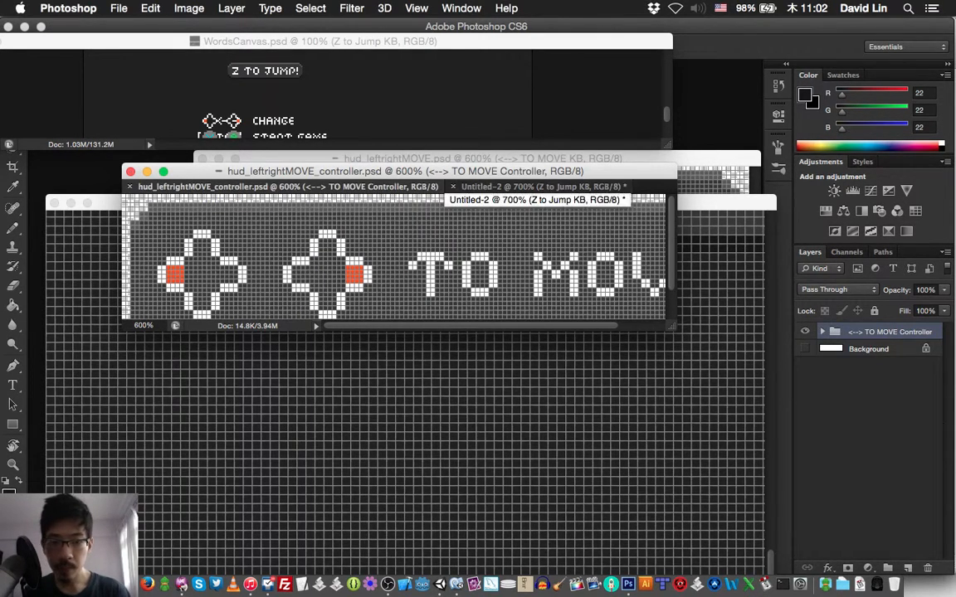
left_click(531, 186)
left_click(805, 465)
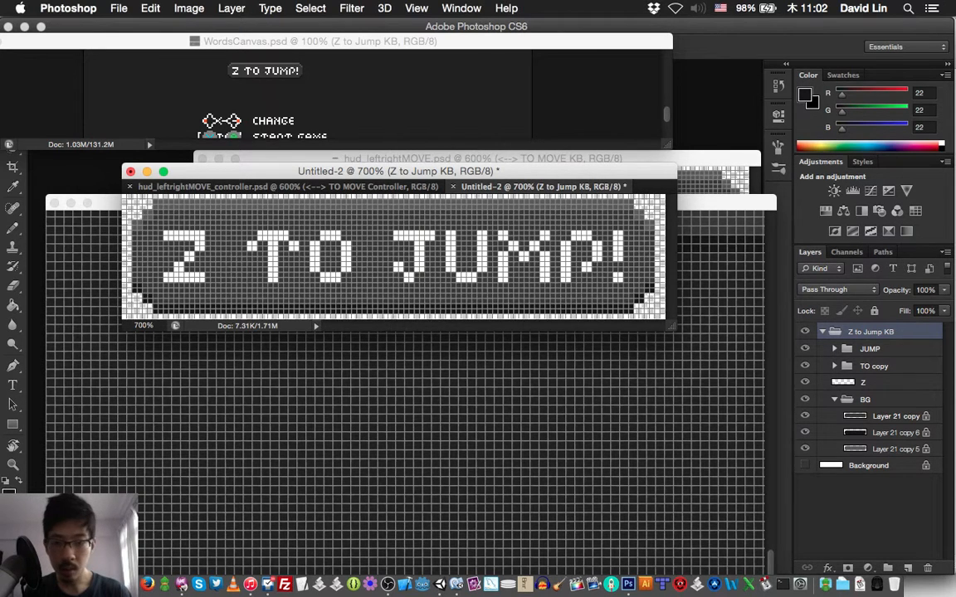
Step: Check the naming of the existing files in the HUD folder and save the label as hud_zJUMP.psd in FirstPlayScene
key("super+s")
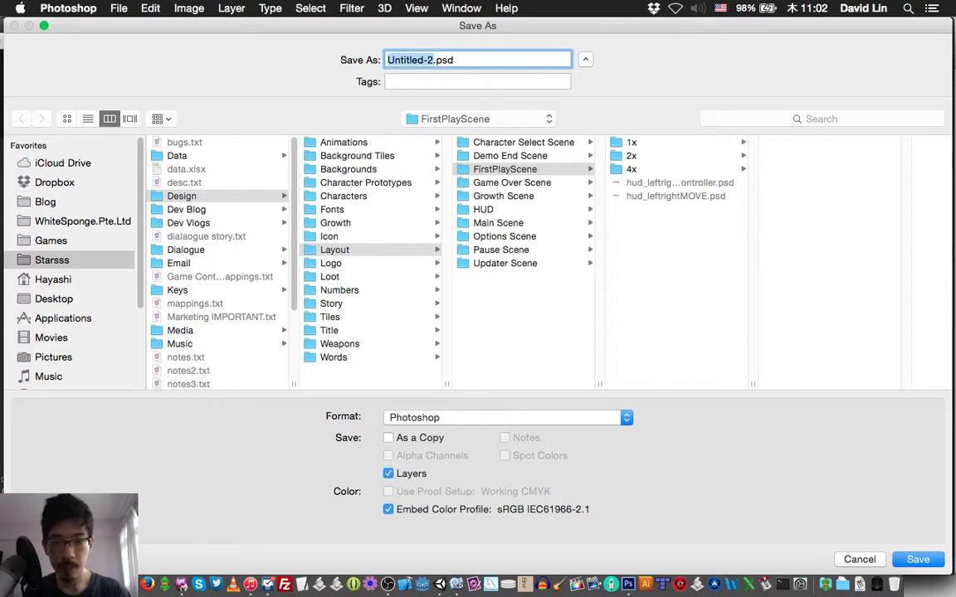
left_click(484, 210)
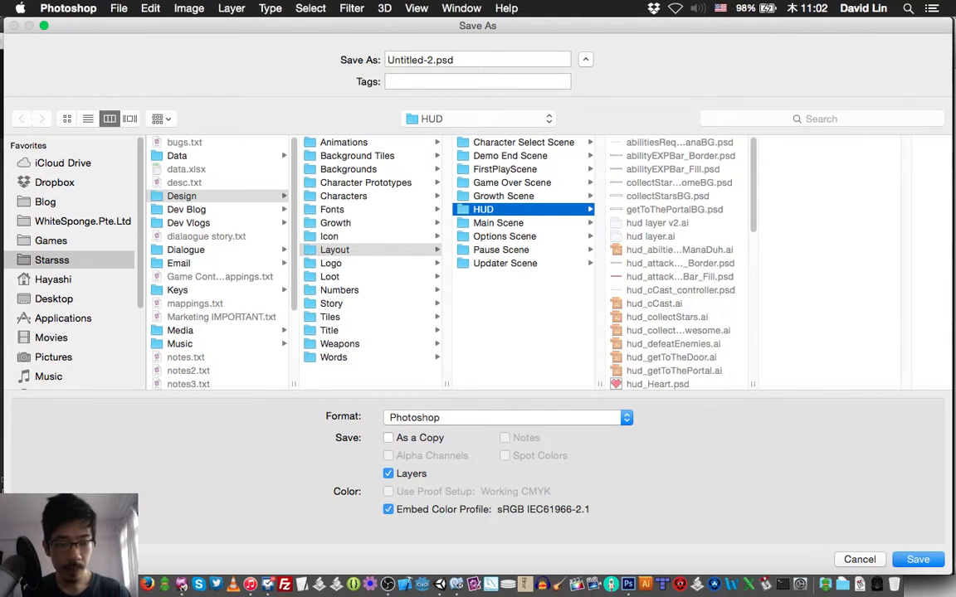
scroll(680, 257, "down", 15)
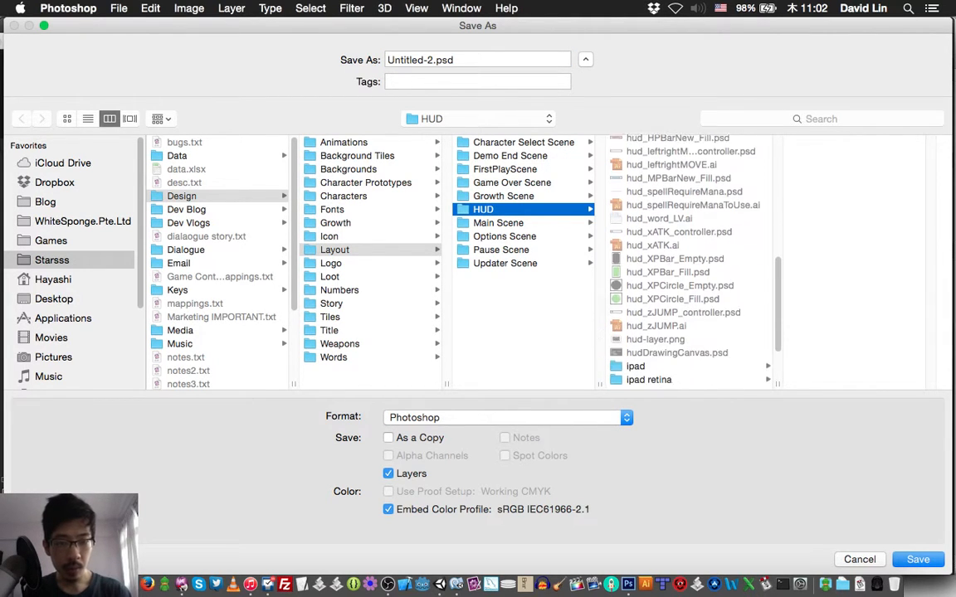
scroll(680, 257, "down", 1)
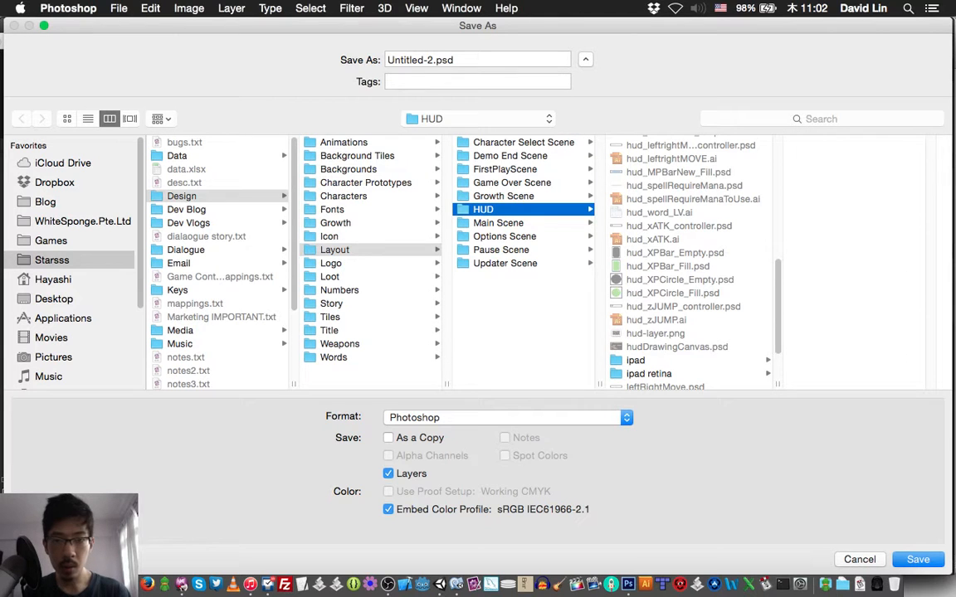
key("Tab")
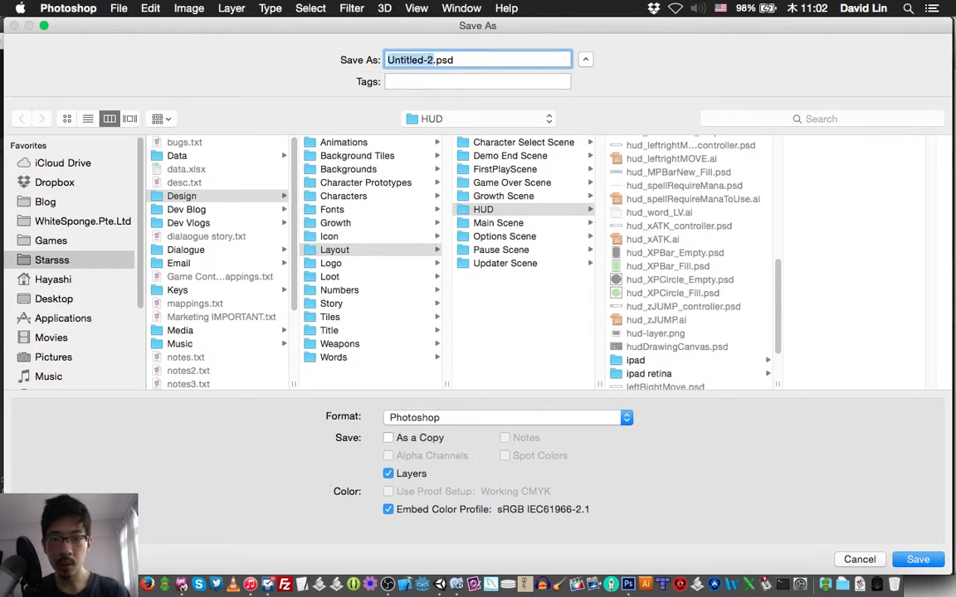
type("hud_")
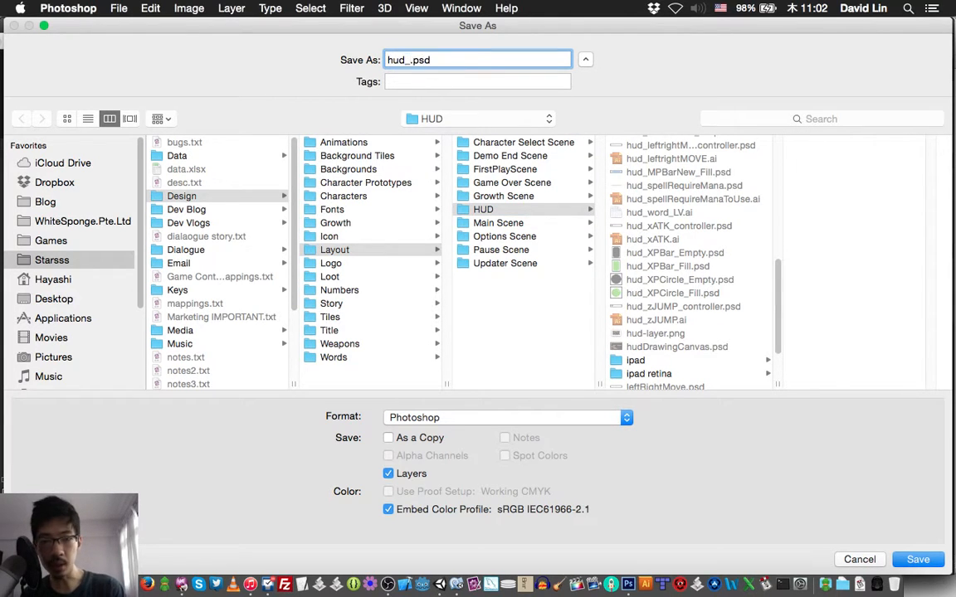
type("zJUMP")
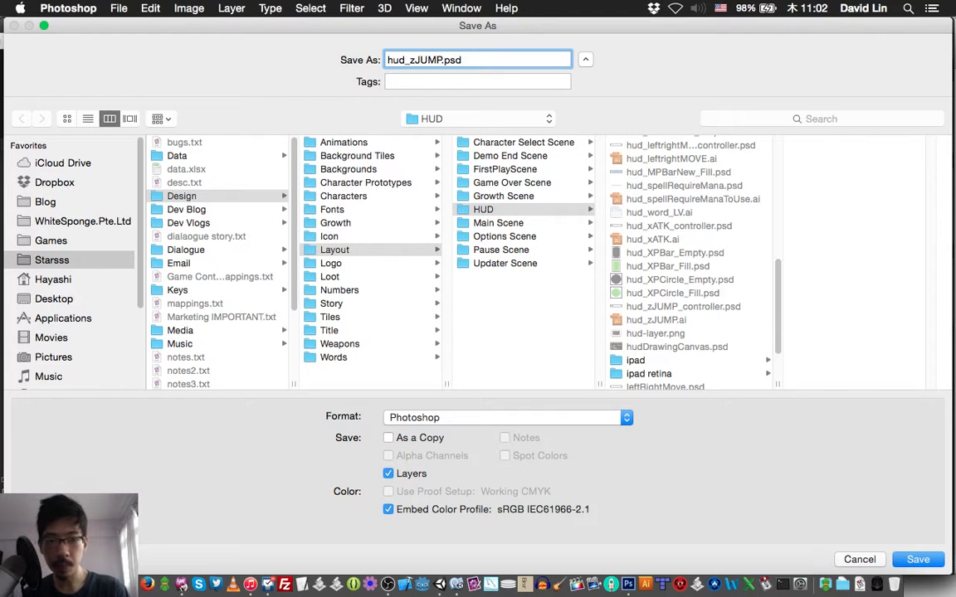
left_click(504, 170)
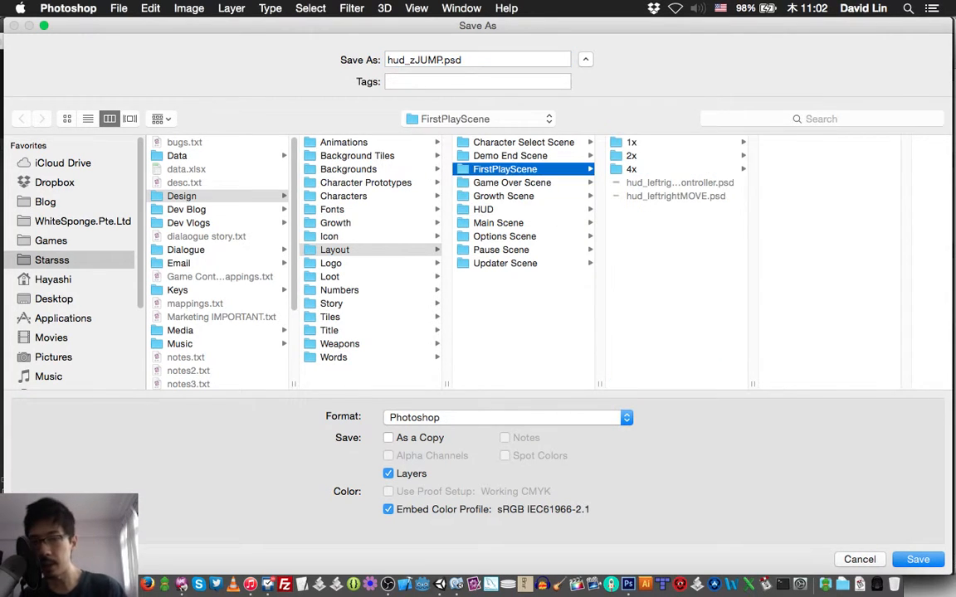
key("Return")
key("Return")
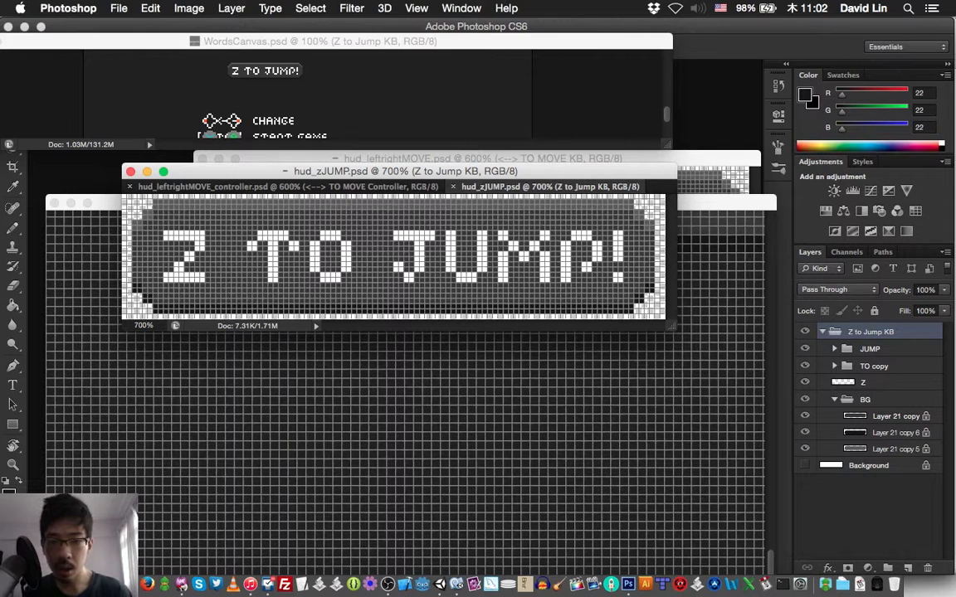
Step: In WordsCanvas.psd, collapse and hide the Z to Jump KB group and show the Z to Jump Controller group
left_click(319, 41)
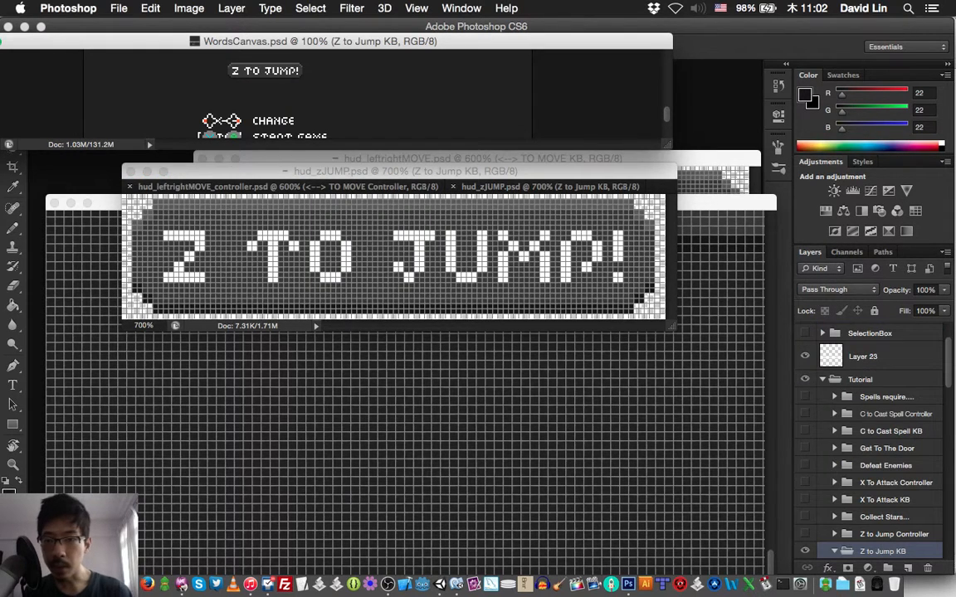
scroll(871, 440, "down", 3)
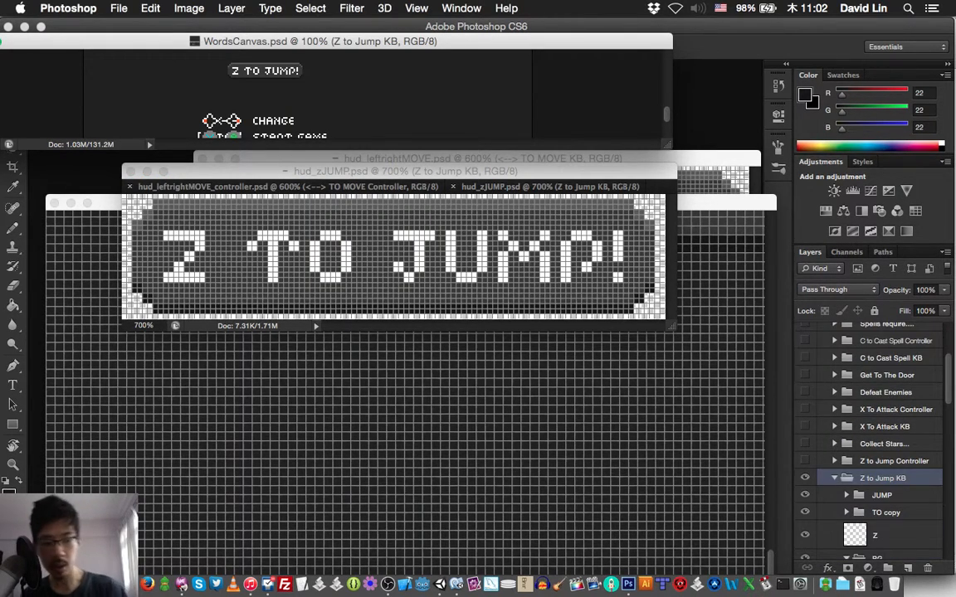
left_click(835, 478)
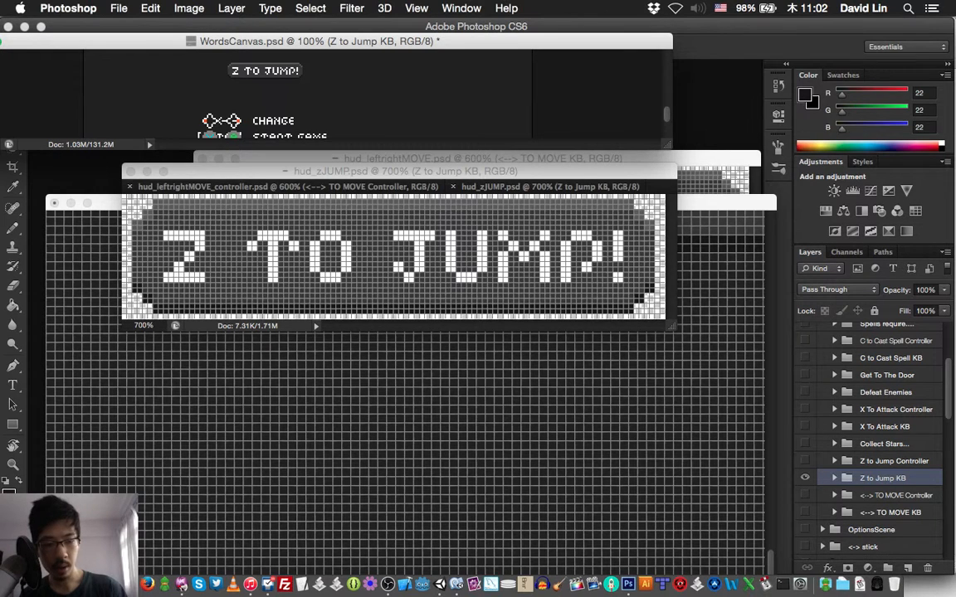
left_click(805, 460)
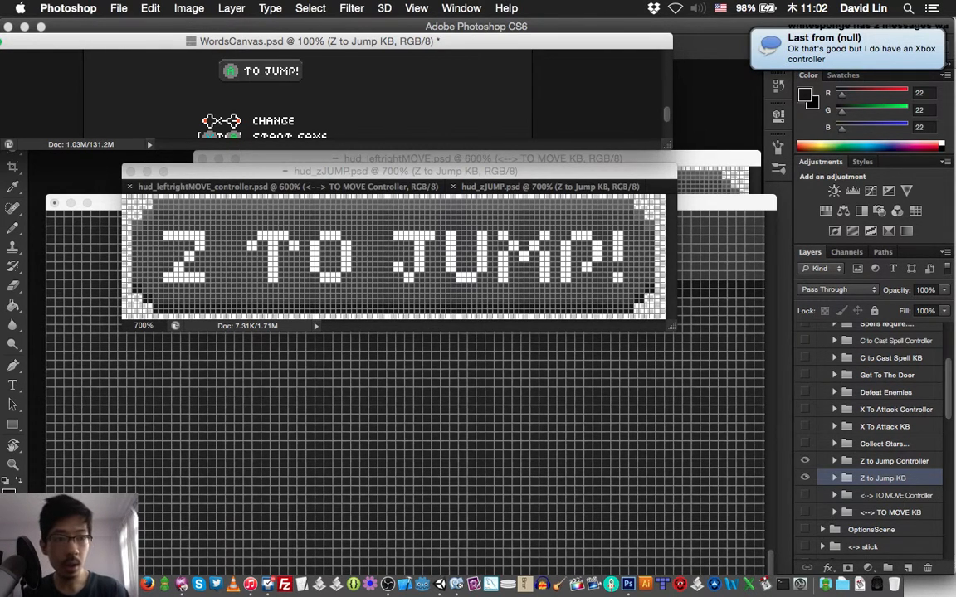
left_click(805, 478)
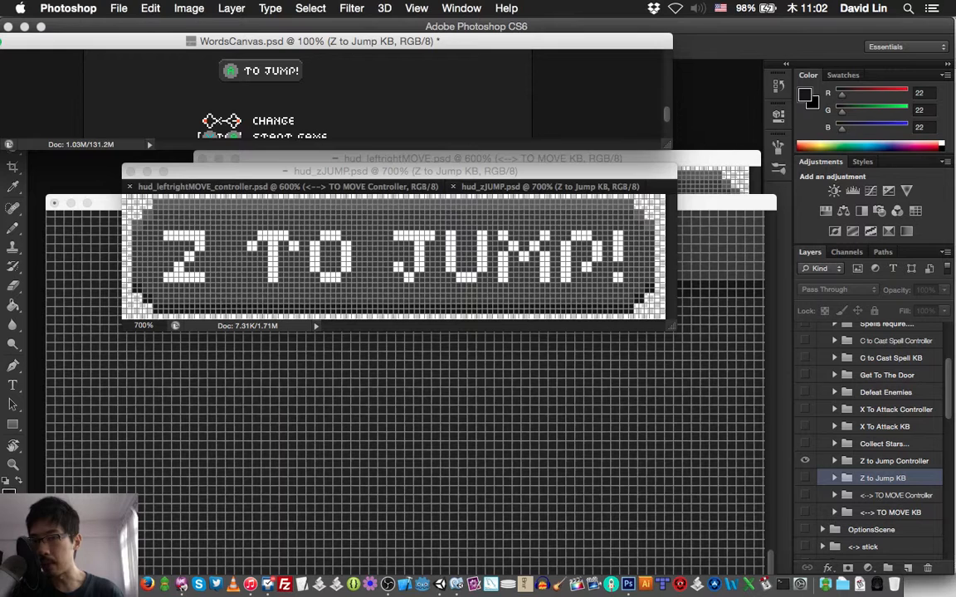
Step: Select the Z to Jump Controller group and measure its label with fixed-size marquee selections 108 px and 120 px wide
left_click_drag(331, 41, 327, 29)
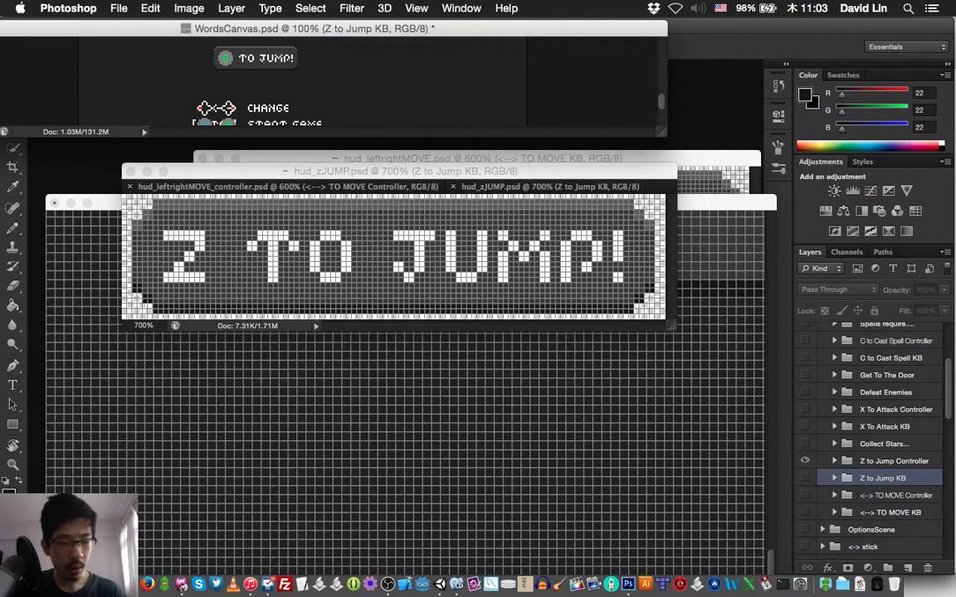
left_click(897, 461)
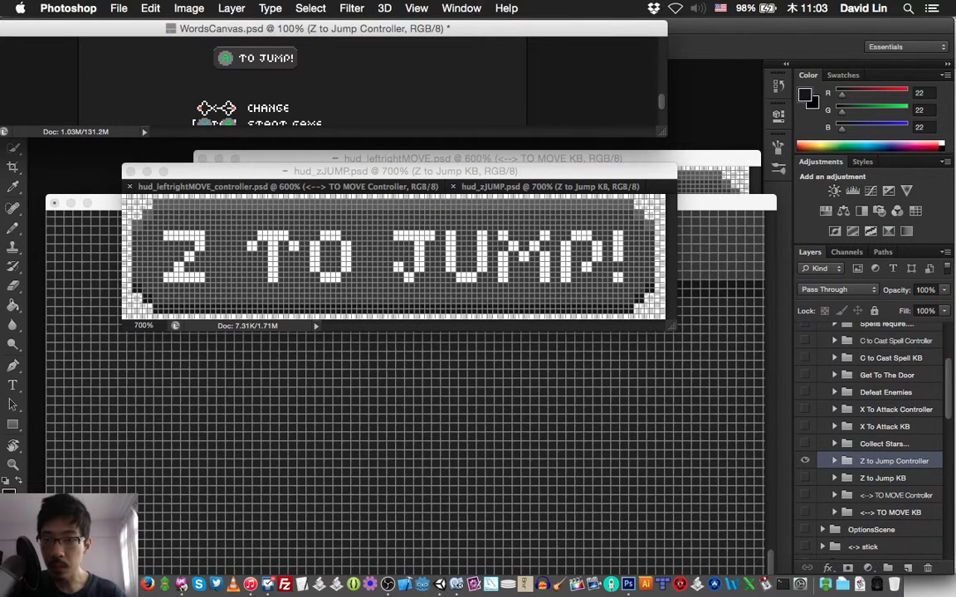
left_click_drag(213, 45, 294, 71)
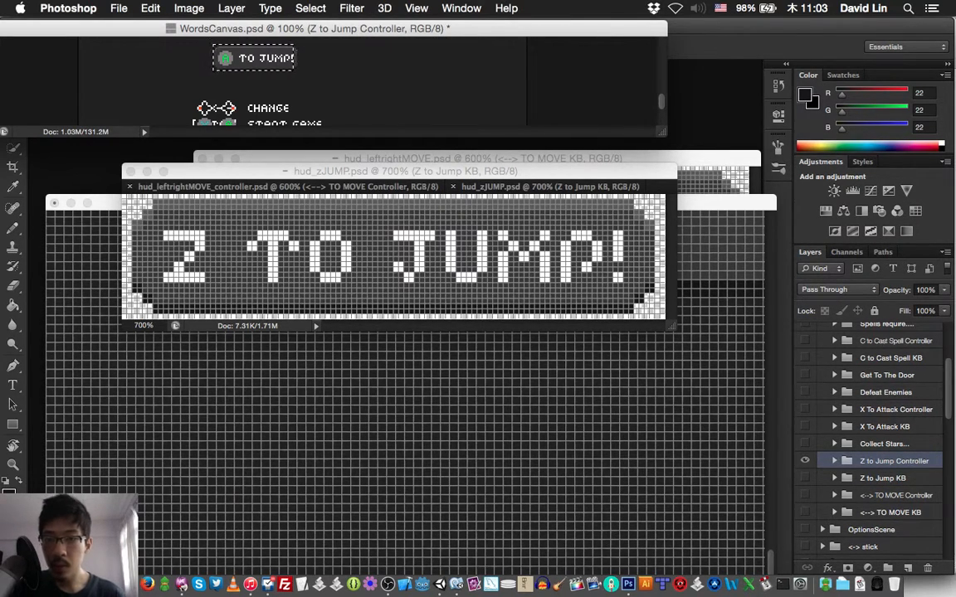
left_click_drag(331, 28, 331, 78)
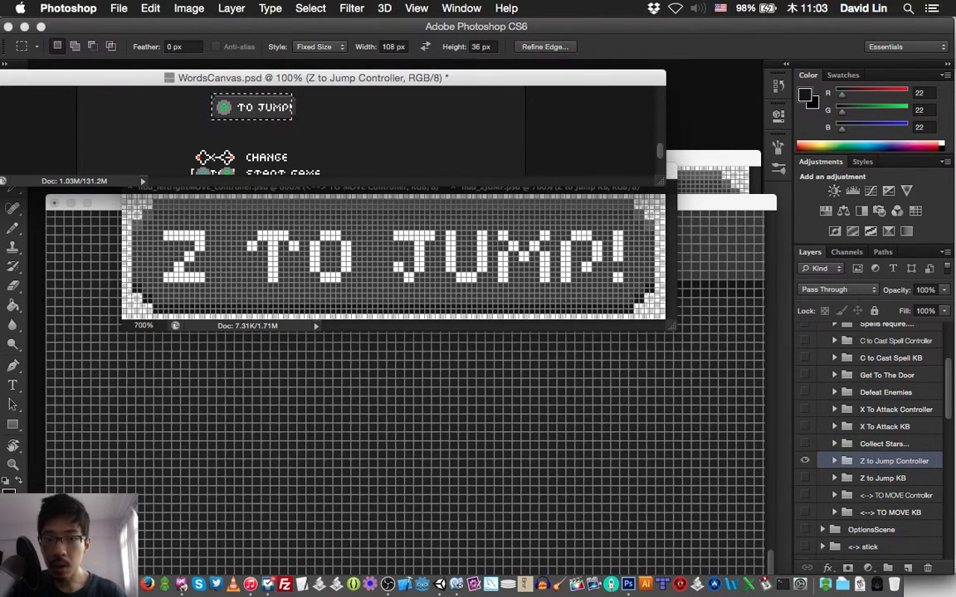
left_click(393, 46)
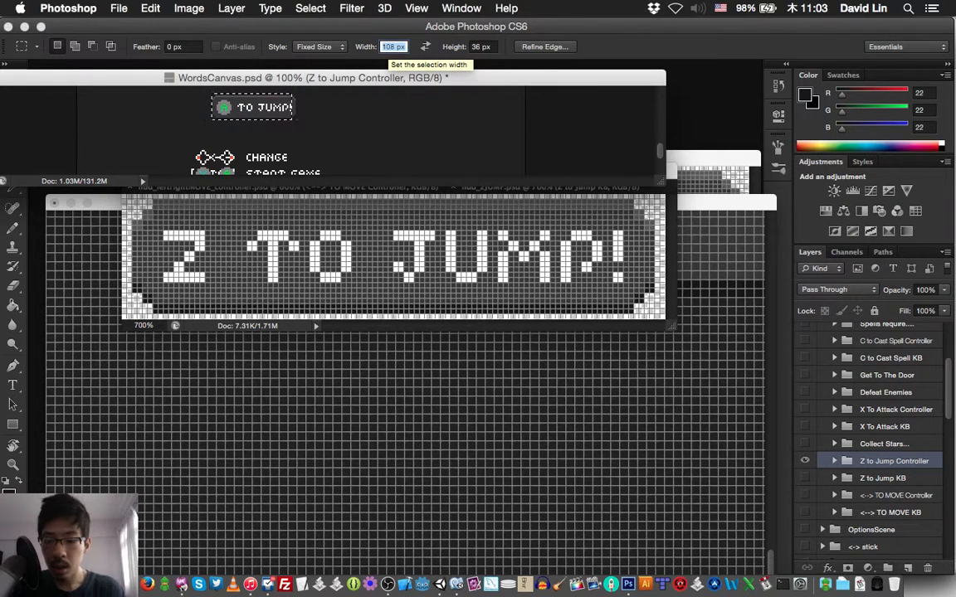
type("120")
key("Return")
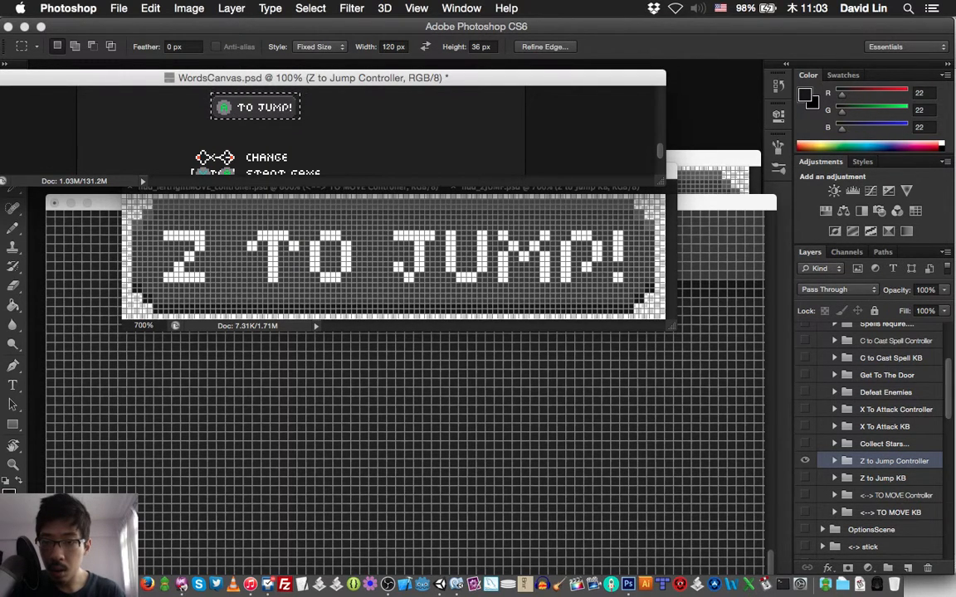
Step: Set the fixed-size marquee width to 116 px and clear the selection around the TO JUMP! label
double_click(385, 47)
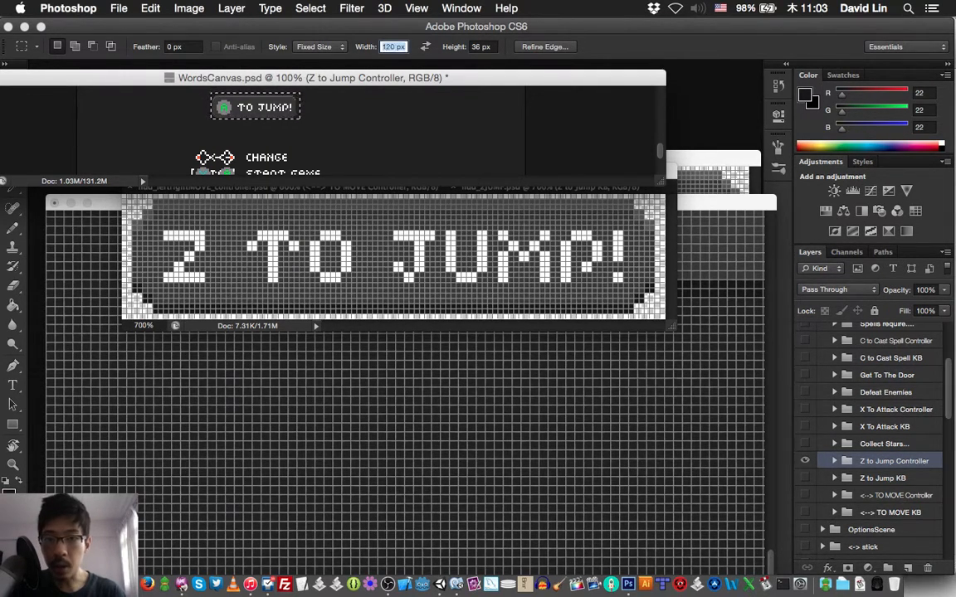
type("116")
key("Return")
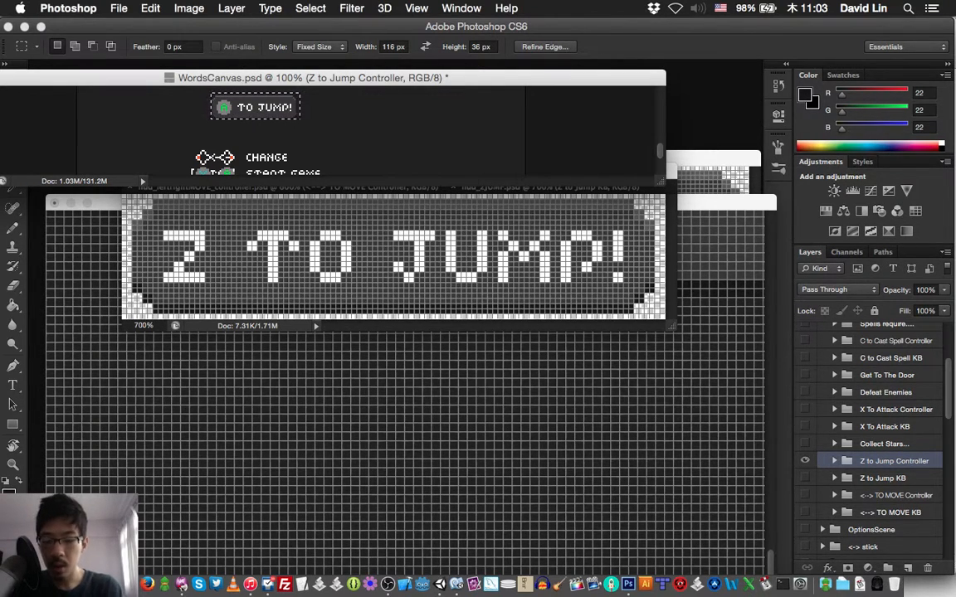
key("super+d")
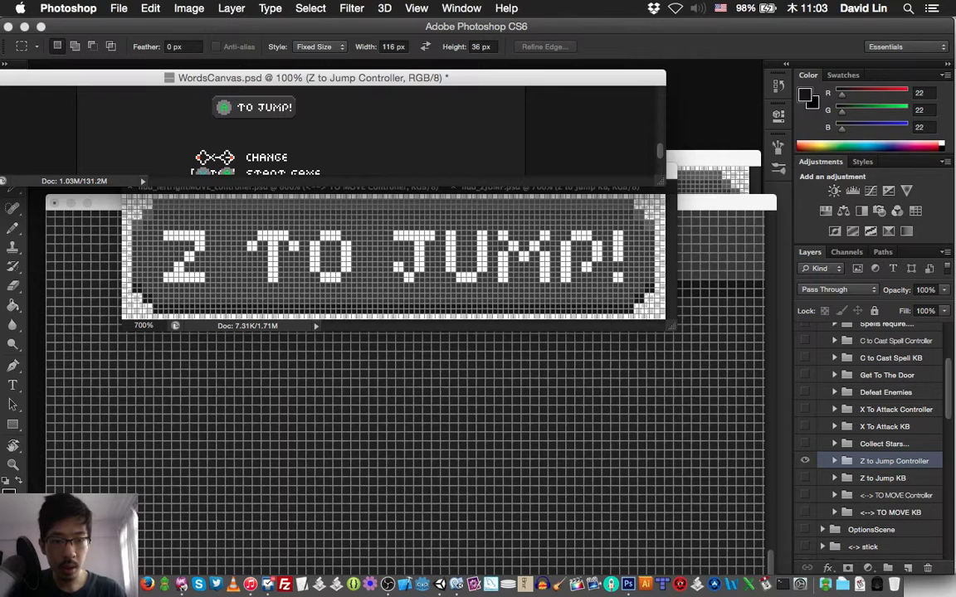
Step: Create a new document 116 pixels wide and 36 pixels high at 144 pixels/inch
key("super+n")
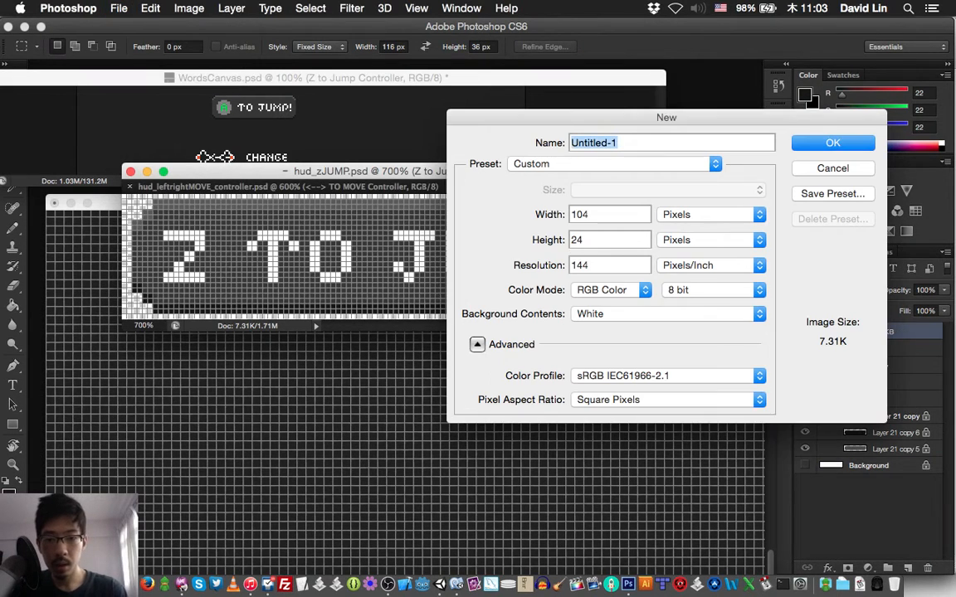
key("Tab")
type("116")
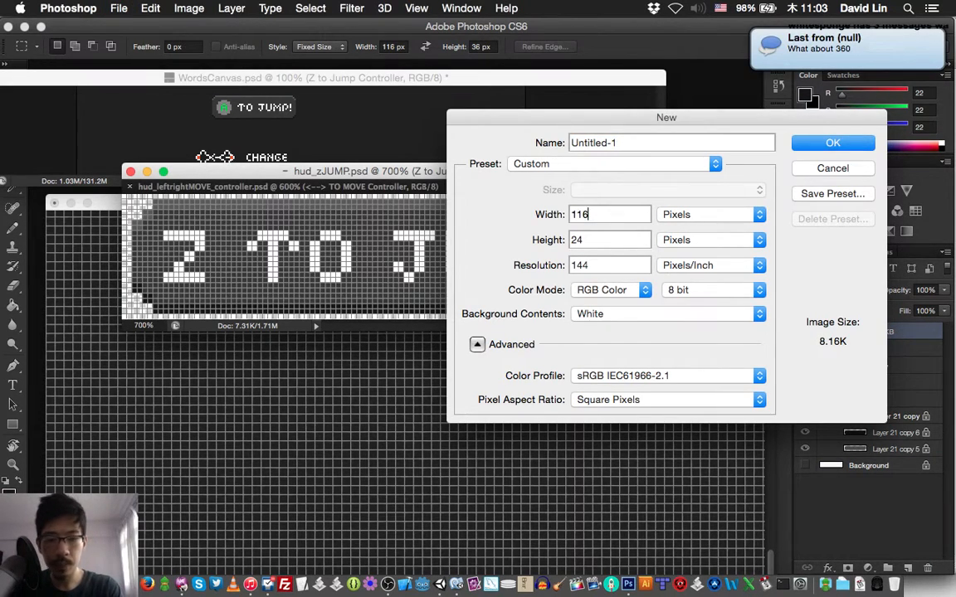
key("Tab")
type("3")
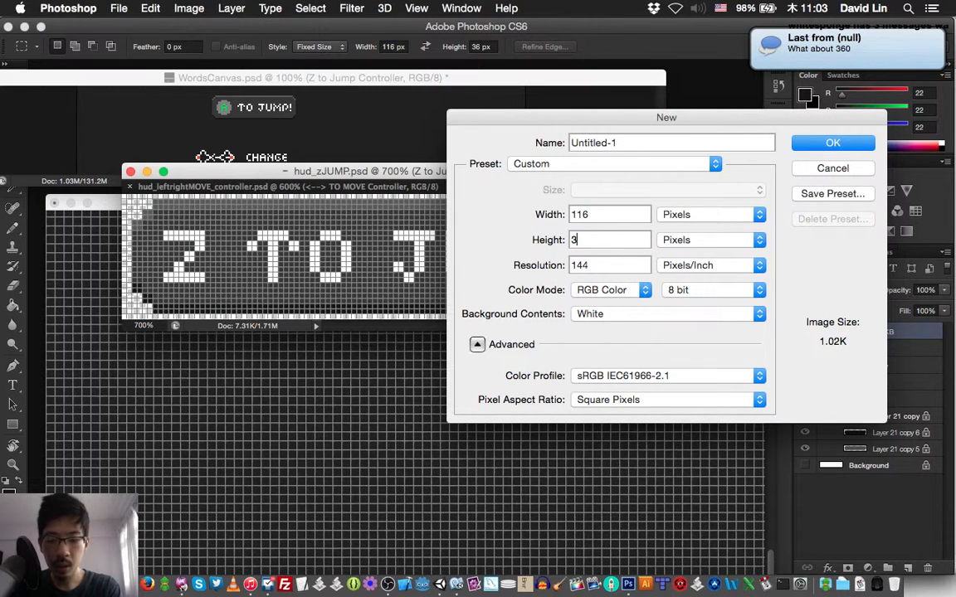
type("6")
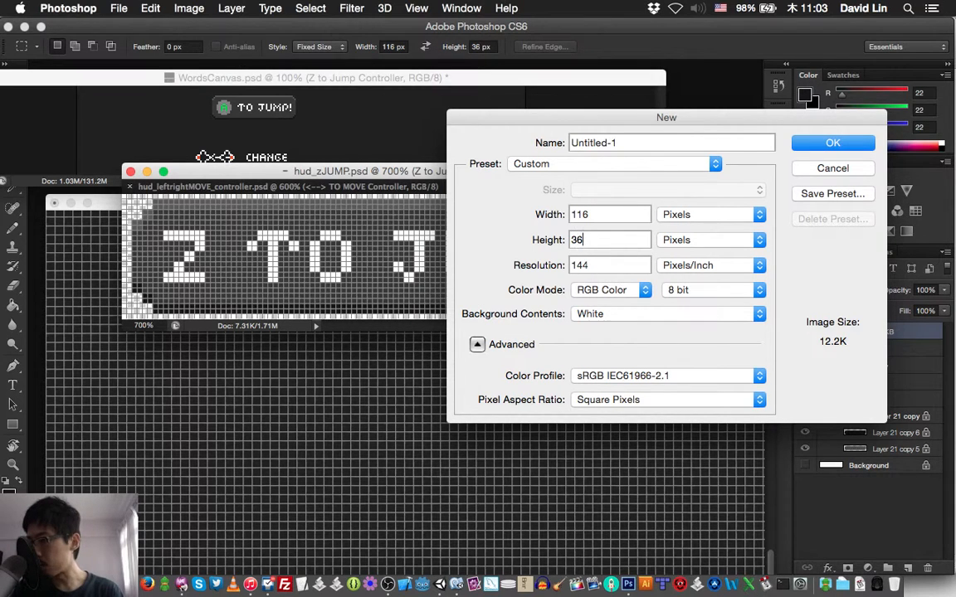
key("Return")
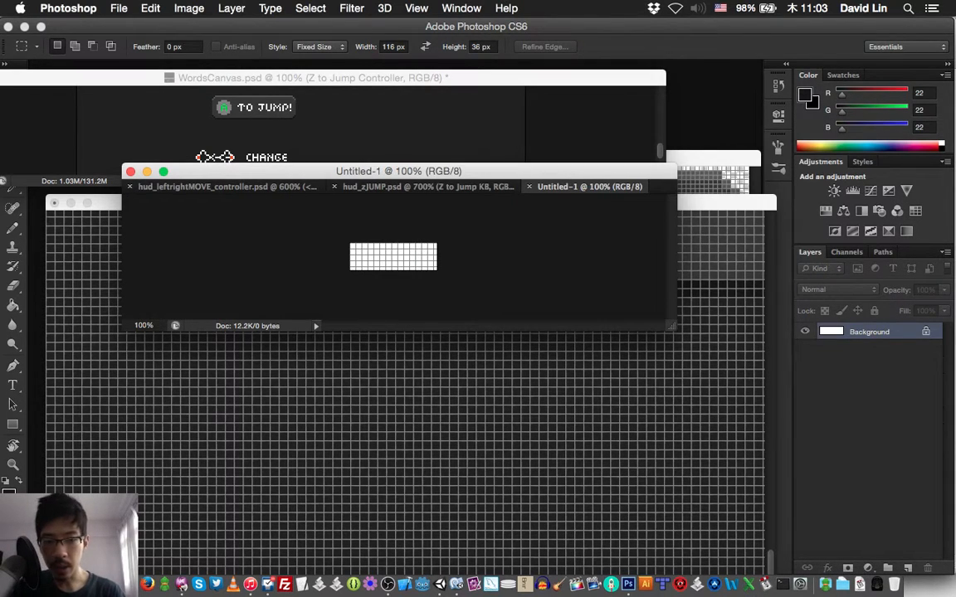
Step: Copy the Z to Jump Controller group from WordsCanvas.psd into the new Untitled-1 document
key("super+plus")
key("super+plus")
key("super+plus")
key("super+plus")
key("super+plus")
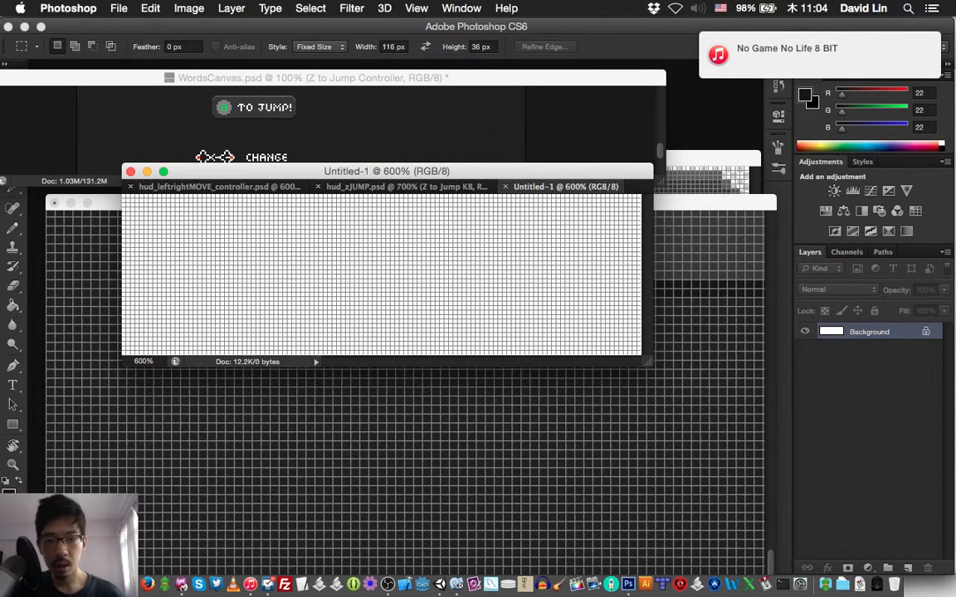
left_click_drag(387, 171, 430, 172)
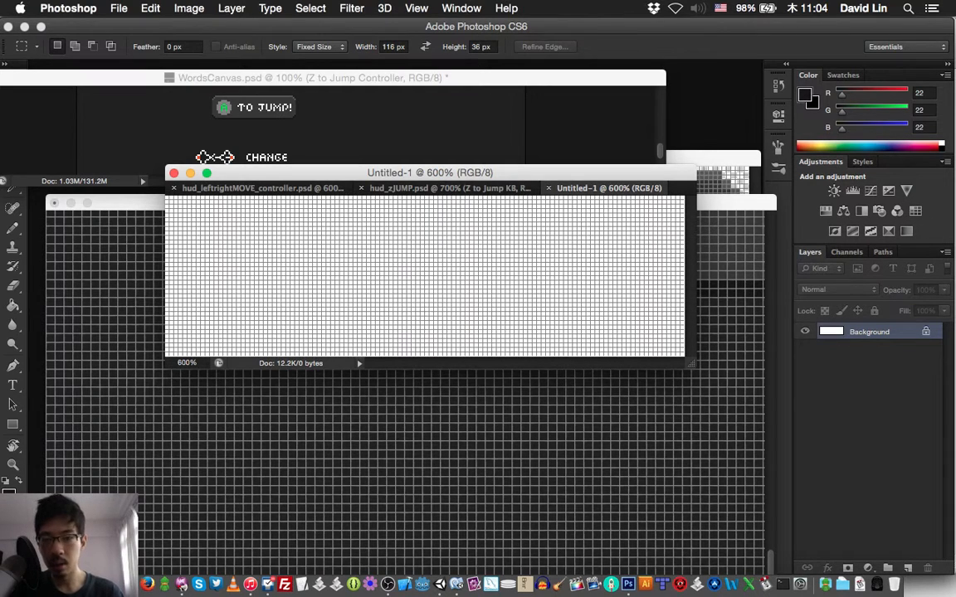
key("ctrl+Tab")
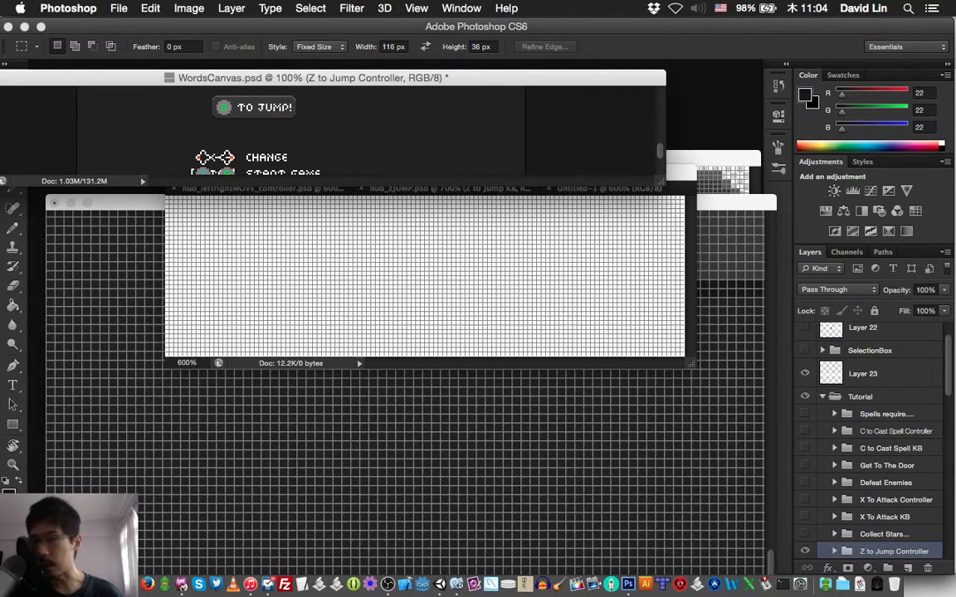
key("v")
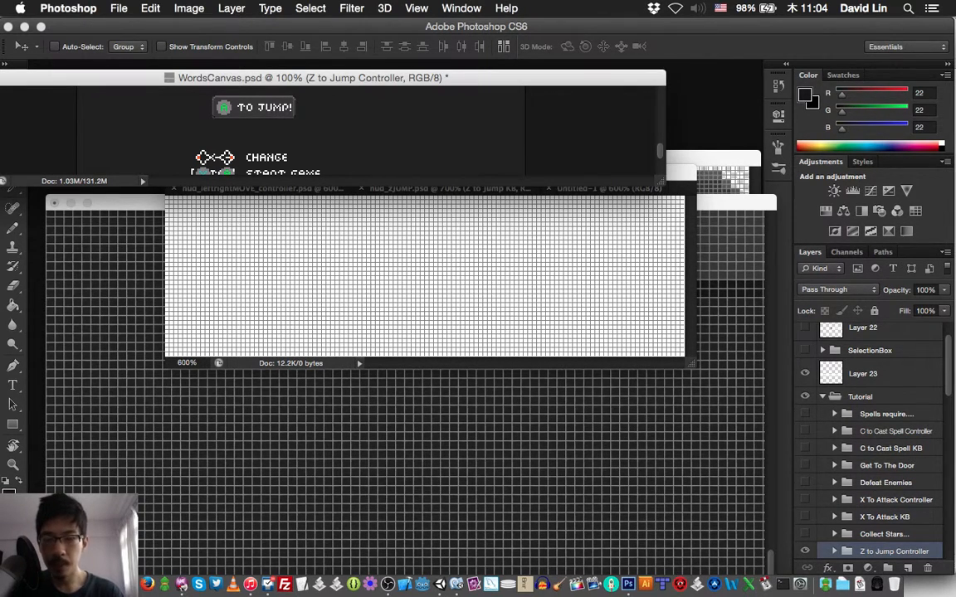
left_click_drag(346, 219, 336, 214)
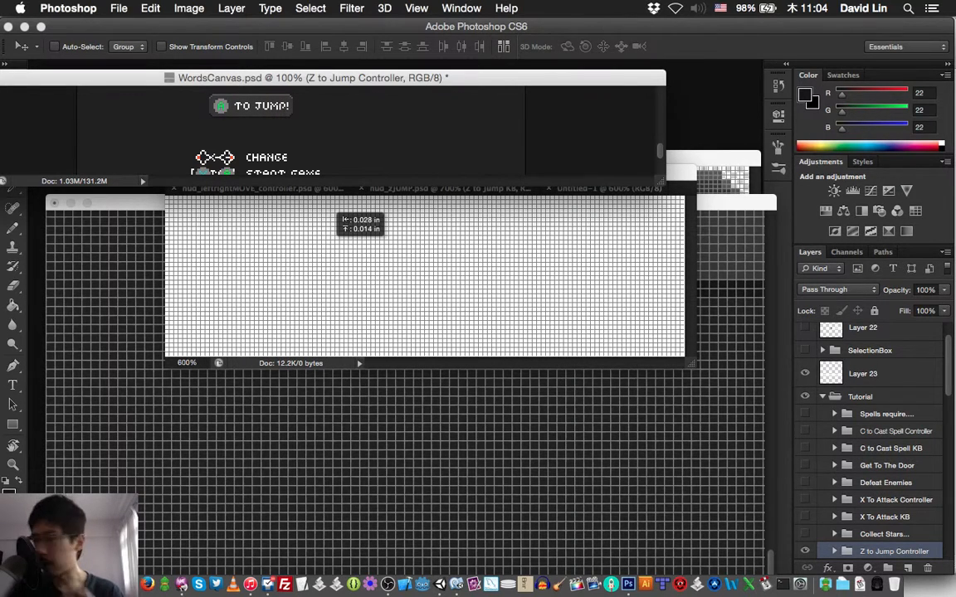
left_click_drag(336, 214, 332, 222)
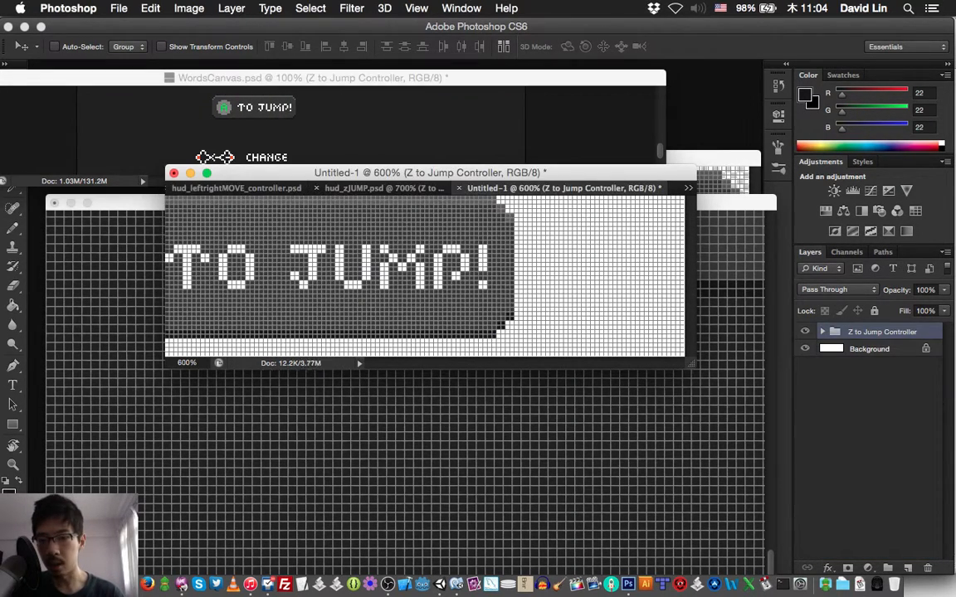
Step: Position the controller TO JUMP! label with an even margin inside the canvas and hide the Background layer
key("Down")
key("Down")
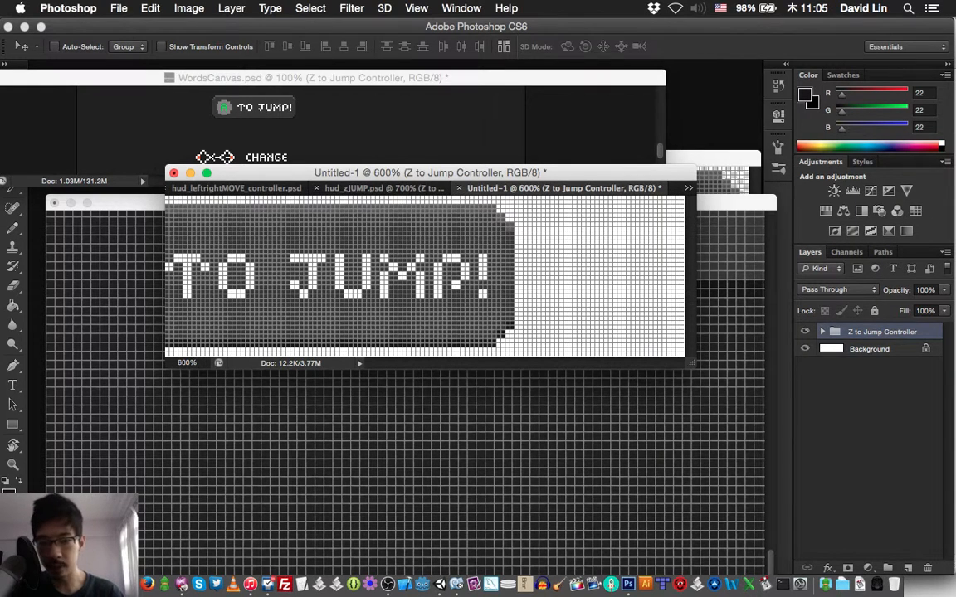
scroll(425, 274, "left", 8)
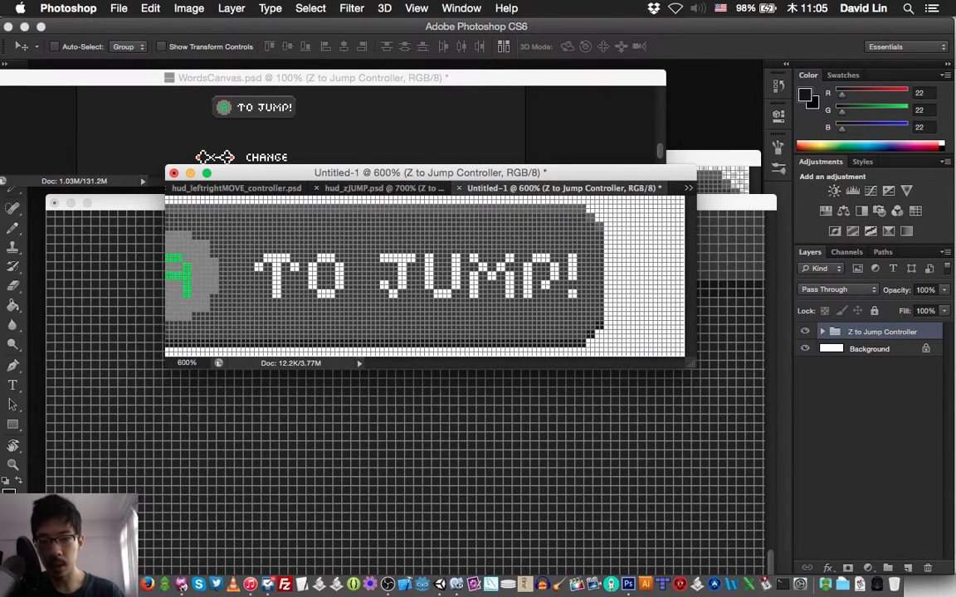
scroll(425, 273, "right", 3)
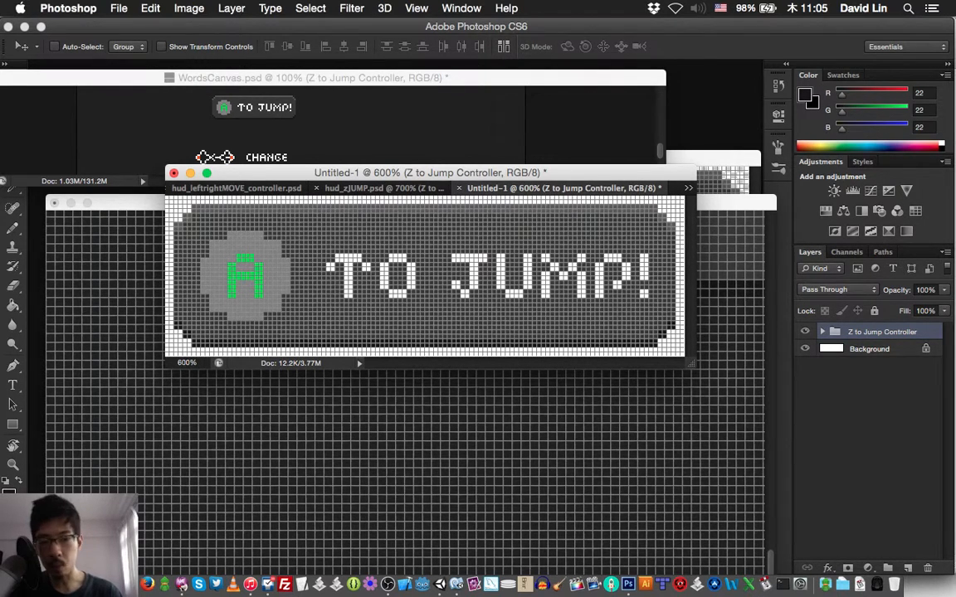
left_click(804, 348)
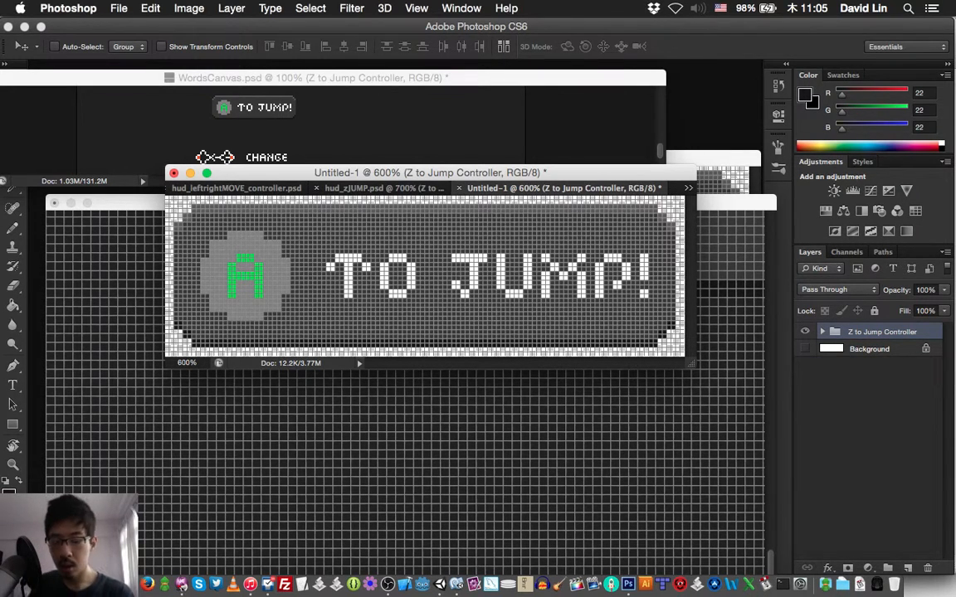
Step: Check the naming of the existing files in the HUD folder and save the label as hud_zJUMP_controller.psd in FirstPlayScene with Maximize Compatibility
key("super+s")
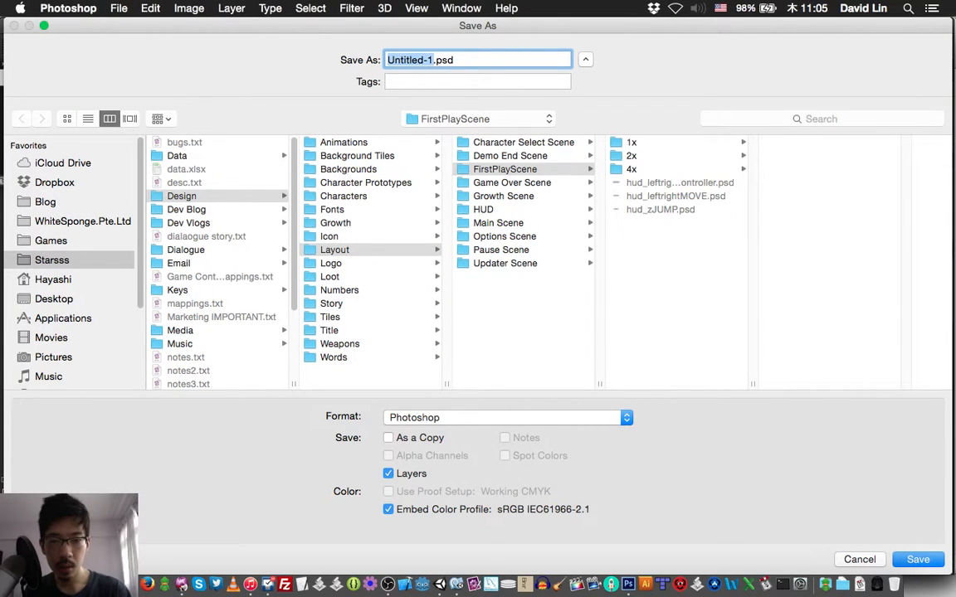
left_click(485, 209)
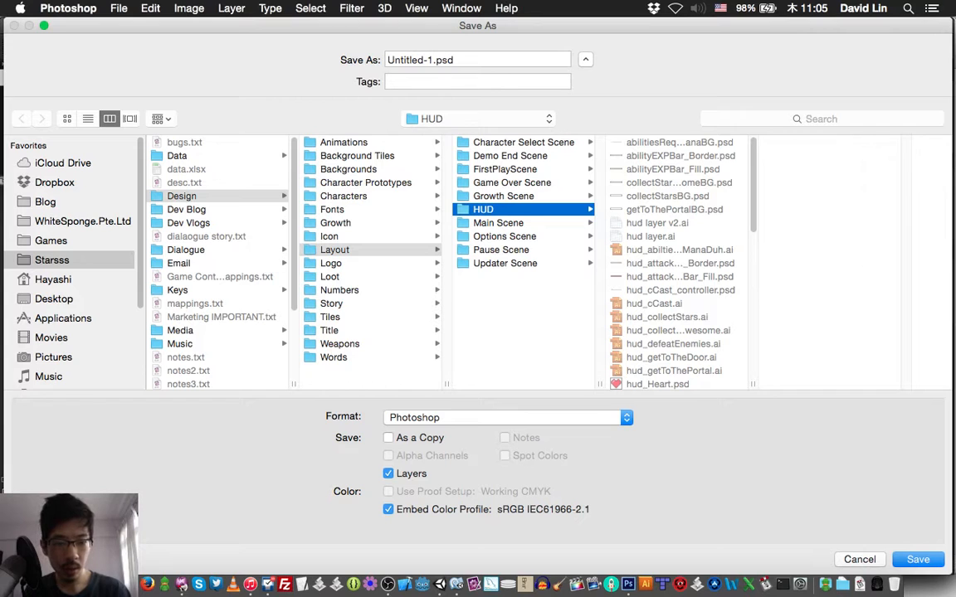
left_click_drag(753, 384, 777, 384)
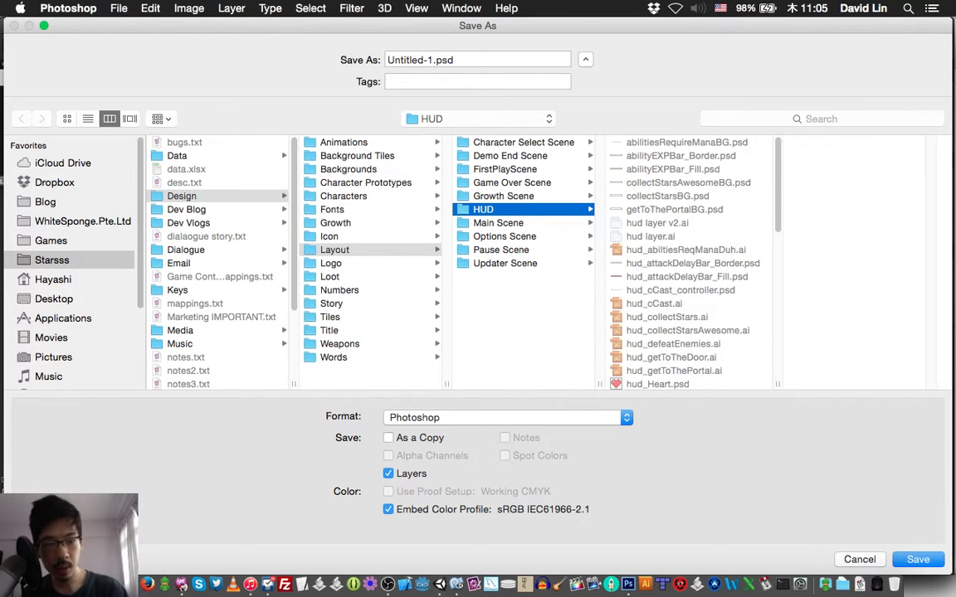
scroll(689, 257, "down", 15)
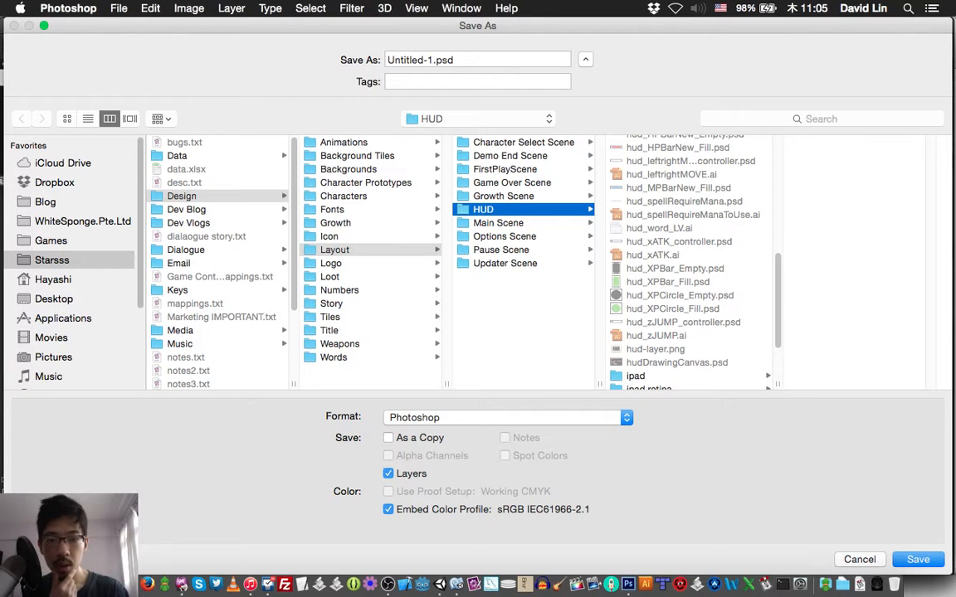
left_click(505, 169)
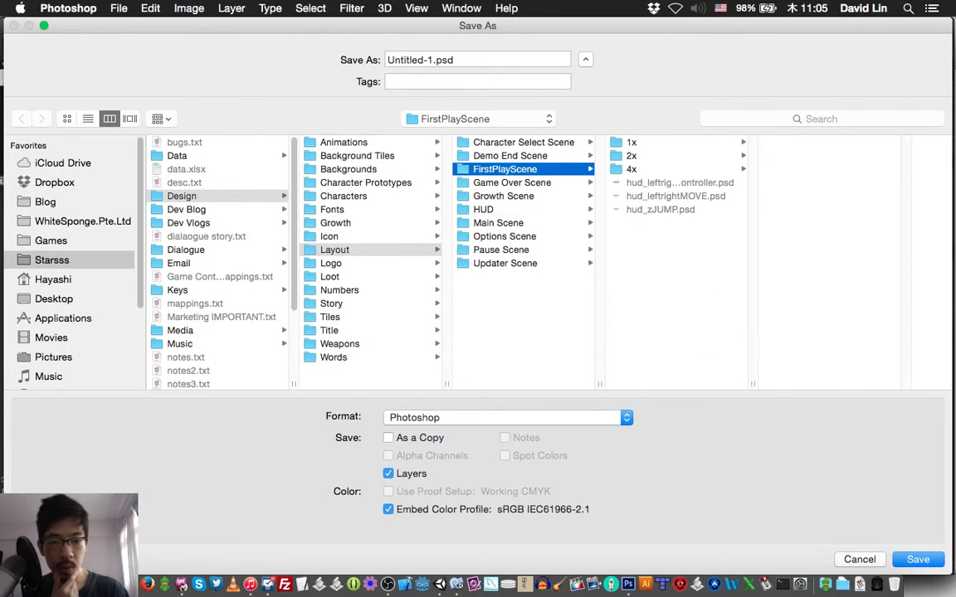
left_click(660, 210)
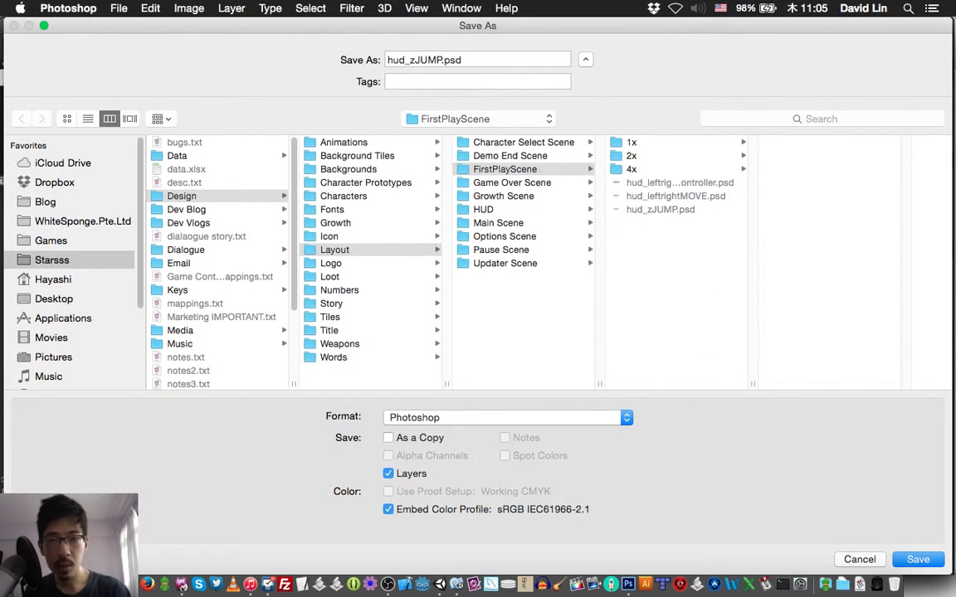
left_click(441, 60)
type("_controller")
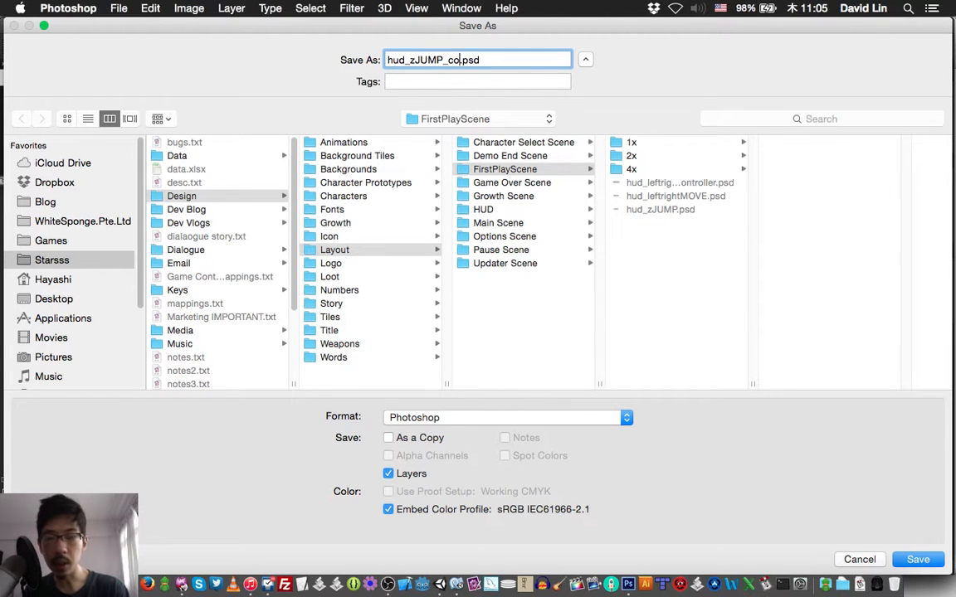
key("Return")
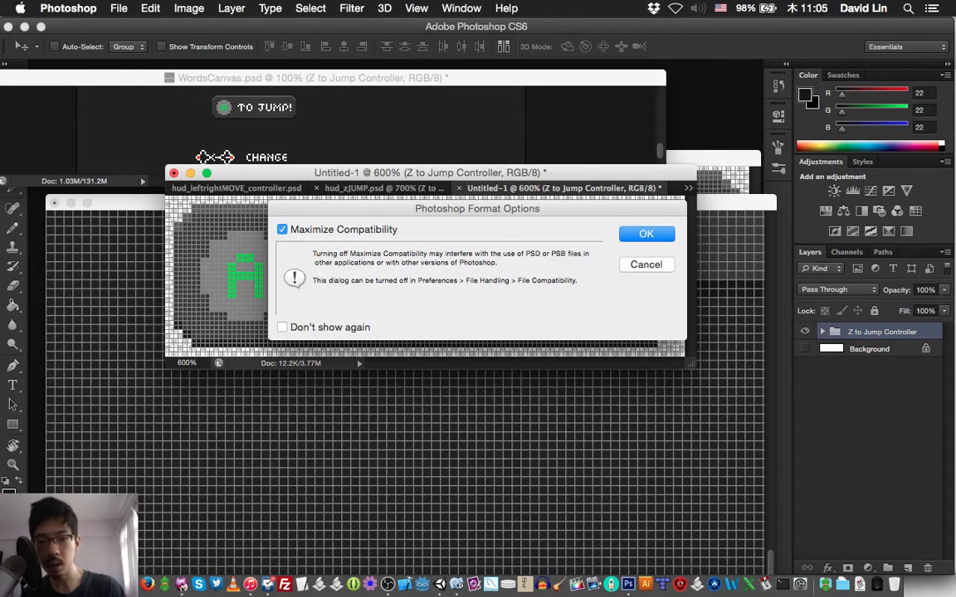
key("Return")
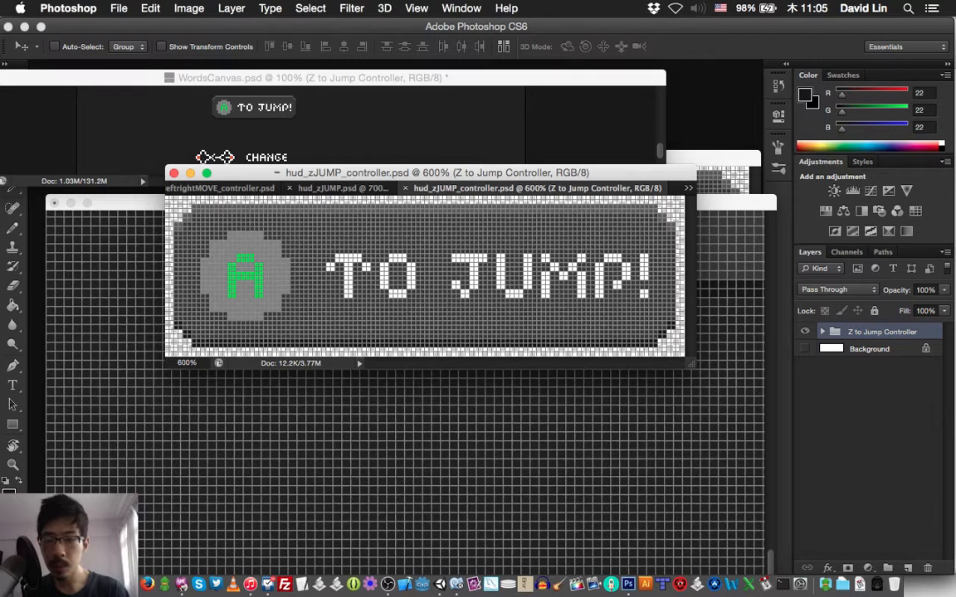
Step: In WordsCanvas.psd, hide the Z to Jump Controller group, show the Collect Stars... group and save the file
left_click(381, 79)
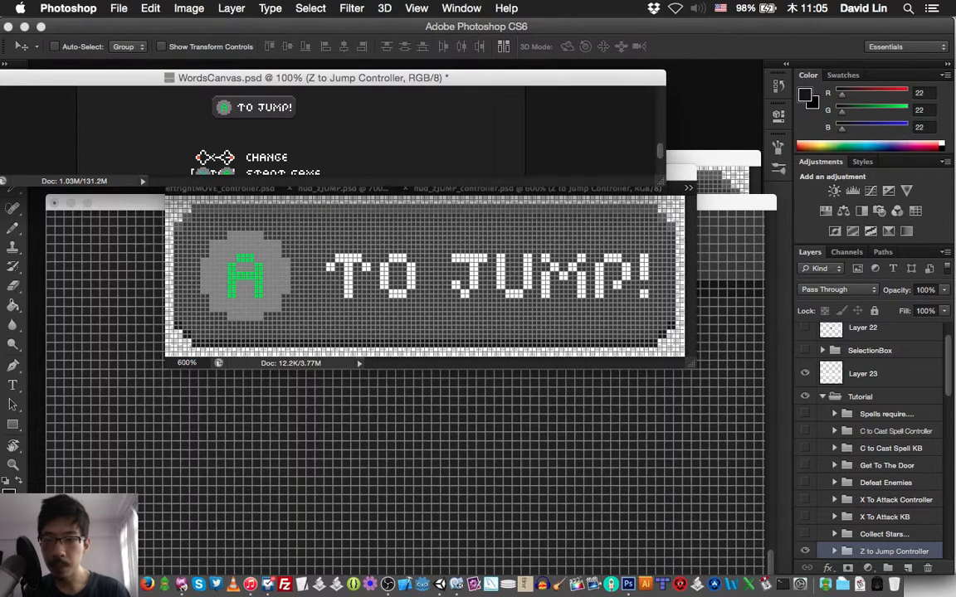
scroll(871, 448, "down", 5)
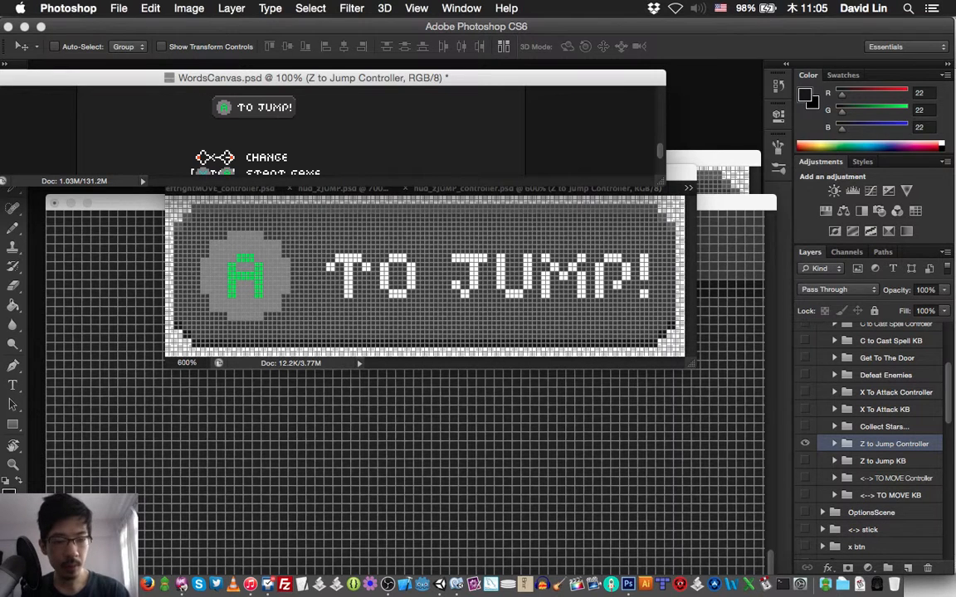
left_click(805, 444)
left_click(805, 427)
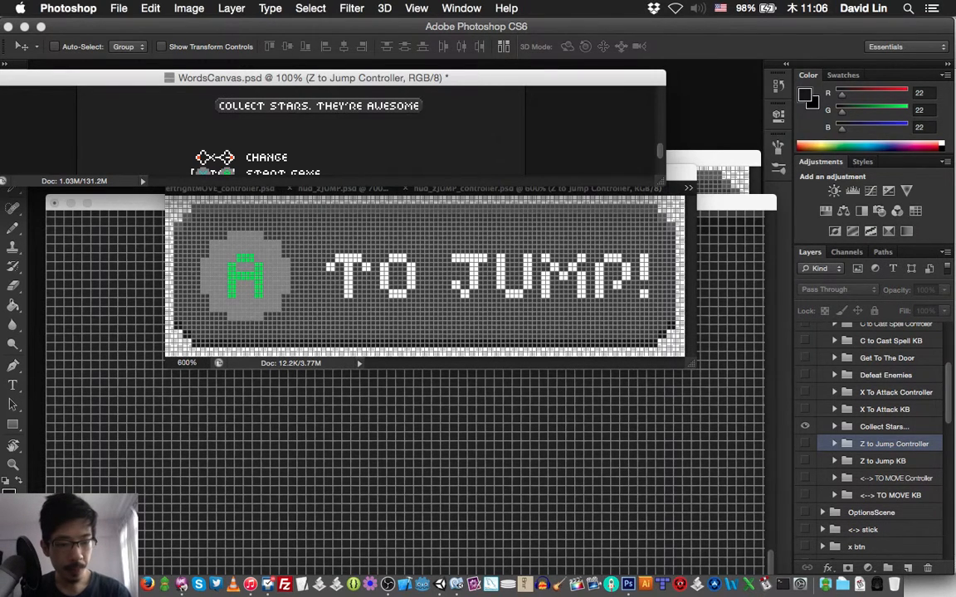
key("super+s")
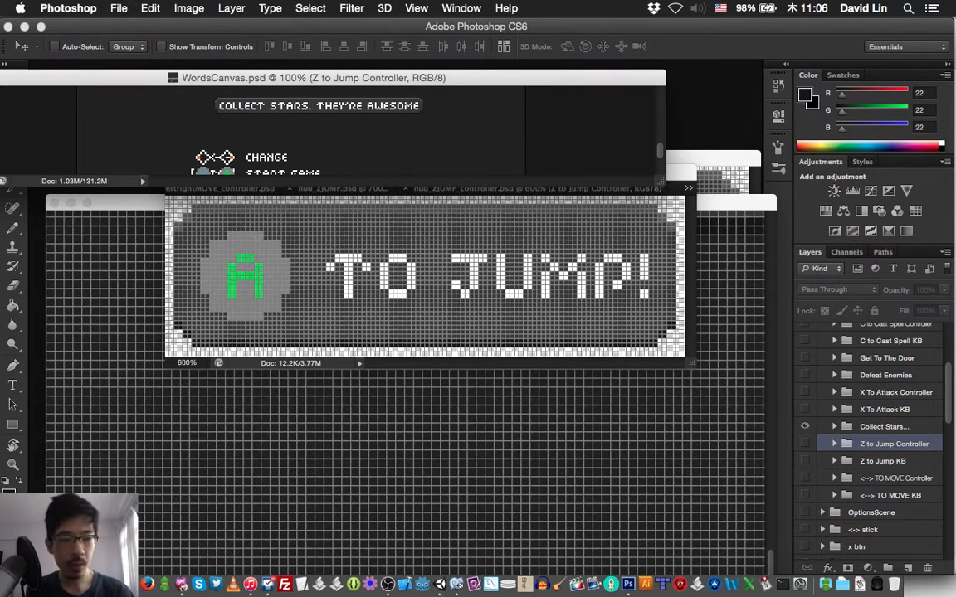
Step: Gauge the Collect Stars label's width in WordsCanvas.psd with a fixed-size marquee selection 200 px wide
key("m")
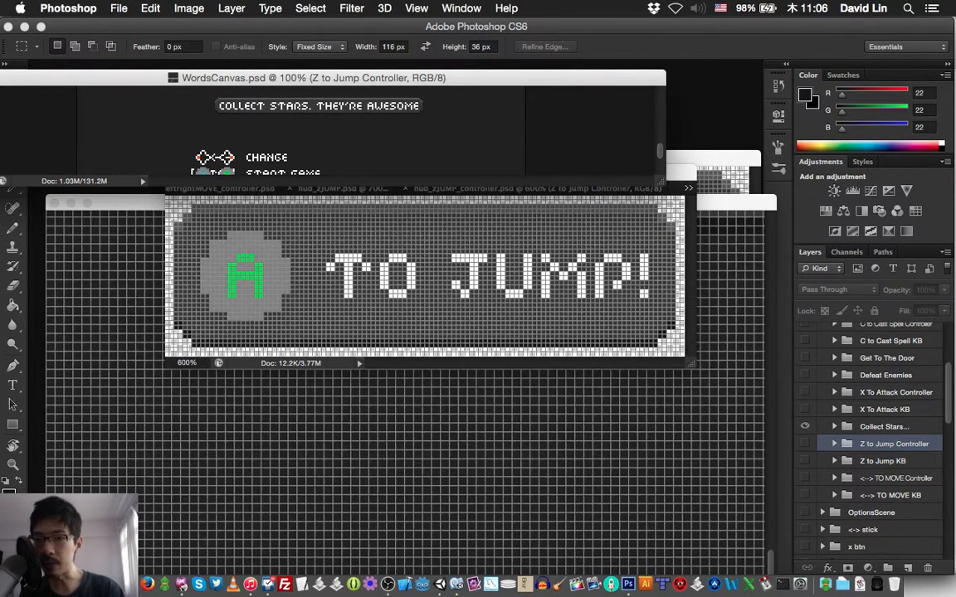
left_click(216, 97)
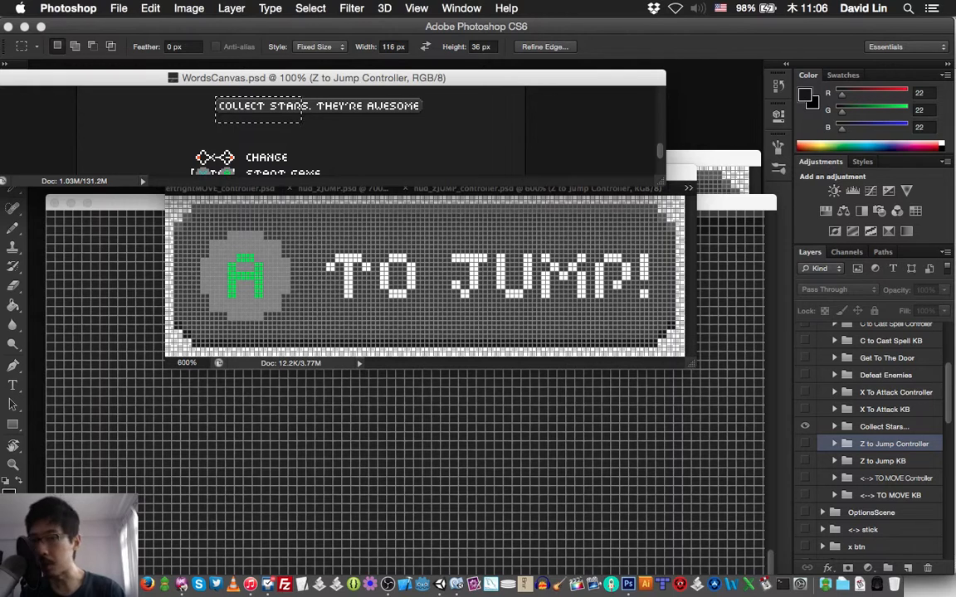
double_click(392, 46)
type("200")
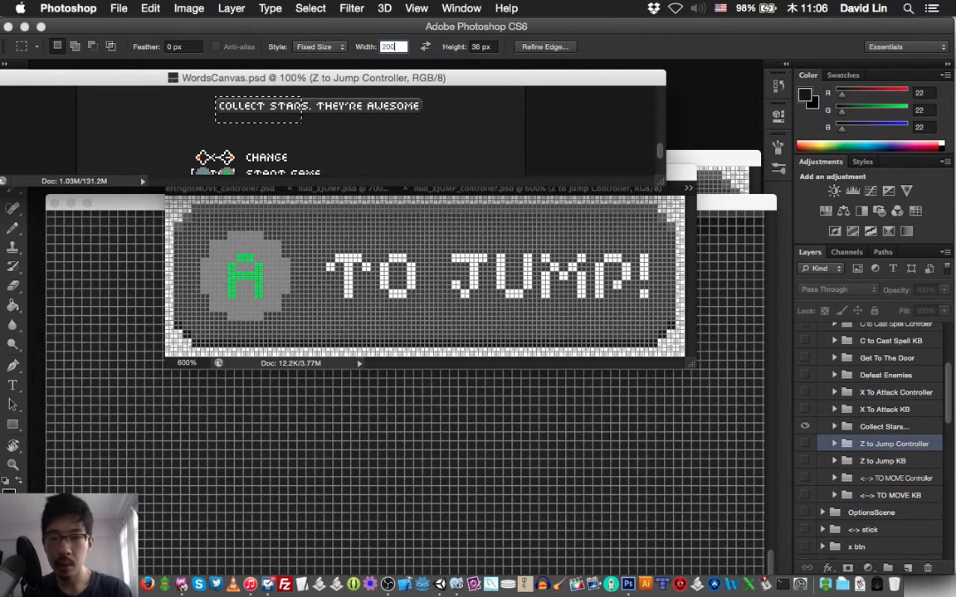
key("Return")
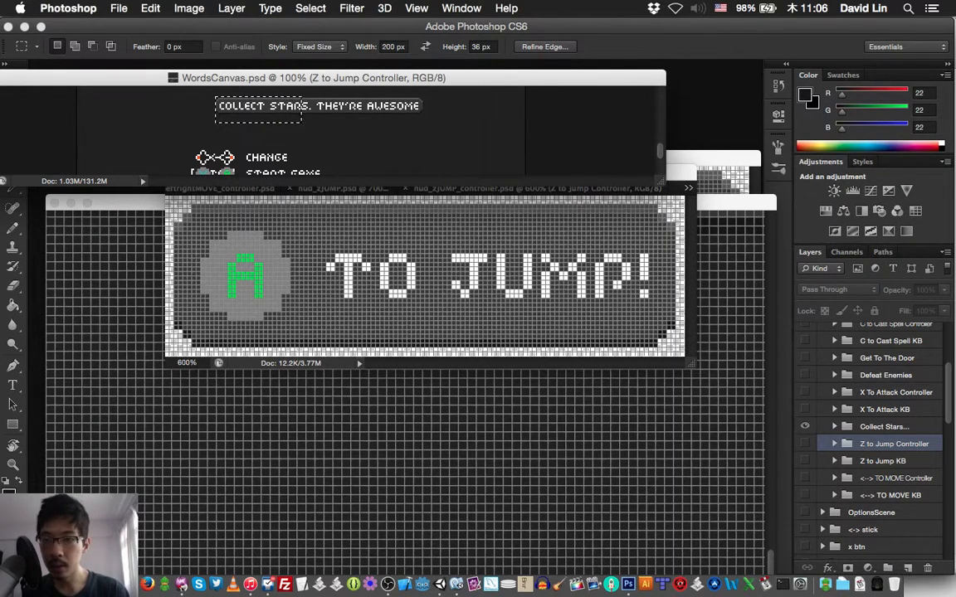
left_click(214, 95)
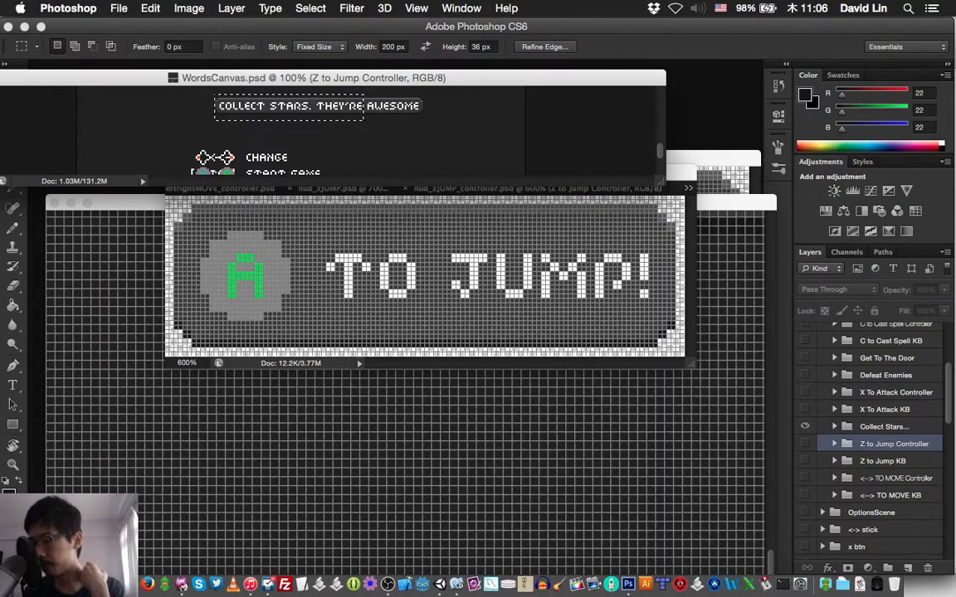
key("F11")
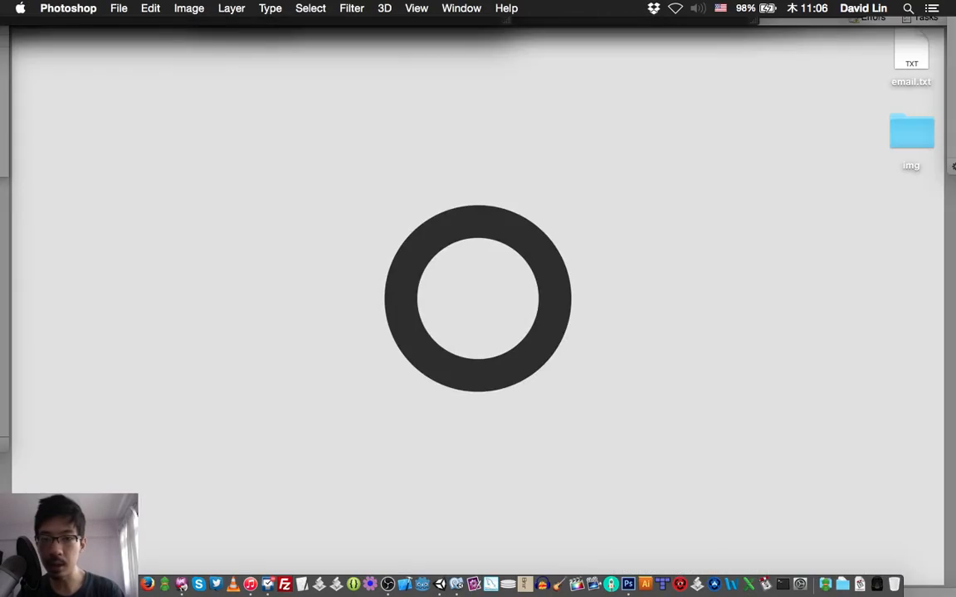
key("F11")
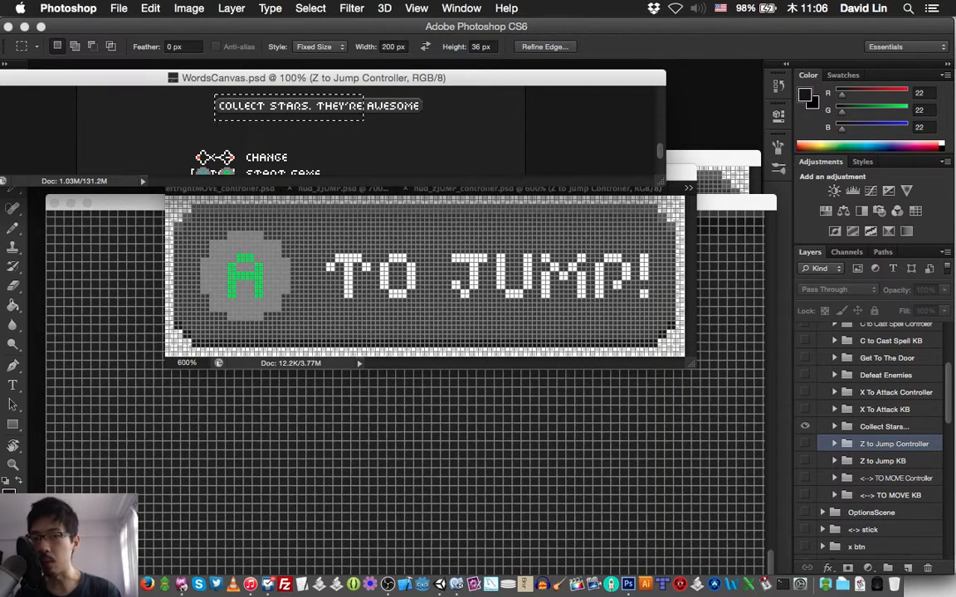
Step: Compare the label's width against fixed-size selections 320 px and 280 px wide, and clear the selection
double_click(388, 47)
type("320")
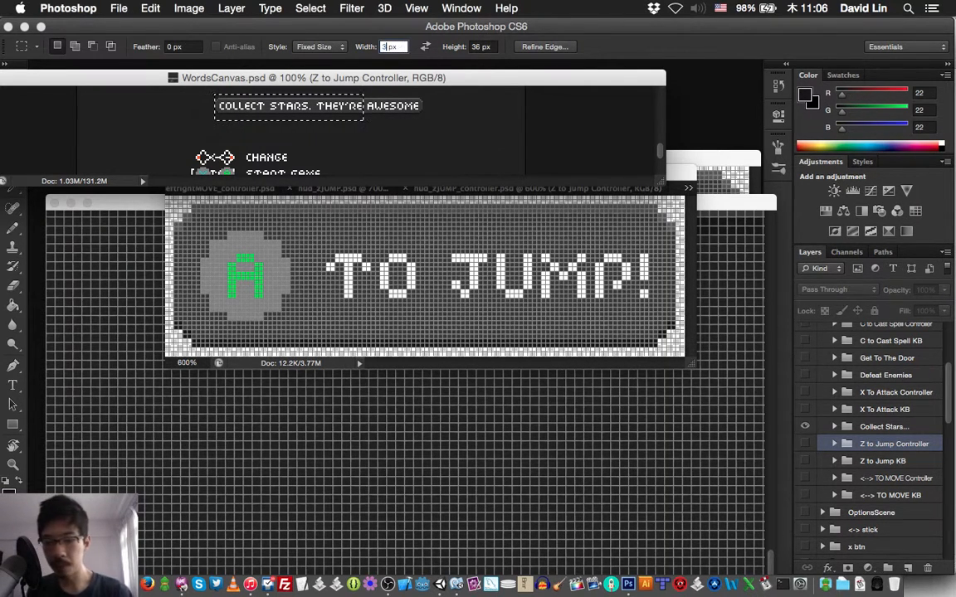
key("Return")
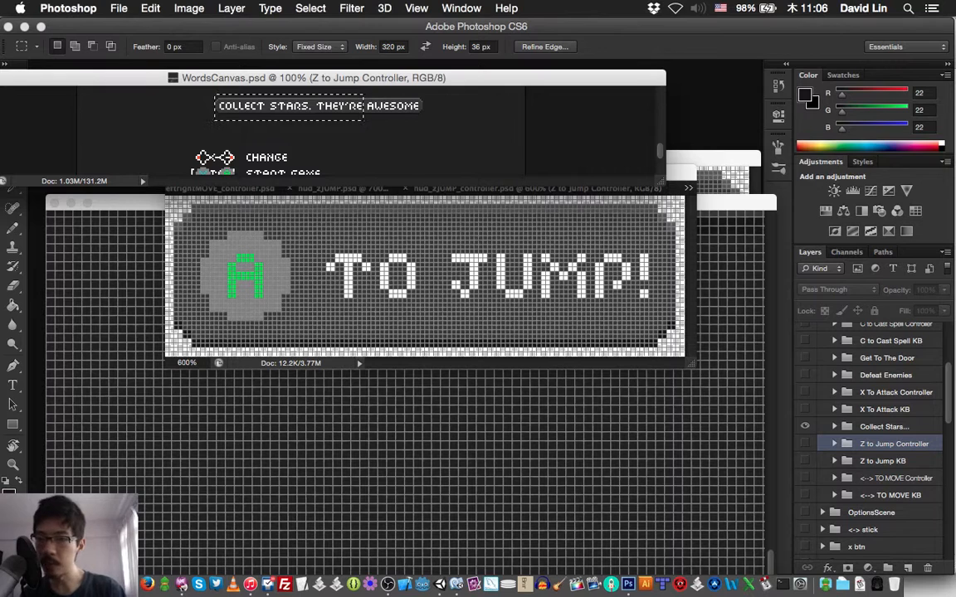
left_click(215, 95)
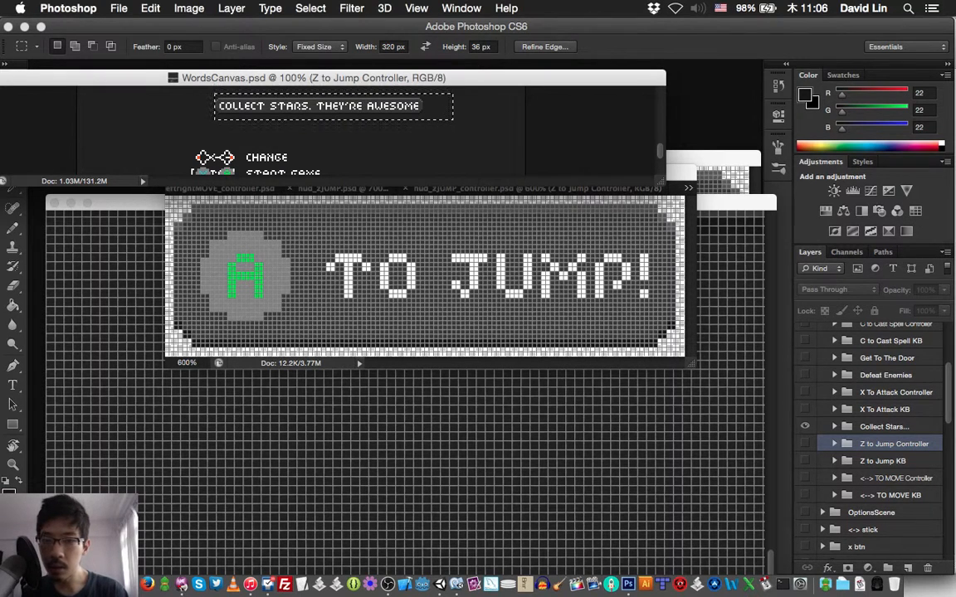
double_click(388, 47)
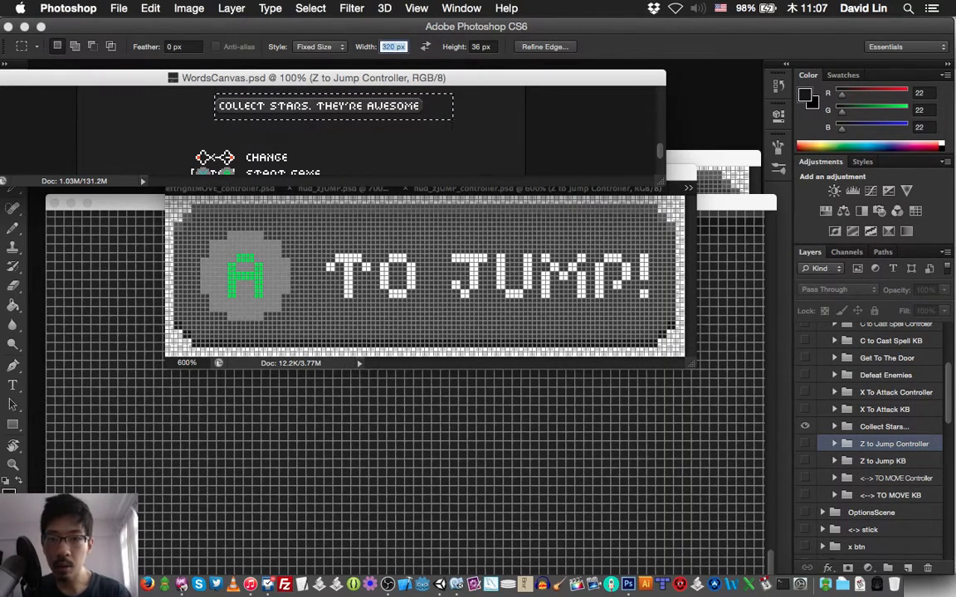
type("280")
key("Return")
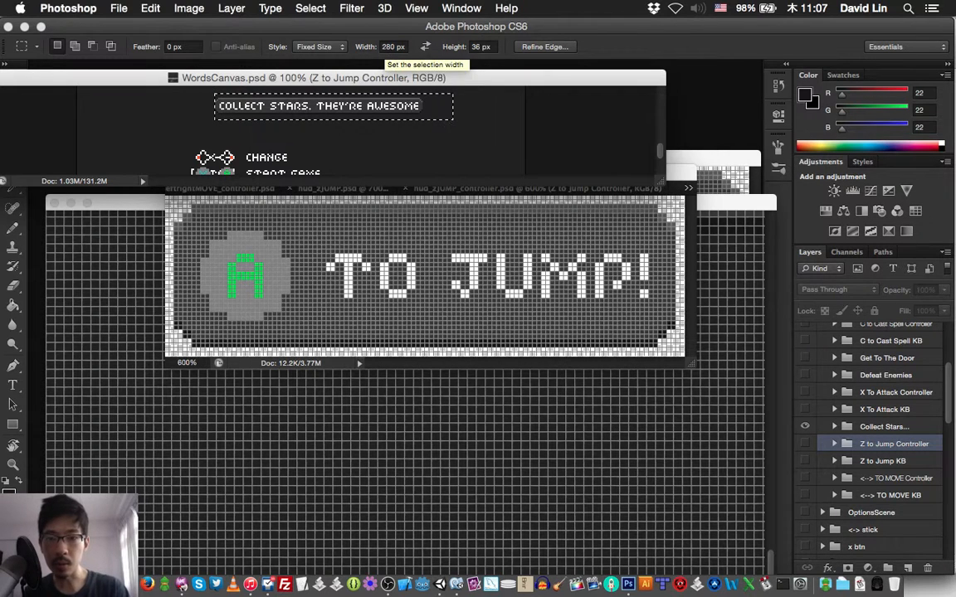
left_click(213, 92)
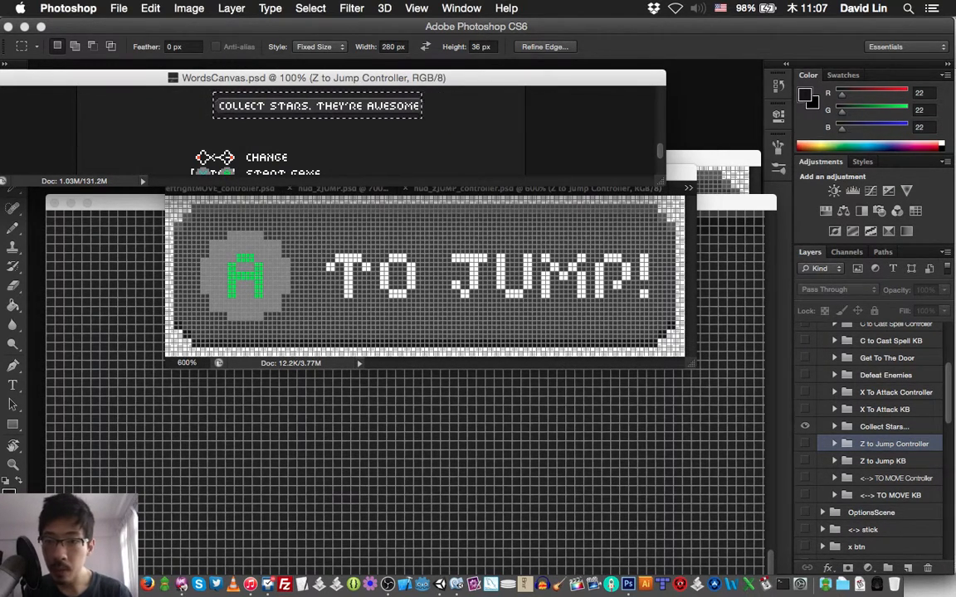
key("super+d")
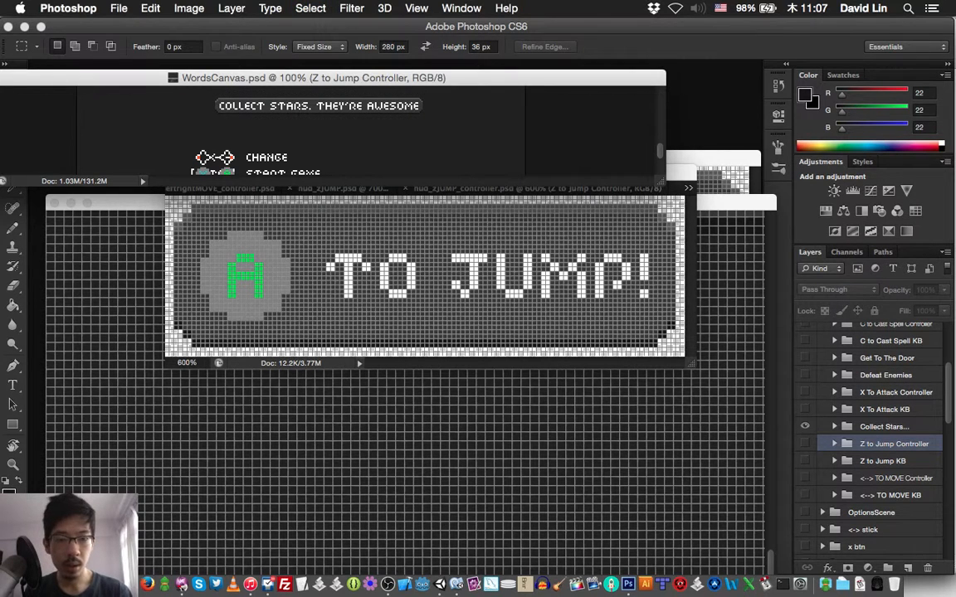
Step: Create a new document 280 px wide and 24 px high
key("ctrl+Tab")
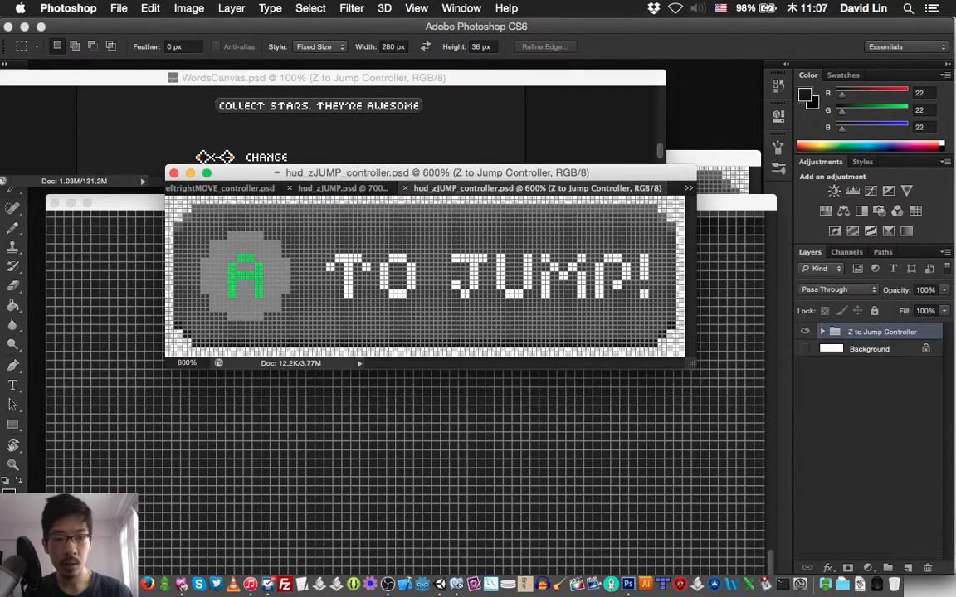
key("super+n")
key("Tab")
type("280")
key("Tab")
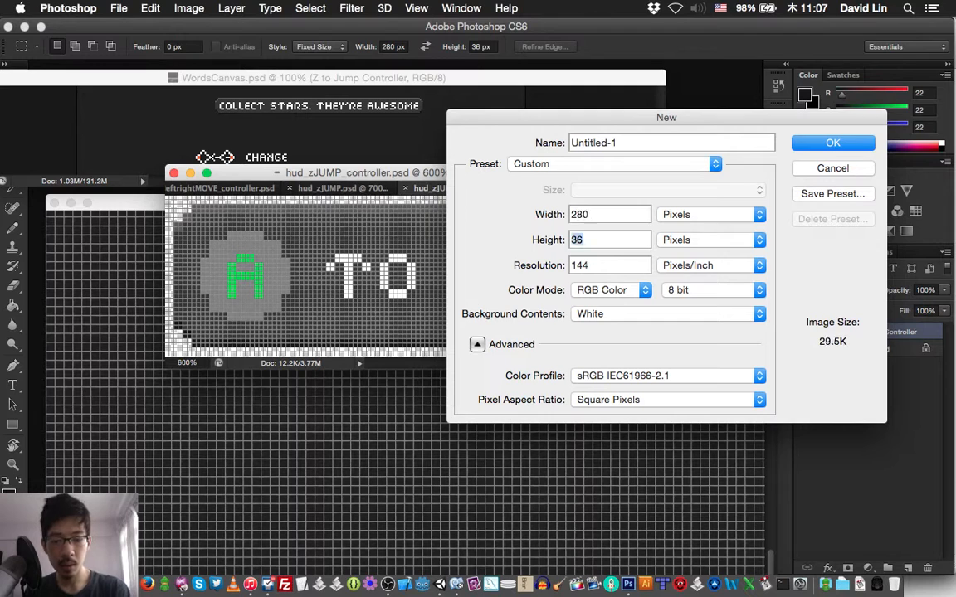
type("24")
key("Return")
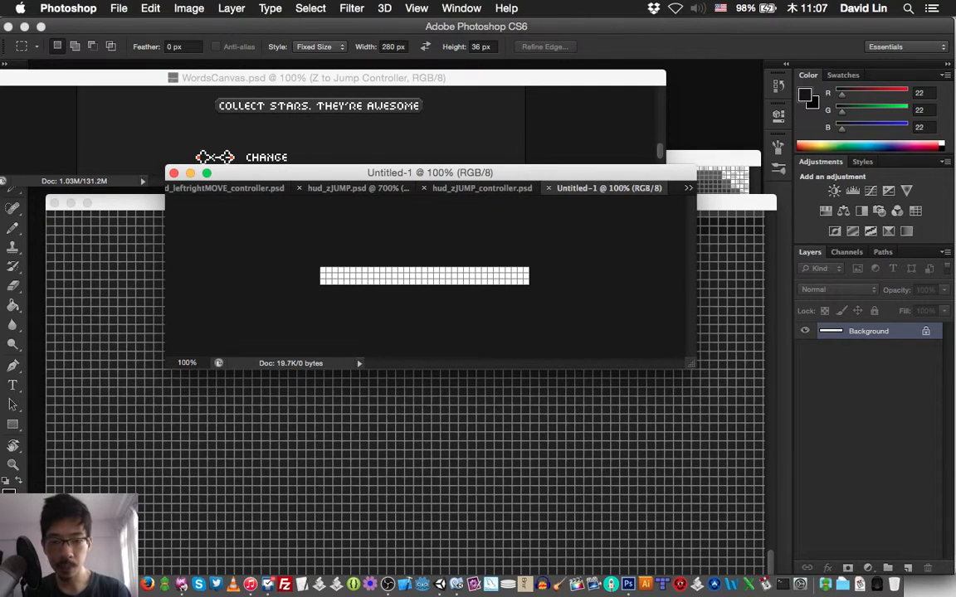
Step: Copy the Collect Stars... group from WordsCanvas.psd into the new Untitled-1 document
key("super+equal")
key("super+equal")
key("super+equal")
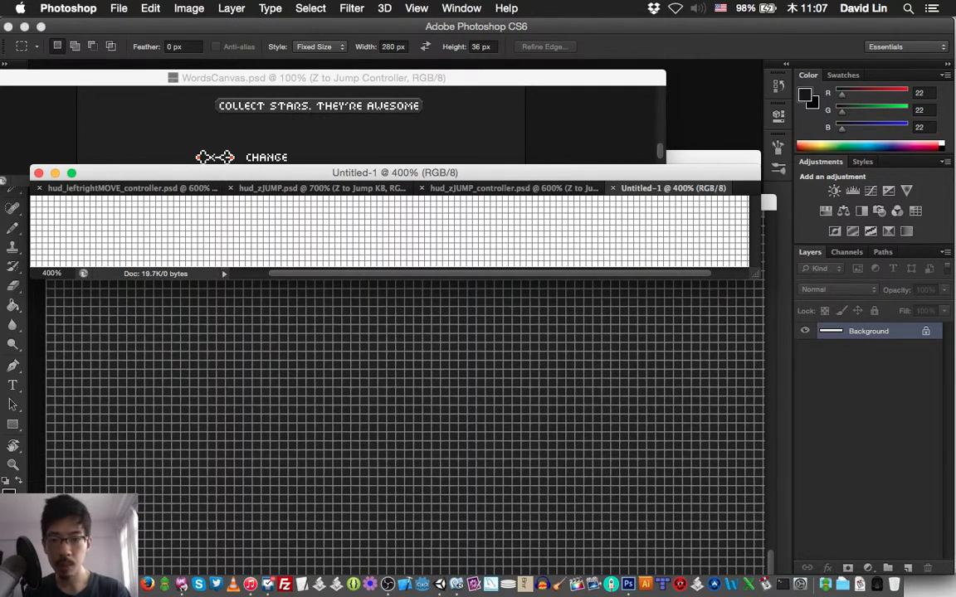
key("ctrl+Tab")
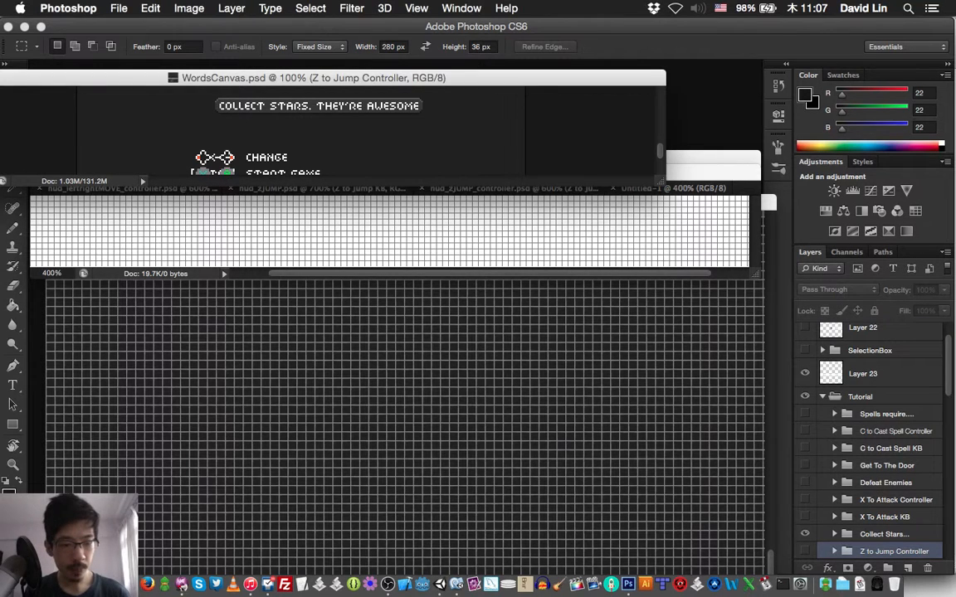
left_click(884, 534)
key("v")
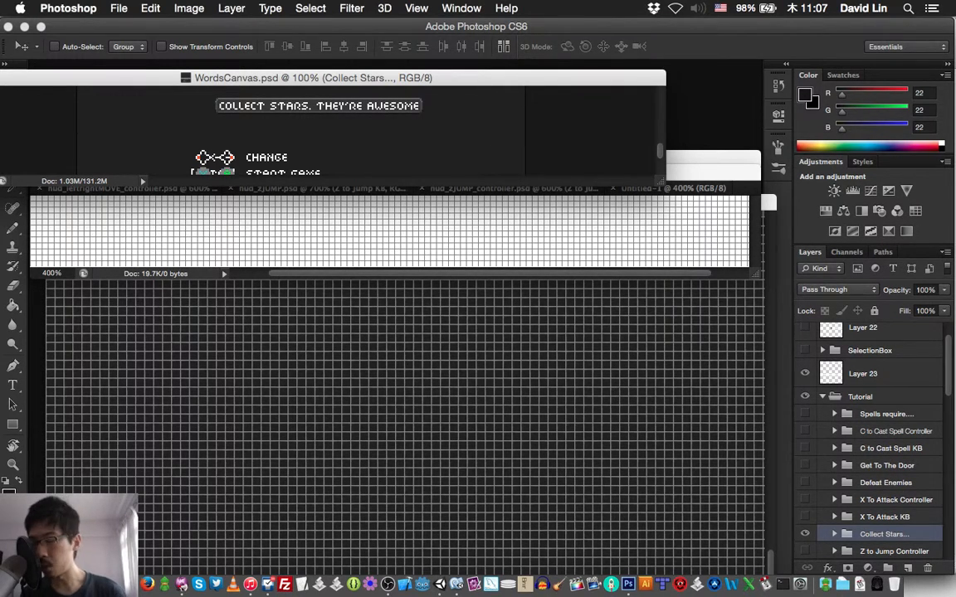
left_click_drag(433, 170, 436, 181)
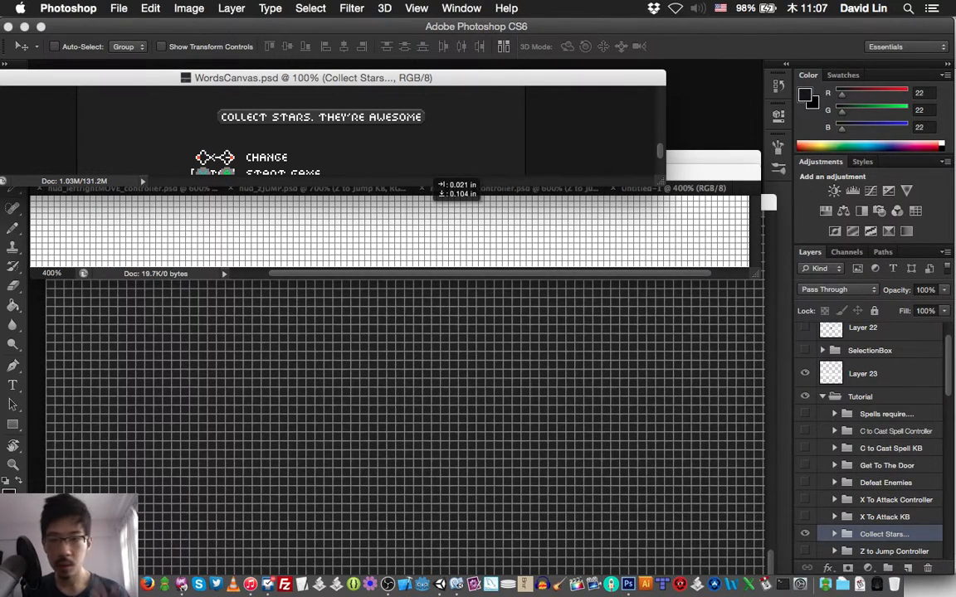
left_click_drag(435, 183, 435, 184)
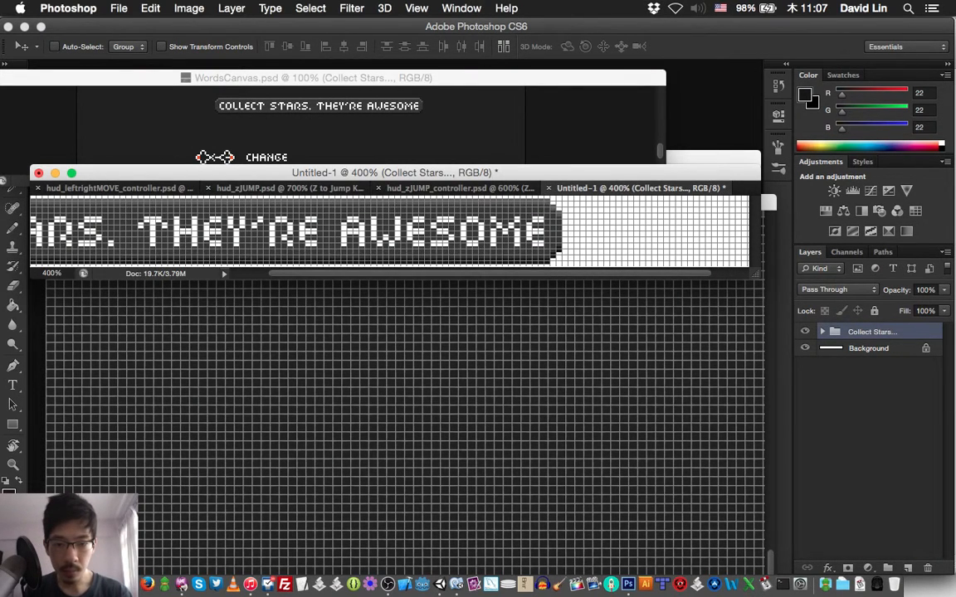
Step: Shift the COLLECT STARS label to the right inside the Untitled-1 canvas in large increments
key("super+equal")
key("super+equal")
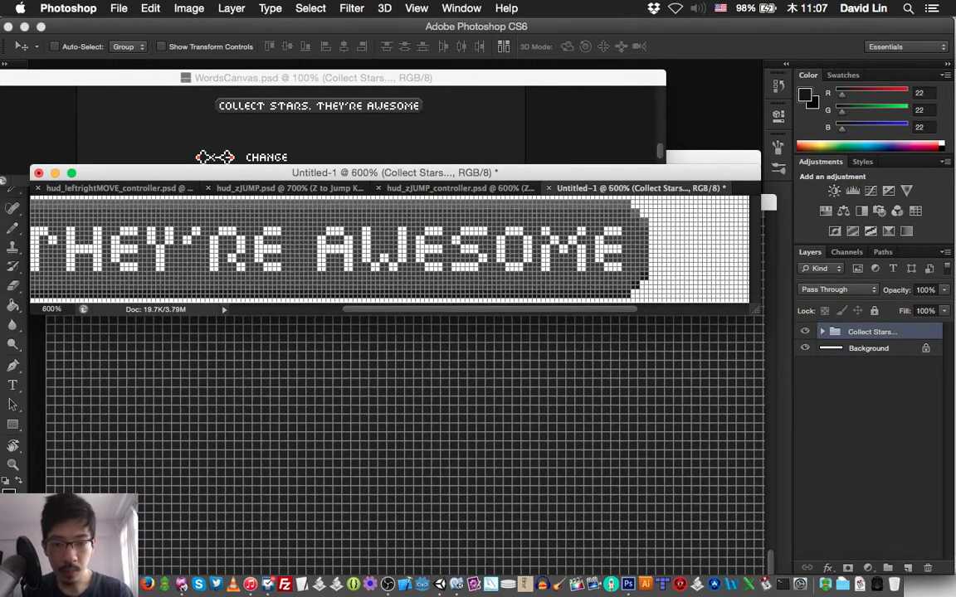
key("super+equal")
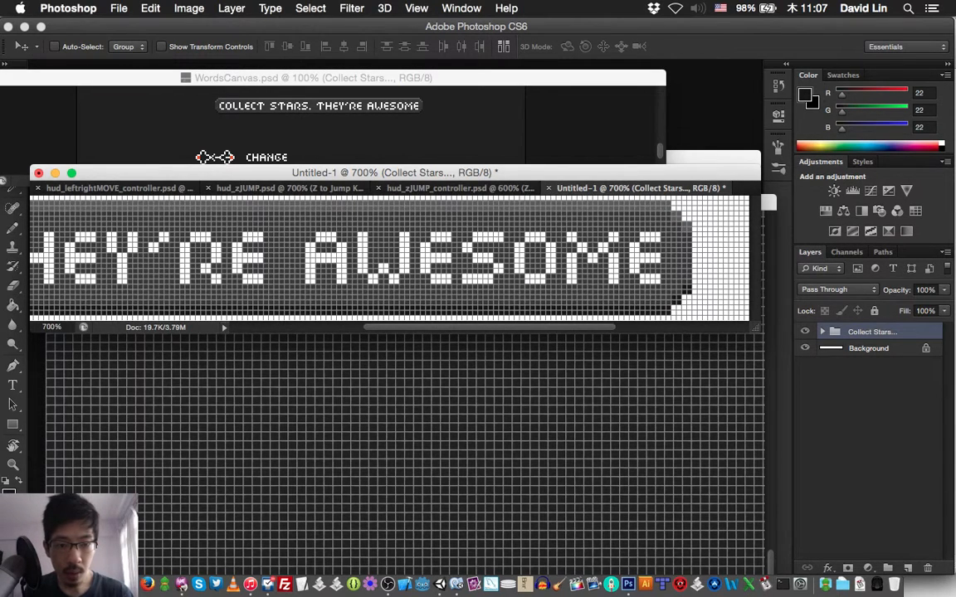
key("shift+Right")
key("shift+Right")
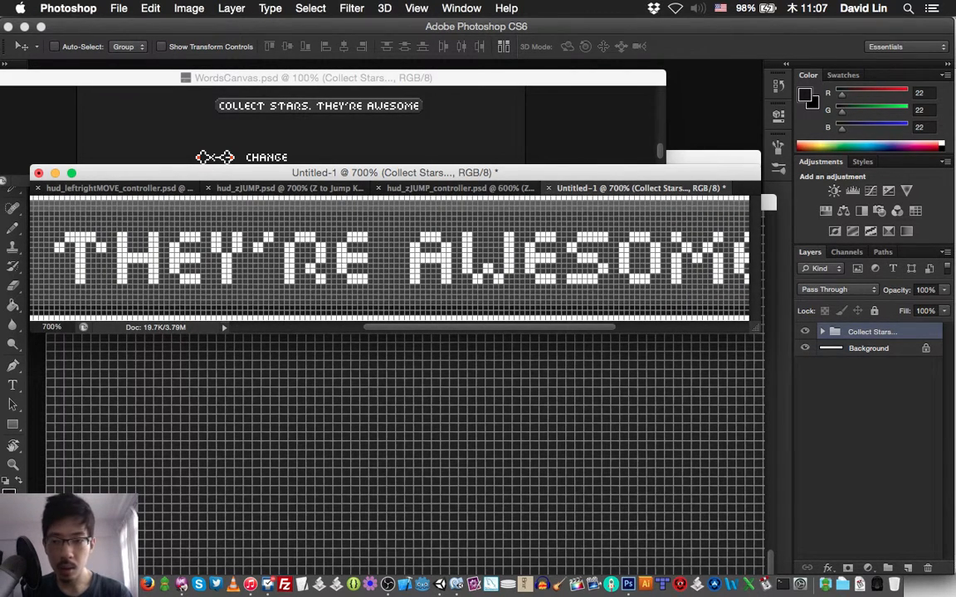
scroll(390, 258, "right", 5)
key("shift+Right")
key("shift+Right")
key("shift+Right")
key("shift+Right")
key("shift+Right")
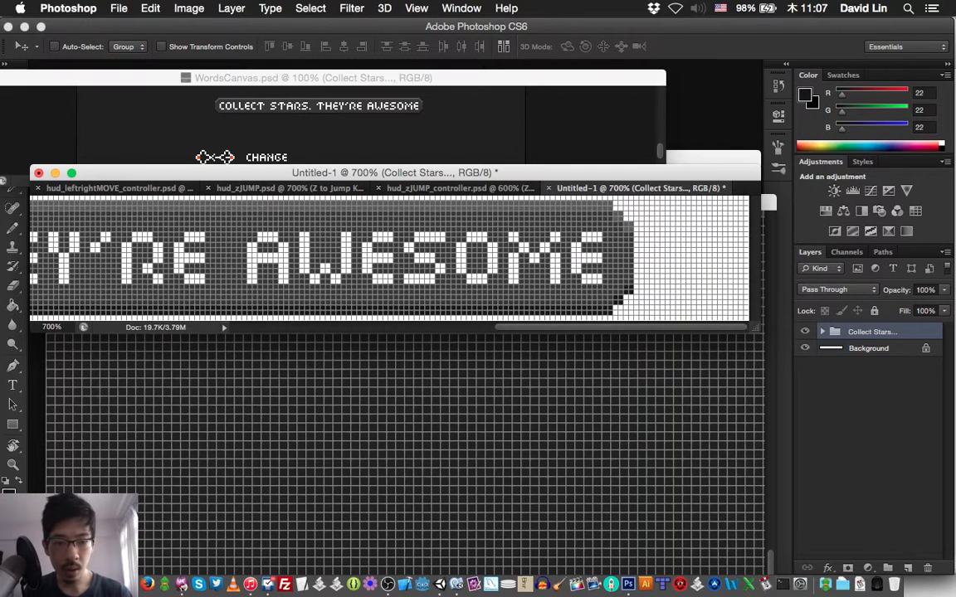
Step: Fine-position the label so both ends fit inside the canvas with an even margin, and hide the Background layer
scroll(390, 257, "left", 6)
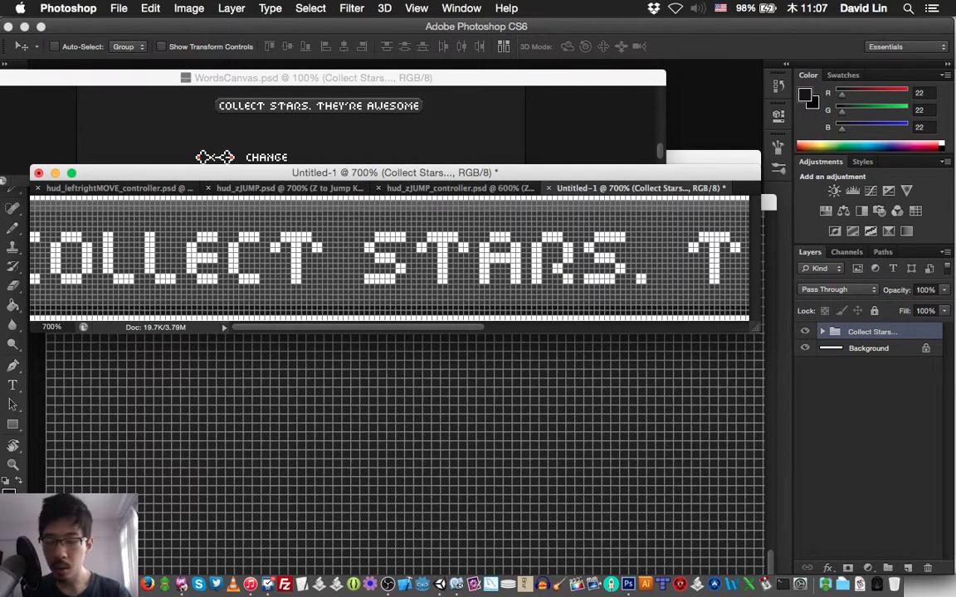
scroll(389, 257, "left", 2)
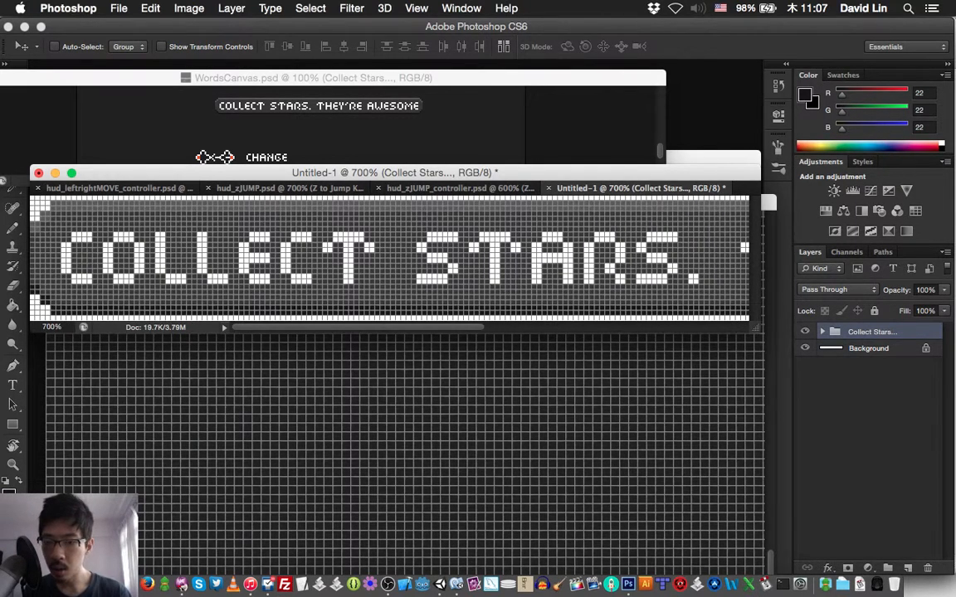
scroll(390, 258, "right", 8)
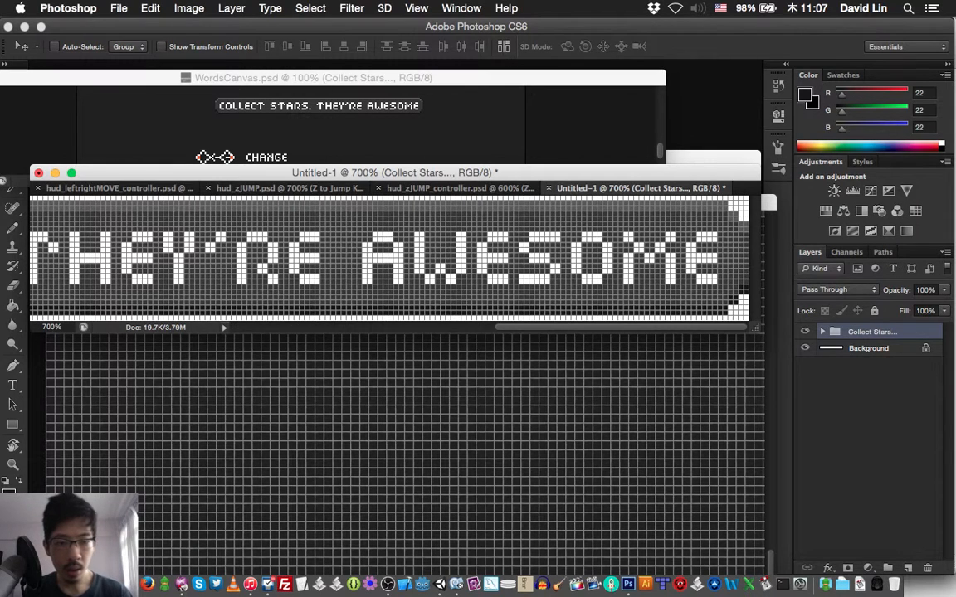
scroll(390, 257, "right", 1)
scroll(389, 257, "left", 10)
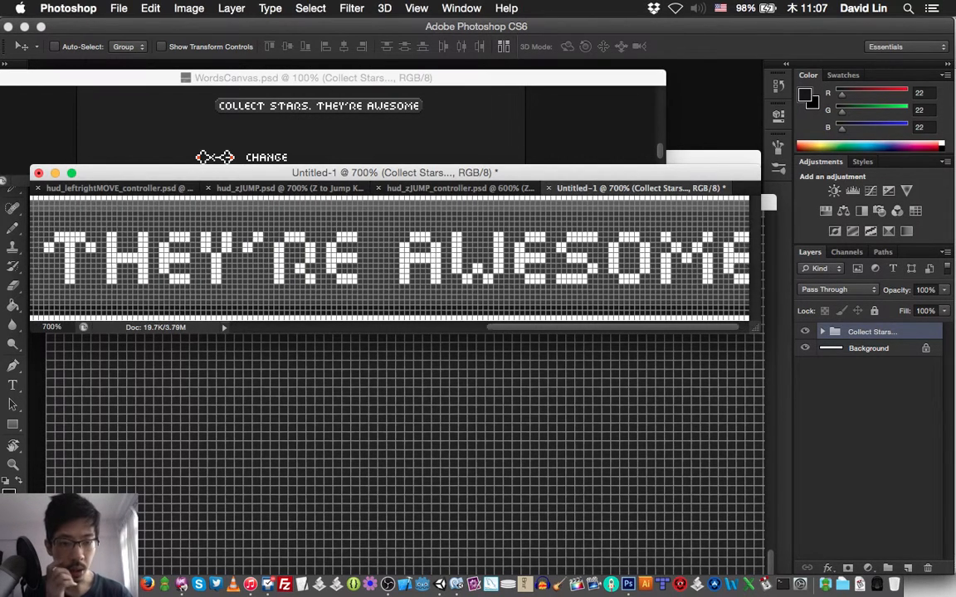
scroll(389, 257, "right", 10)
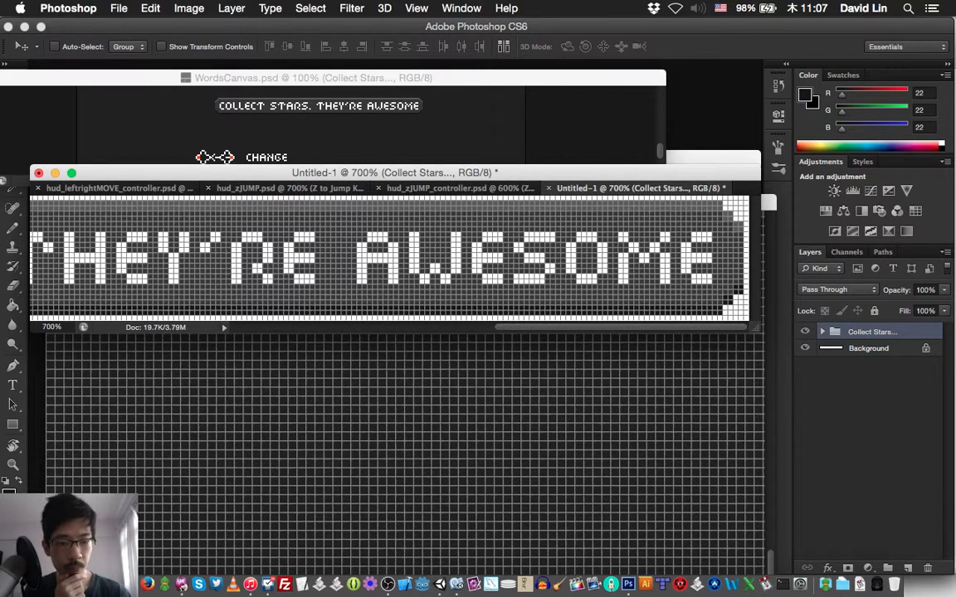
left_click(805, 348)
Step: Save the Collect Stars label document as hud_collectStarsAwesome.psd in the FirstPlayScene folder, following the naming used in the HUD folder
key("super+s")
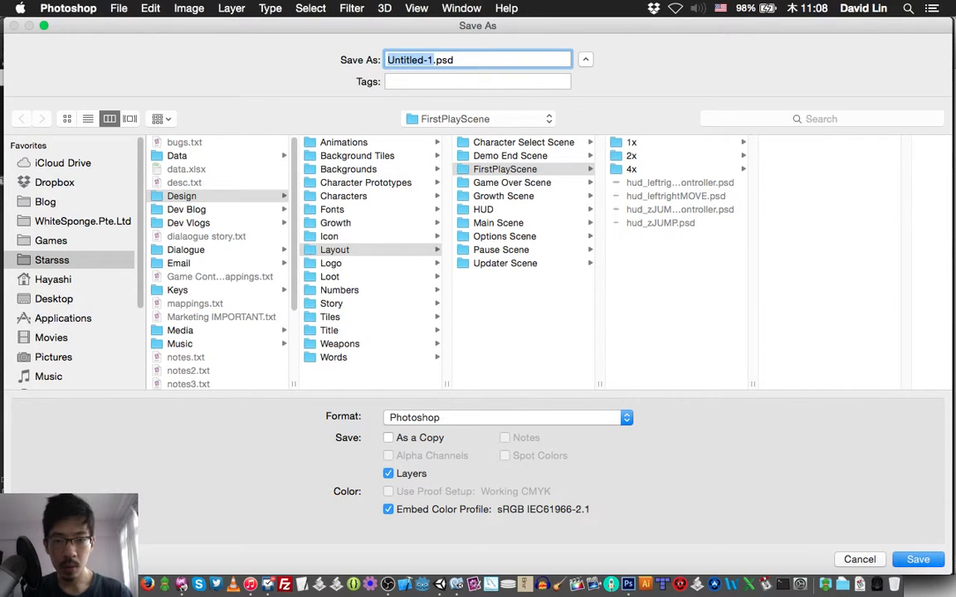
left_click(483, 210)
double_click(753, 384)
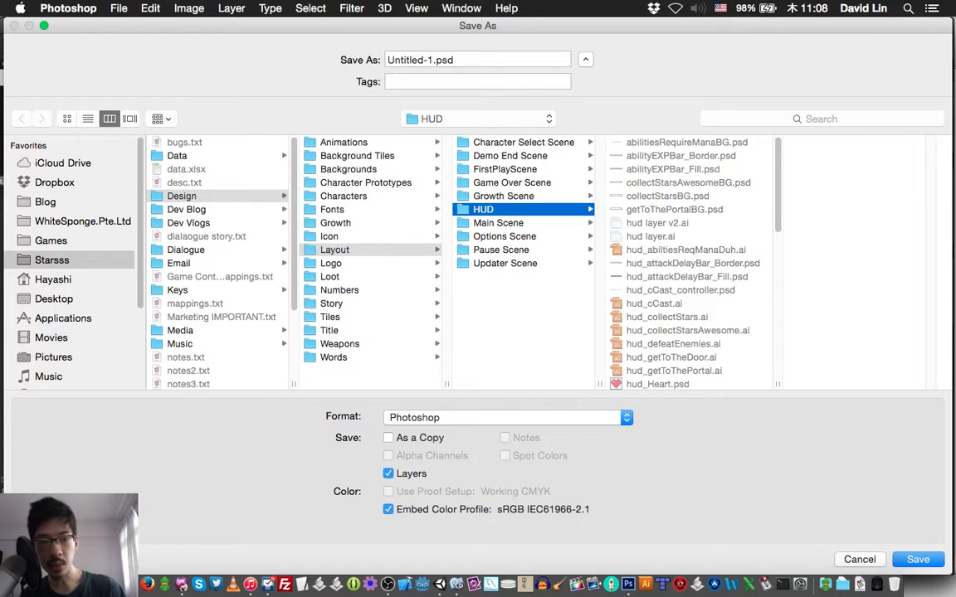
key("Tab")
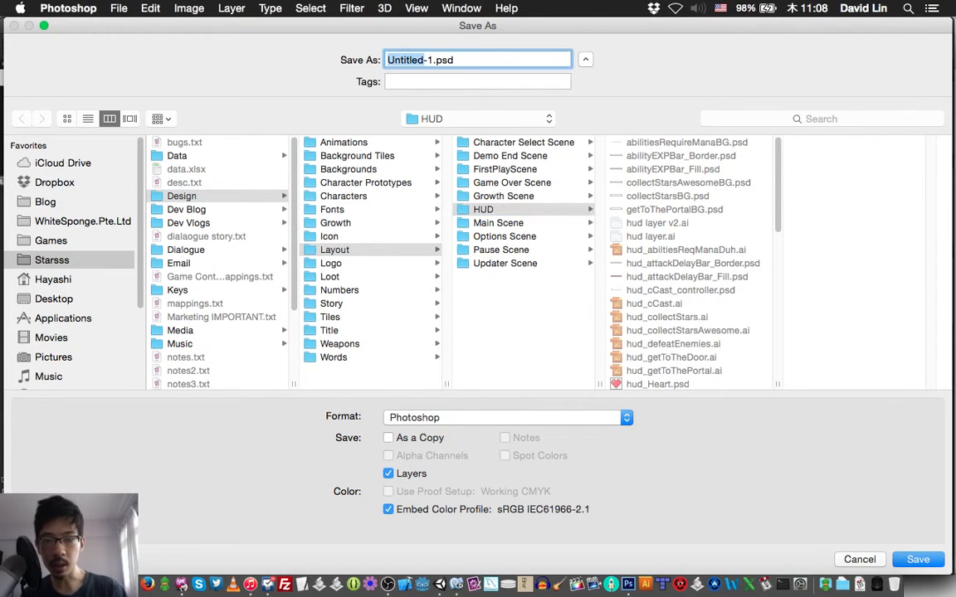
type("hud_collect")
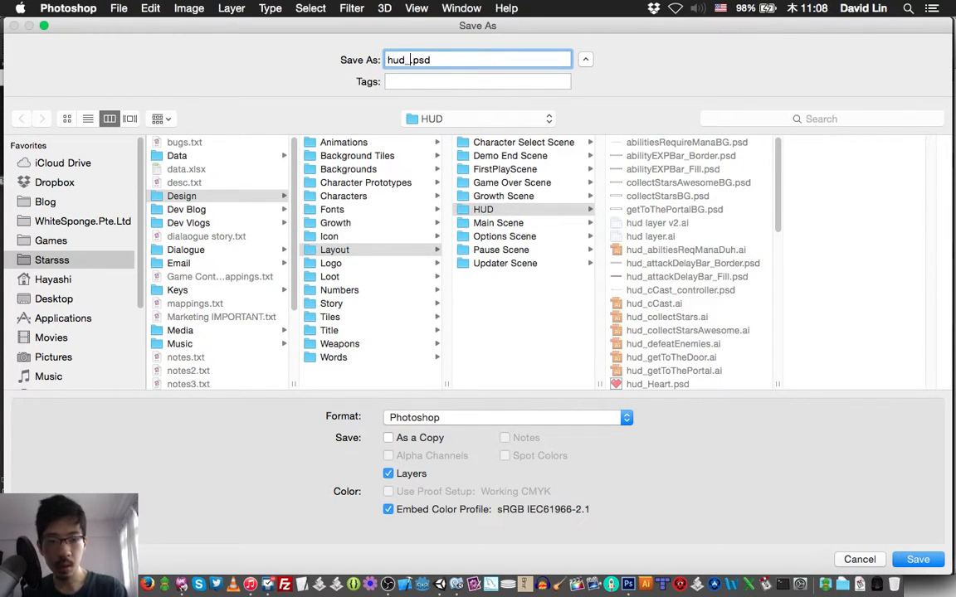
type("StarsAweso")
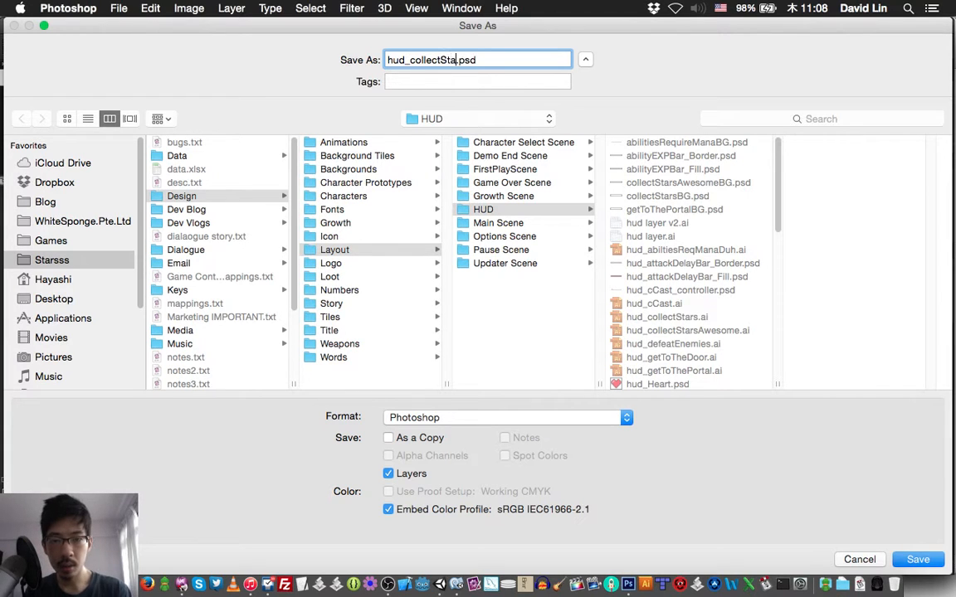
type("me")
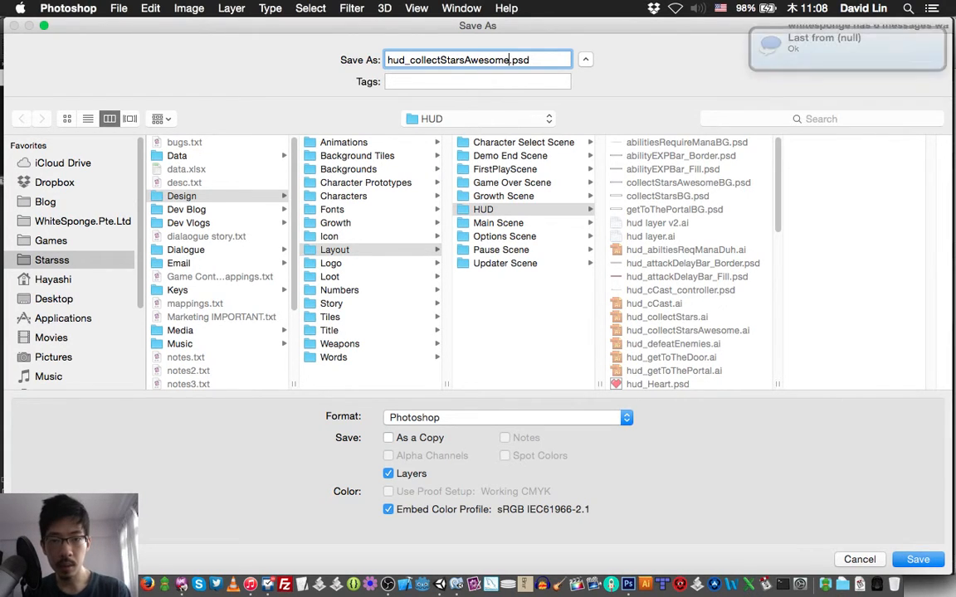
left_click(504, 169)
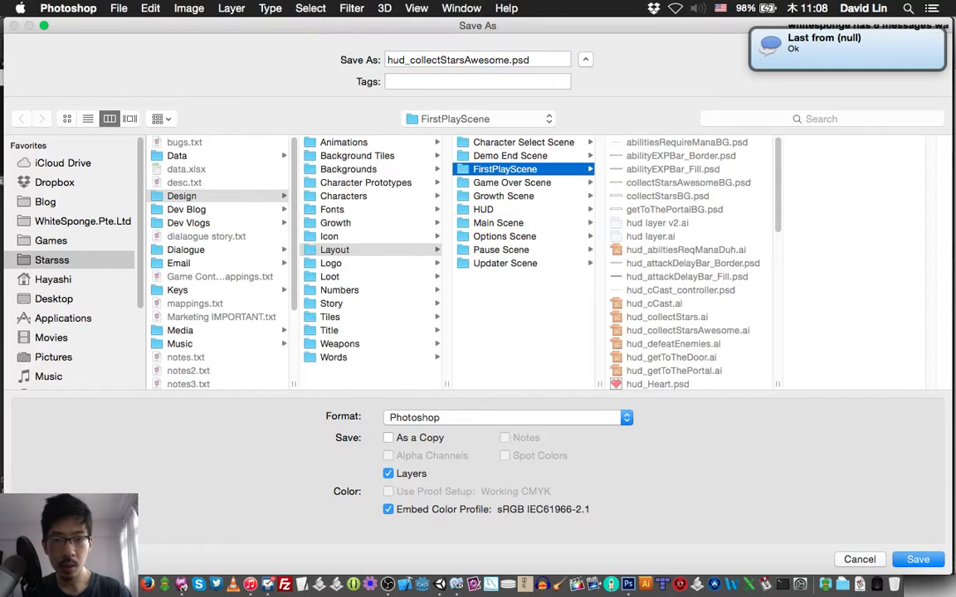
key("Return")
key("Return")
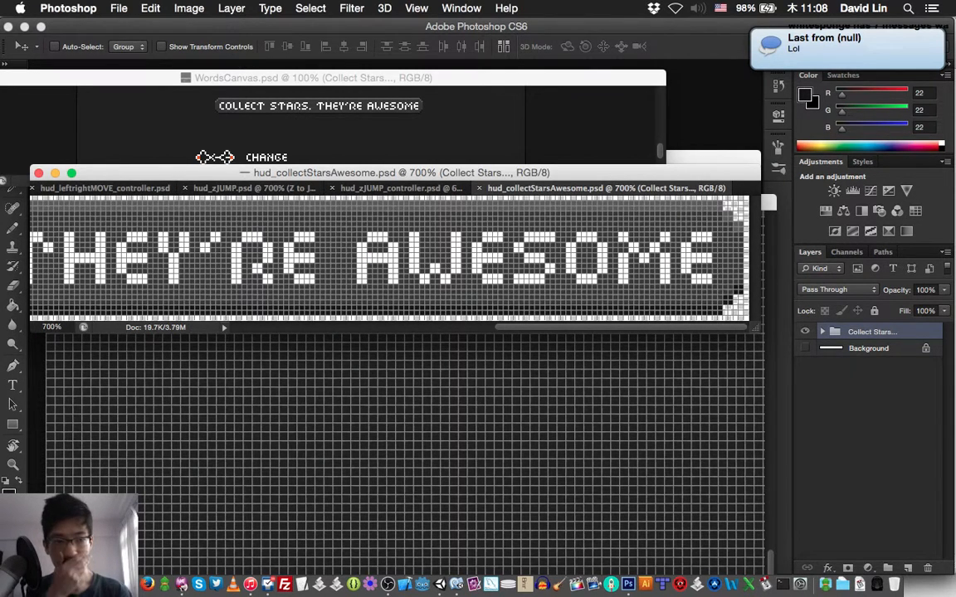
Step: Bring WordsCanvas.psd forward, check the stream chat in Colloquy, and return to Photoshop
left_click(365, 79)
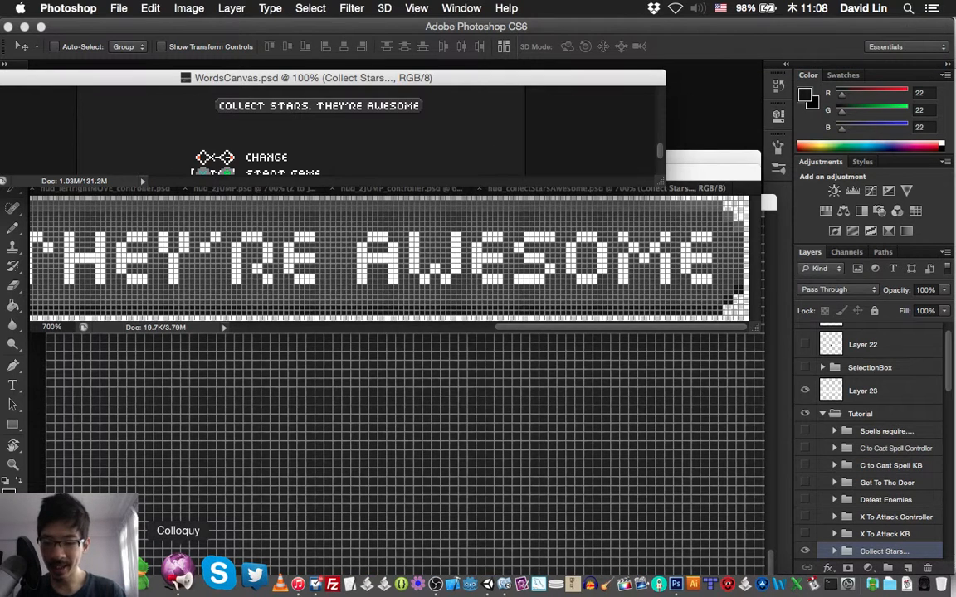
left_click(177, 569)
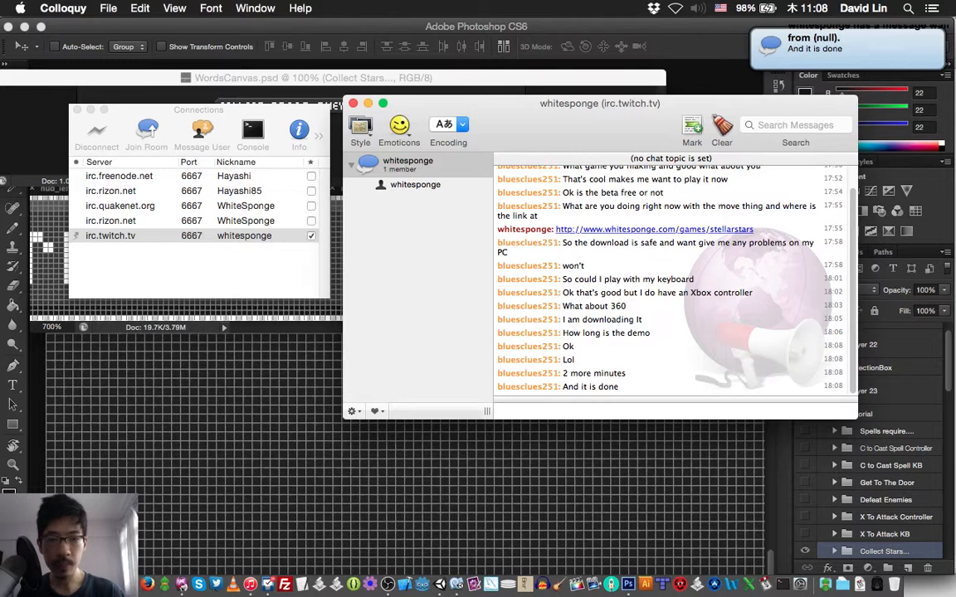
key("super+Tab")
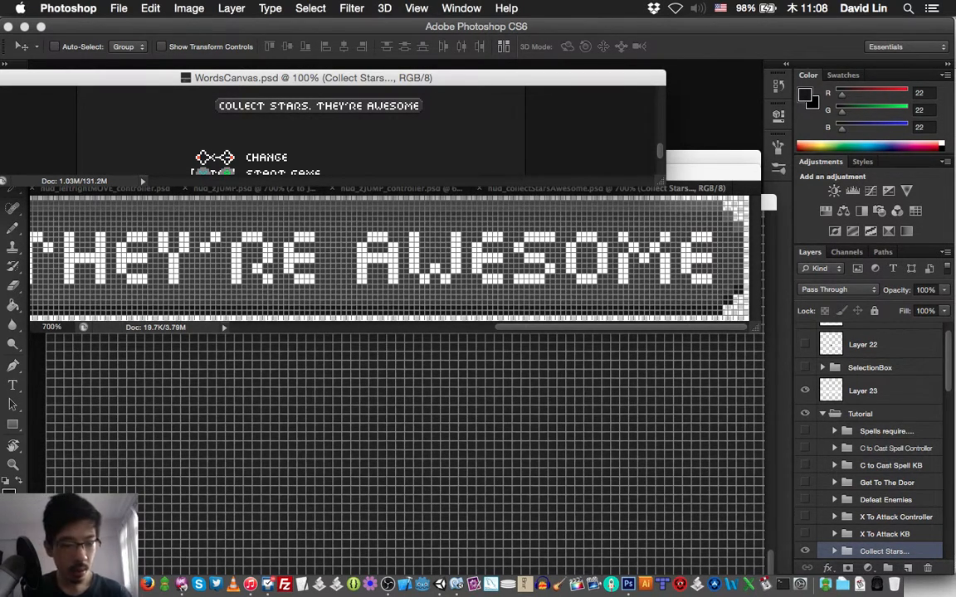
Step: Hide the Collect Stars... group, show the X To Attack KB group in WordsCanvas.psd, and save the file
scroll(871, 439, "down", 5)
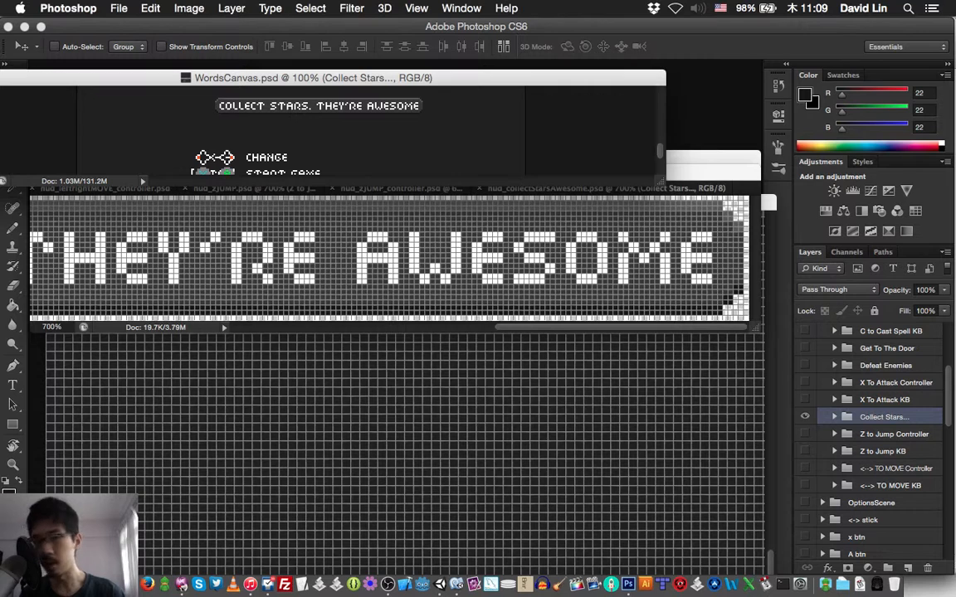
left_click(804, 416)
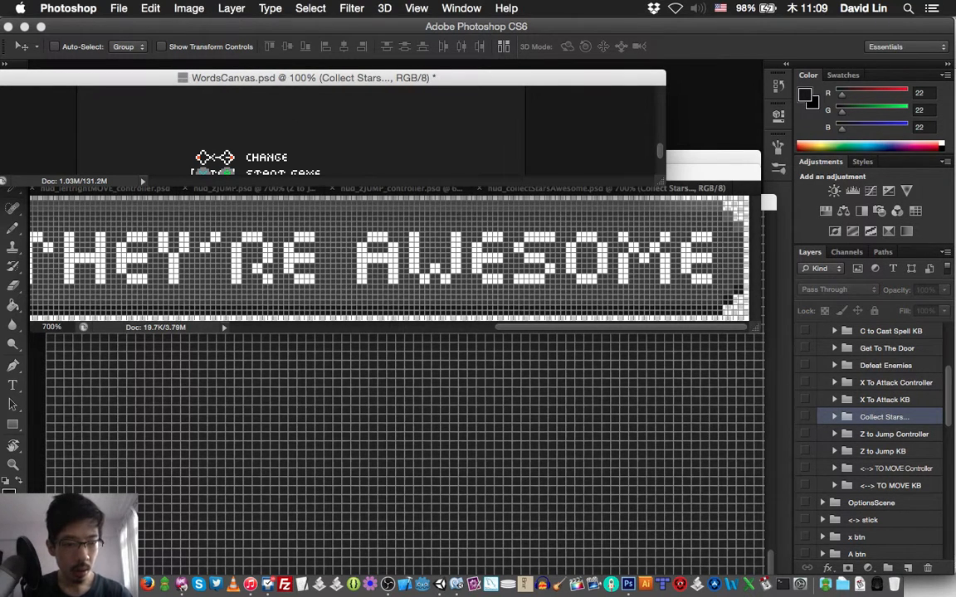
left_click(804, 399)
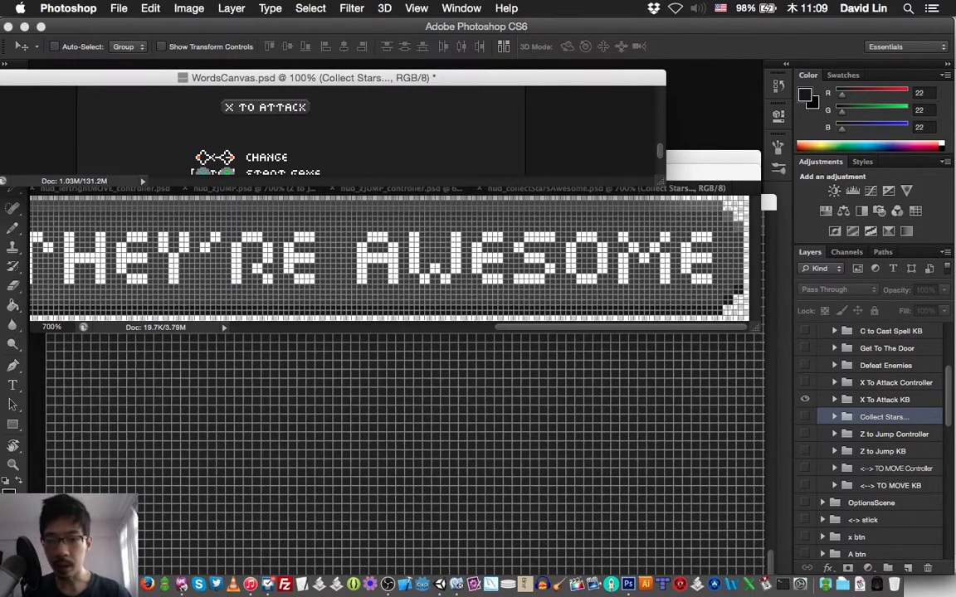
key("super+s")
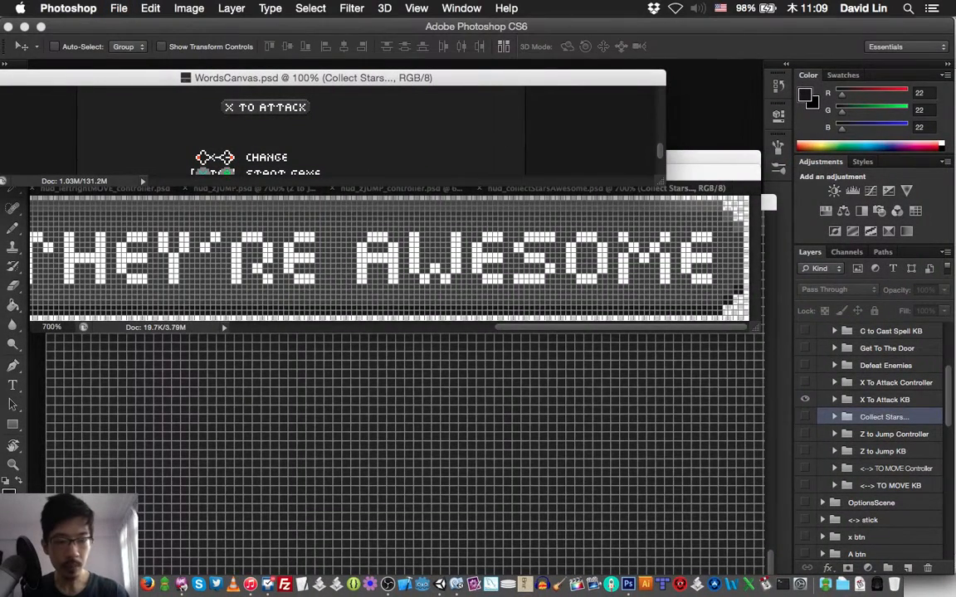
Step: Measure the X TO ATTACK label with a fixed-size marquee selection 96 px wide and 24 px high
key("m")
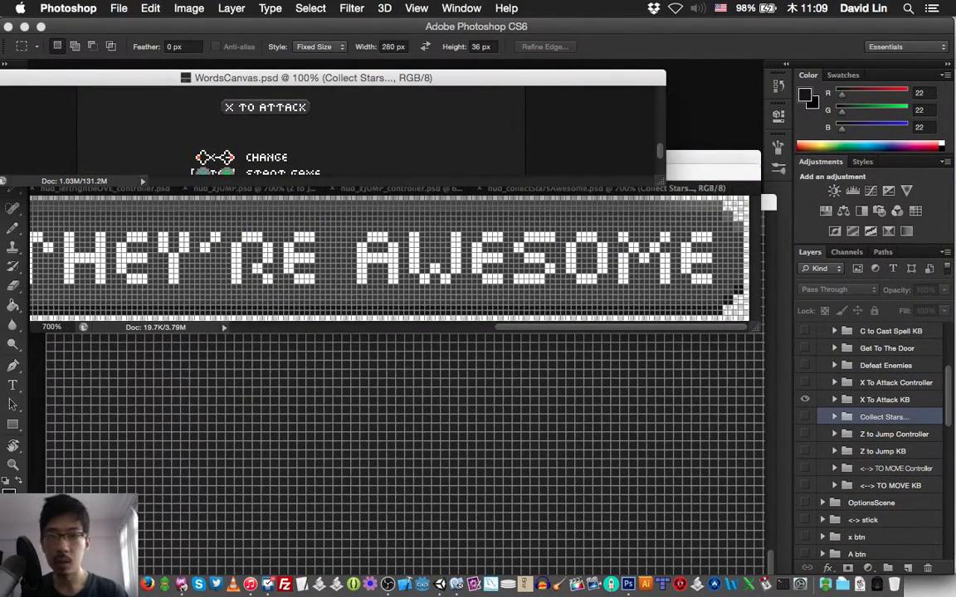
left_click(220, 98)
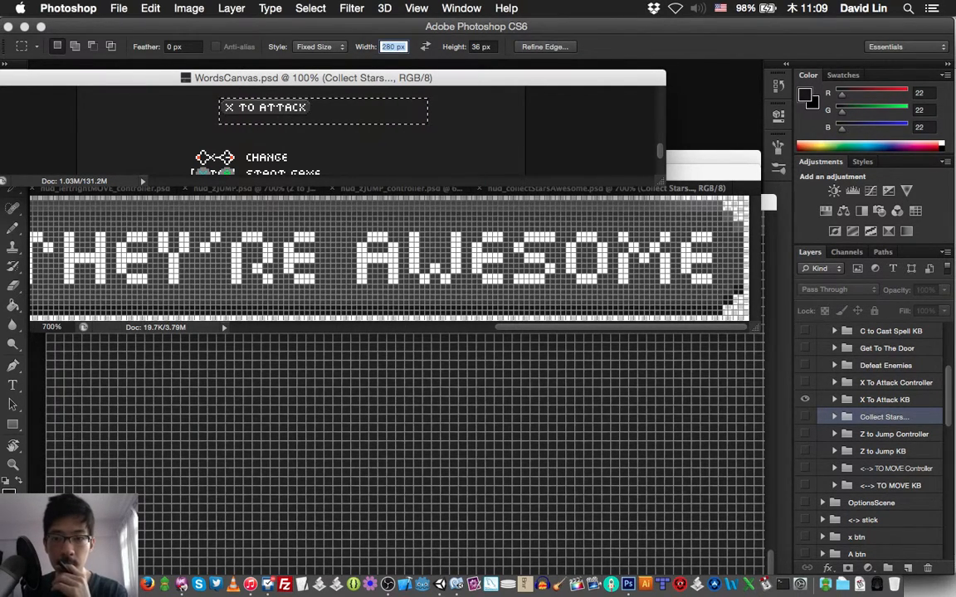
left_click(392, 47)
type("96")
key("Tab")
type("24")
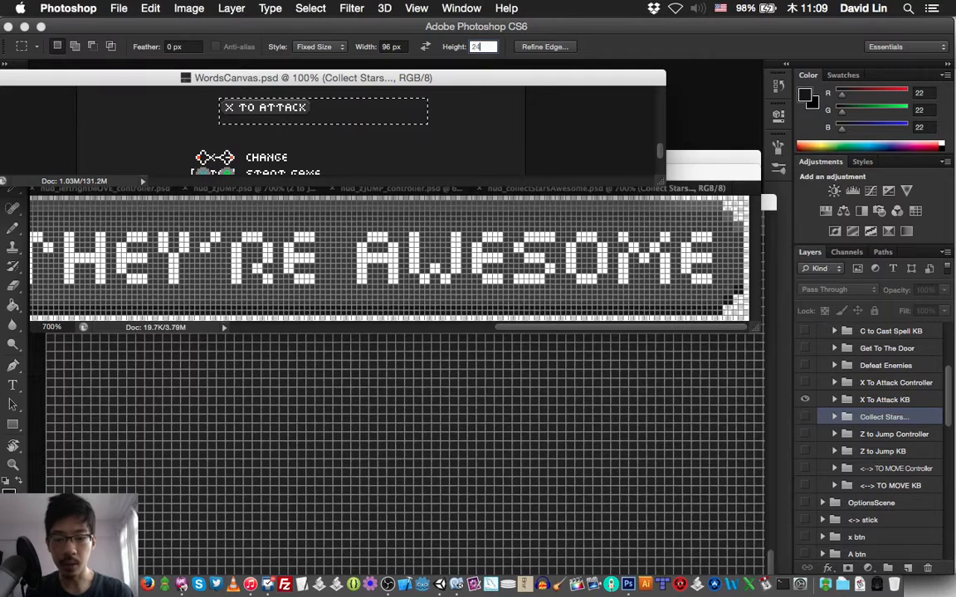
key("Tab")
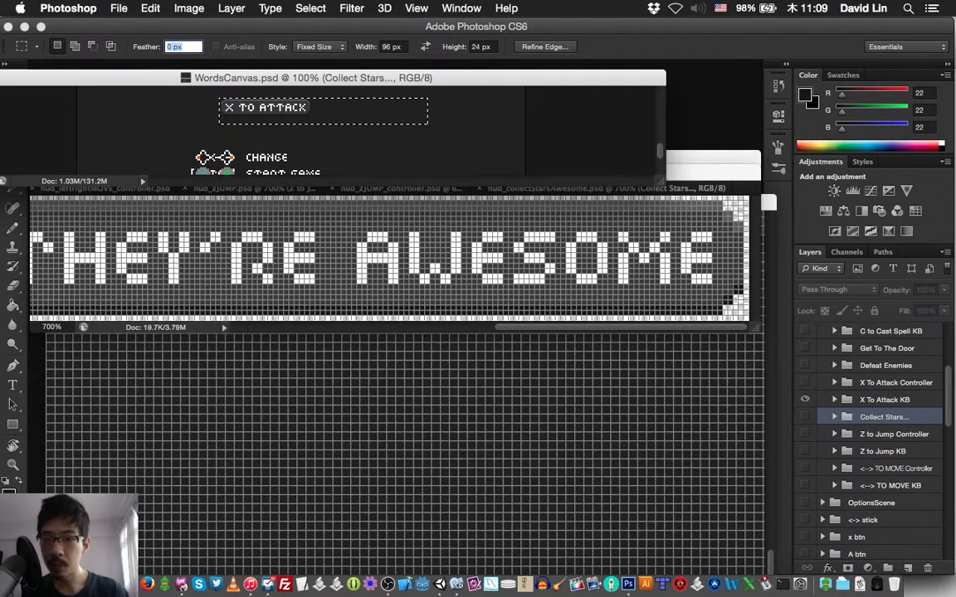
key("super+d")
left_click(218, 97)
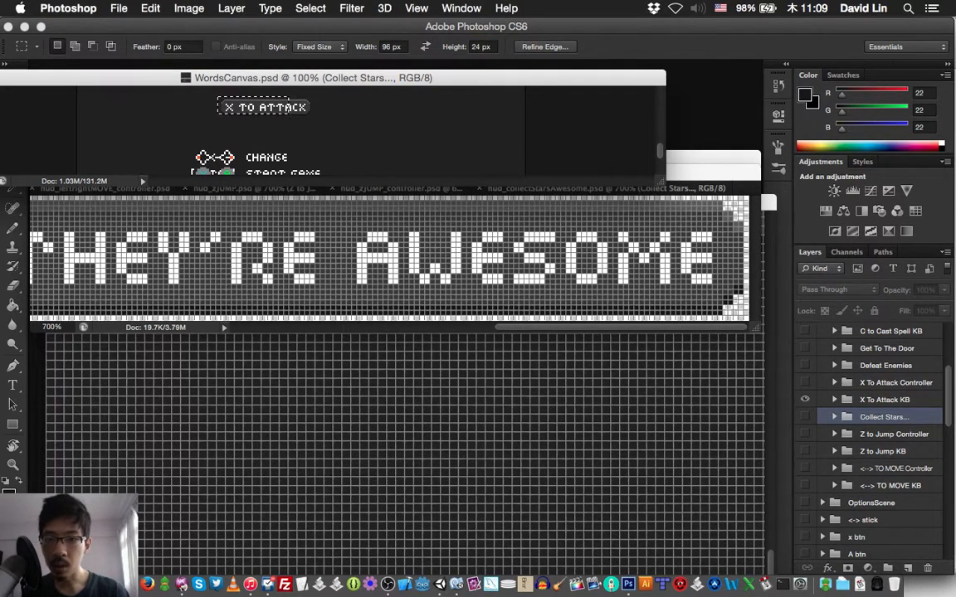
Step: Test marquee widths of 120 px and 124 px around the X TO ATTACK label, settling on 120 px
double_click(391, 46)
type("120")
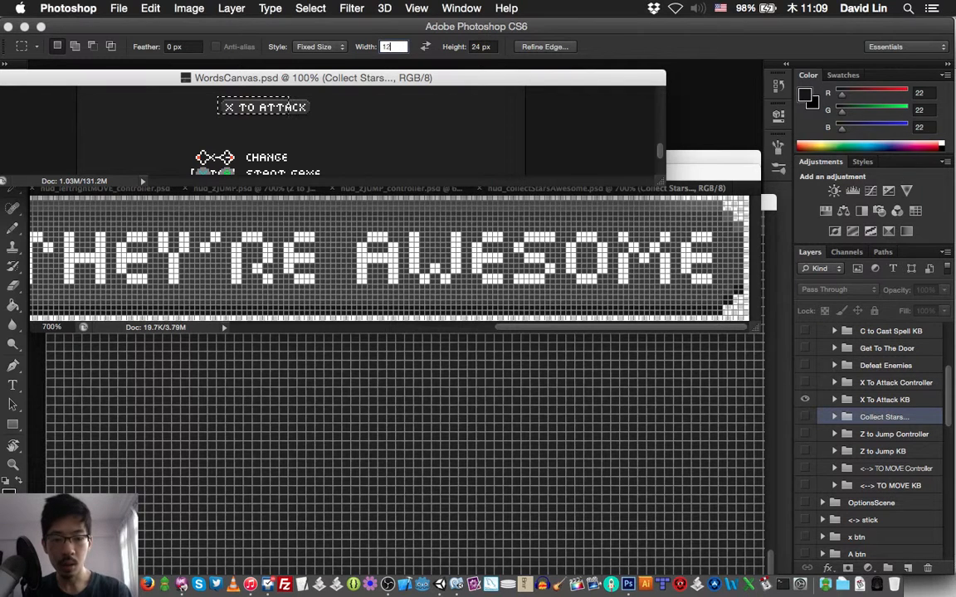
key("Return")
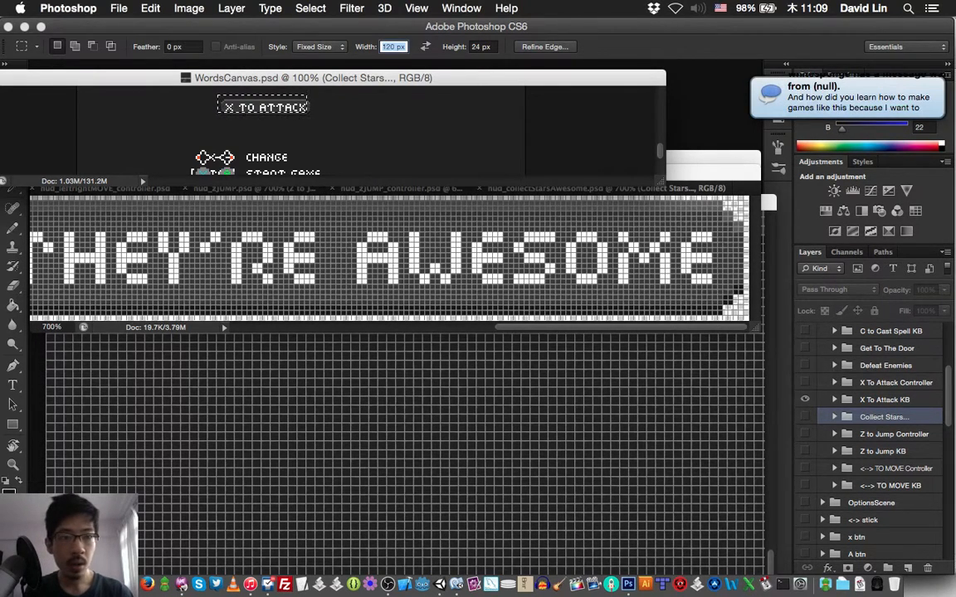
type("124")
key("Return")
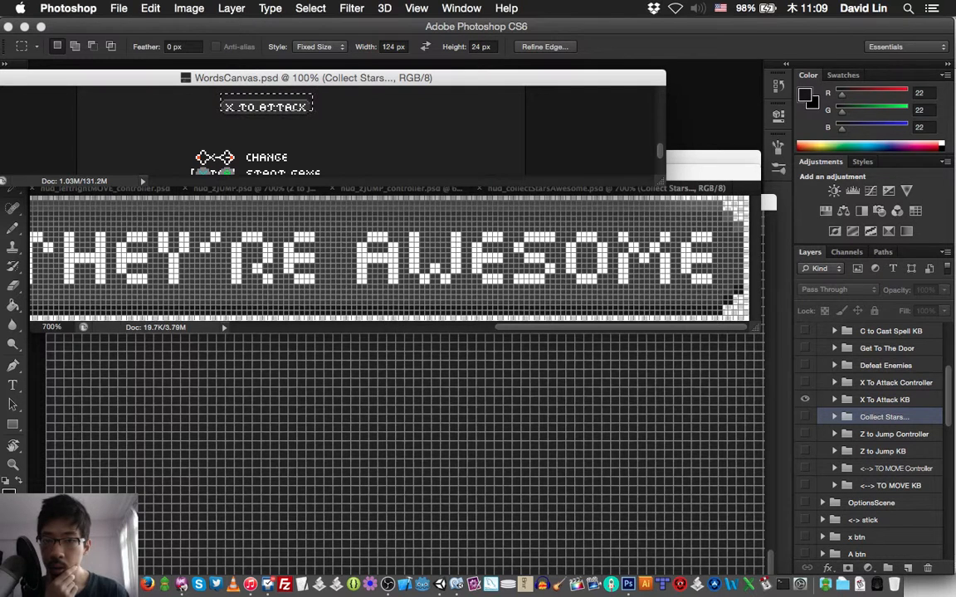
double_click(392, 47)
type("120")
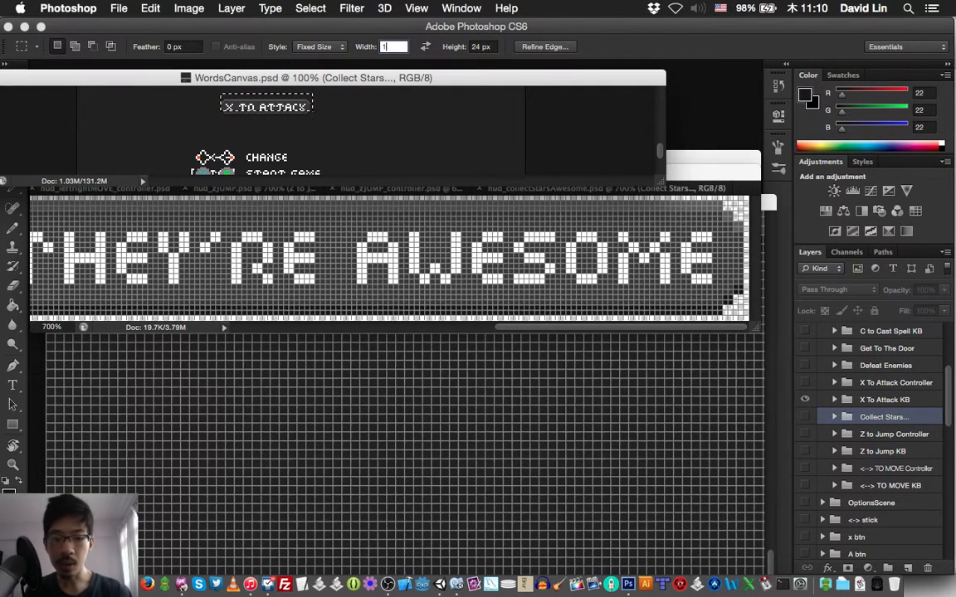
key("Return")
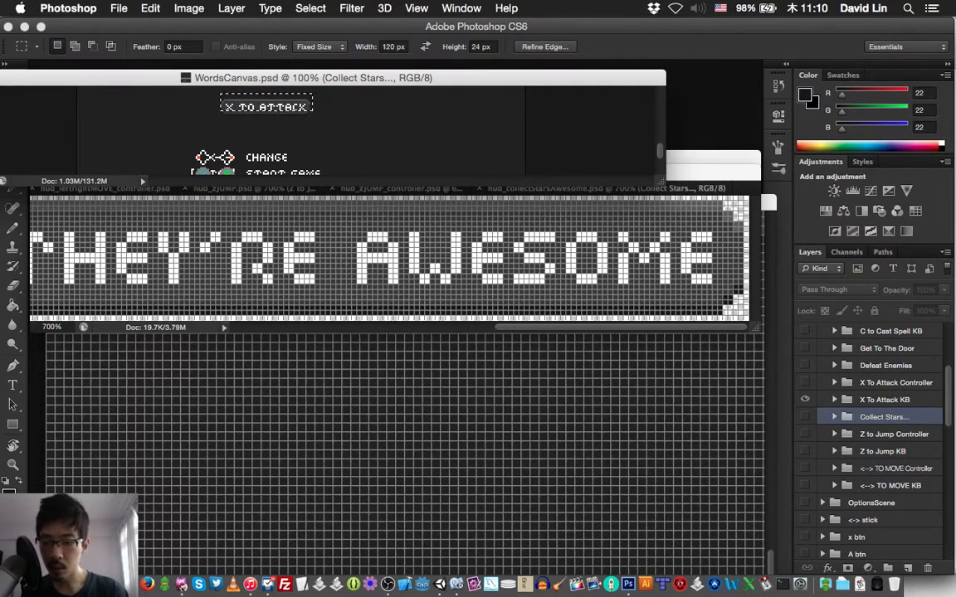
Step: Read the latest viewer question in the Colloquy chat and switch back to Photoshop
left_click(181, 584)
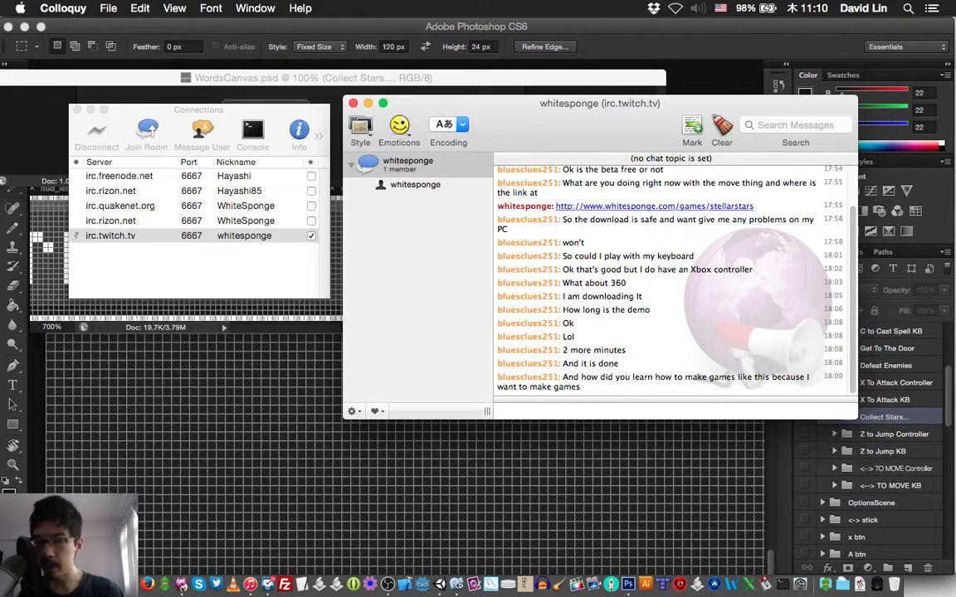
key("super+Tab")
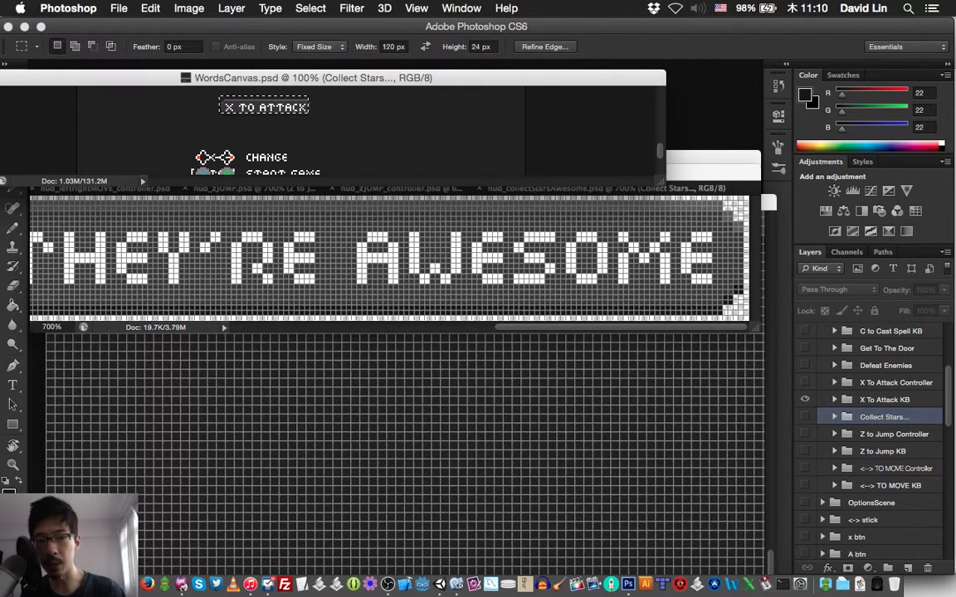
Step: Create a new document 120 px wide and 24 px high
key("super+grave")
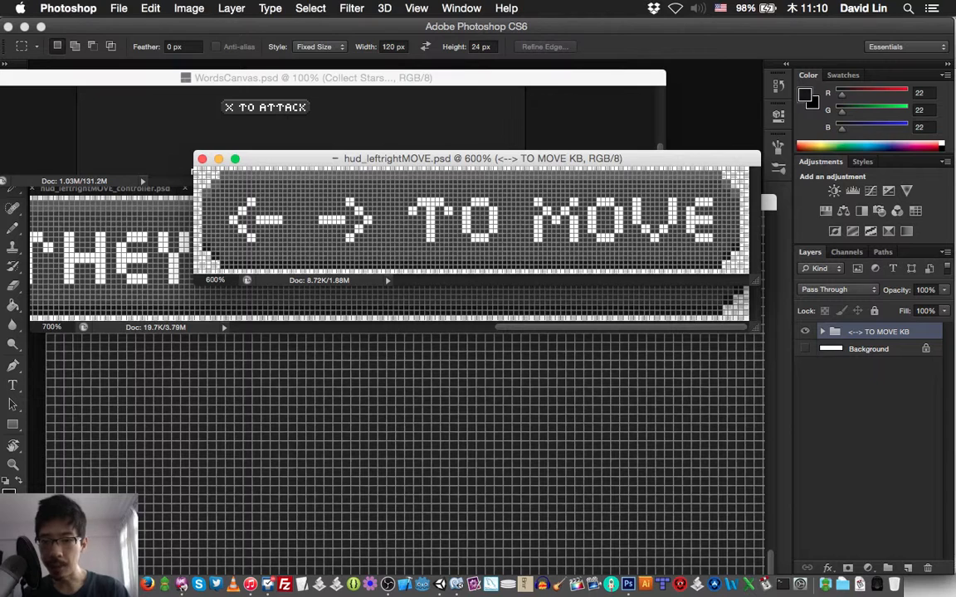
key("super+grave")
key("super+n")
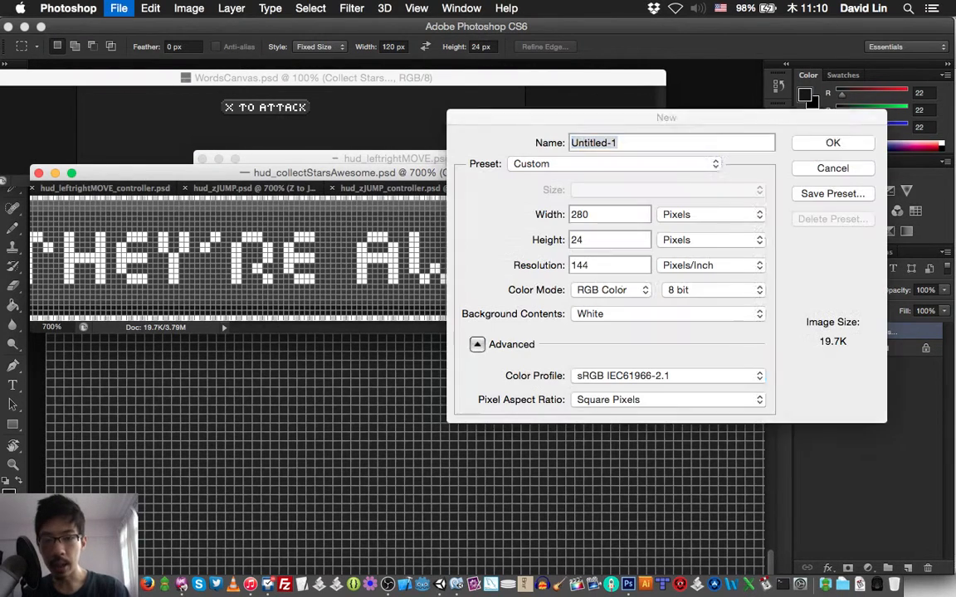
key("Tab")
type("120")
key("Tab")
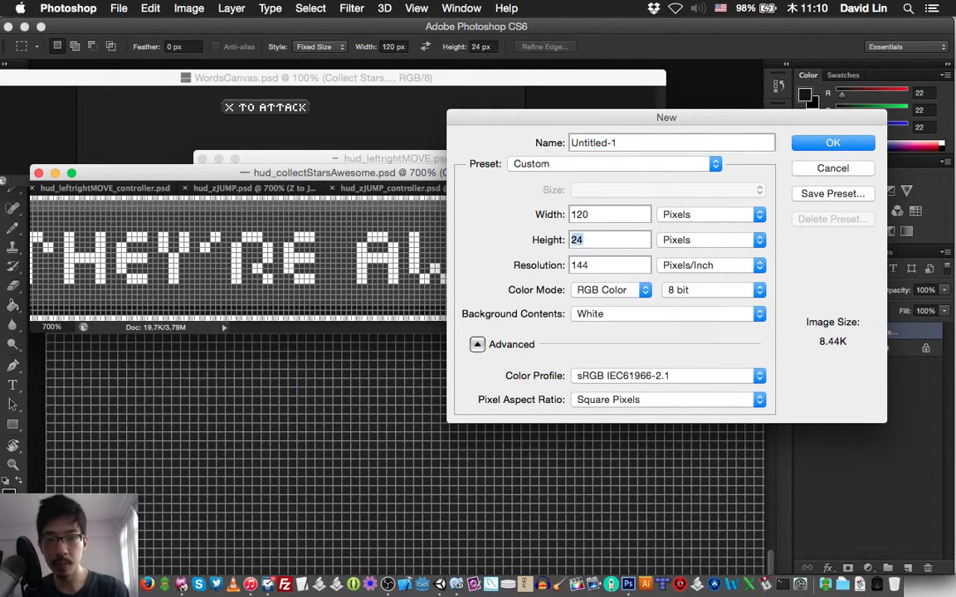
key("Return")
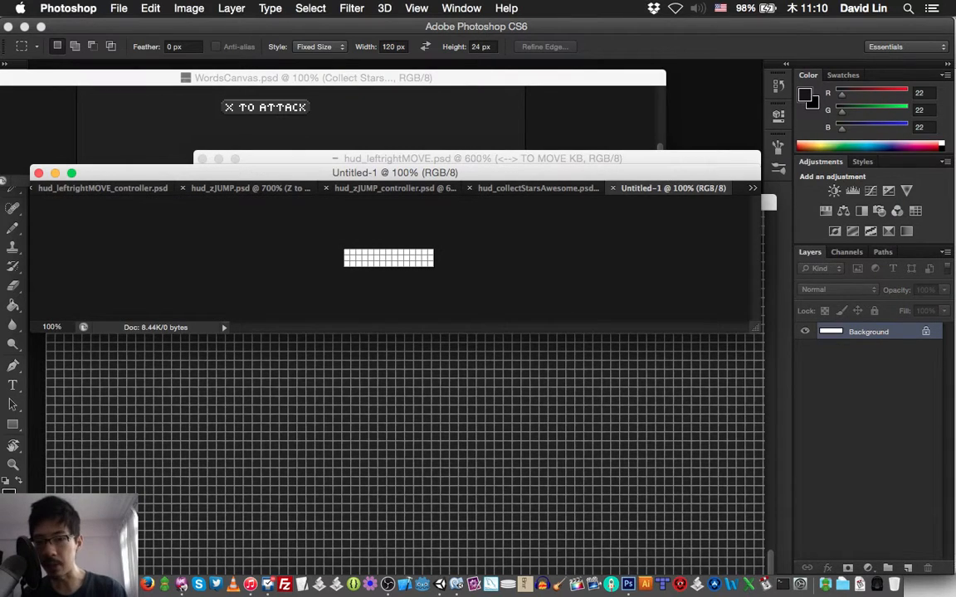
Step: Clear the marquee selection around the X TO ATTACK label in WordsCanvas.psd and activate the Move tool
key("super+plus")
key("super+plus")
key("super+plus")
key("super+plus")
key("super+plus")
key("super+plus")
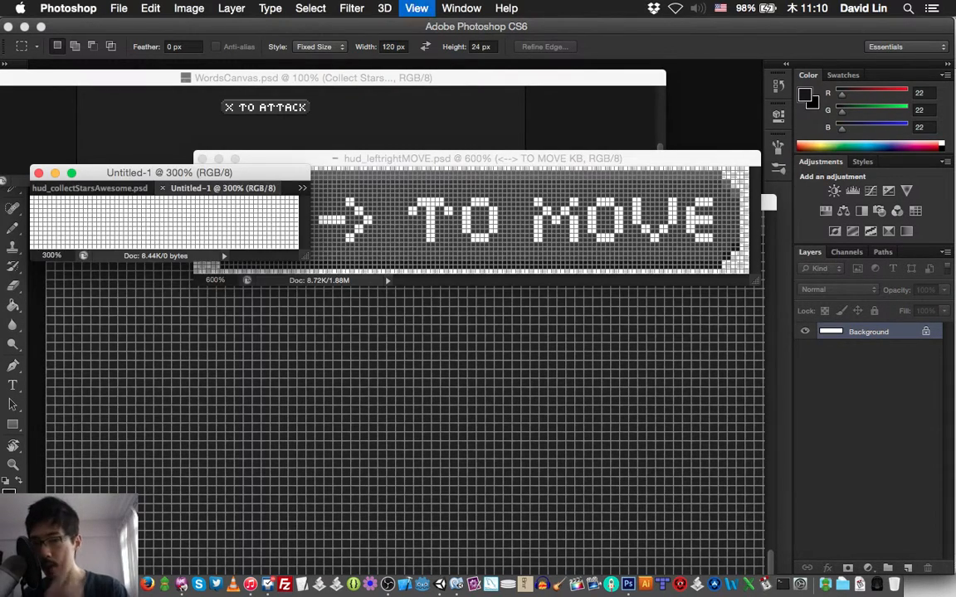
key("super+plus")
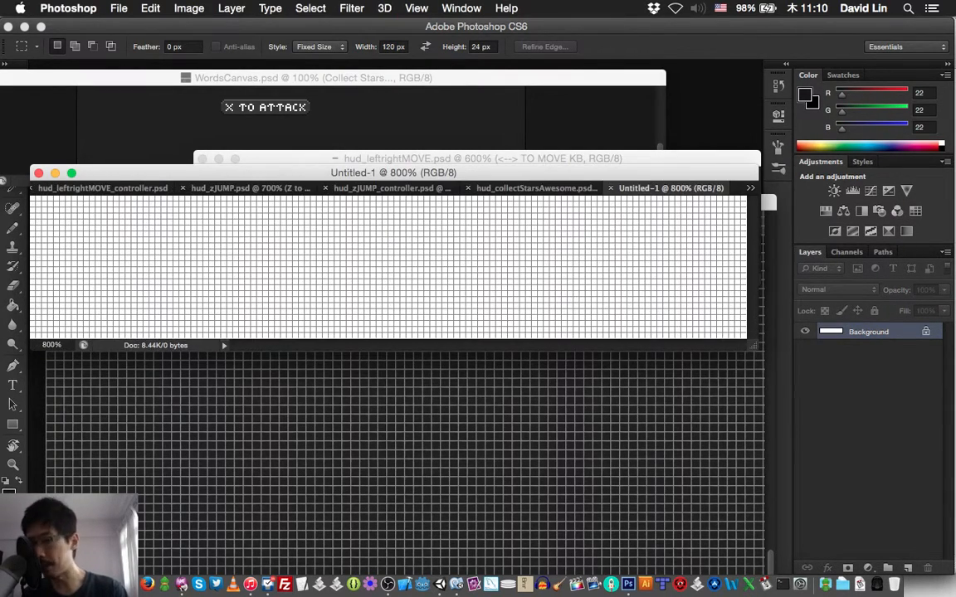
left_click(313, 78)
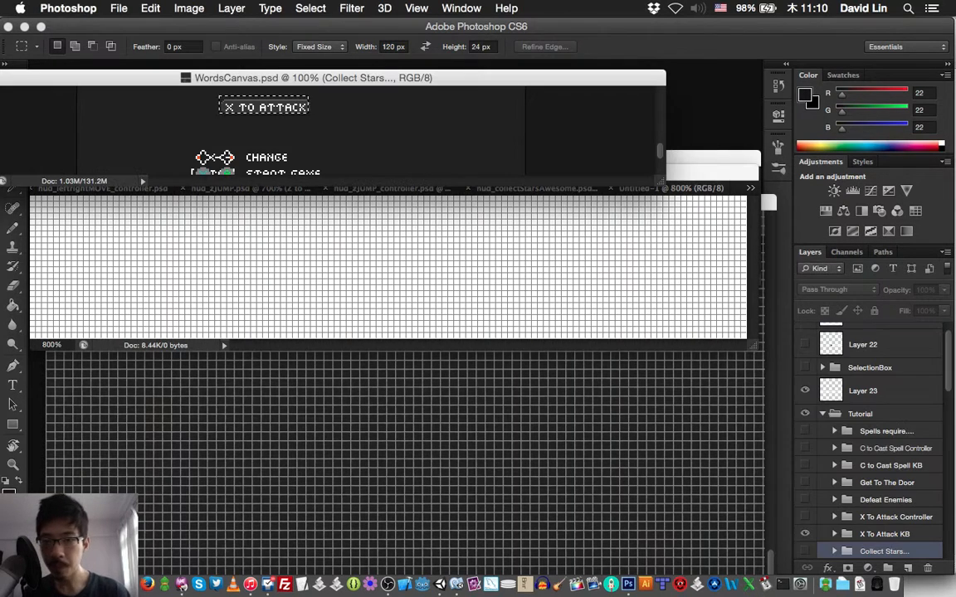
key("super+d")
key("v")
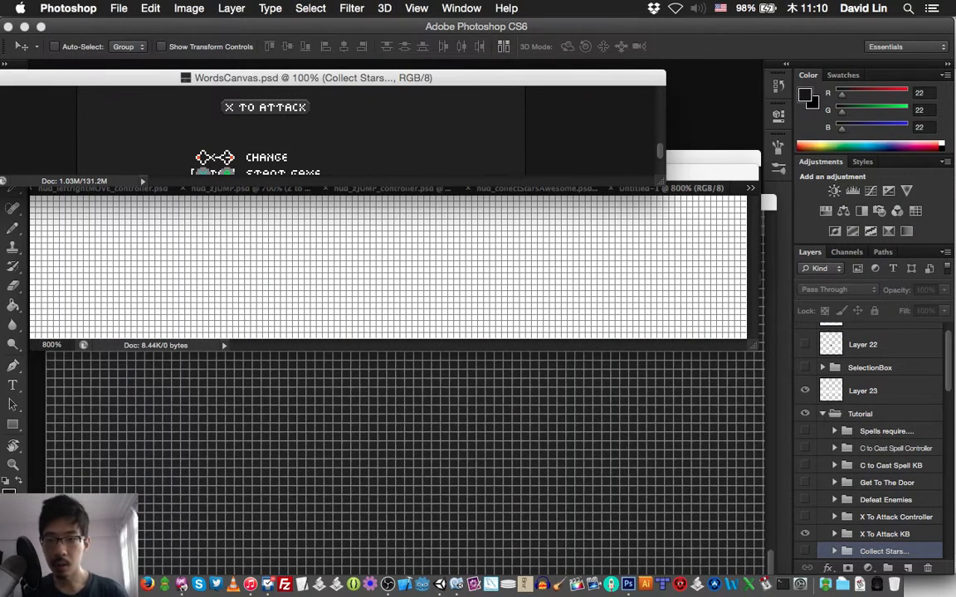
left_click(266, 107)
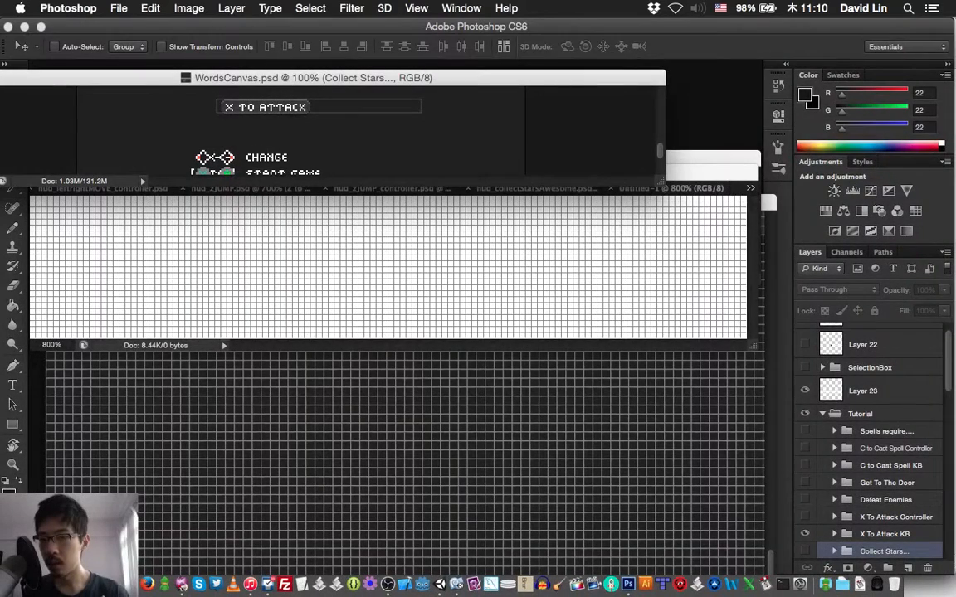
left_click_drag(282, 109, 317, 241)
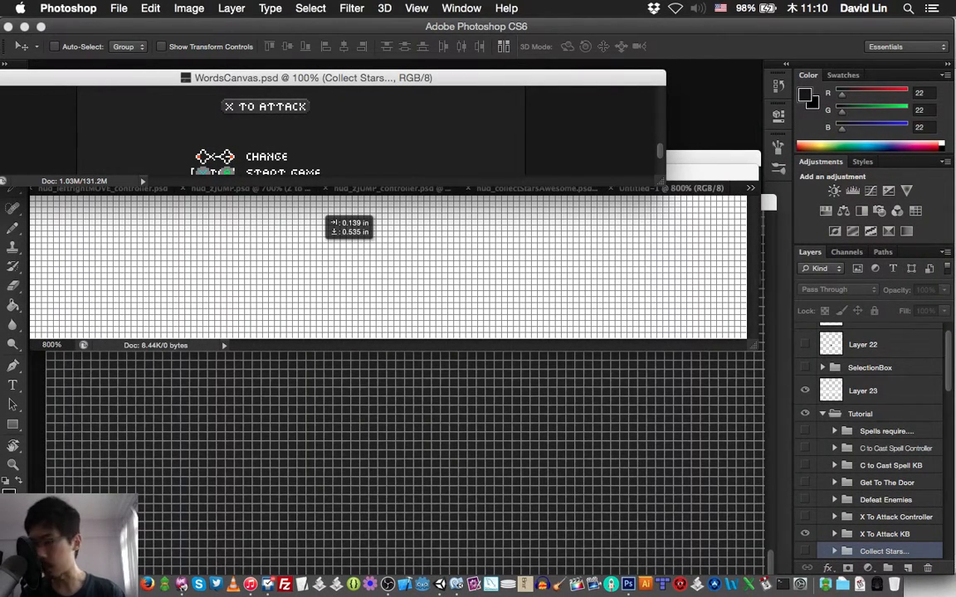
left_click_drag(317, 241, 317, 241)
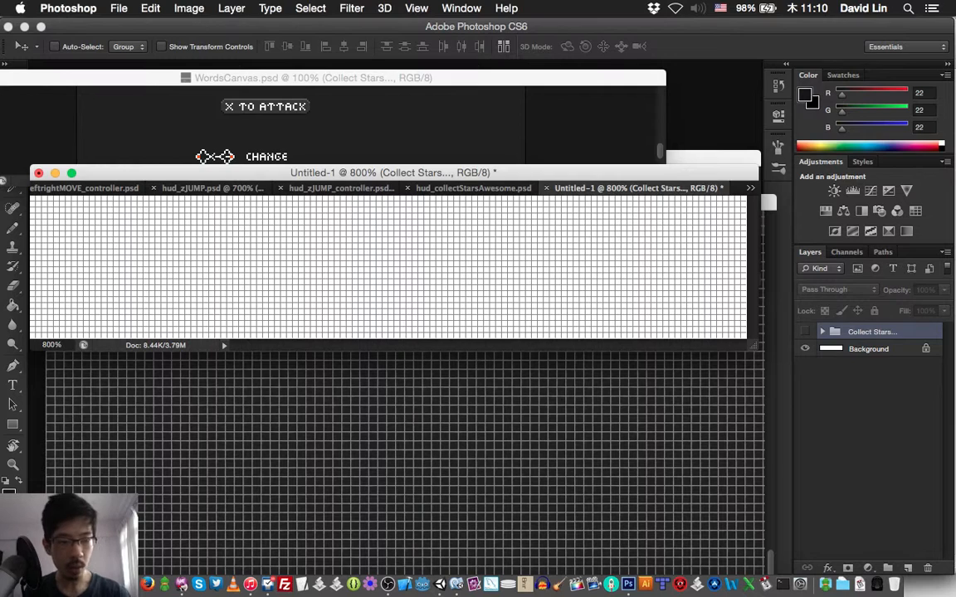
key("super+z")
Step: Copy the X To Attack KB group from WordsCanvas.psd into the new 120 × 24 px document
left_click(332, 78)
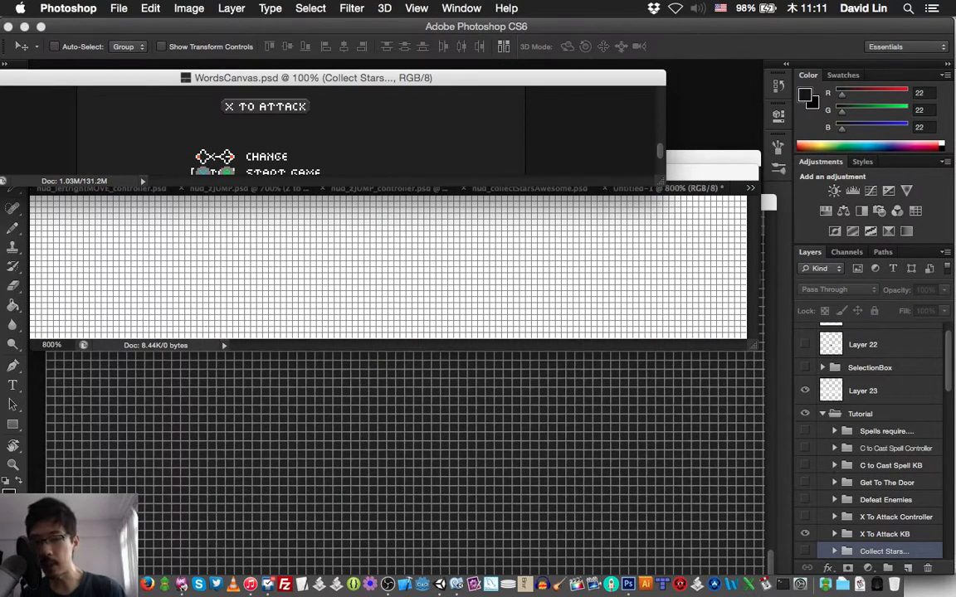
left_click(884, 535)
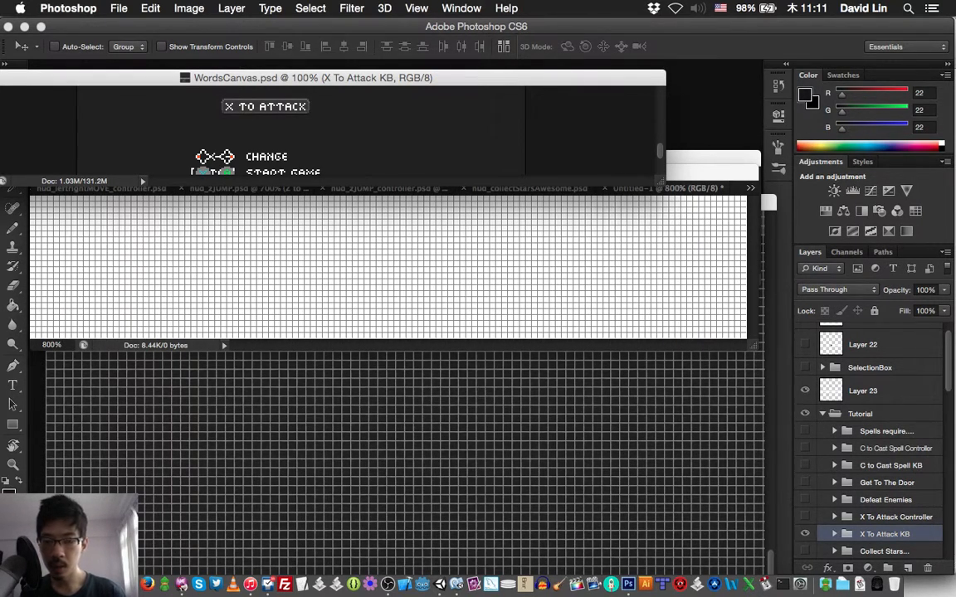
left_click_drag(268, 108, 265, 104)
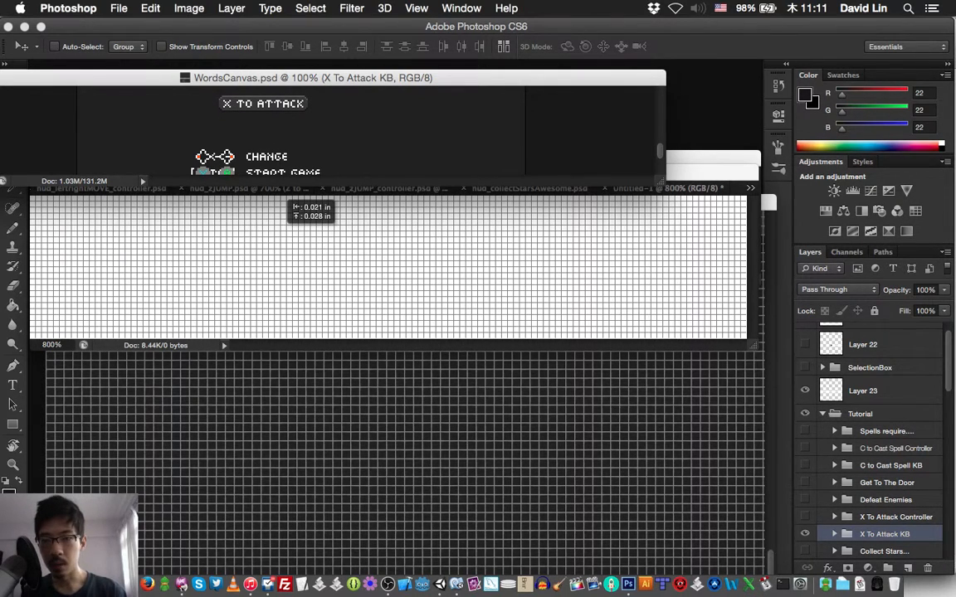
left_click_drag(278, 233, 281, 237)
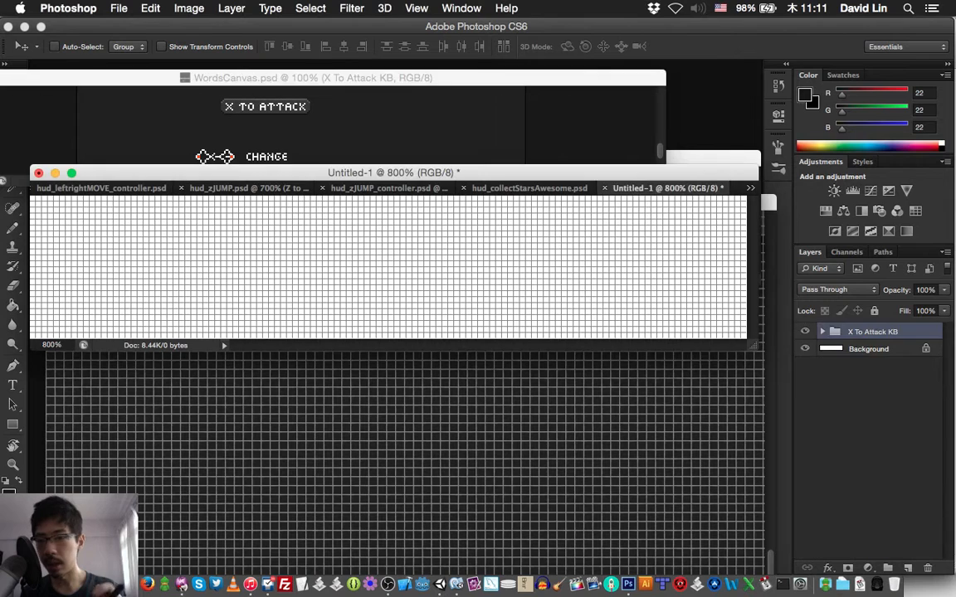
Step: Nudge the X TO ATTACK label down and right until it fits inside the 120 px canvas, flush with the left edge
key("Down")
key("Down")
key("Down")
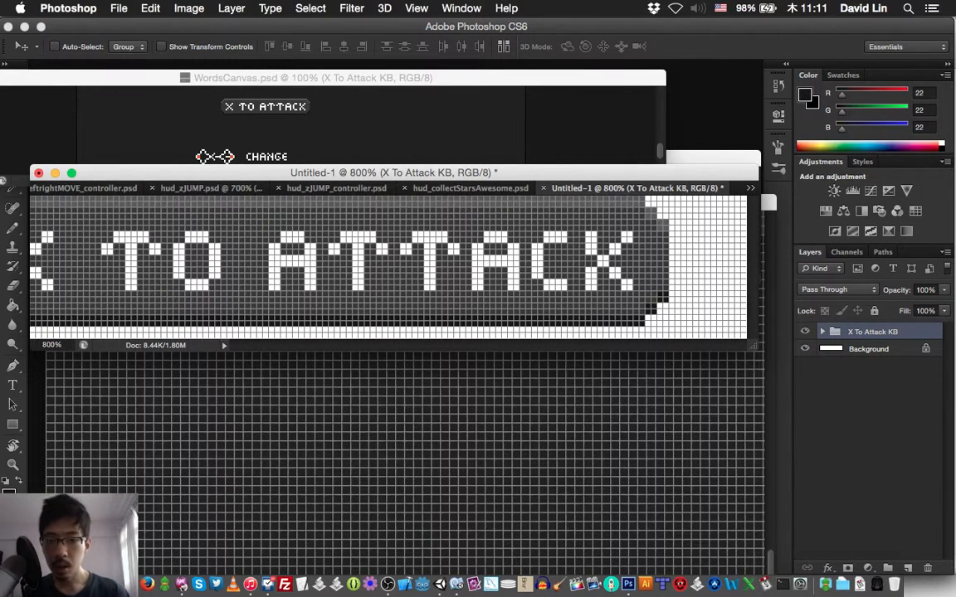
key("Right")
key("Right")
key("Right")
key("Right")
key("Right")
key("Right")
key("Right")
key("Right")
key("Right")
key("Right")
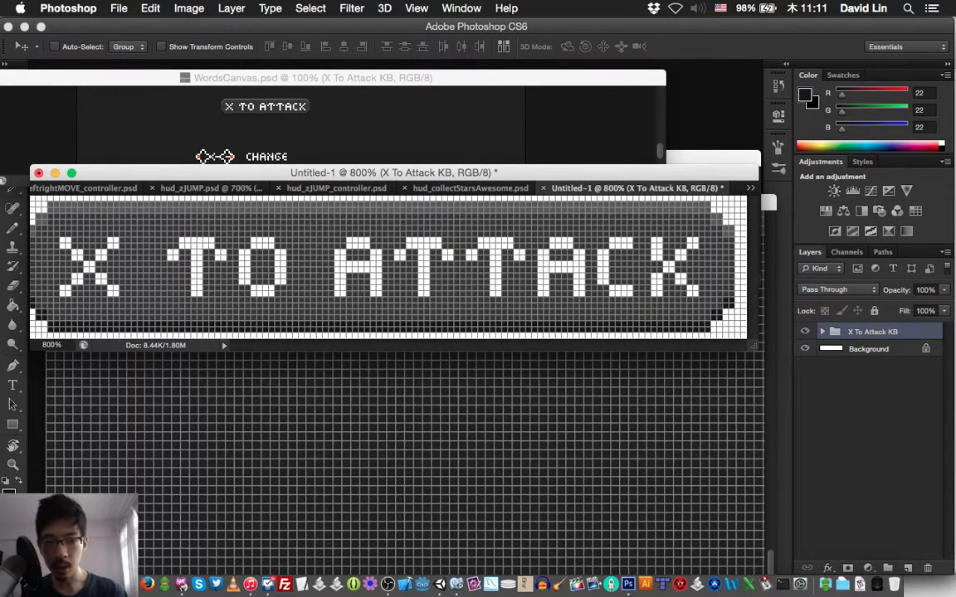
key("Right")
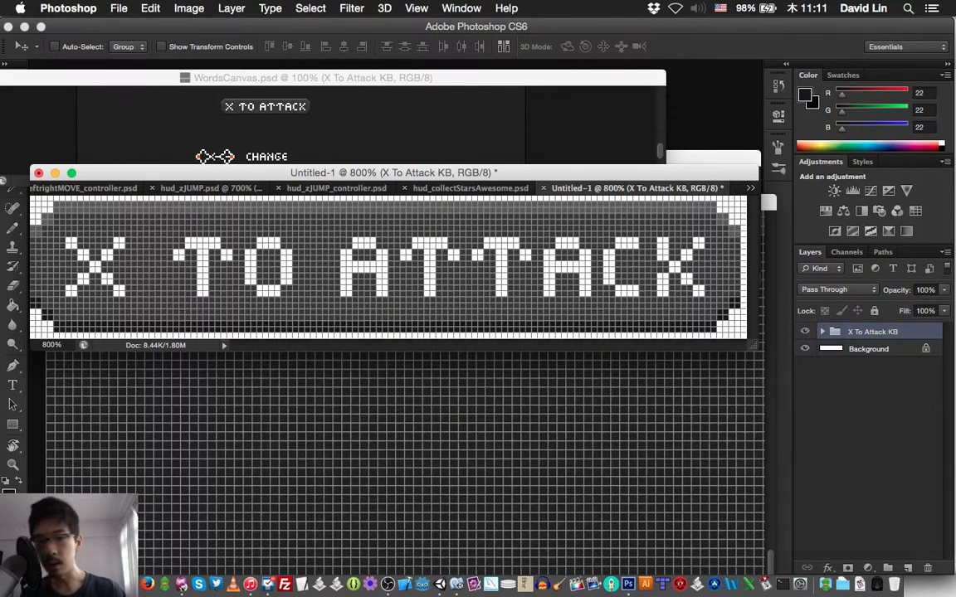
key("Right")
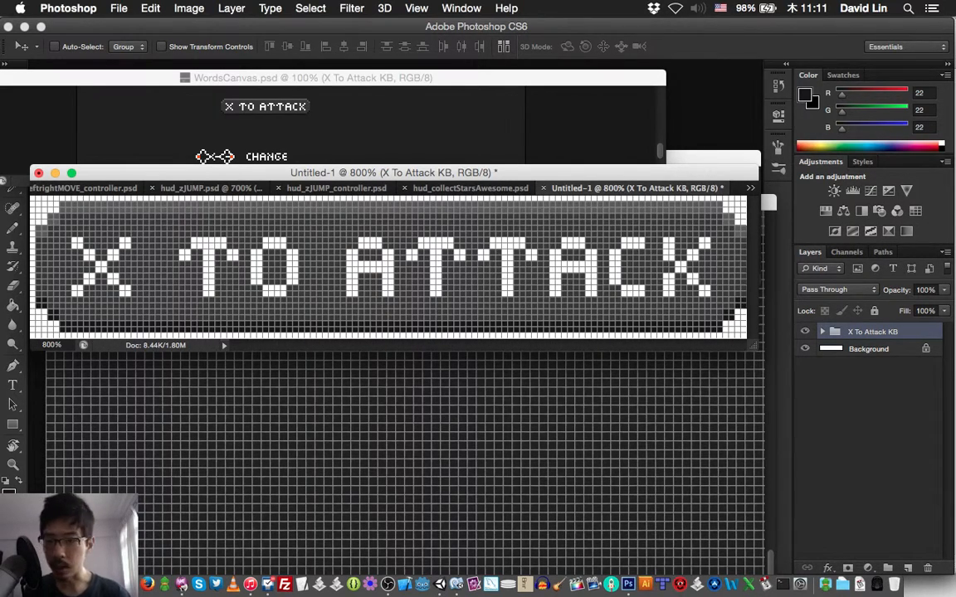
key("Left")
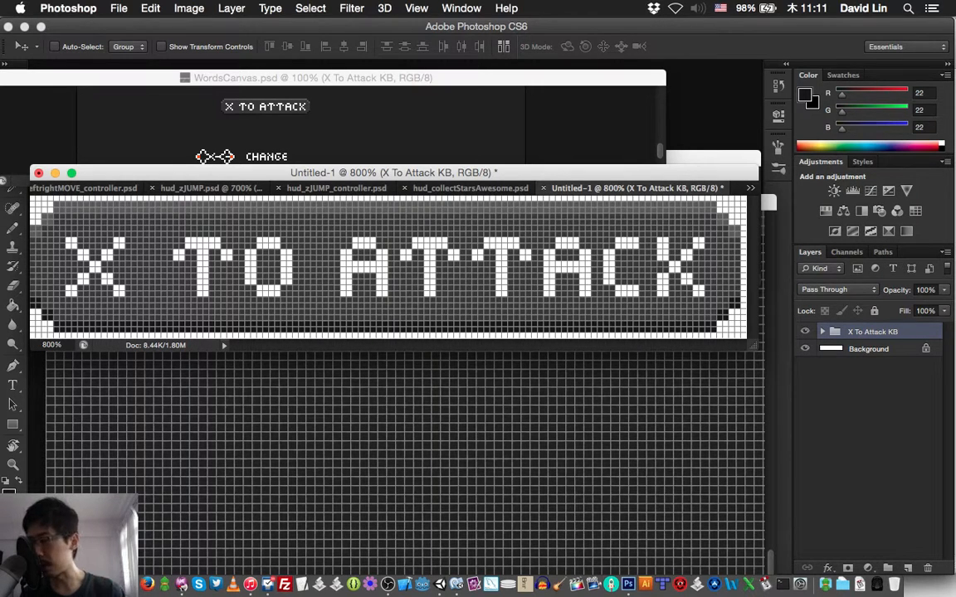
key("Right")
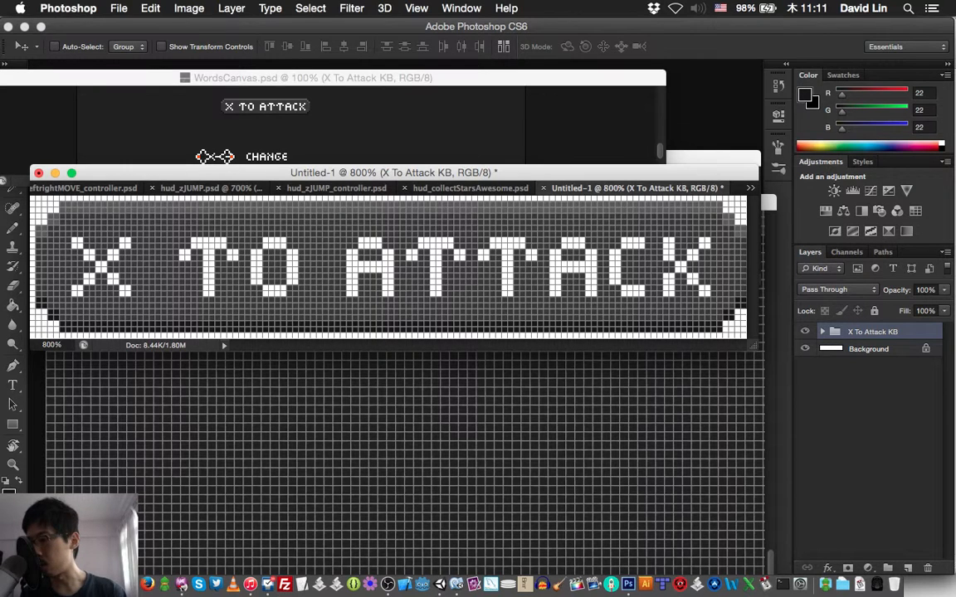
key("Left")
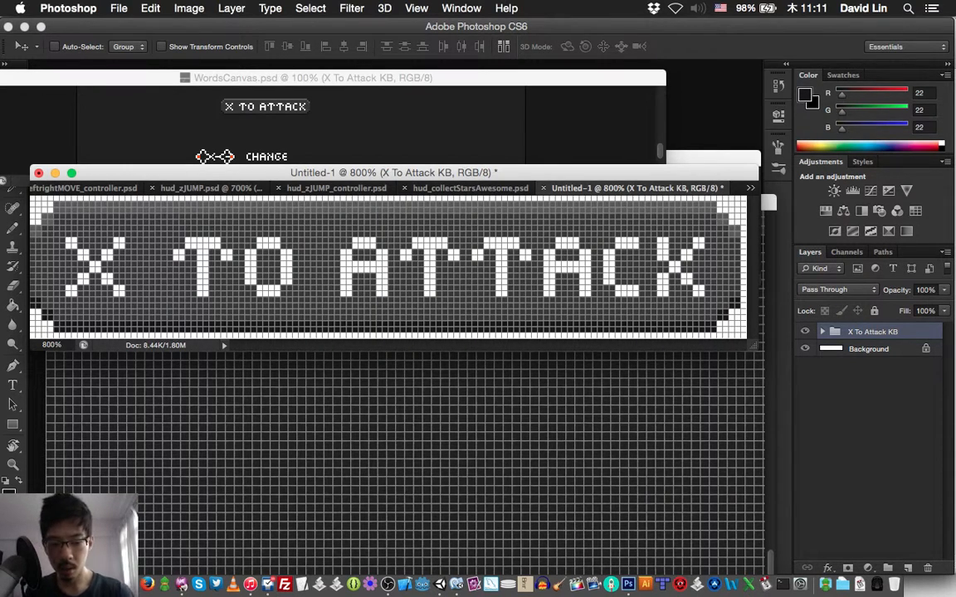
Step: Preview the label for web export and try shifting it one pixel horizontally within the 120 px canvas
key("super+s")
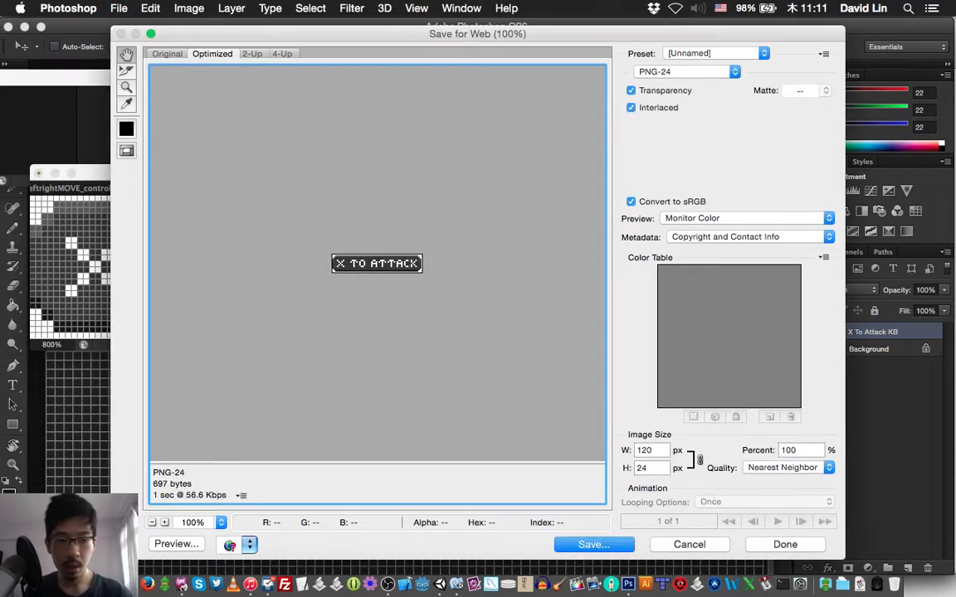
key("Escape")
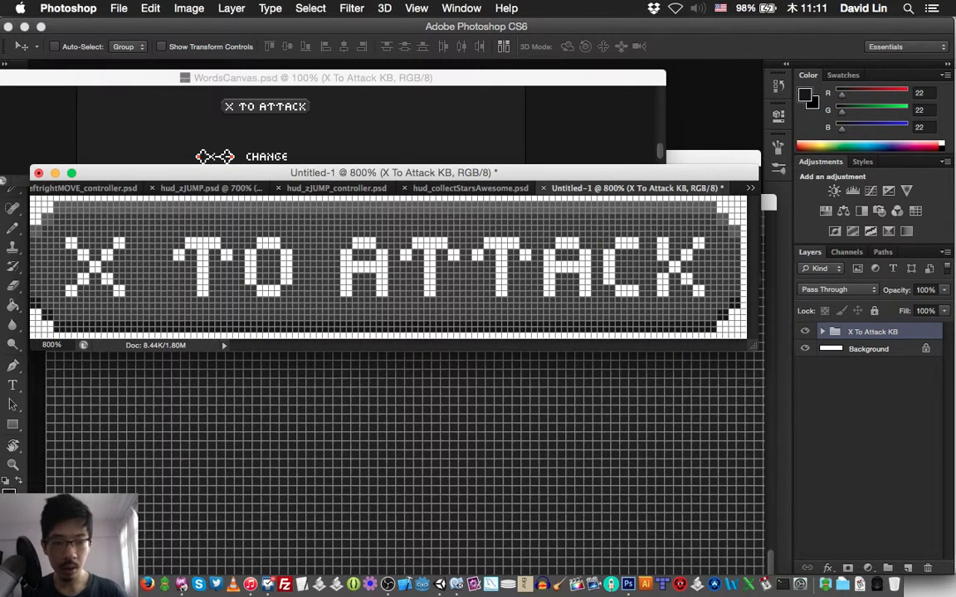
left_click_drag(756, 348, 825, 366)
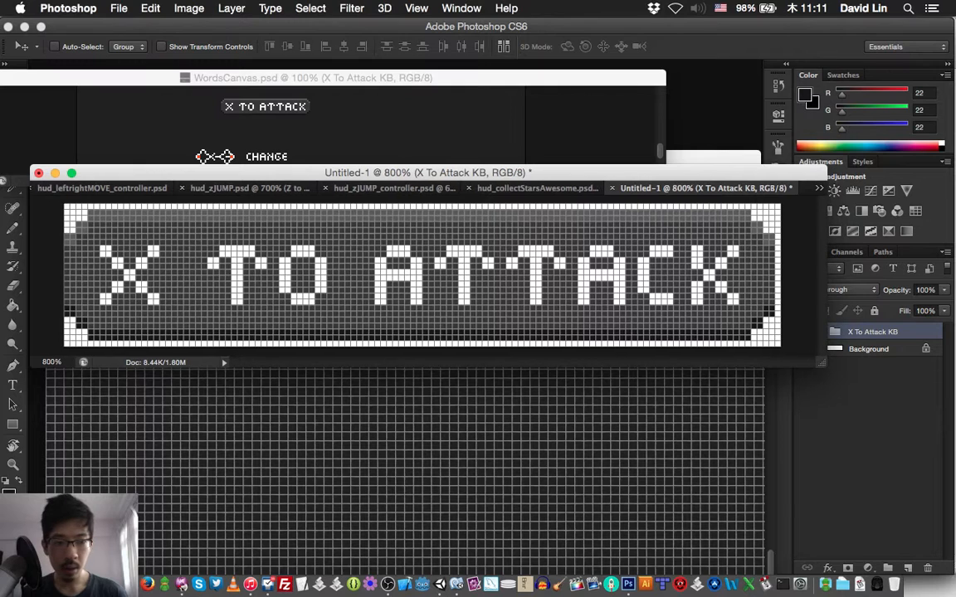
key("Right")
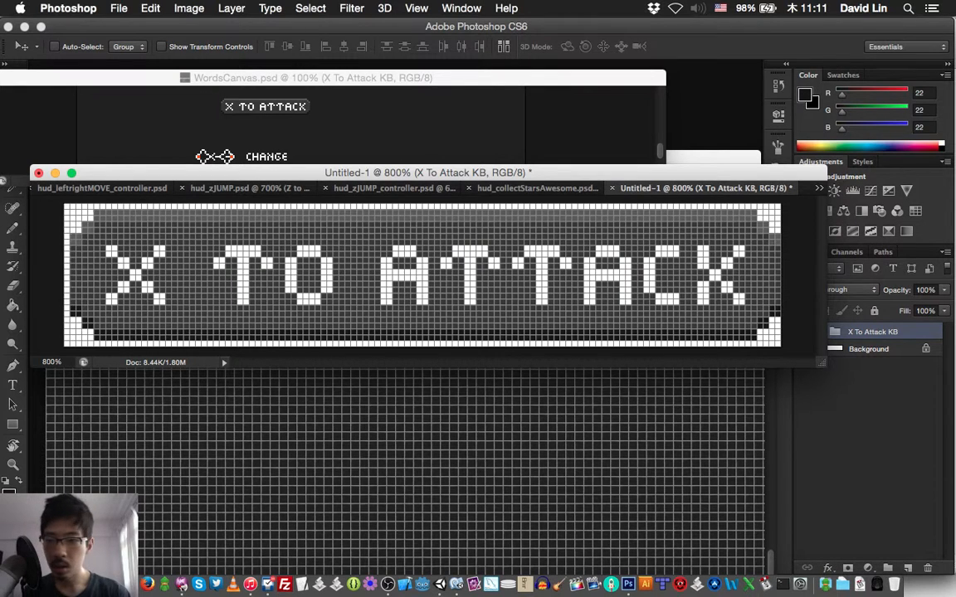
key("Left")
key("Right")
key("Left")
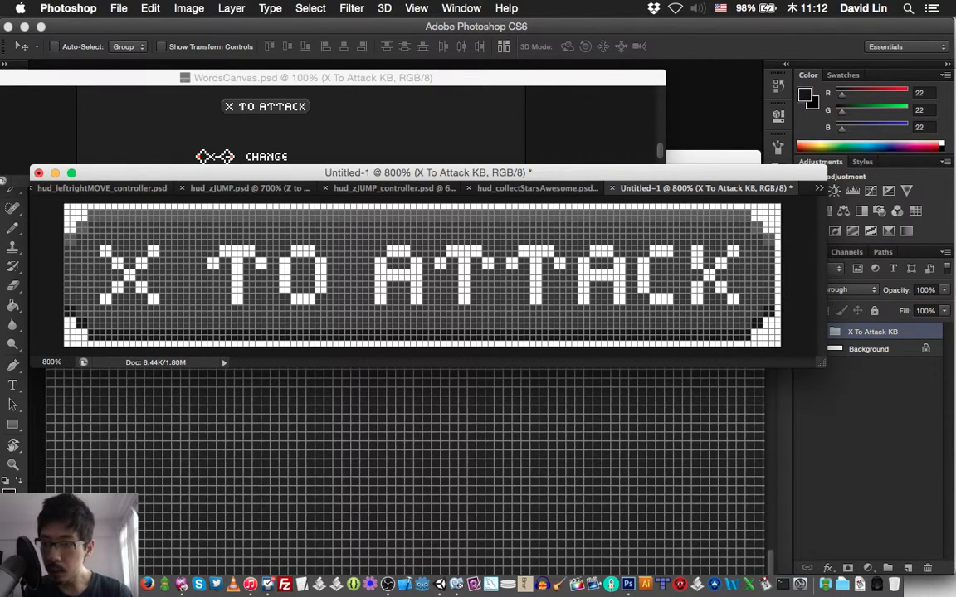
Step: Create a second new document 124 px wide and 24 px high
key("super+n")
key("Tab")
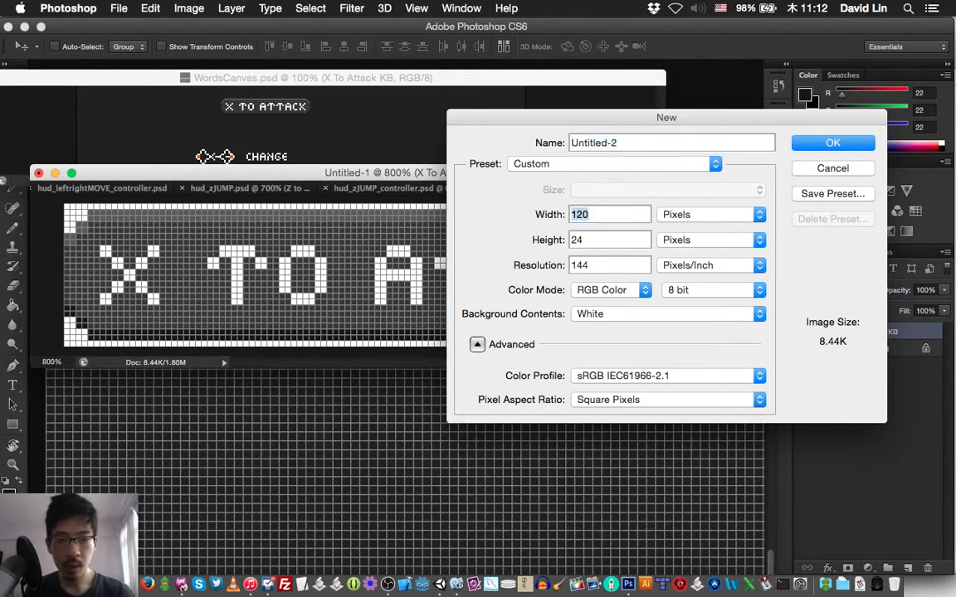
type("128")
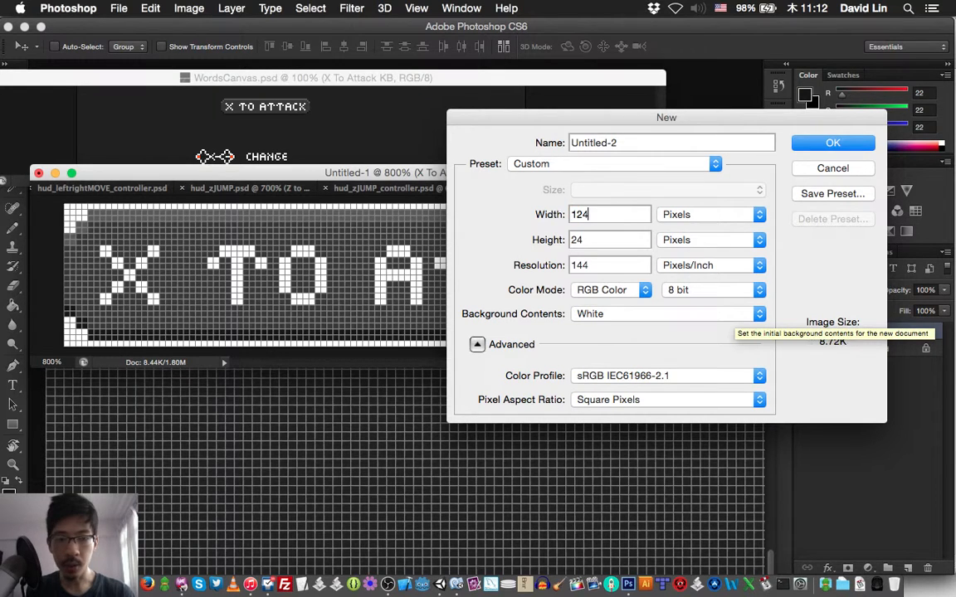
key("Return")
key("super+equal")
key("super+equal")
key("super+equal")
key("super+equal")
key("super+equal")
key("super+equal")
key("super+equal")
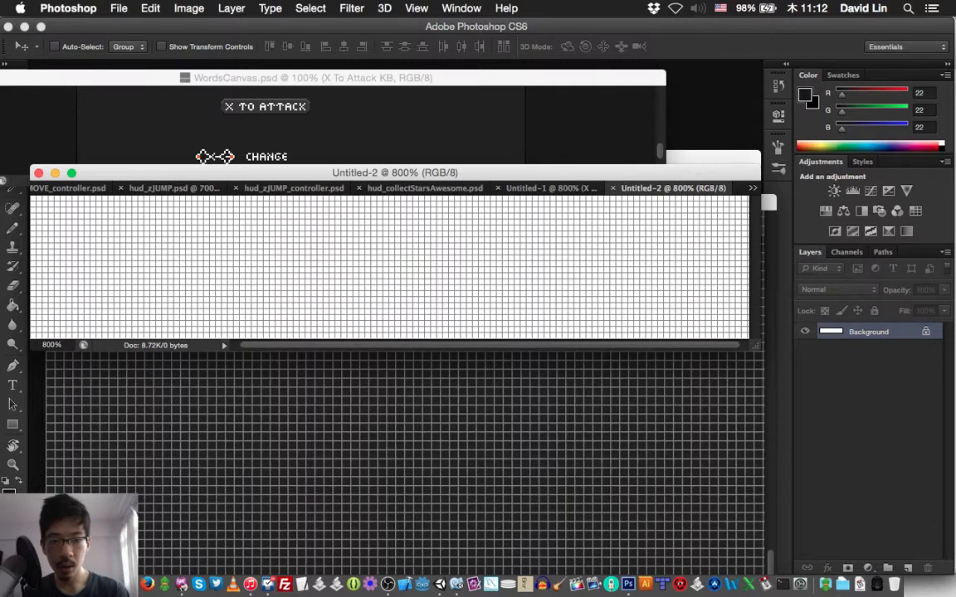
Step: Close hud_collectStarsAwesome.psd and copy the X To Attack KB group from the 120 px document into the 124 px one
key("super+w")
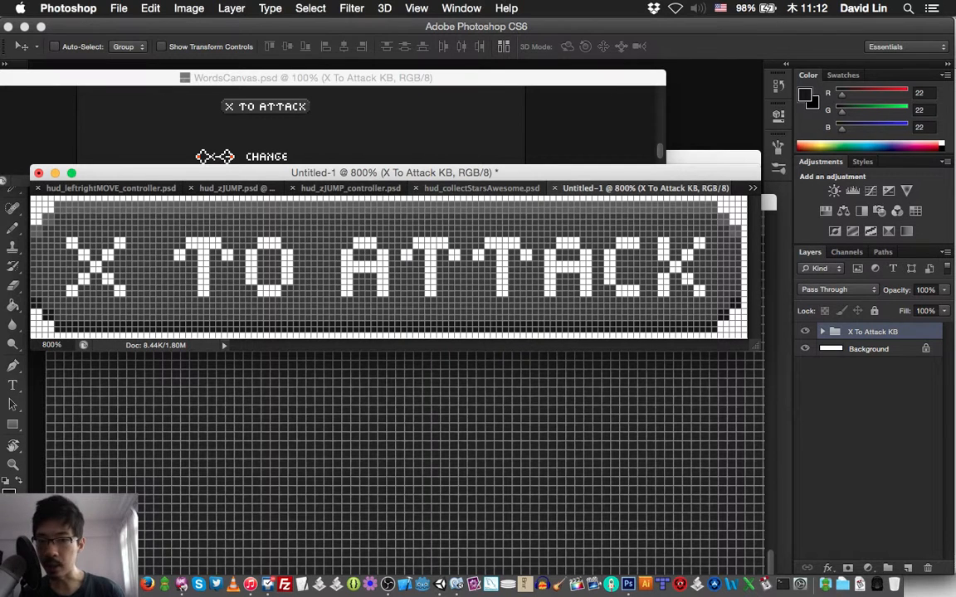
left_click(414, 189)
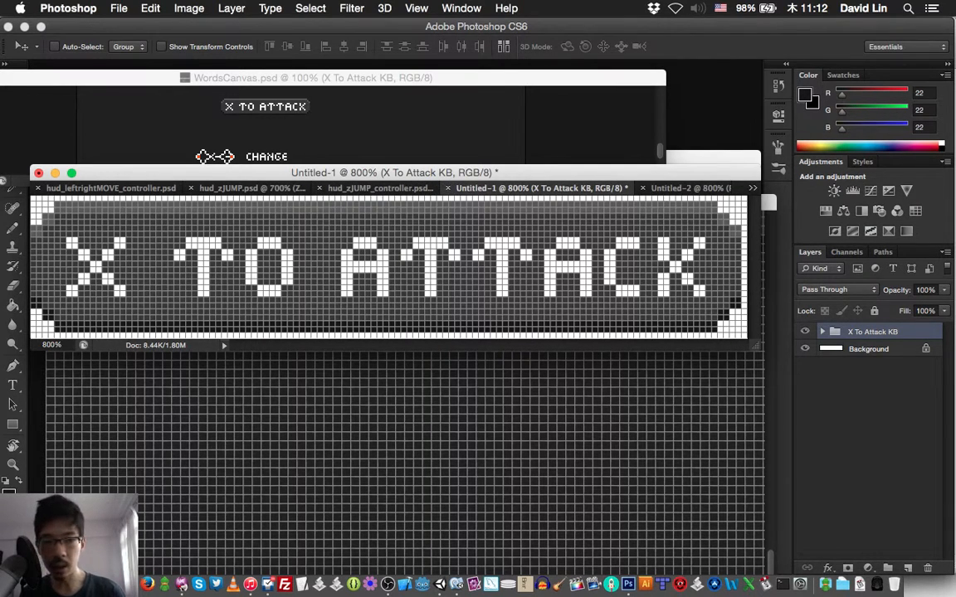
mouse_move(655, 216)
left_mouse_down()
mouse_move(676, 188)
mouse_move(647, 222)
left_mouse_up()
Step: Nudge the X TO ATTACK label to about two pixels from the 124 px canvas's left edge and return to the 120 px document
key("Up")
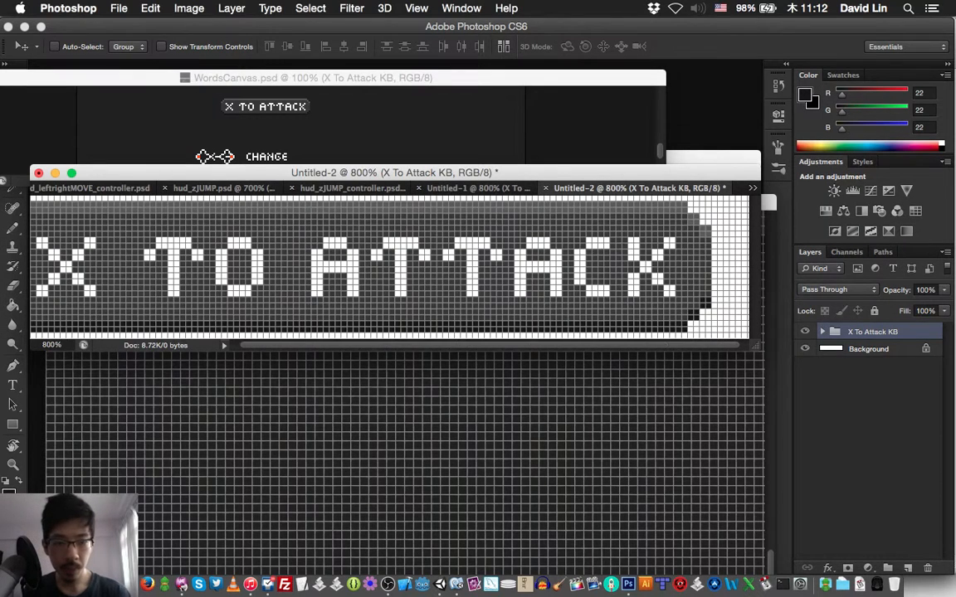
key("Right")
key("Right")
key("Right")
key("Right")
key("Right")
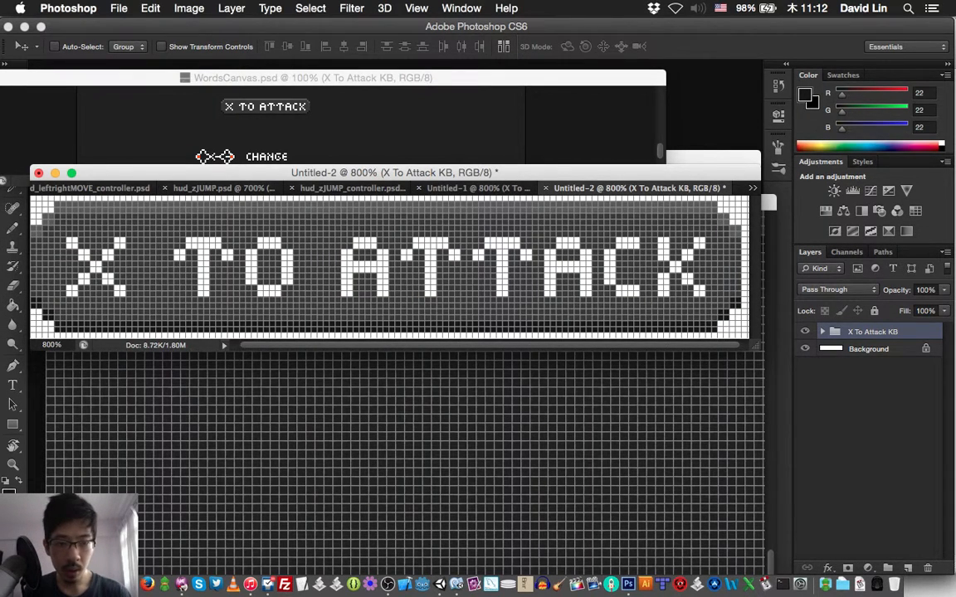
key("Right")
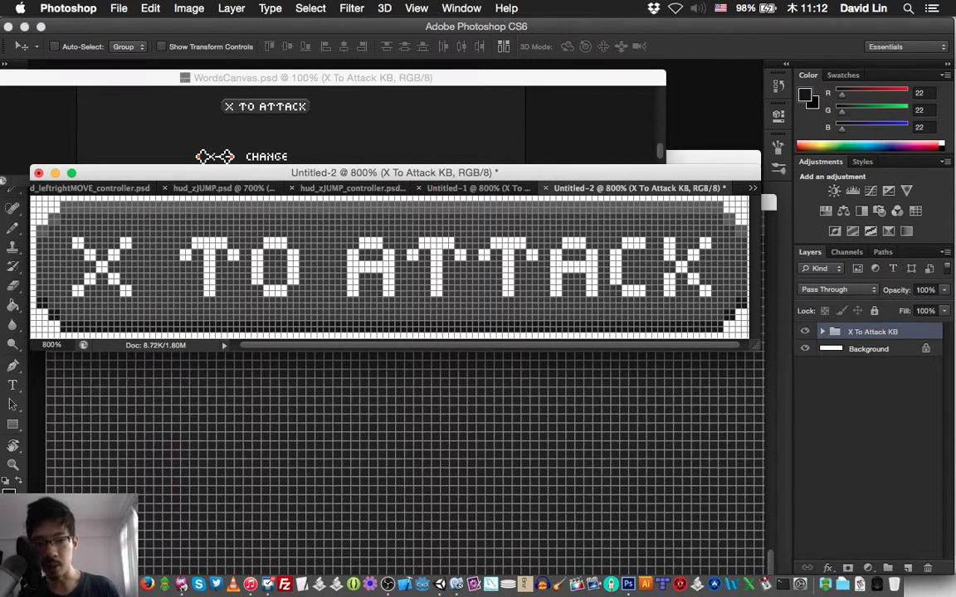
left_click_drag(756, 347, 805, 353)
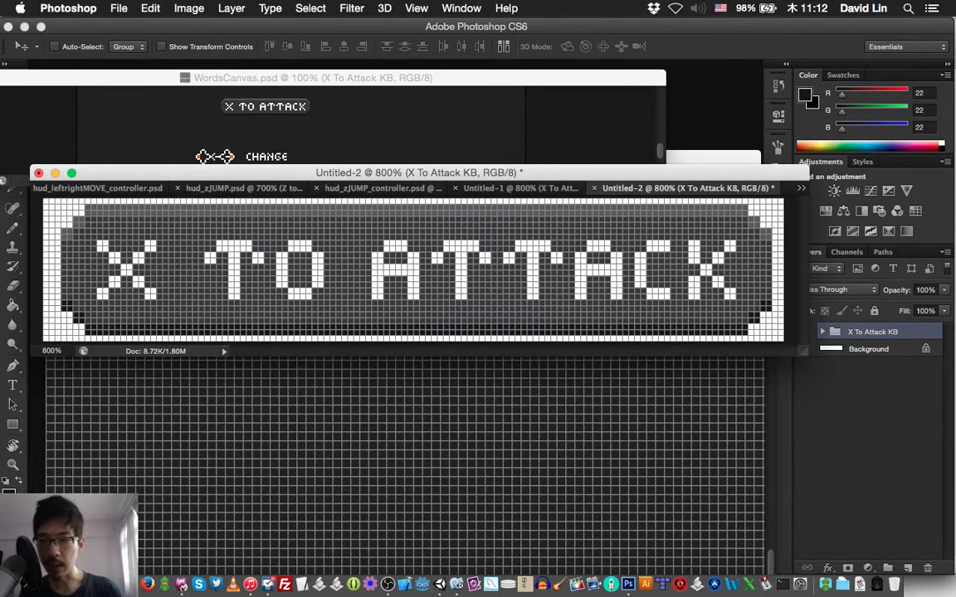
key("Left")
key("Right")
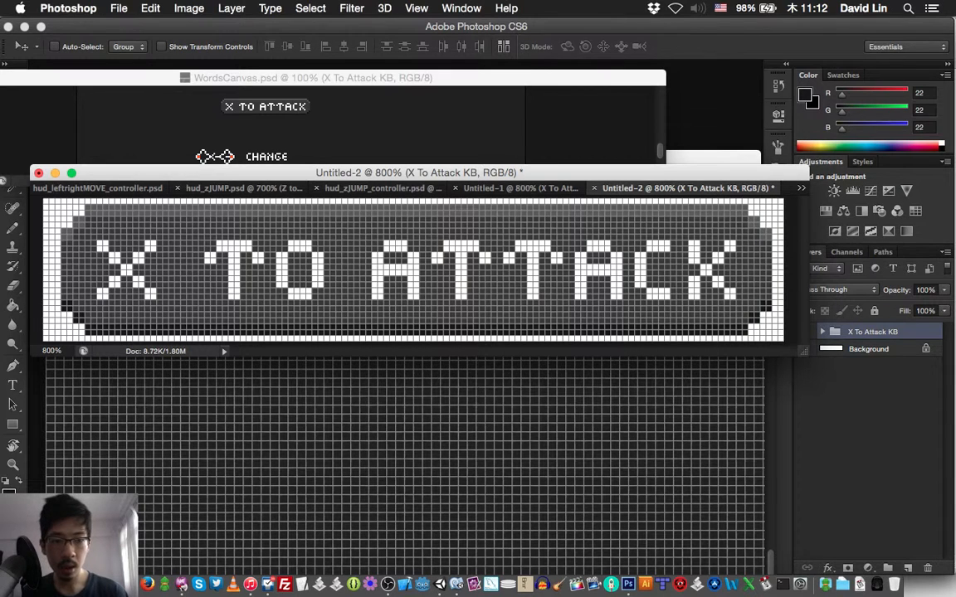
key("Left")
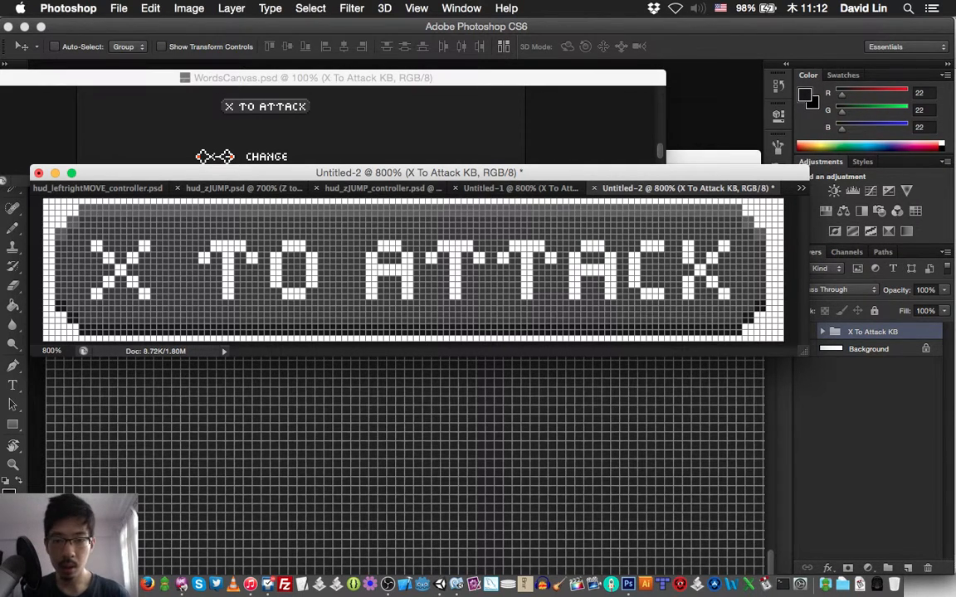
key("ctrl+shift+Tab")
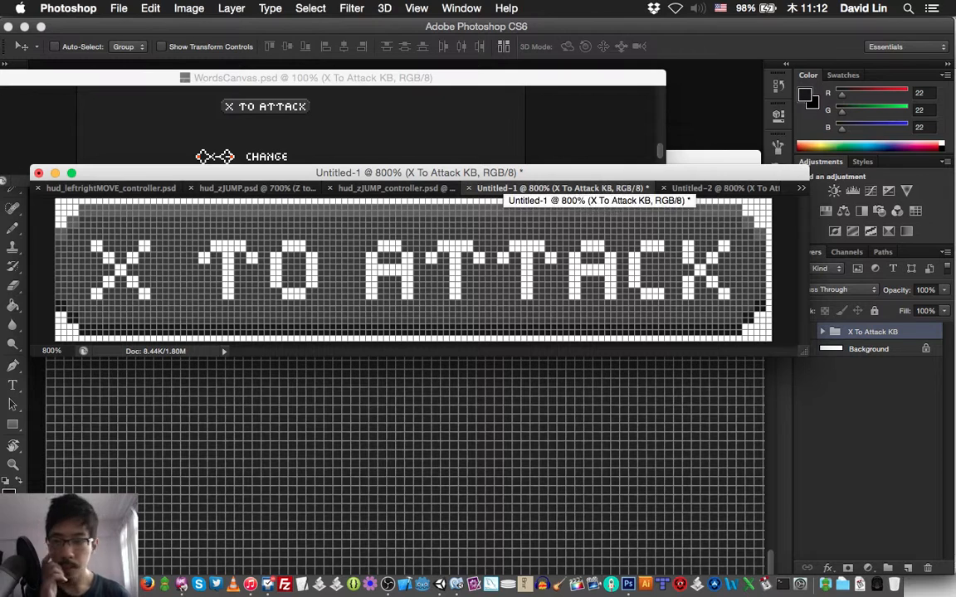
Step: Check the A To Jump controller label for comparison, and close the 120 px X To Attack document without saving it
key("ctrl+shift+Tab")
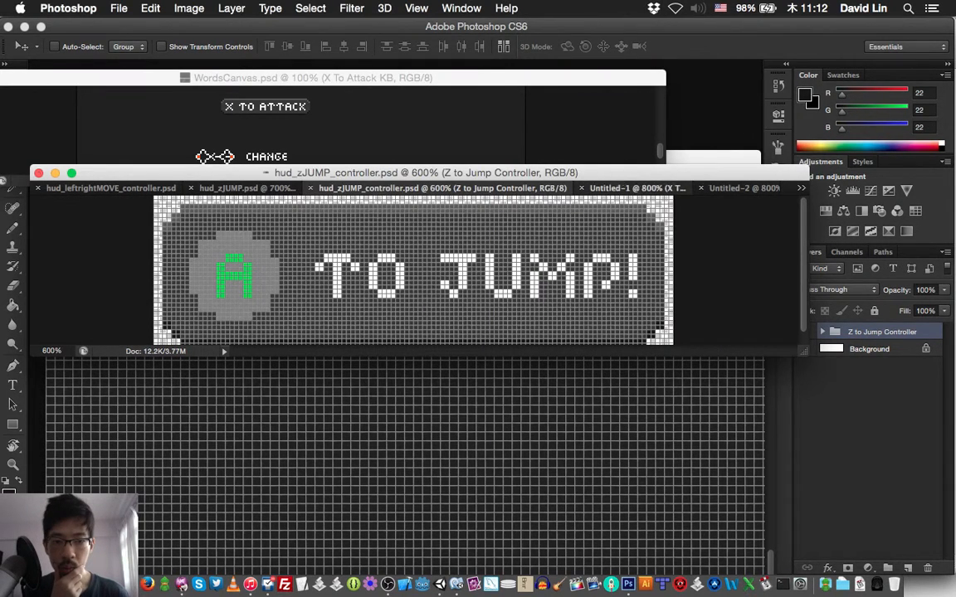
key("ctrl+Tab")
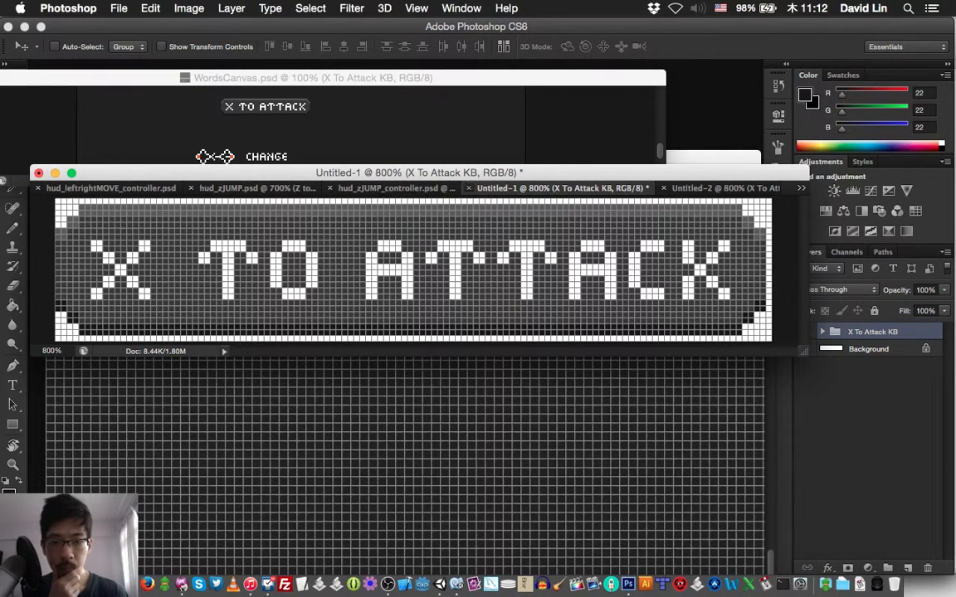
key("super+w")
key("super+d")
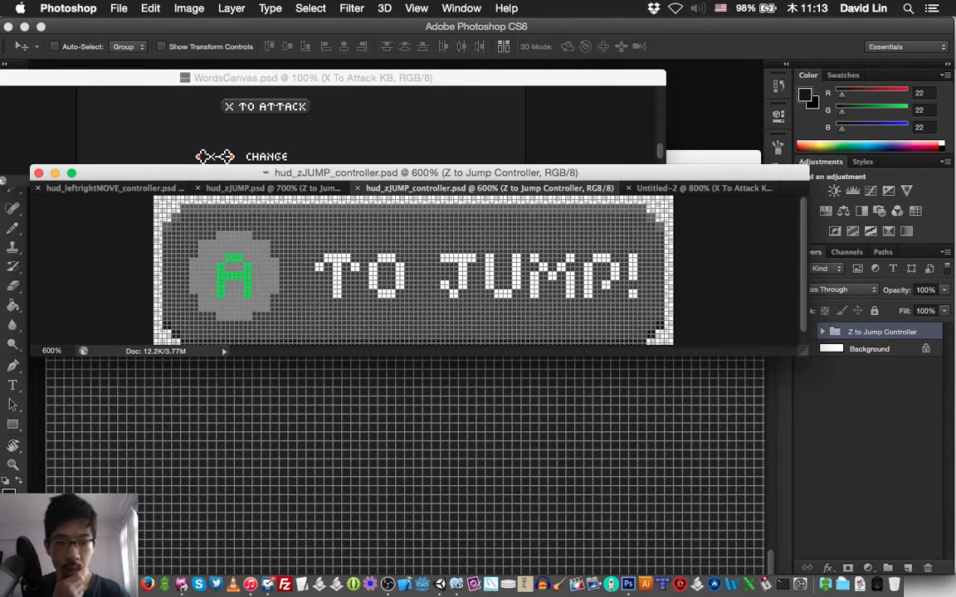
Step: Hide the Background layer in the 124 px X To Attack document and start saving it as a Photoshop file
left_click(703, 188)
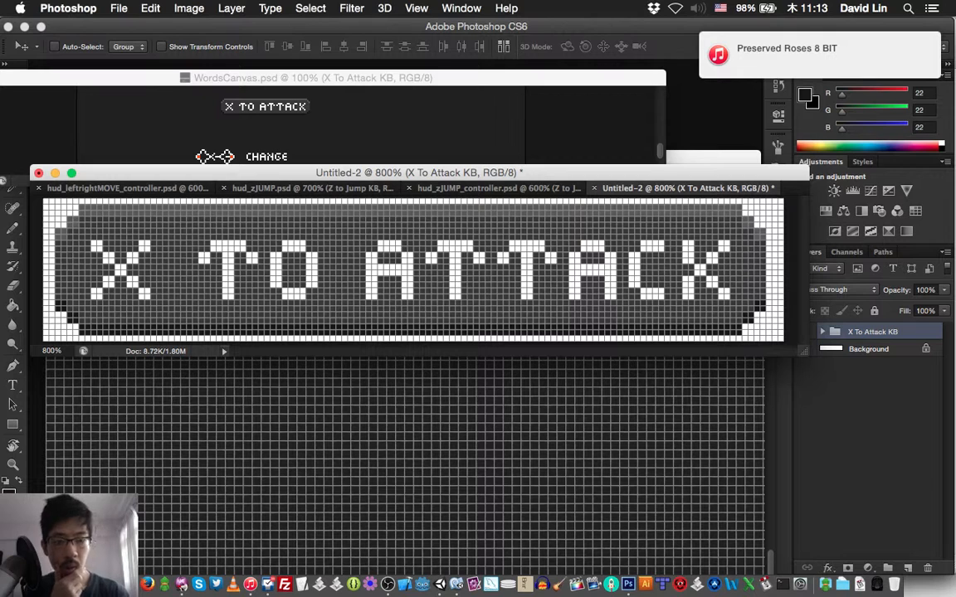
left_click_drag(597, 173, 570, 138)
left_click(804, 348)
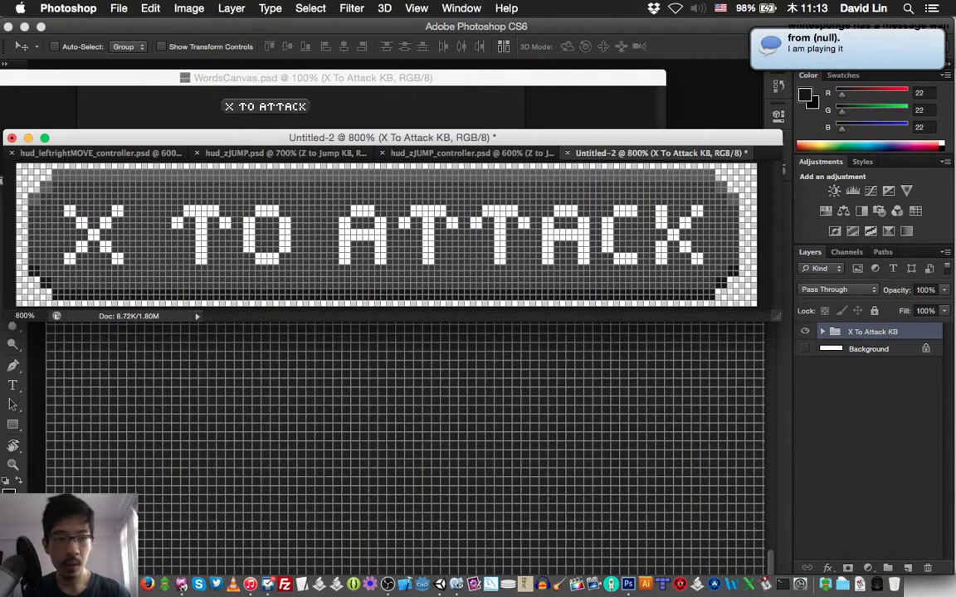
key("super+s")
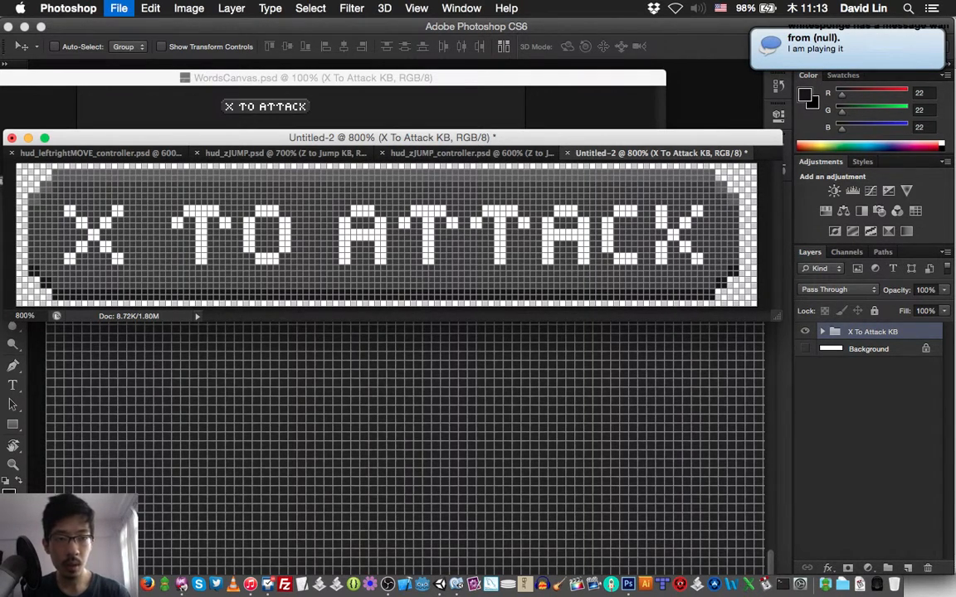
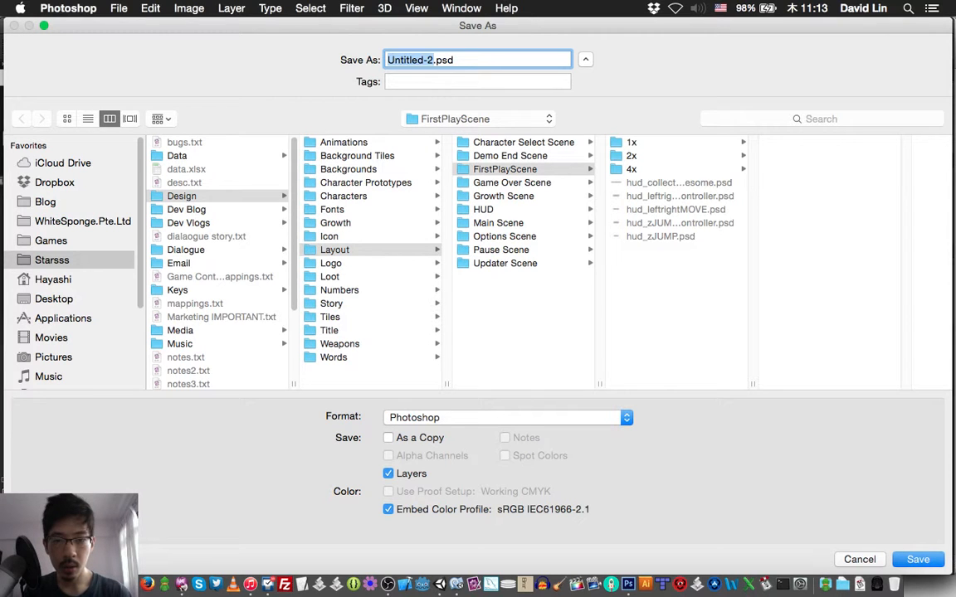
Step: Check the naming in the HUD folder, then save the document as hud_xATK.psd in the FirstPlayScene folder with maximized compatibility
left_click(483, 209)
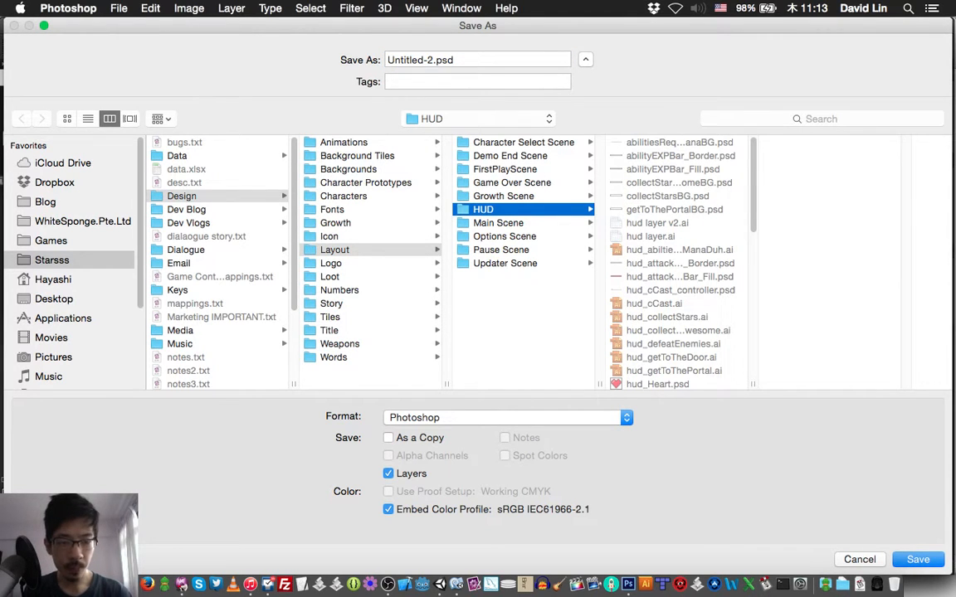
scroll(680, 262, "down", 10)
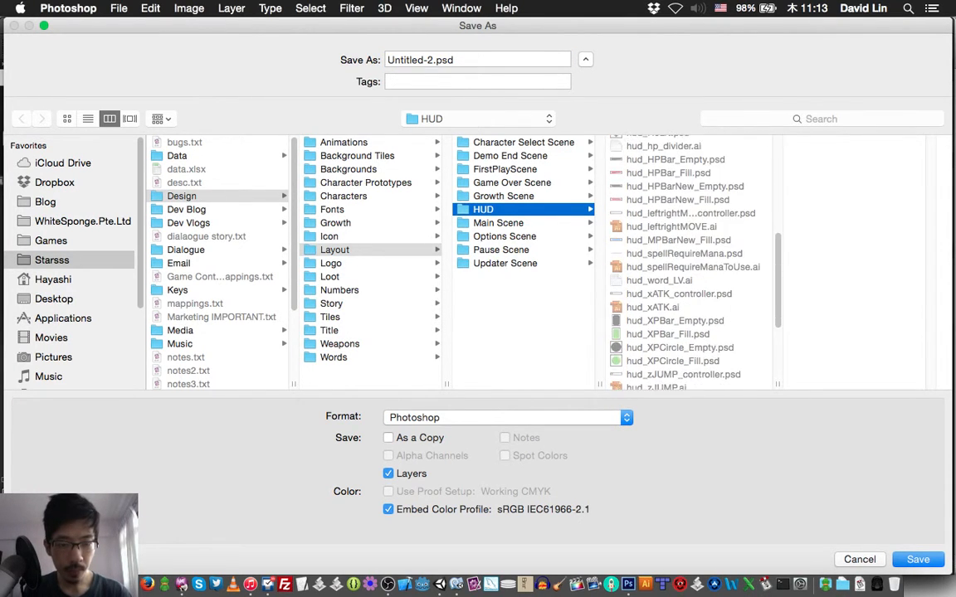
scroll(688, 261, "down", 3)
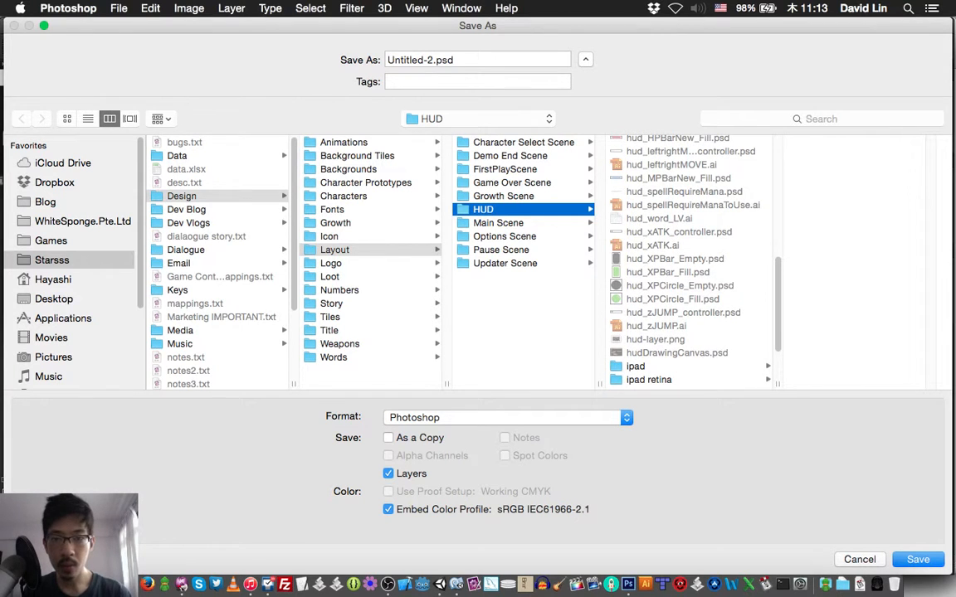
left_click_drag(436, 60, 385, 60)
type("h")
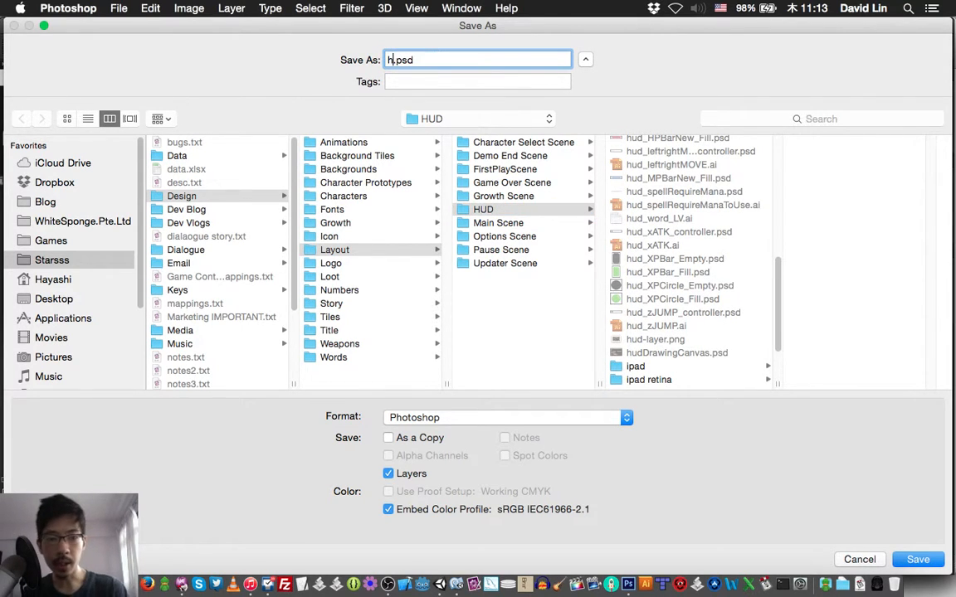
type("ud_")
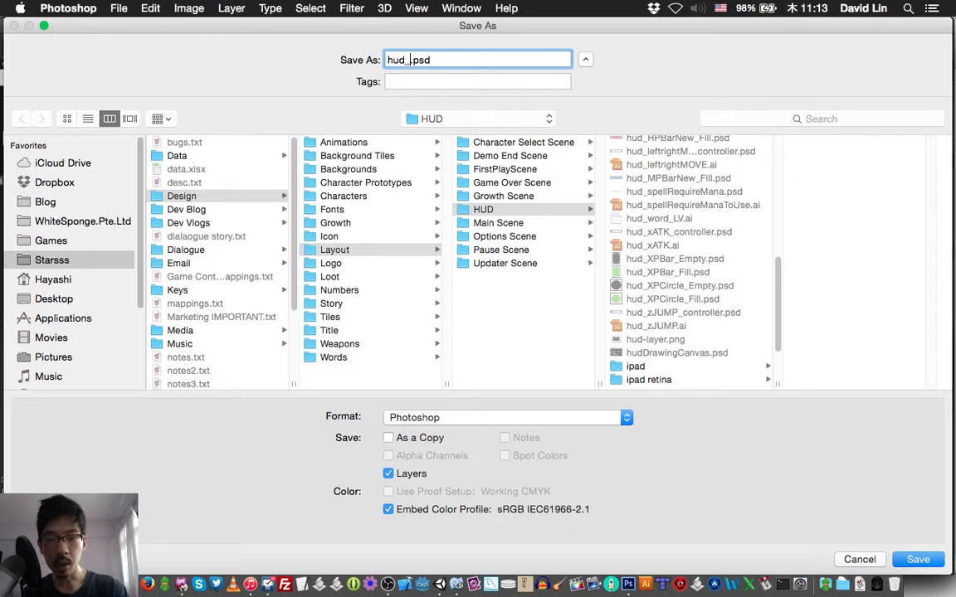
type("xATK")
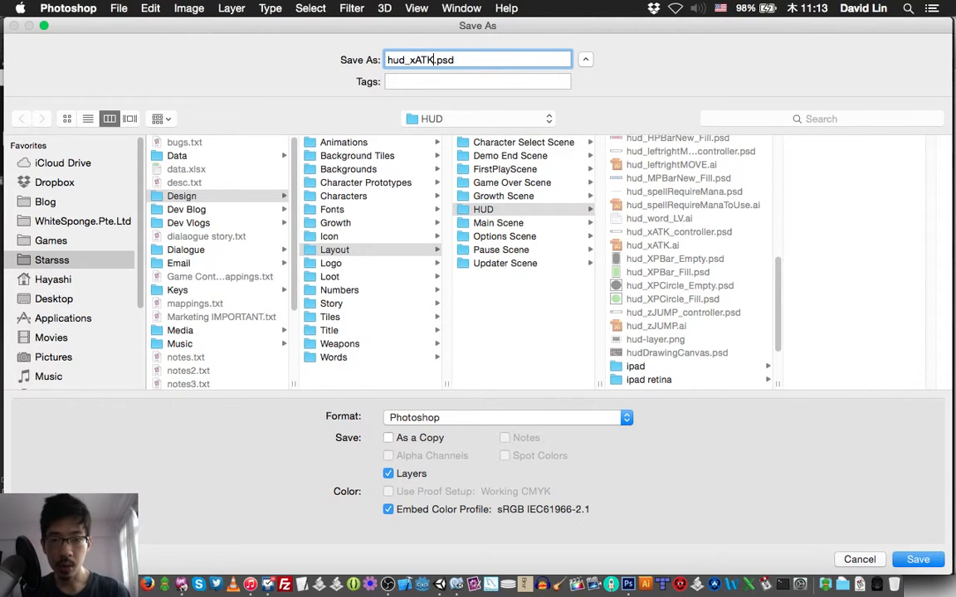
left_click(505, 169)
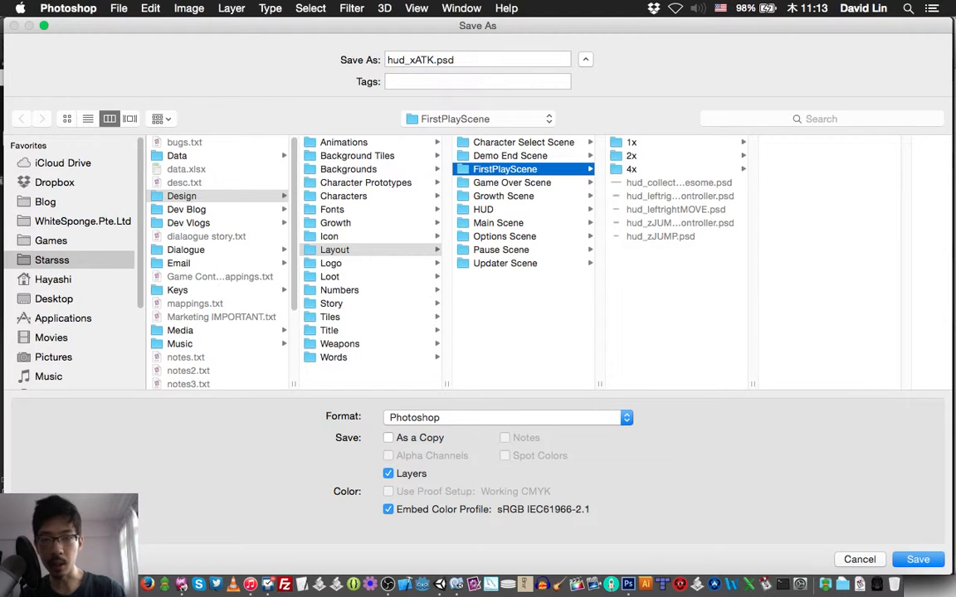
key("Return")
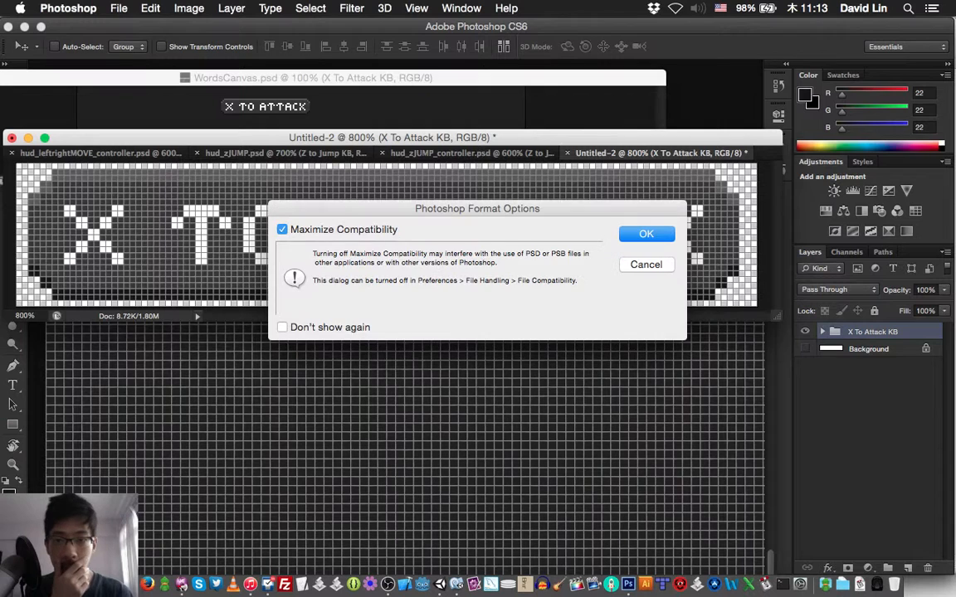
key("Return")
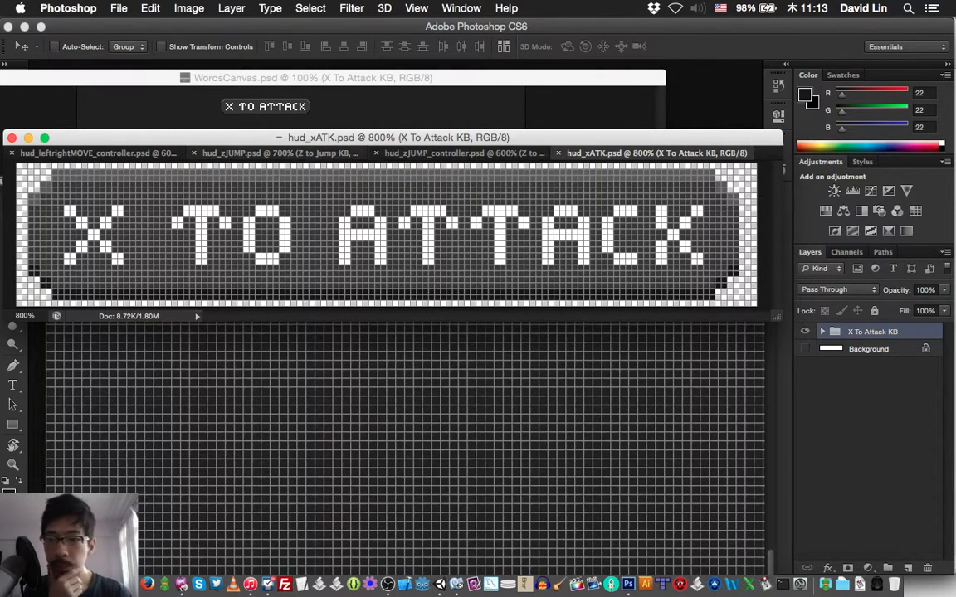
Step: Close the hud_zJUMP.psd and hud_zJUMP_controller.psd documents
left_click(194, 152)
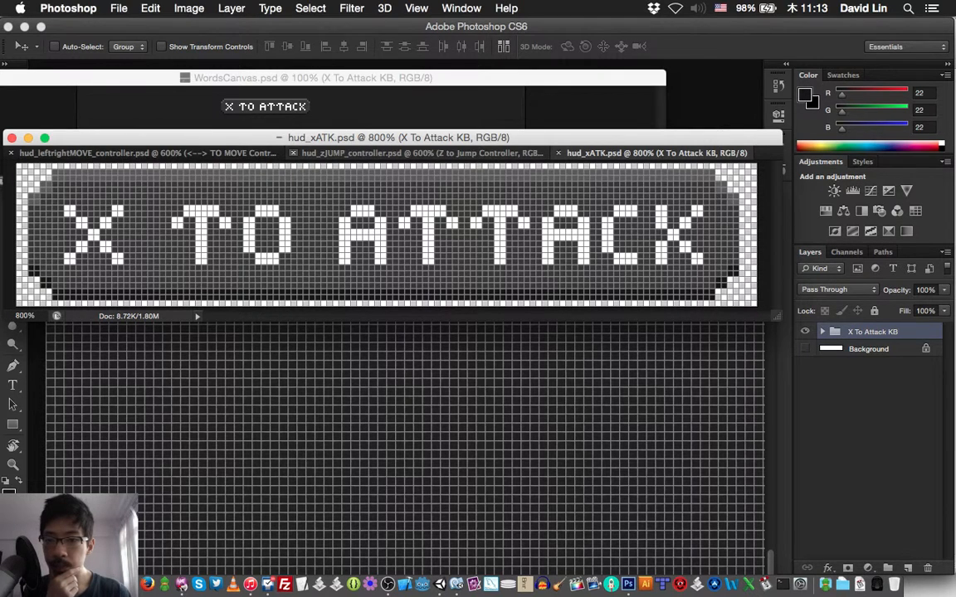
left_click(293, 153)
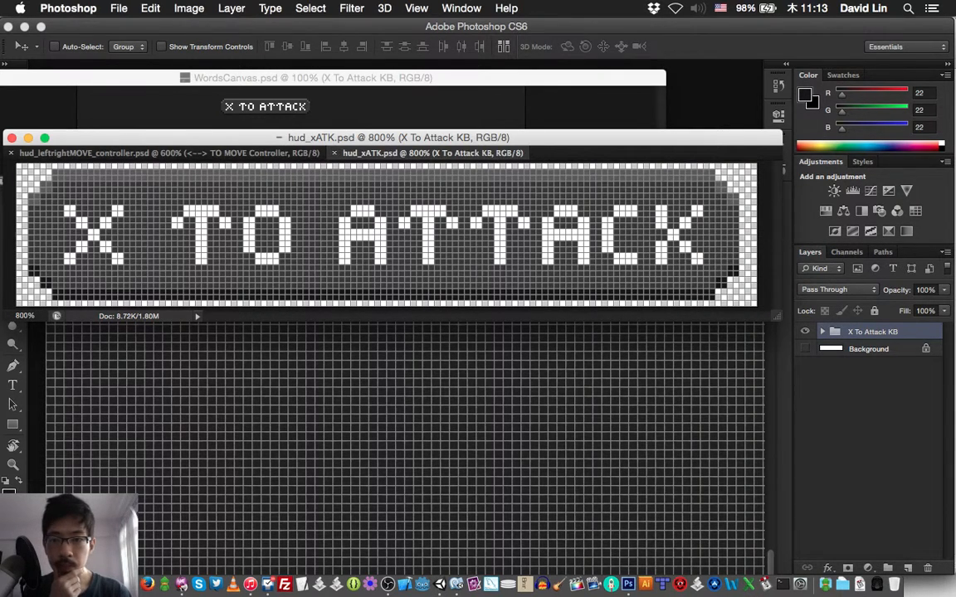
Step: In WordsCanvas.psd, show the X To Attack Controller group and hide the X To Attack KB group
left_click(332, 79)
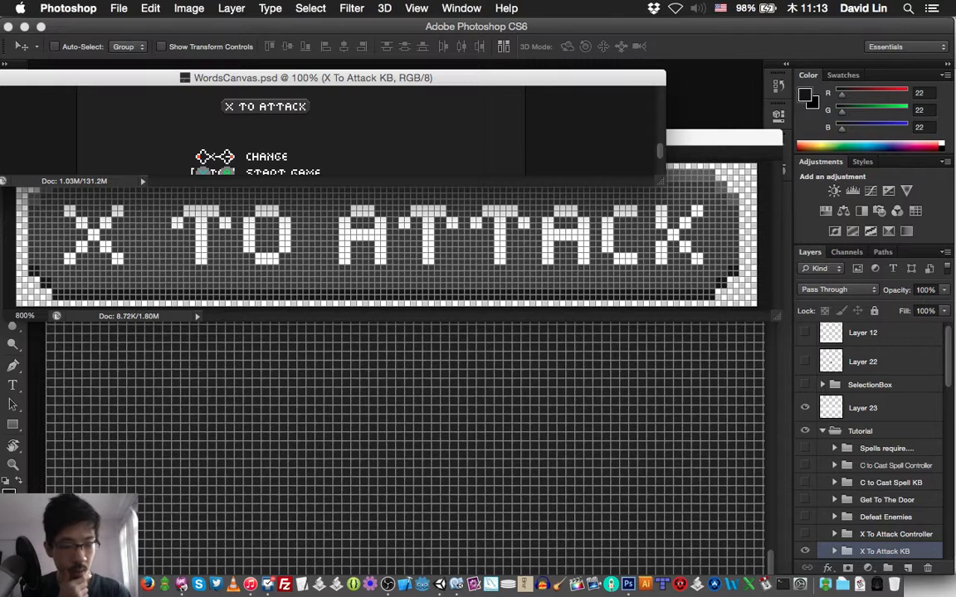
scroll(871, 448, "down", 2)
left_click(805, 477)
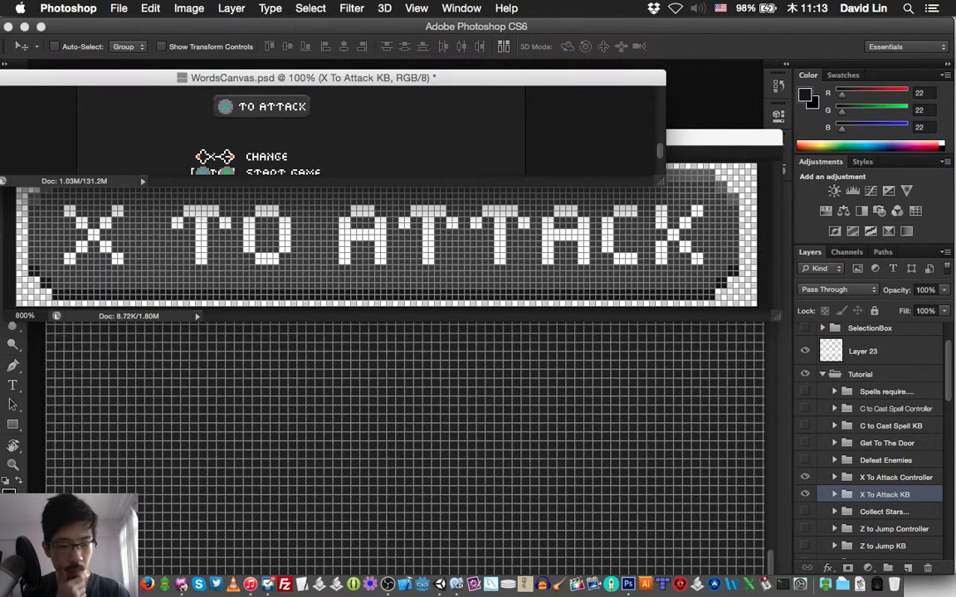
left_click(805, 495)
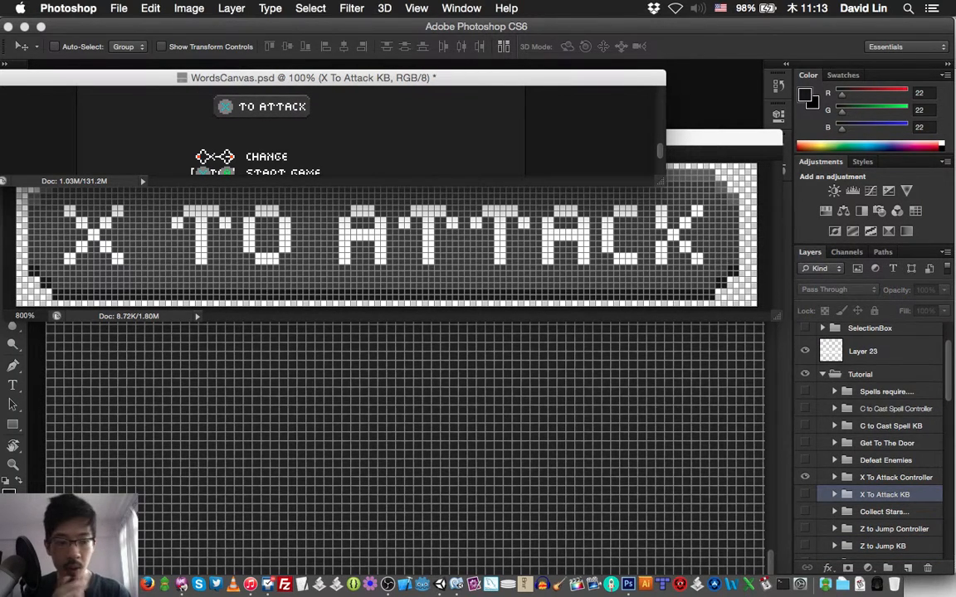
Step: Check the controller button's size with a fixed-size marquee set to 136 px wide, and clear the selection
key("m")
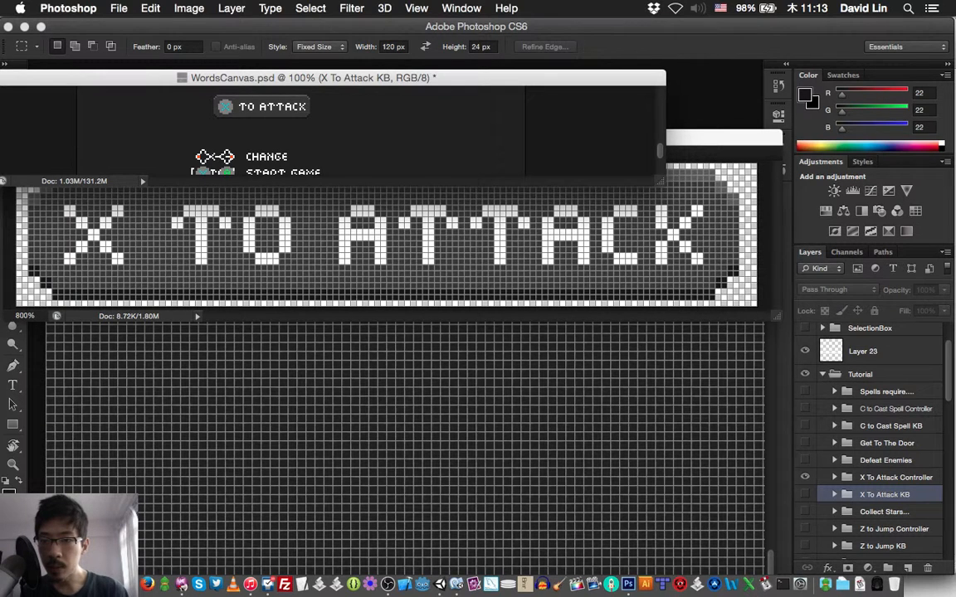
left_click(213, 95)
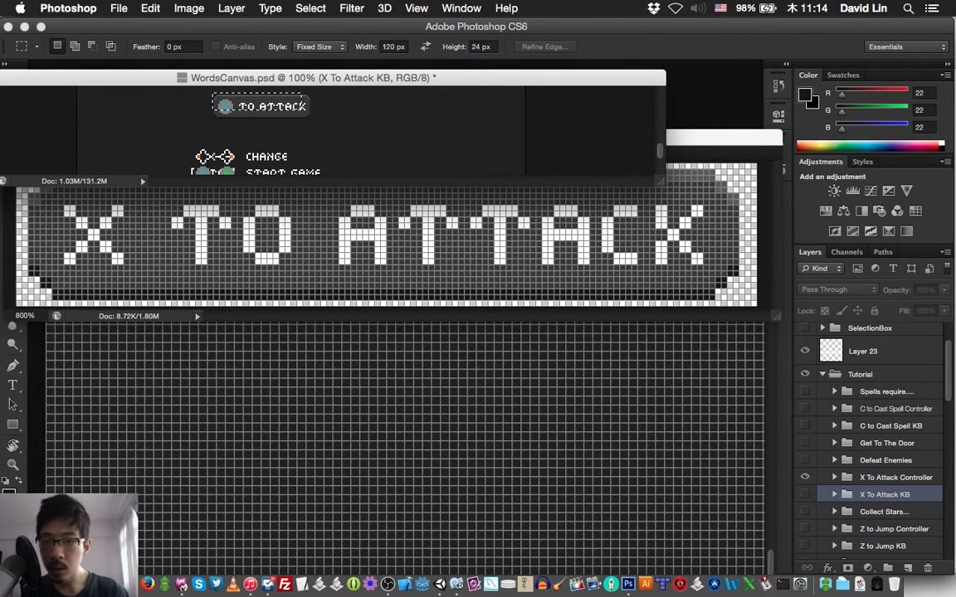
double_click(388, 48)
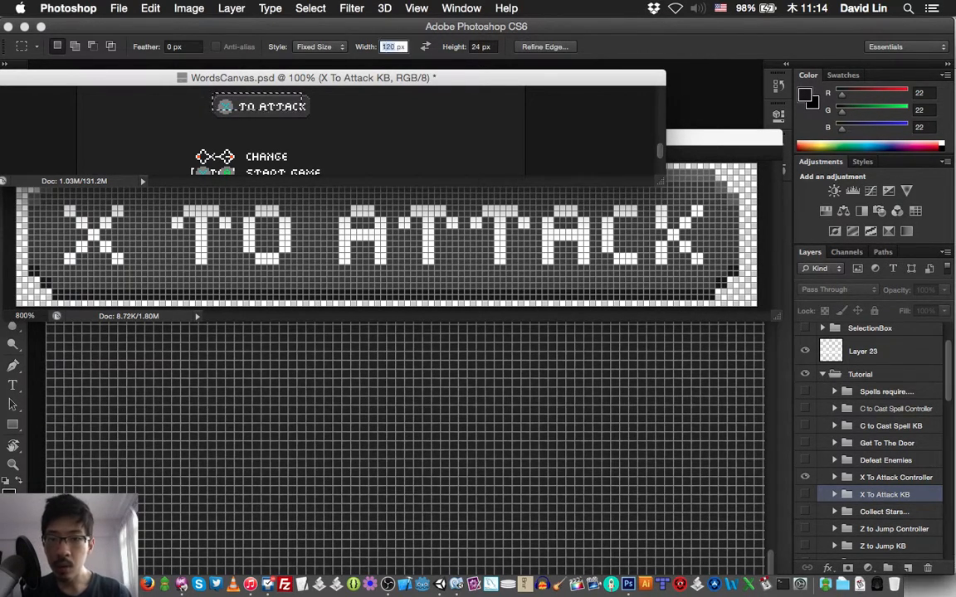
type("136")
key("Return")
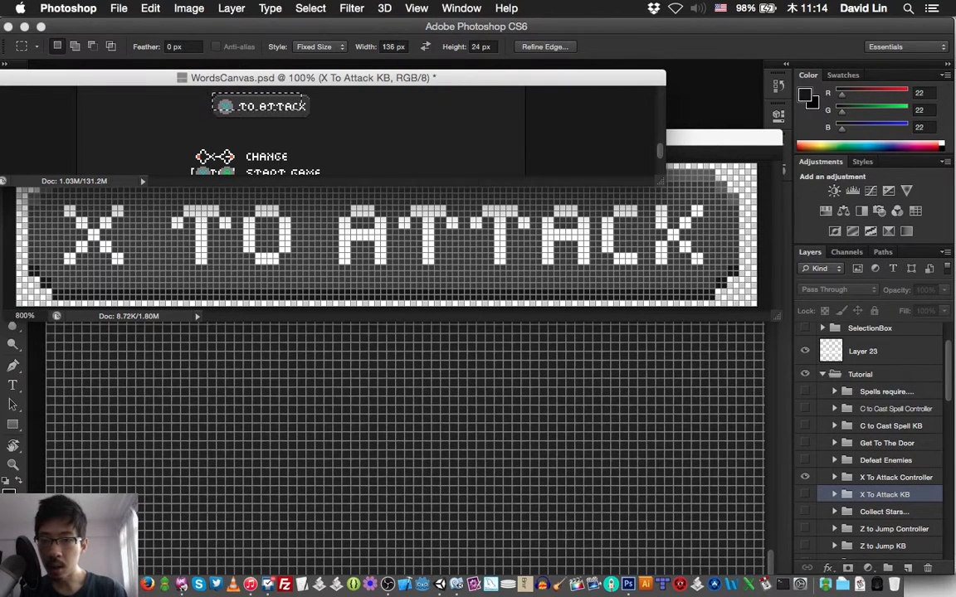
left_click(213, 92)
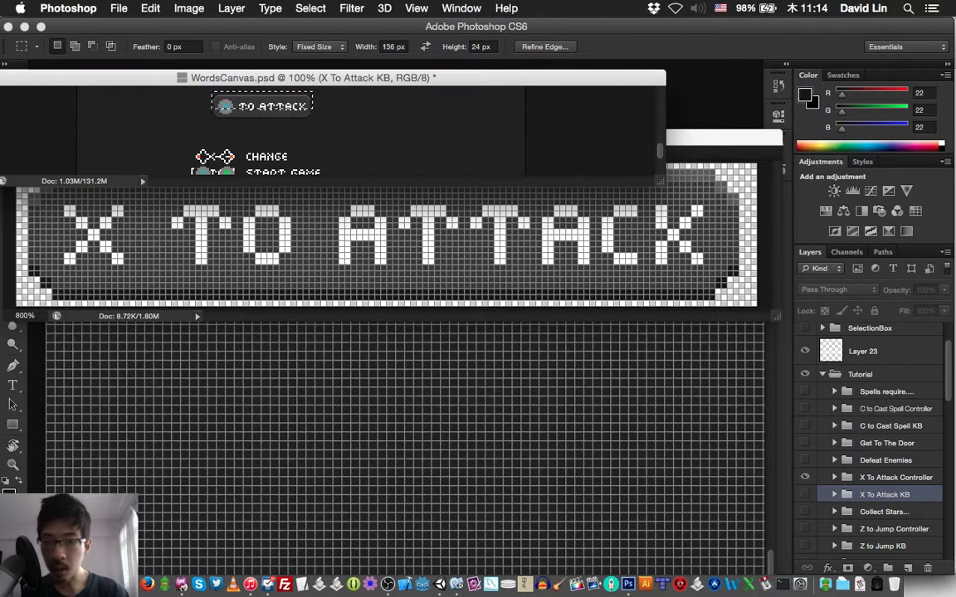
key("super+d")
Step: Create a new document 136 pixels wide and 36 pixels high
key("super+grave")
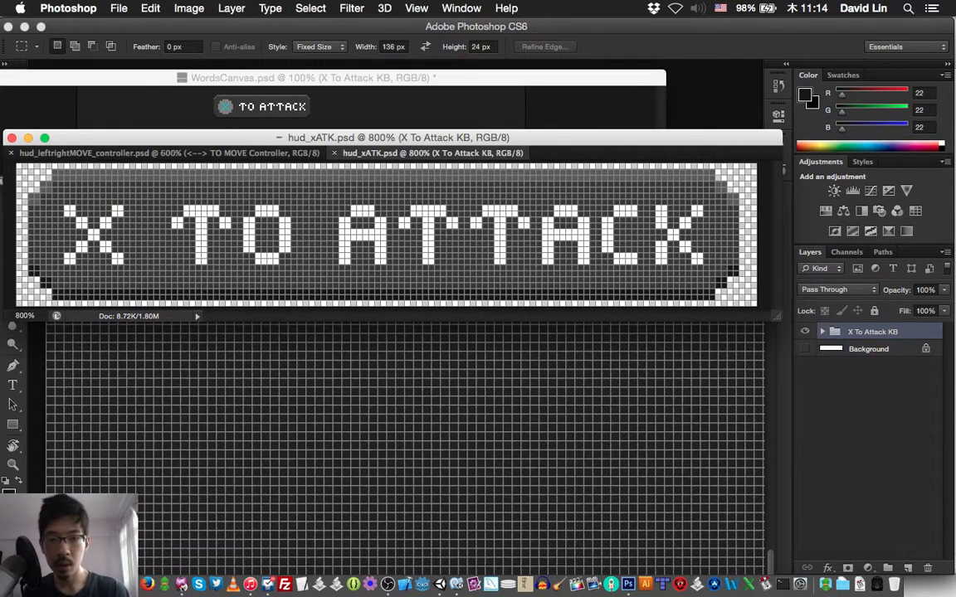
key("super+n")
key("Tab")
type("136")
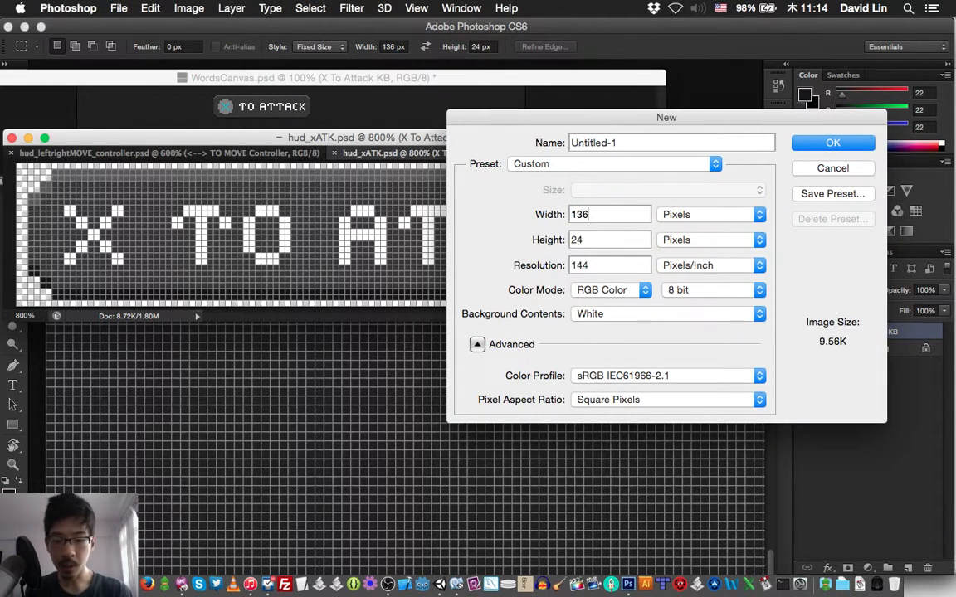
key("Tab")
type("36")
key("Return")
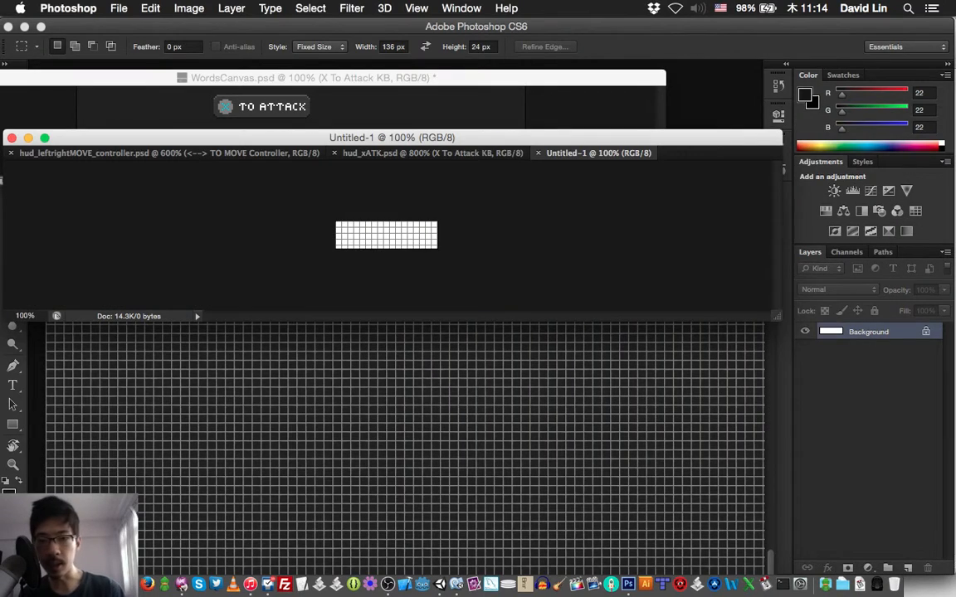
Step: Copy the X To Attack Controller group from WordsCanvas.psd into the new 136 × 36 px document
key("super+equal")
key("super+equal")
key("super+equal")
key("super+equal")
key("super+equal")
key("super+equal")
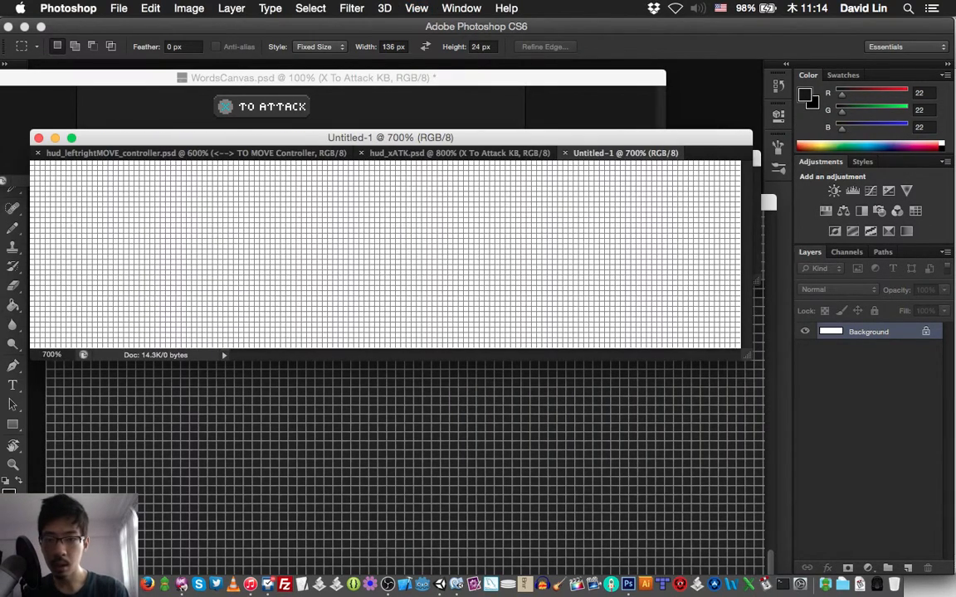
key("super+grave")
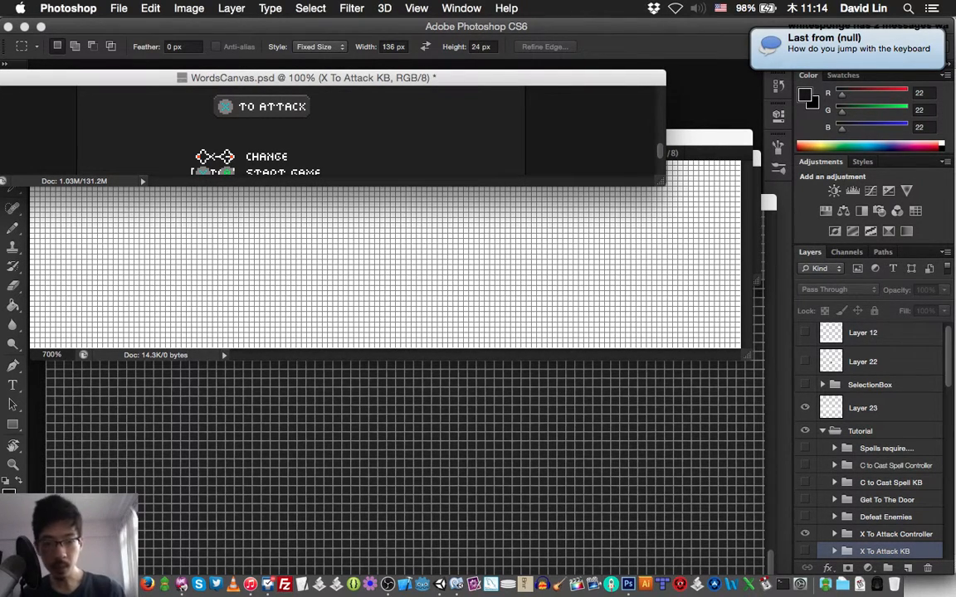
left_click(896, 534)
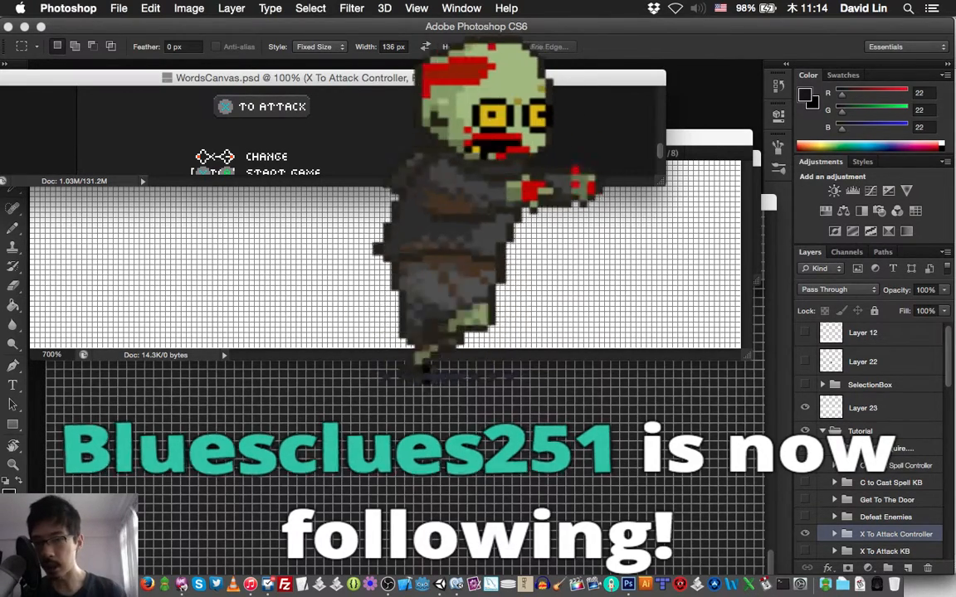
key("v")
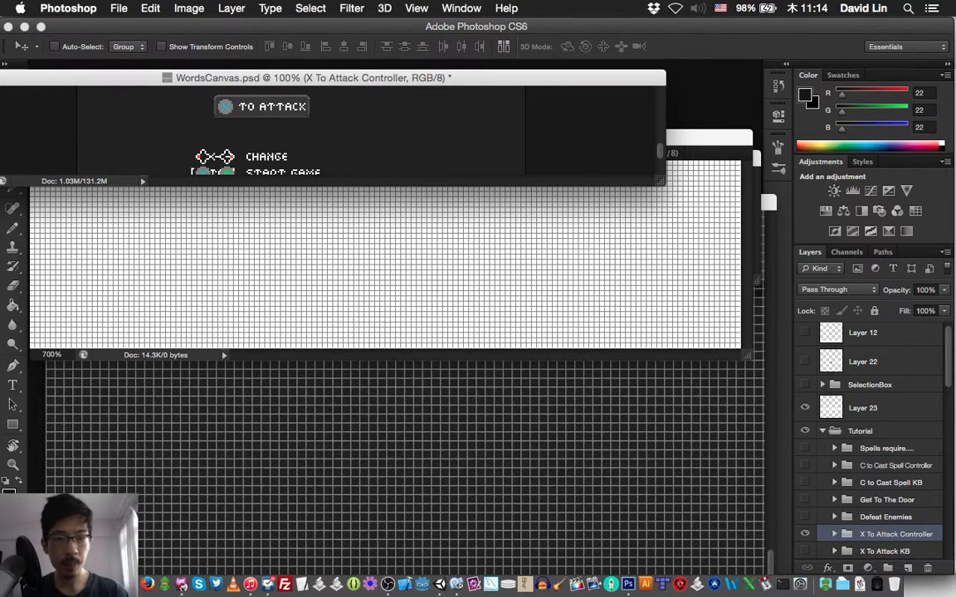
left_click_drag(322, 235, 325, 246)
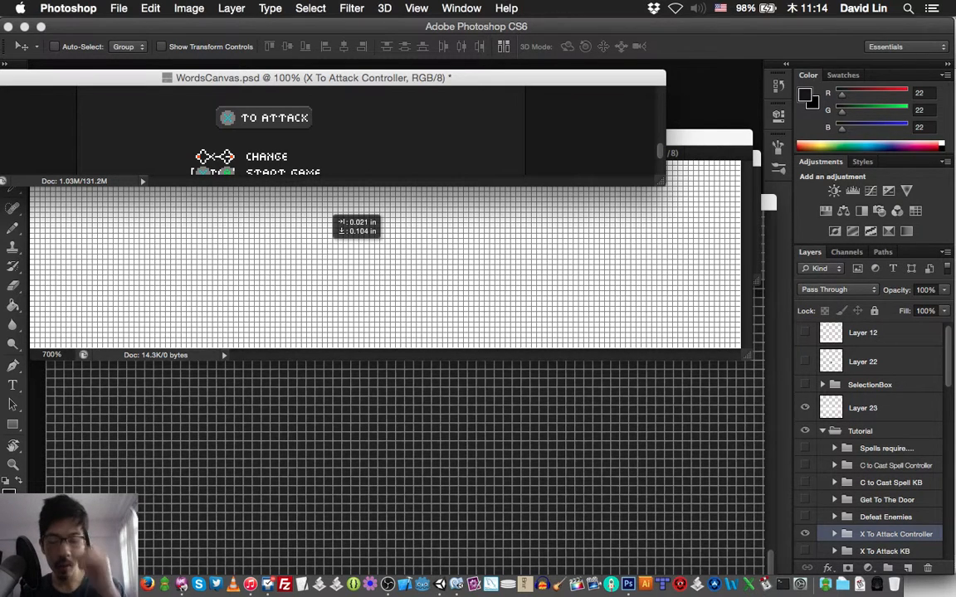
left_click_drag(325, 246, 324, 247)
Step: Nudge the copied controller button right to centre it on the canvas, and hide the Background layer
key("shift+Right")
key("shift+Right")
key("shift+Right")
key("shift+Right")
key("shift+Right")
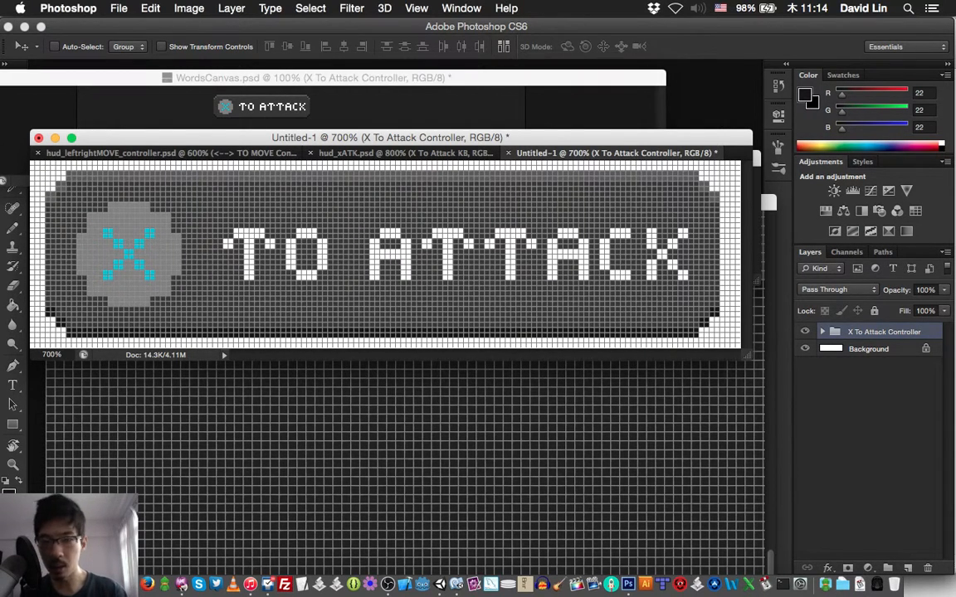
key("Right")
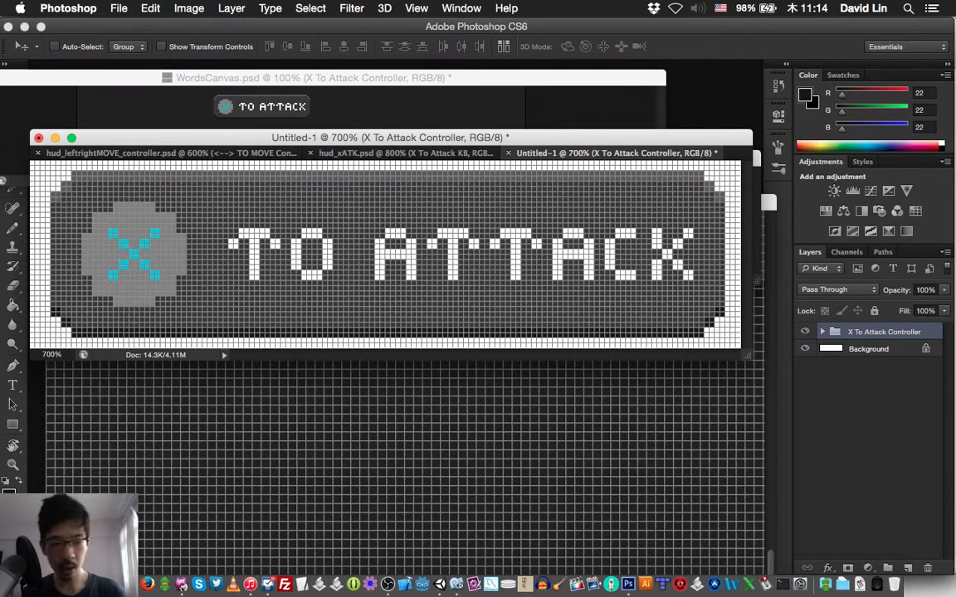
left_click_drag(749, 357, 795, 380)
left_click(803, 348)
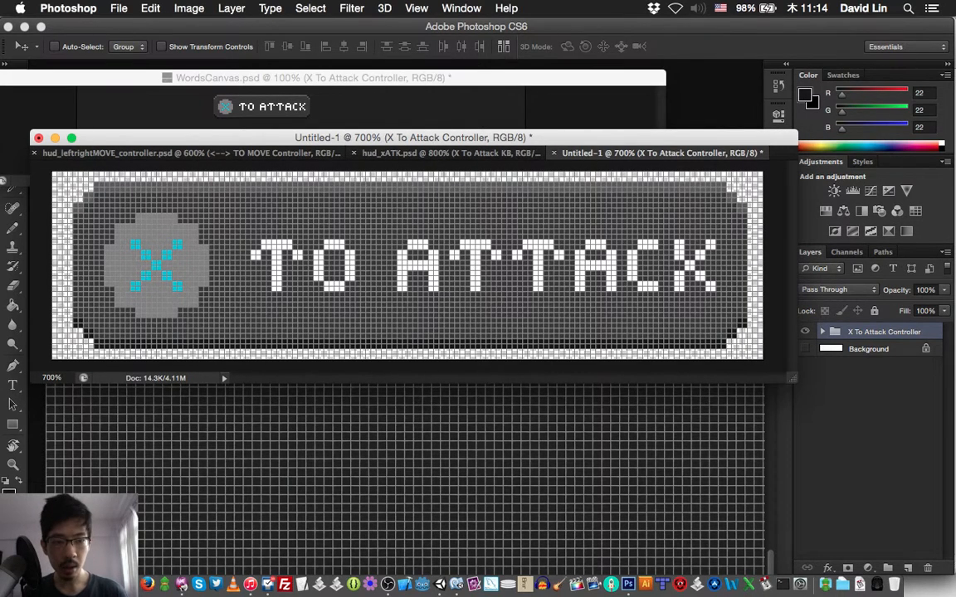
Step: Look up the existing file naming in the HUD folder, and save the document as hud_xATK_controller.psd in the FirstPlayScene folder
left_click(118, 9)
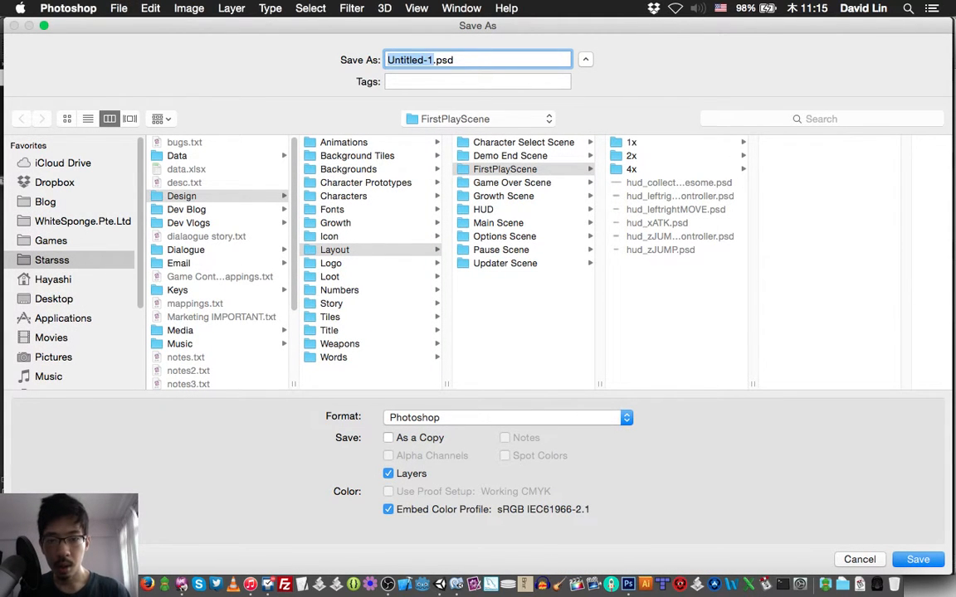
left_click(483, 209)
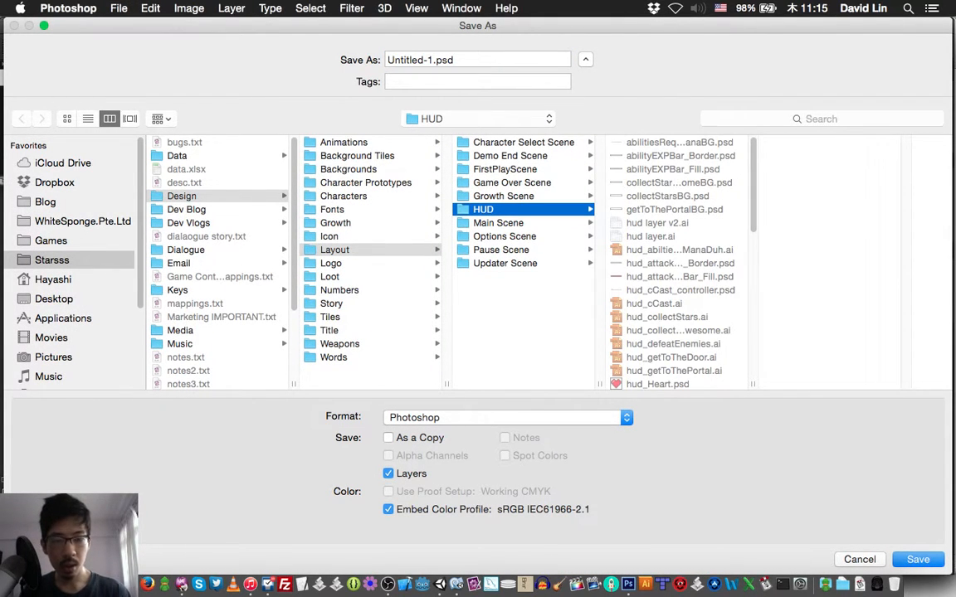
double_click(752, 384)
scroll(693, 262, "down", 8)
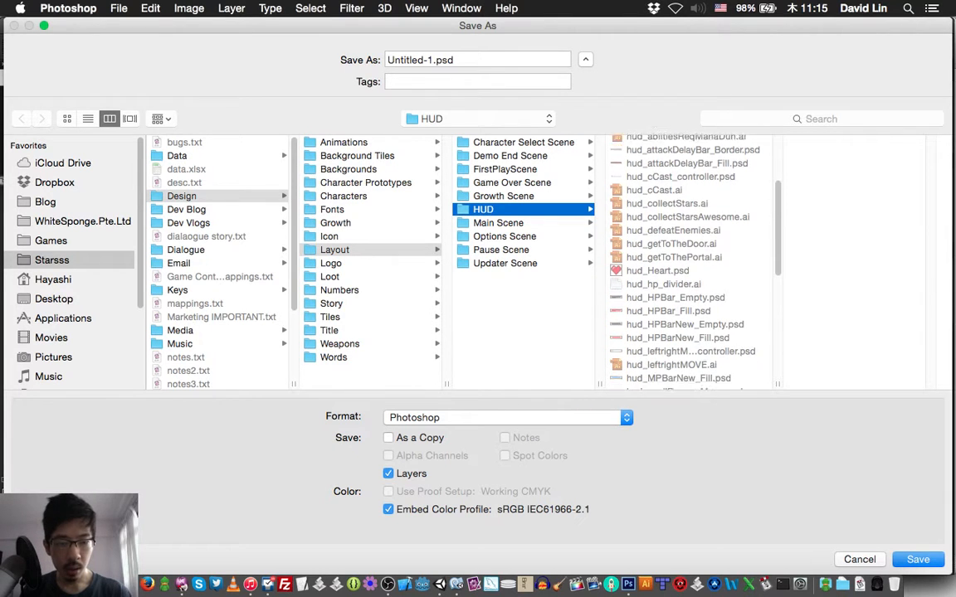
left_click_drag(388, 60, 433, 60)
type("hud_xATK")
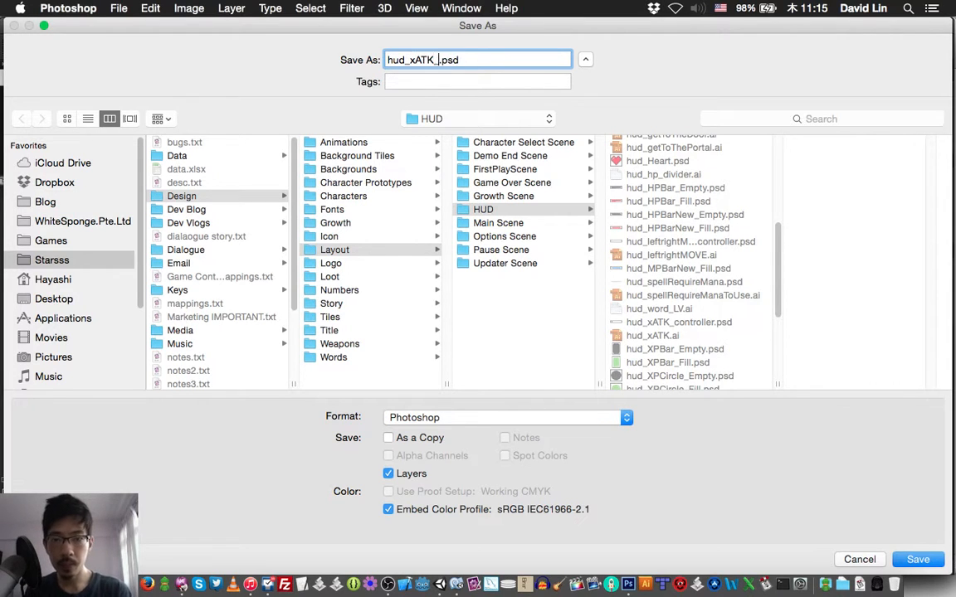
type("_controller")
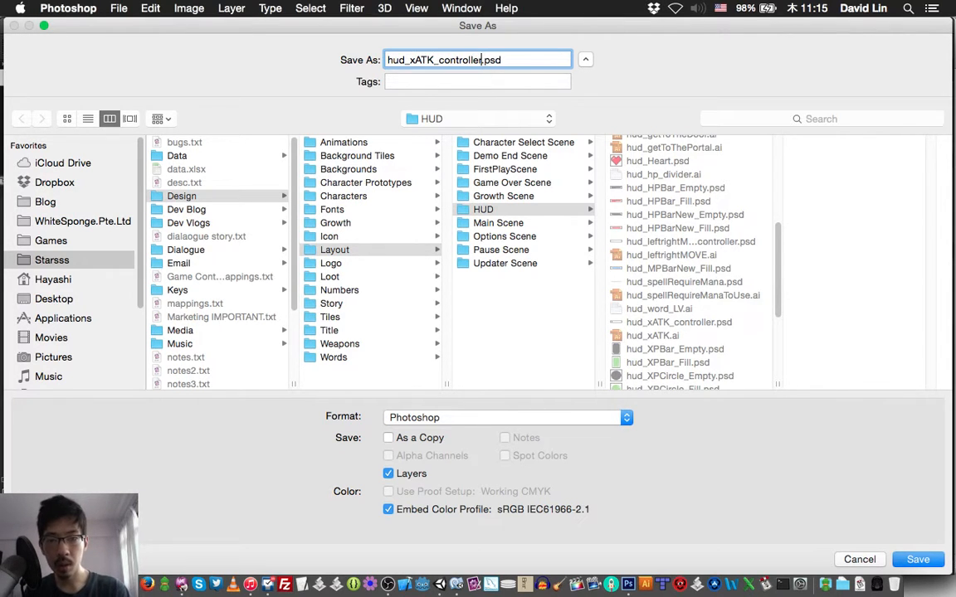
left_click(505, 169)
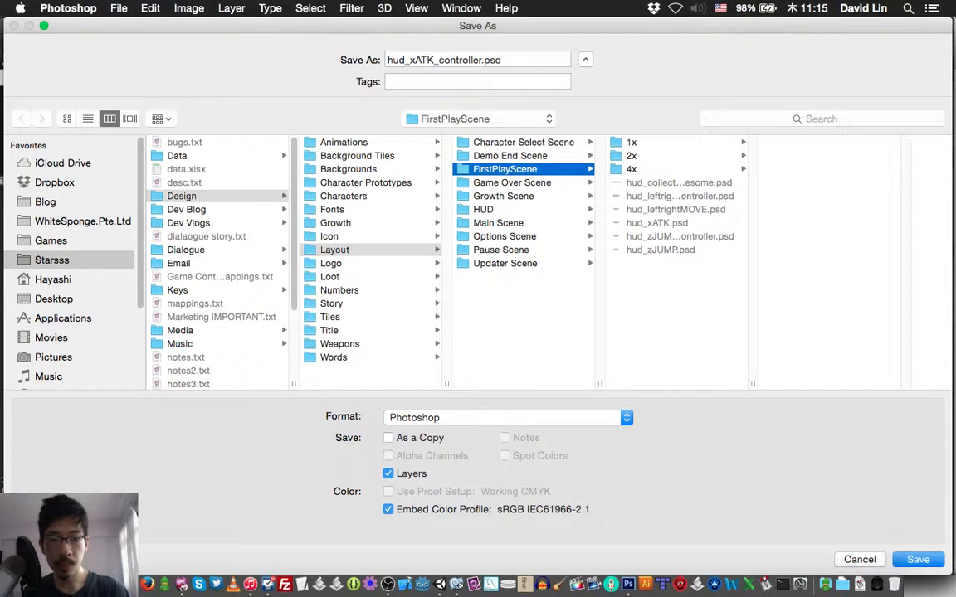
key("Return")
key("Return")
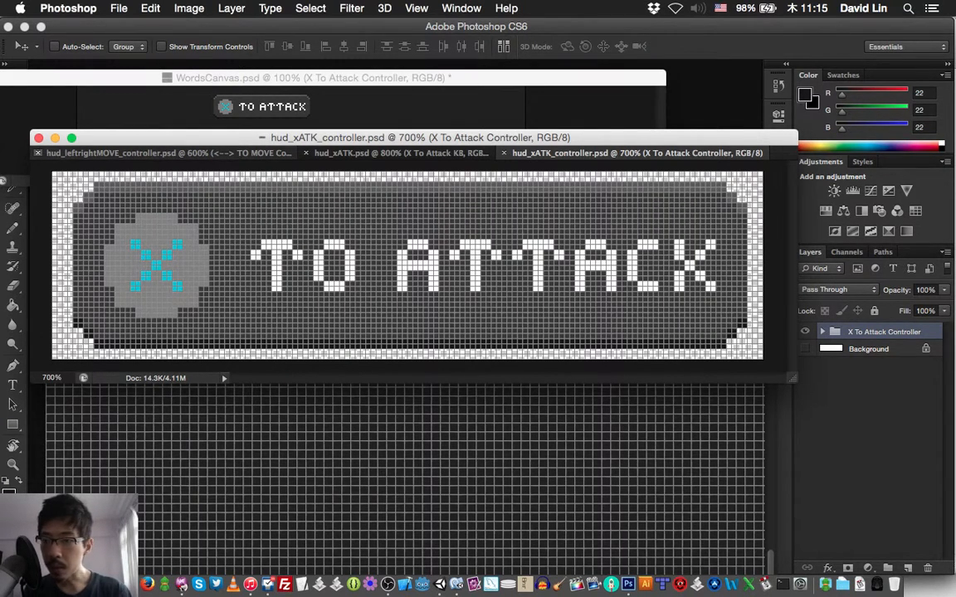
Step: Close hud_leftrightMOVE_controller.psd, then show the Defeat Enemies group instead of X To Attack Controller in WordsCanvas.psd and save it
left_click(39, 154)
left_click(332, 78)
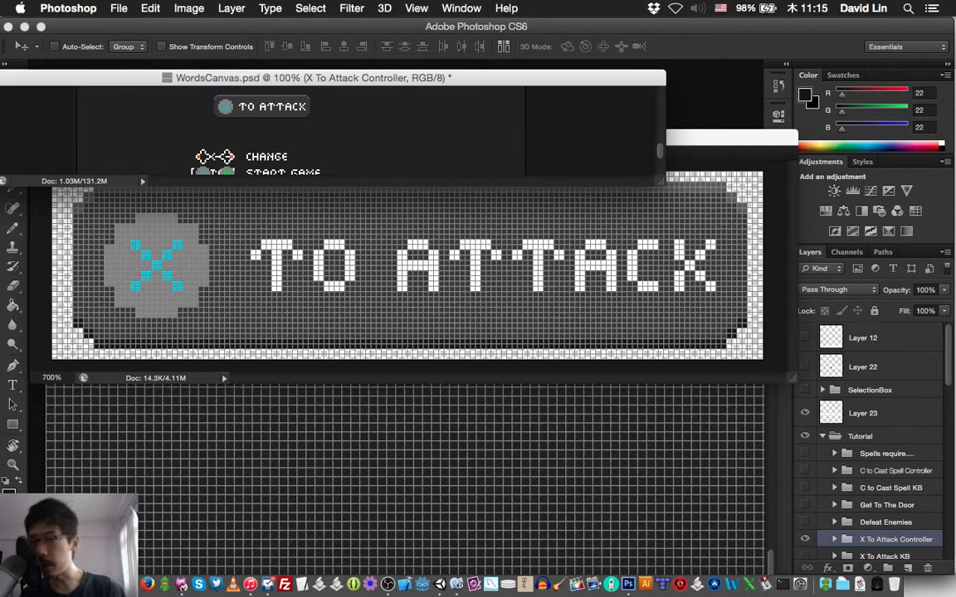
left_click(805, 522)
left_click(805, 540)
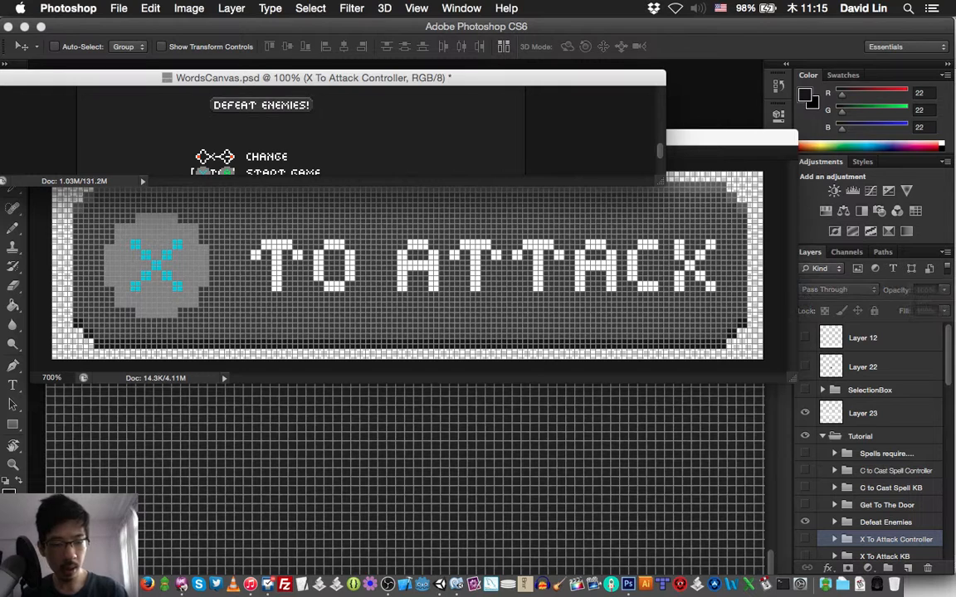
left_click(118, 8)
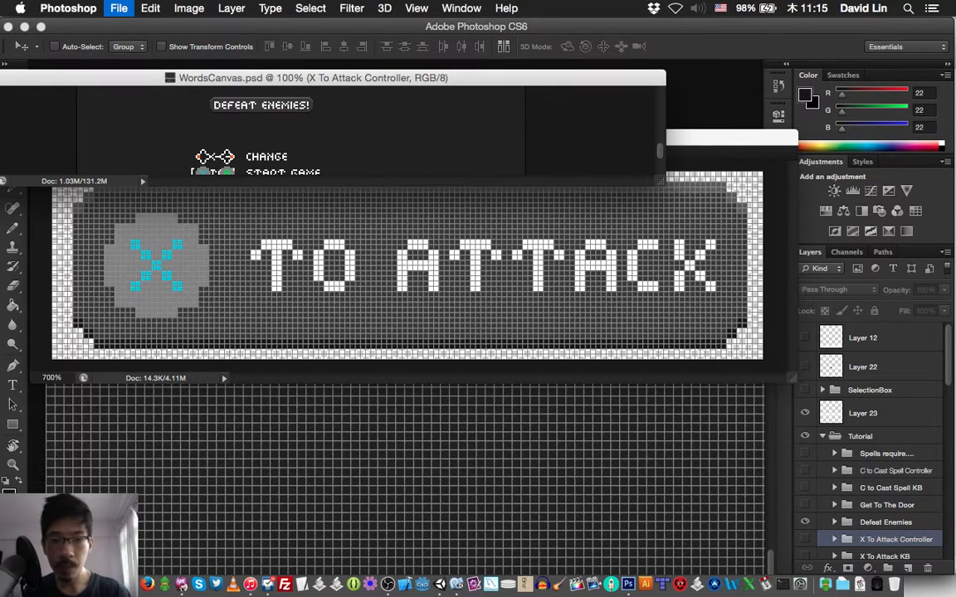
Step: Check the Defeat Enemies banner's size with the fixed-size 136 × 24 px marquee, and clear the selection
key("m")
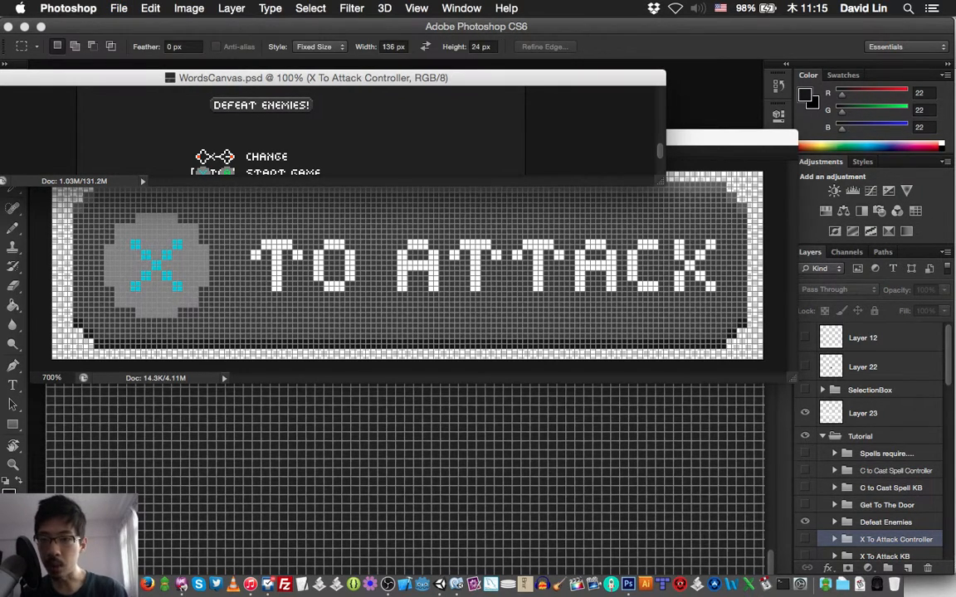
left_click(211, 98)
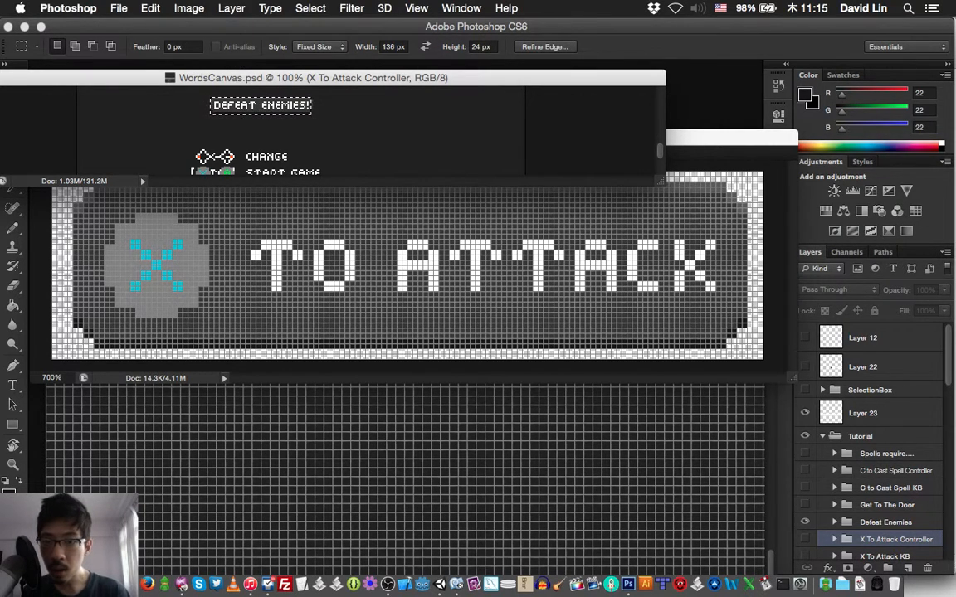
key("super+d")
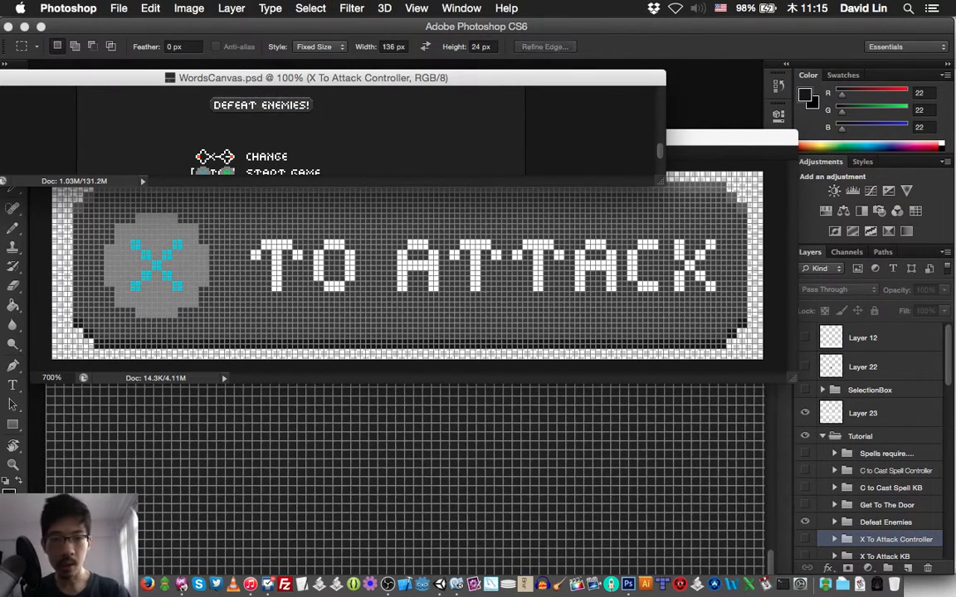
Step: Create a new document 136 pixels wide and 24 pixels high
key("super+grave")
key("super+n")
key("Tab")
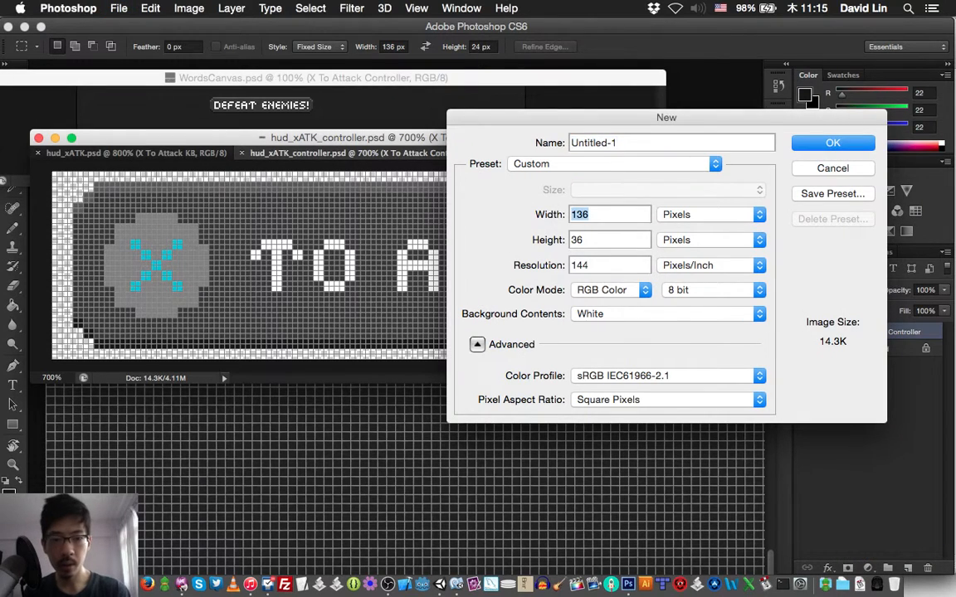
key("Tab")
type("24")
key("Return")
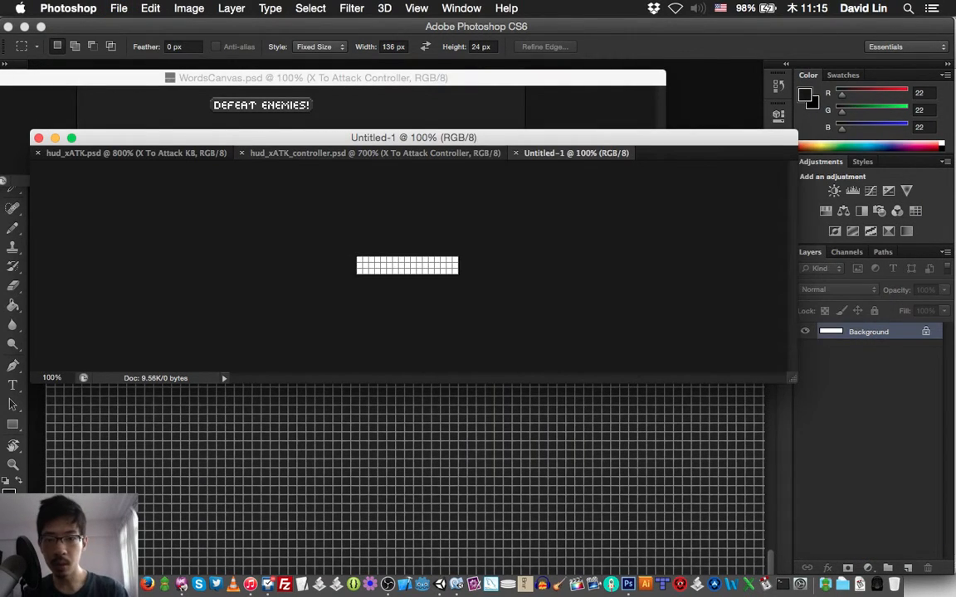
key("super+equal")
key("super+equal")
key("super+equal")
key("super+equal")
key("super+equal")
key("super+equal")
key("super+equal")
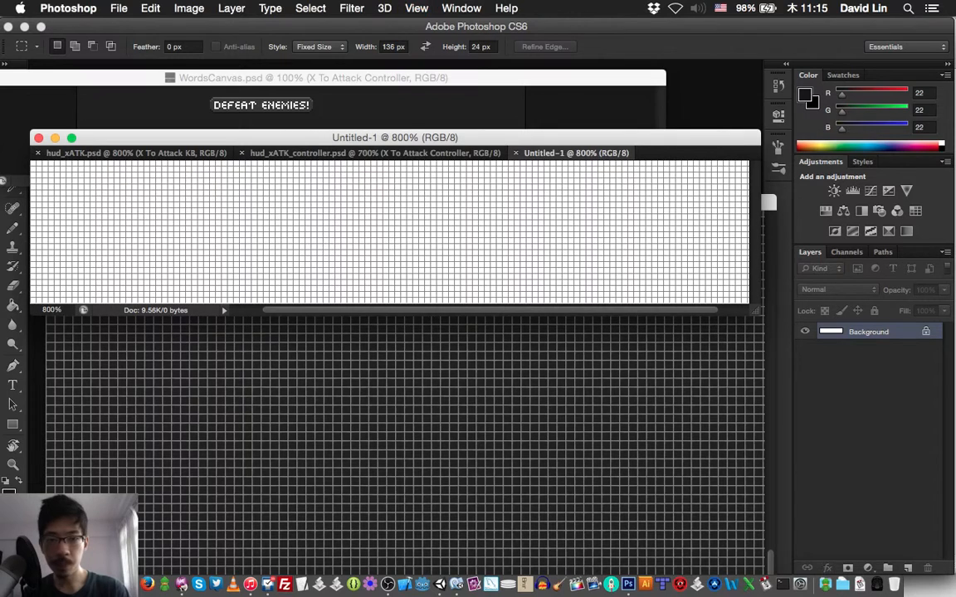
key("super+minus")
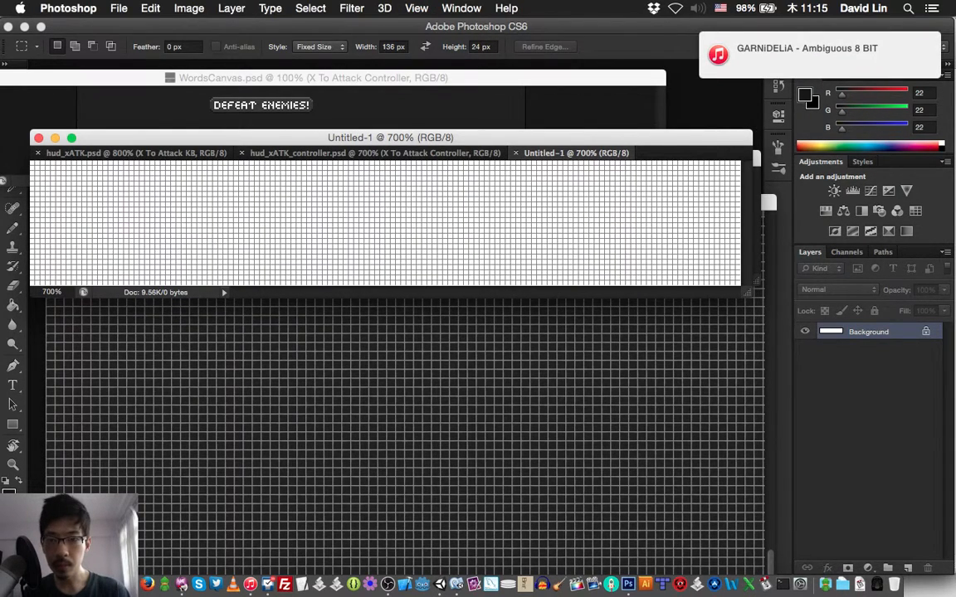
Step: Copy the Defeat Enemies group from WordsCanvas.psd into the new 136 × 24 px document
key("super+grave")
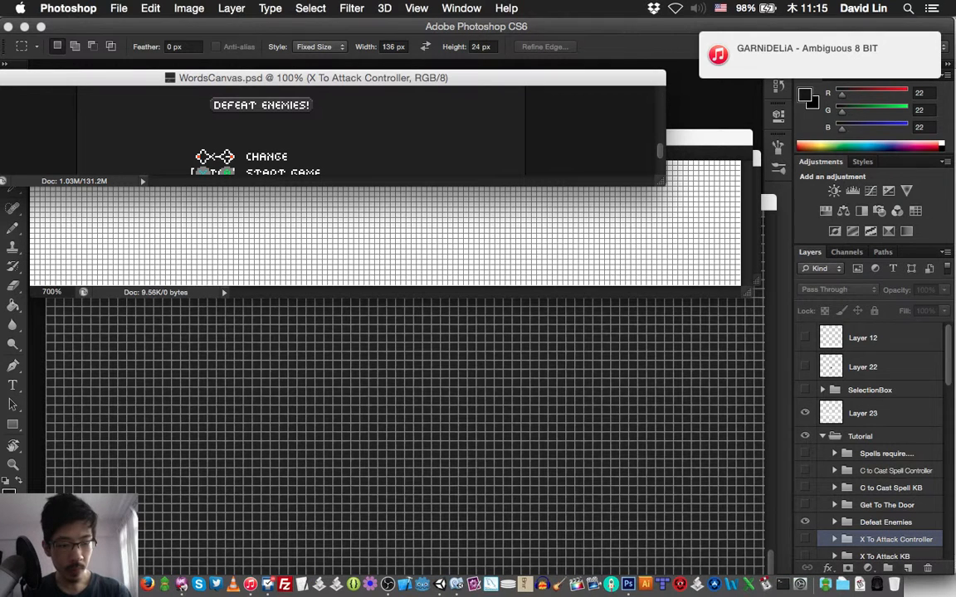
left_click(885, 522)
key("v")
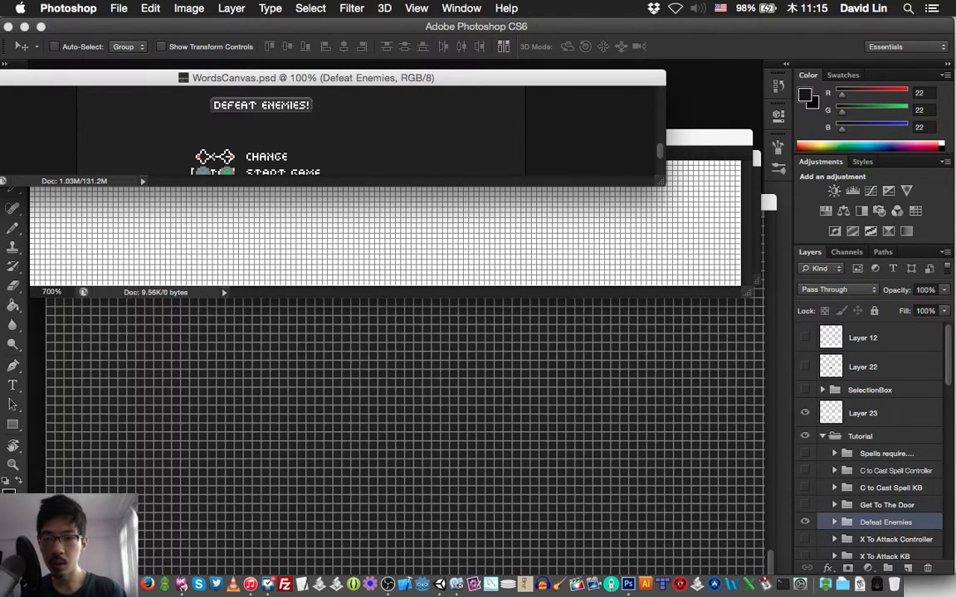
left_click_drag(328, 159, 332, 193)
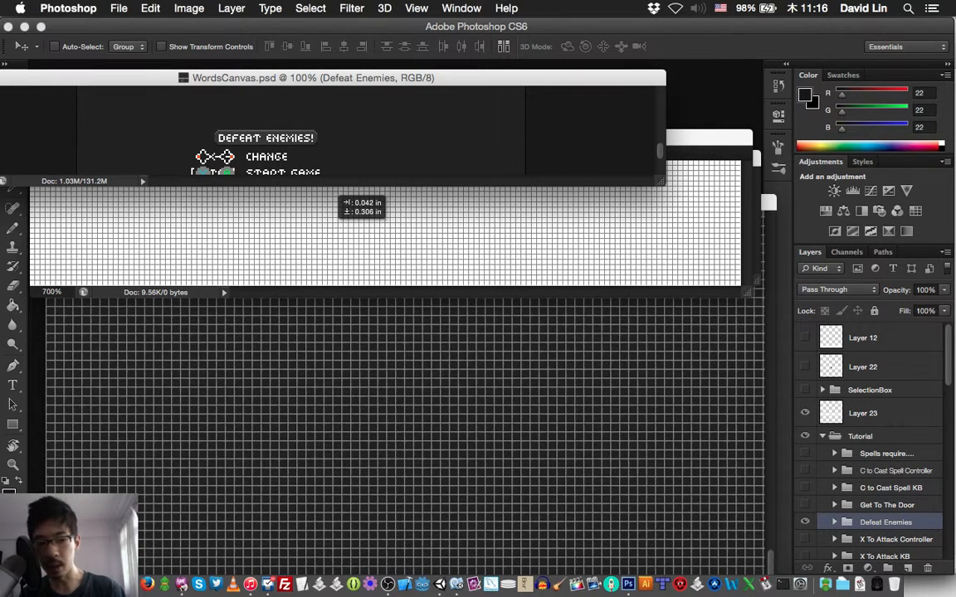
left_click_drag(332, 192, 332, 192)
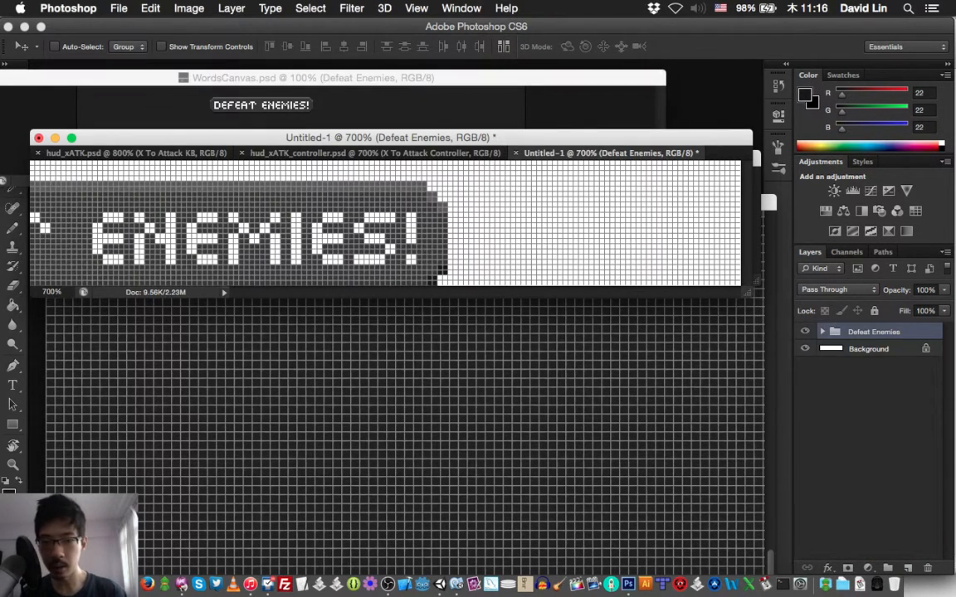
Step: Try to centre the Defeat Enemies banner on the 136 px wide canvas by nudging it up and right
key("Up")
key("shift+Right")
key("shift+Right")
key("shift+Right")
key("shift+Right")
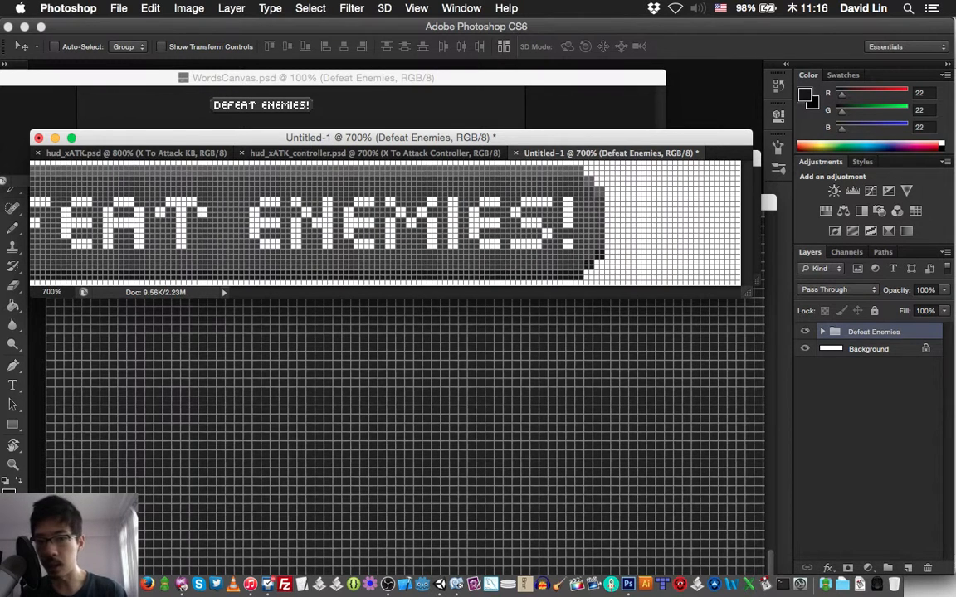
key("shift+Right")
key("Right")
key("Right")
key("Right")
key("Right")
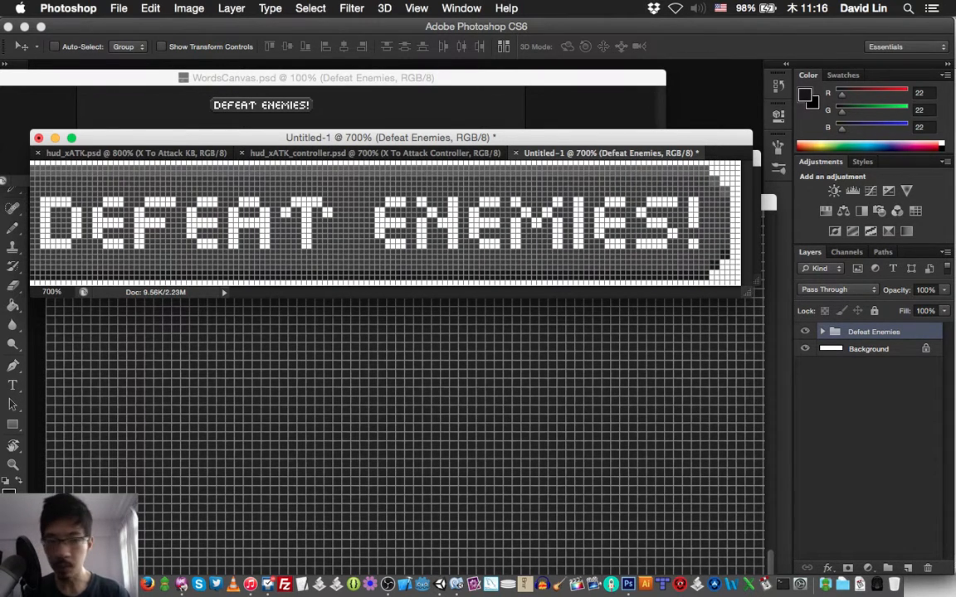
key("Right")
key("Right")
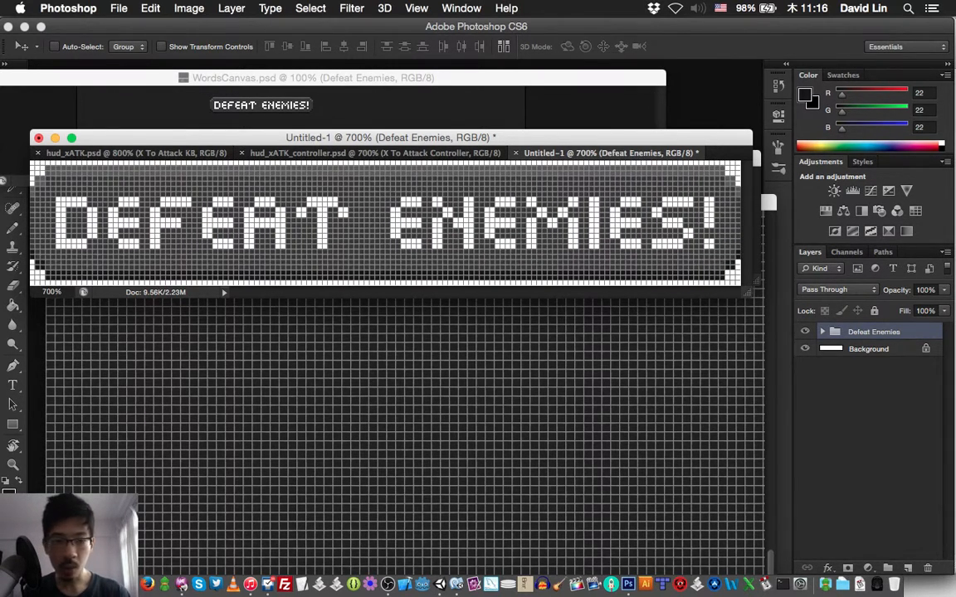
key("Right")
key("Right")
key("Left")
key("Left")
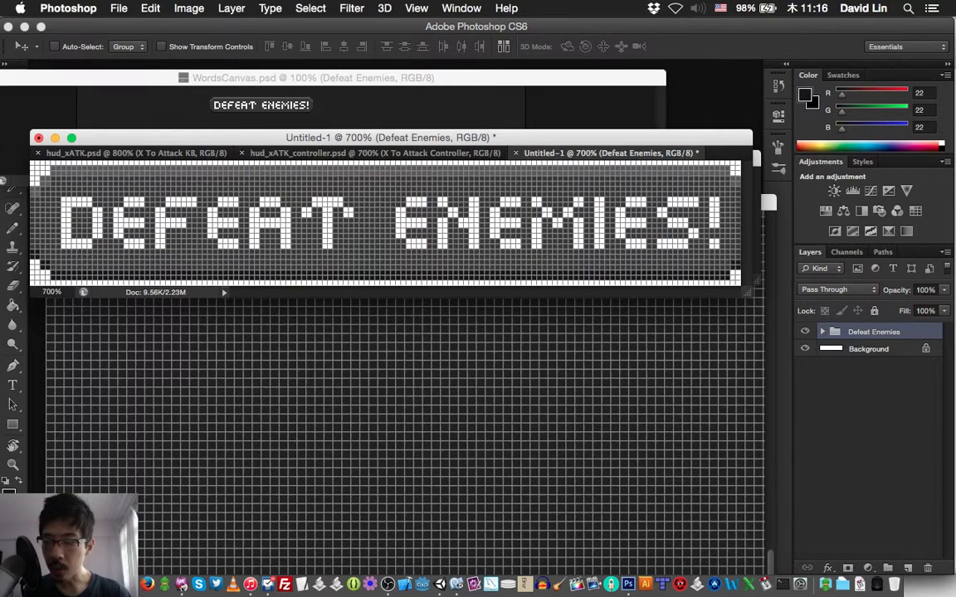
Step: Create a wider new document, 140 pixels wide and 24 pixels high
key("super+n")
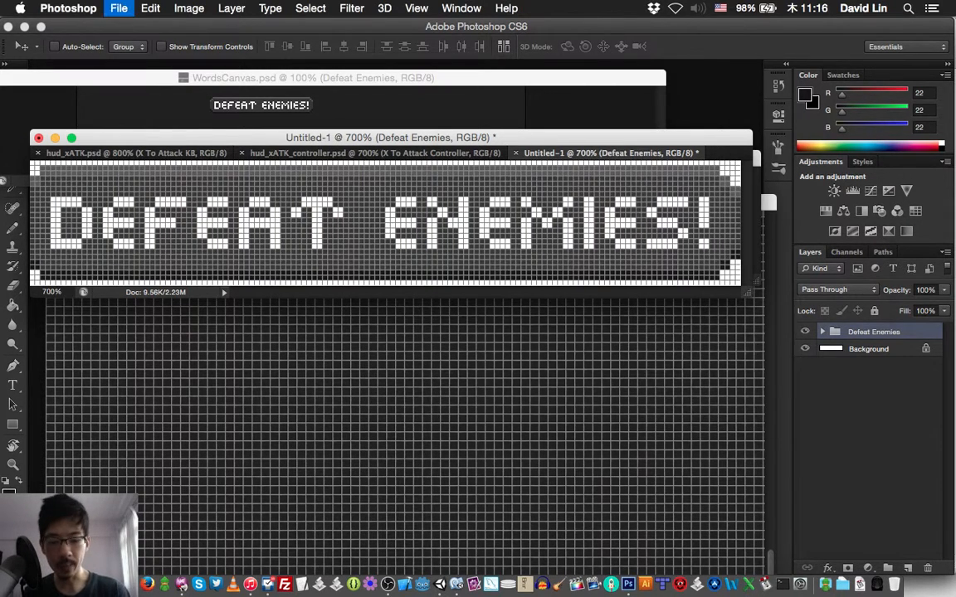
key("Tab")
type("140")
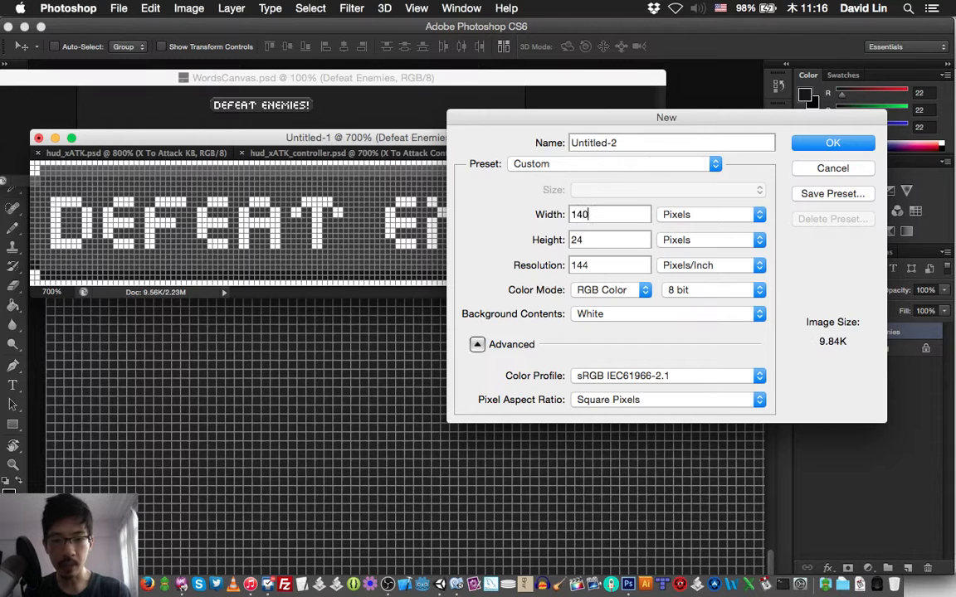
key("Return")
key("g")
key("v")
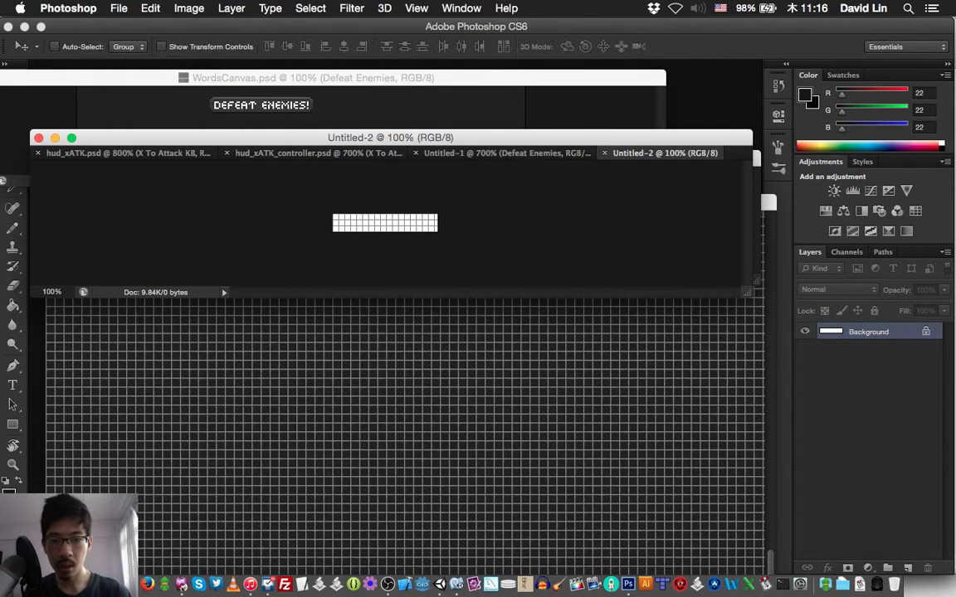
key("super+equal")
key("super+equal")
key("super+equal")
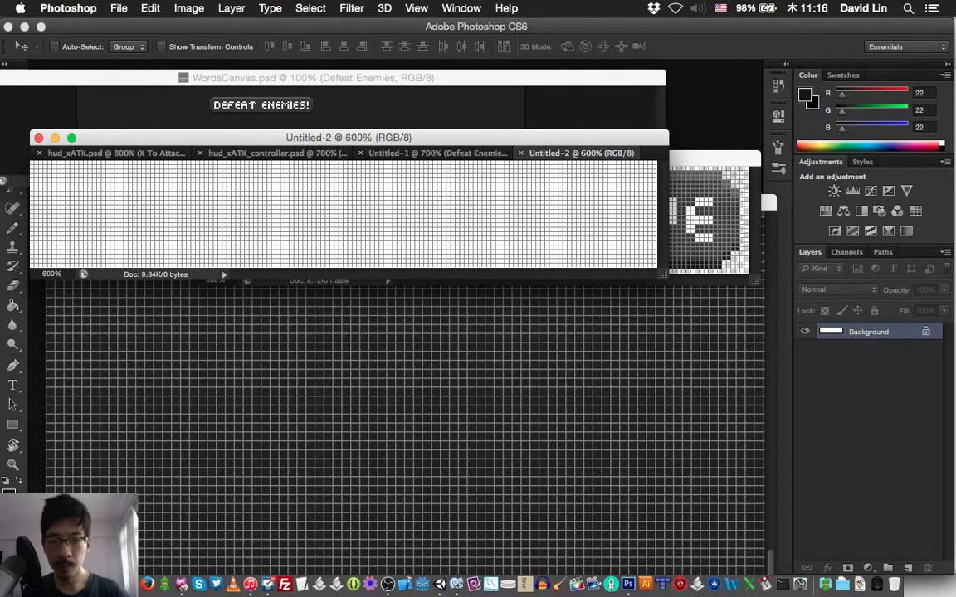
Step: Copy the Defeat Enemies group centred into the 140 × 24 px document, and close the 136 × 24 px document without saving
key("ctrl+shift+Tab")
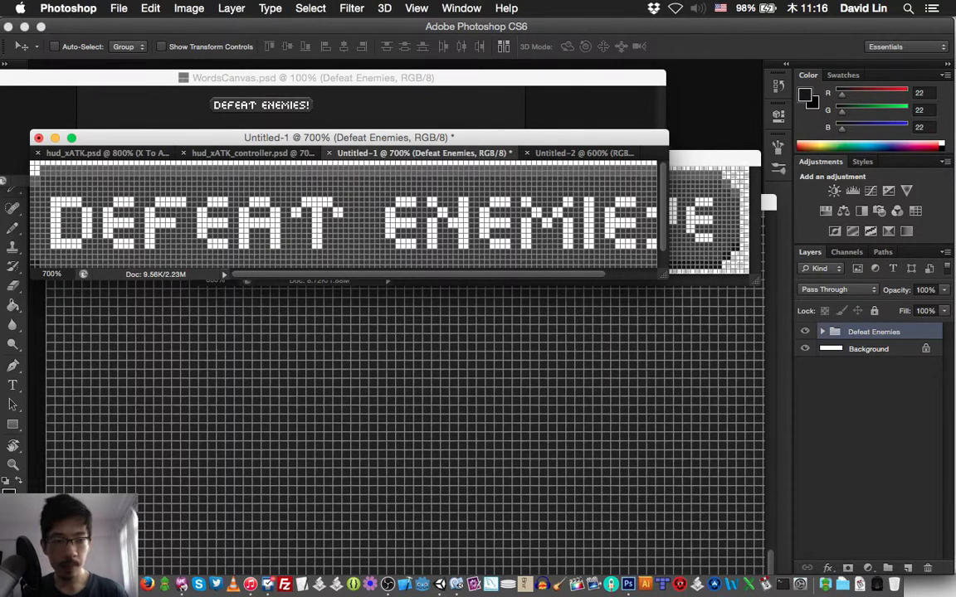
key("ctrl+Tab")
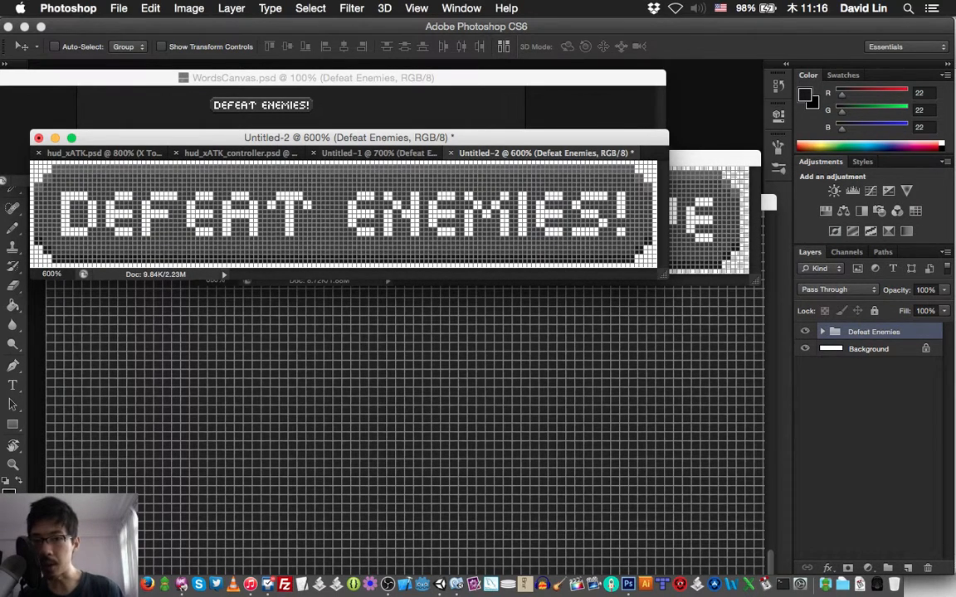
left_click(313, 153)
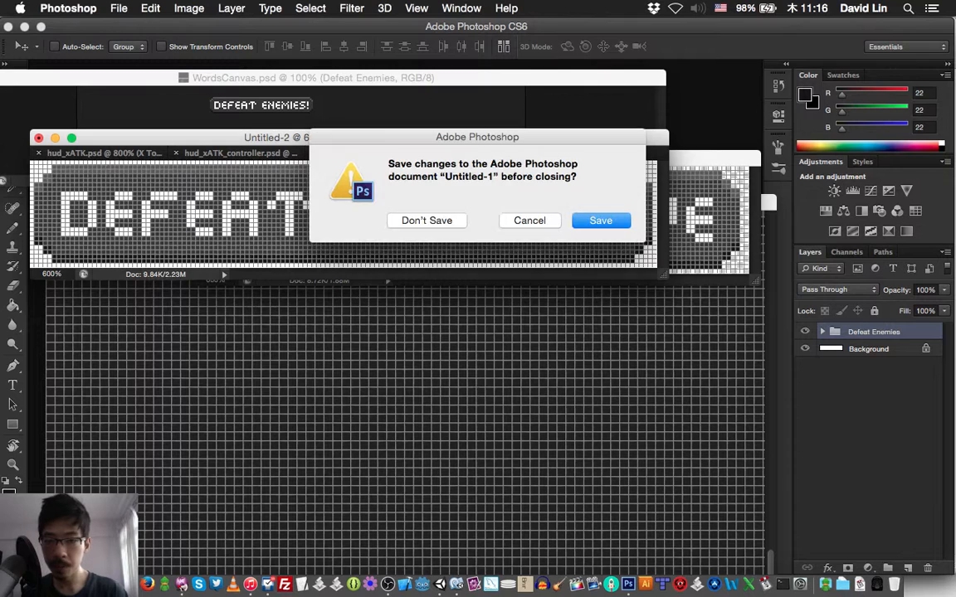
left_click(426, 221)
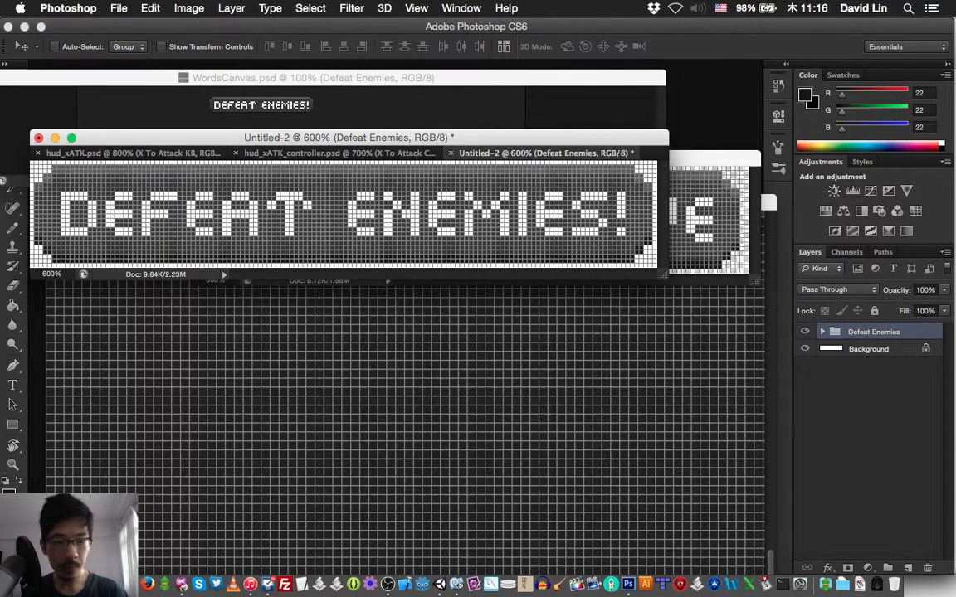
Step: Hide the Background layer, start saving the document, and check the existing file names in the HUD folder
left_click(804, 349)
key("super+s")
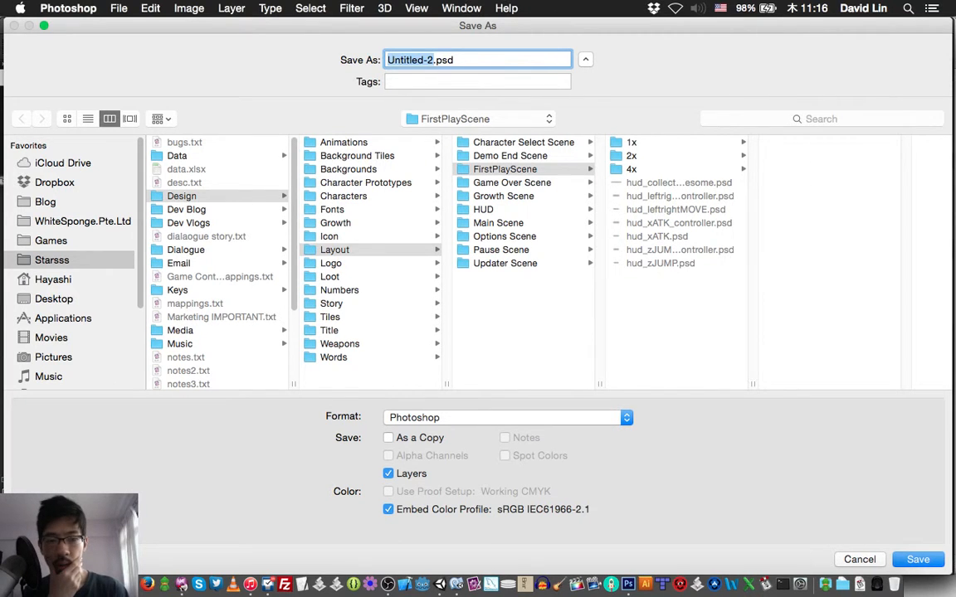
left_click(483, 210)
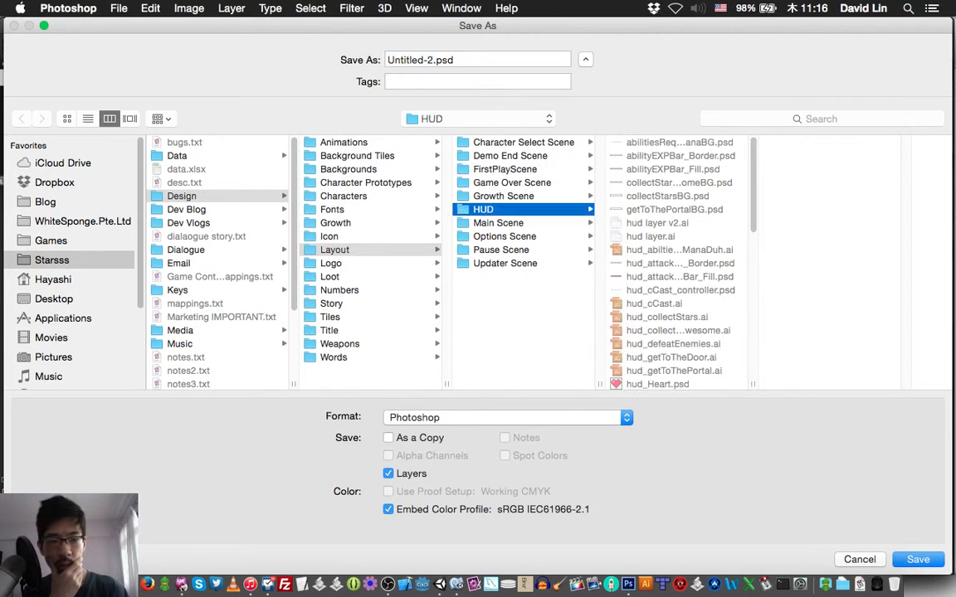
double_click(753, 384)
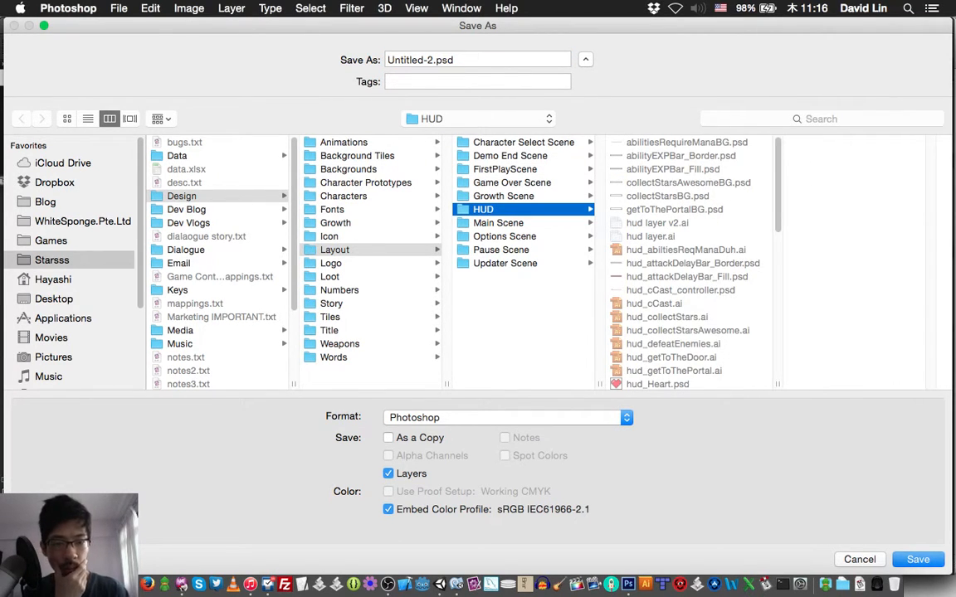
scroll(693, 266, "down", 2)
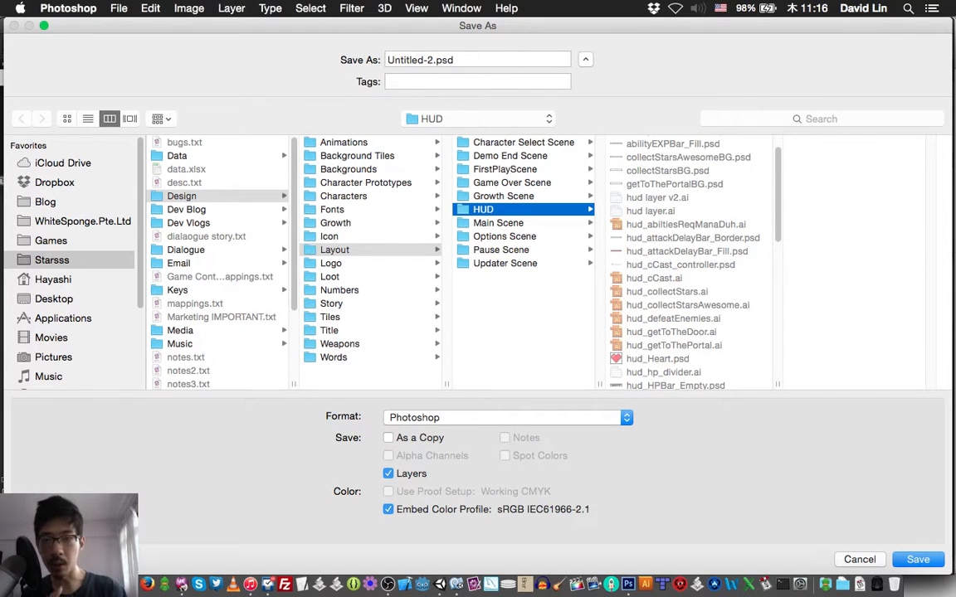
key("Tab")
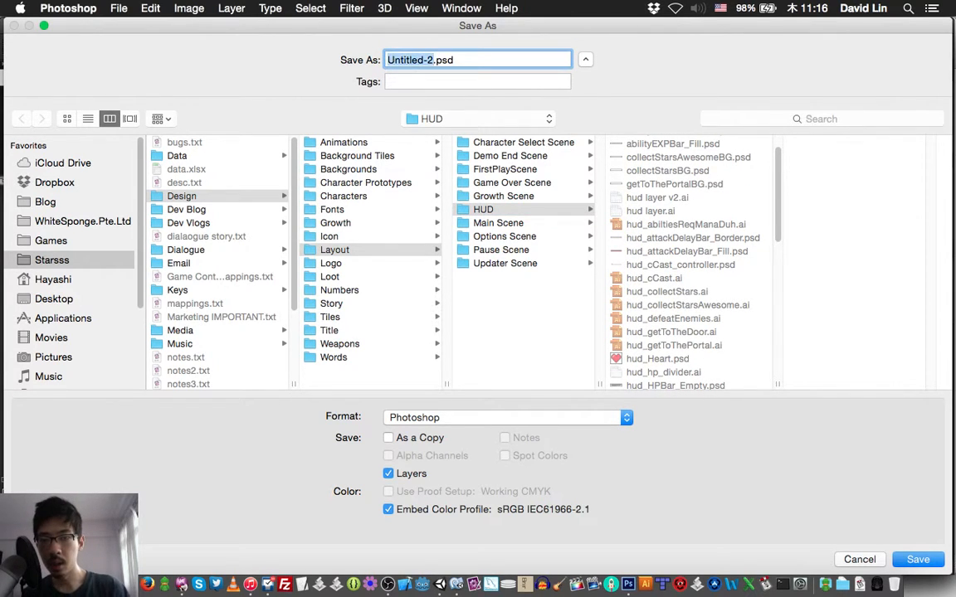
Step: Save the banner as hud_defeatEnemies.psd in the FirstPlayScene folder and close the document
type("hud_de")
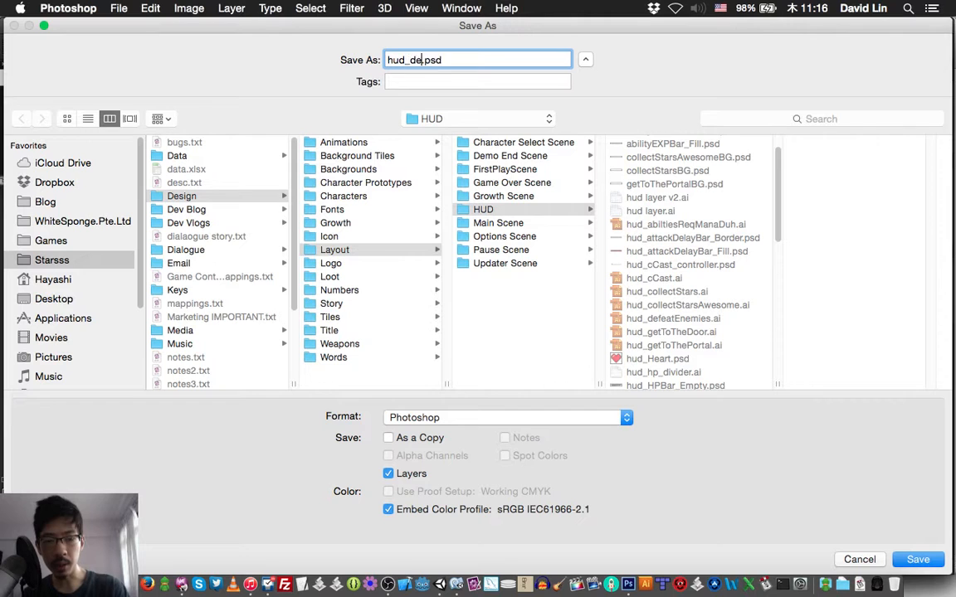
type("featEnemies")
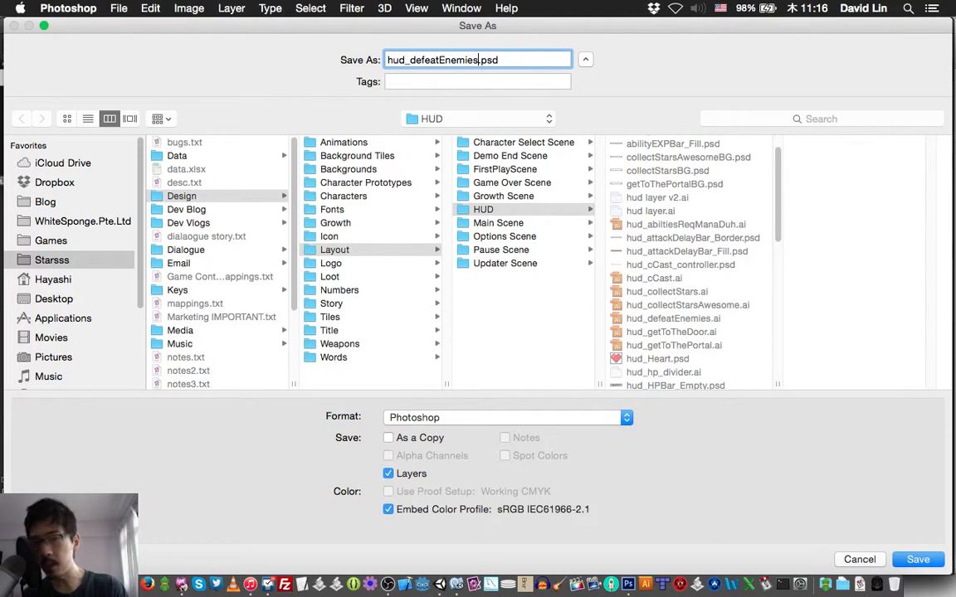
left_click(508, 169)
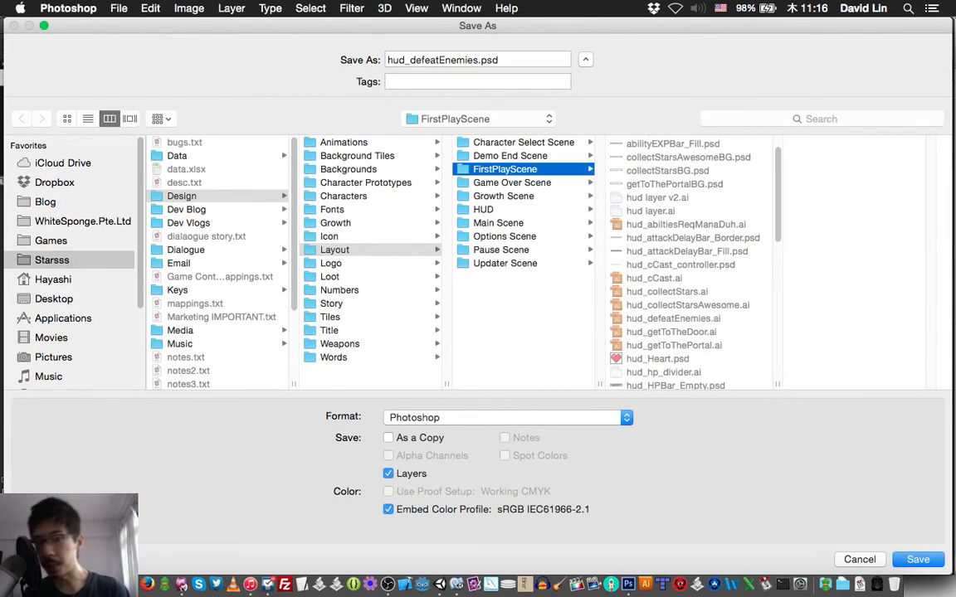
key("Return")
key("Return")
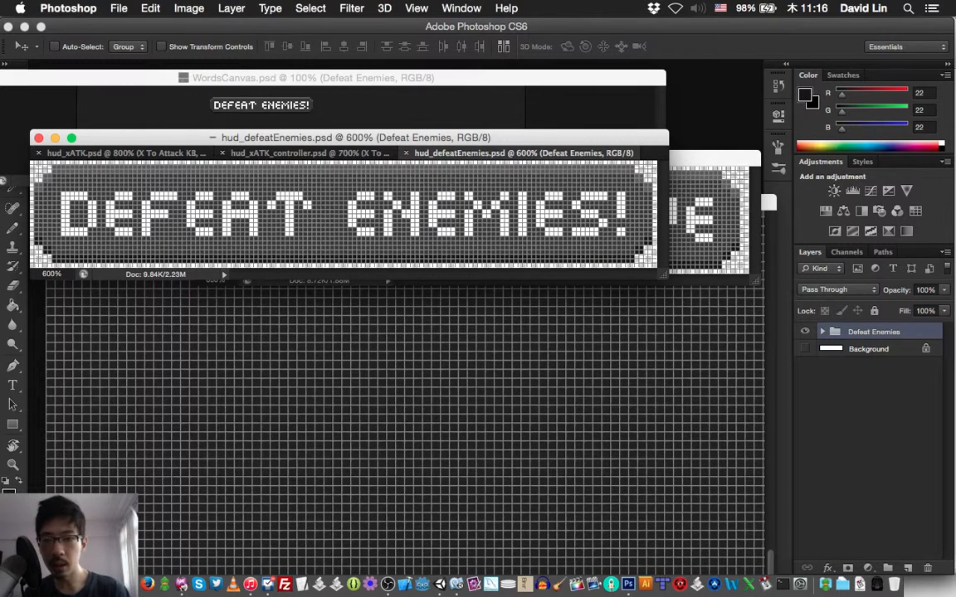
left_click(406, 152)
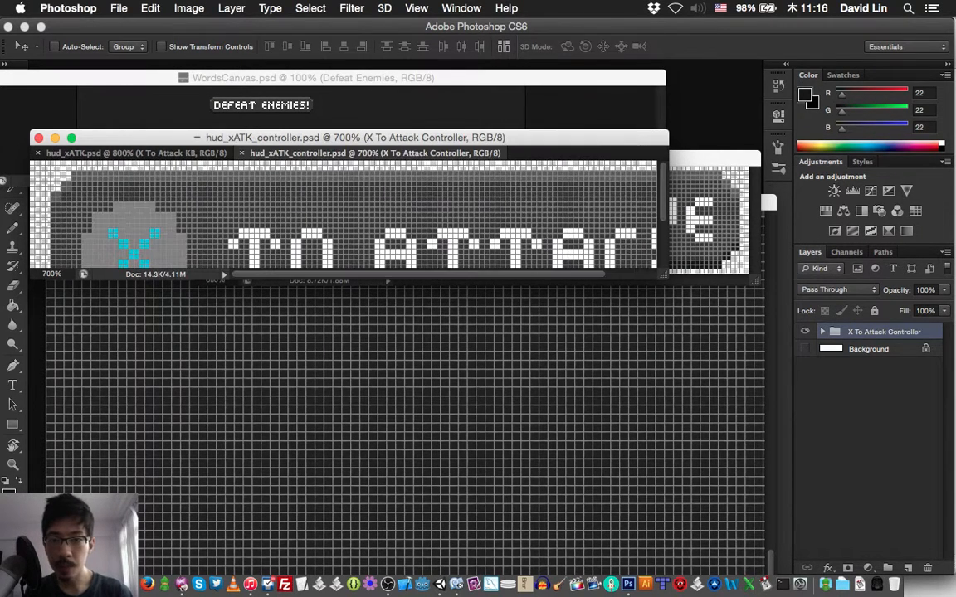
Step: Show the Get To The Door group in WordsCanvas.psd and hide the Defeat Enemies group
left_click(405, 78)
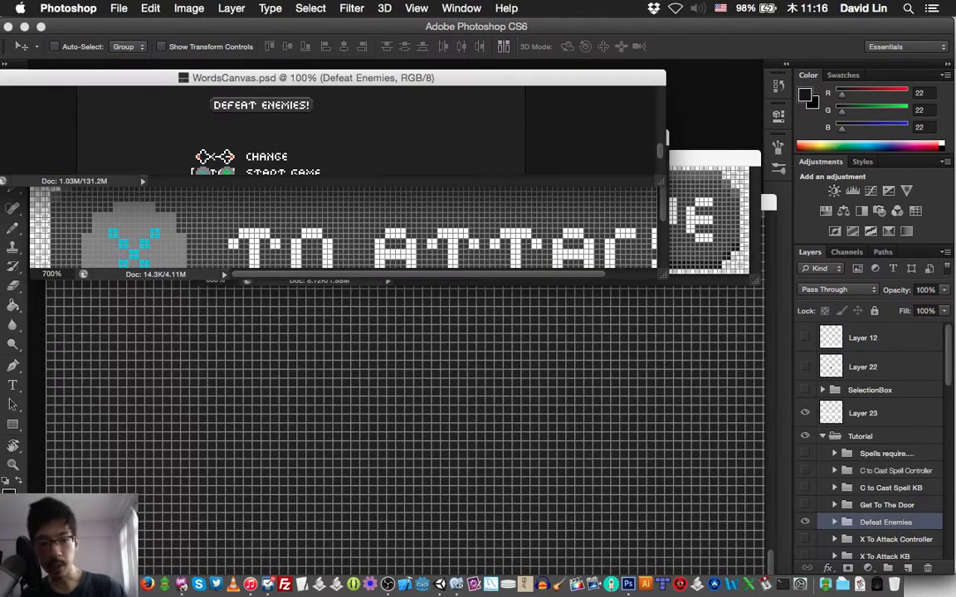
left_click(805, 505)
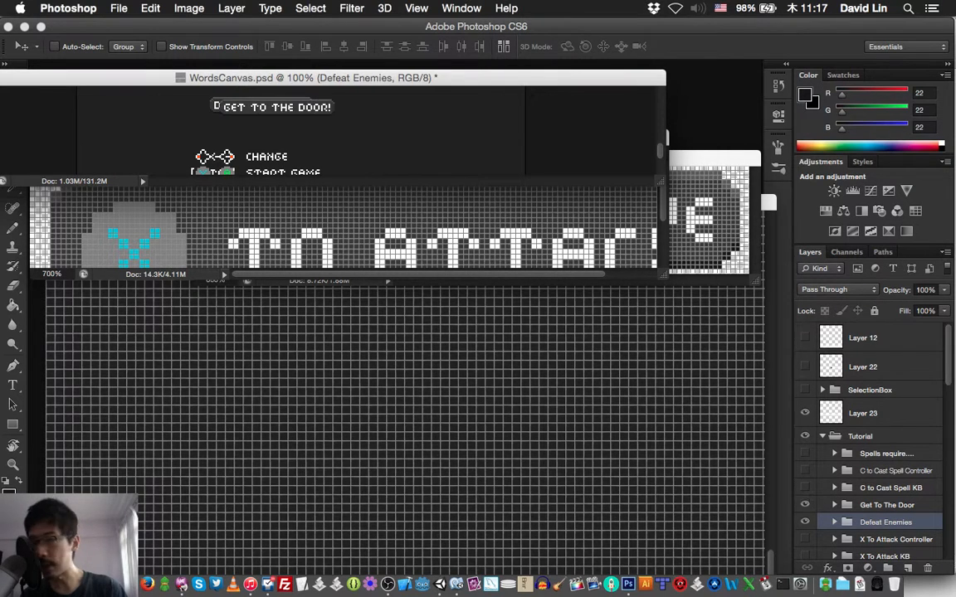
left_click(804, 522)
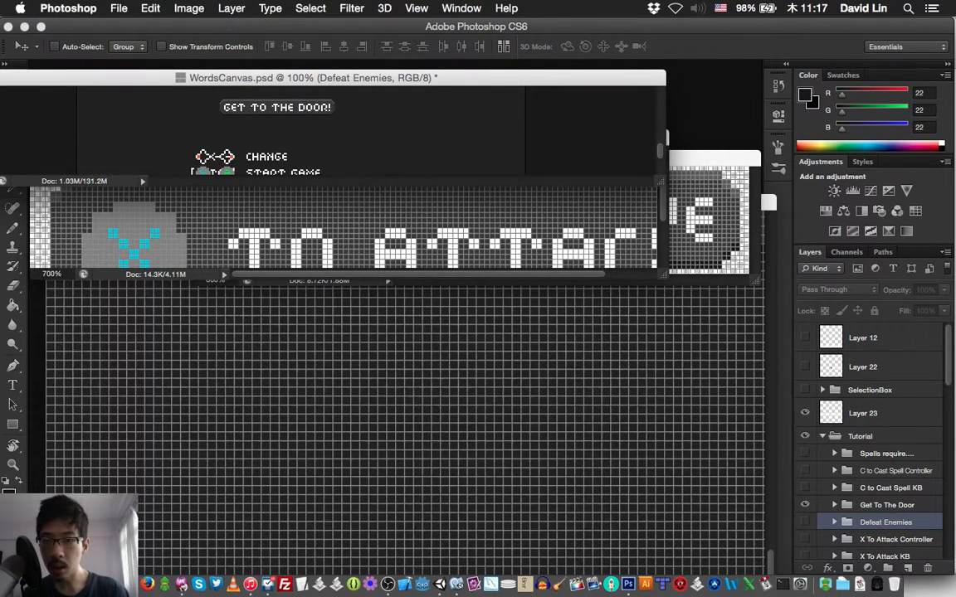
Step: Measure the Get To The Door banner with a 24 px high fixed-size marquee, trying widths of 164 px and 156 px, and deselect
key("m")
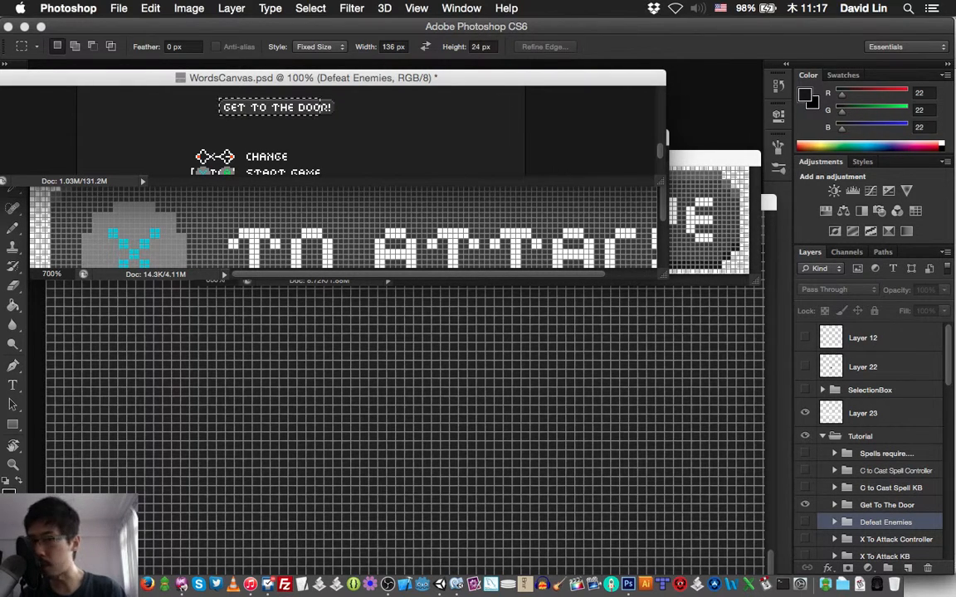
left_click(219, 98)
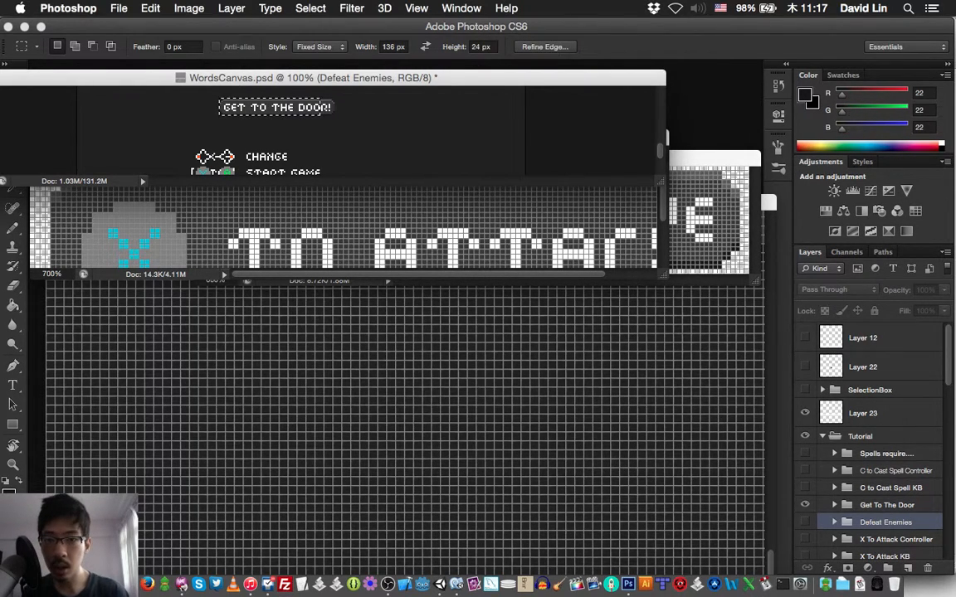
left_click(391, 47)
type("164")
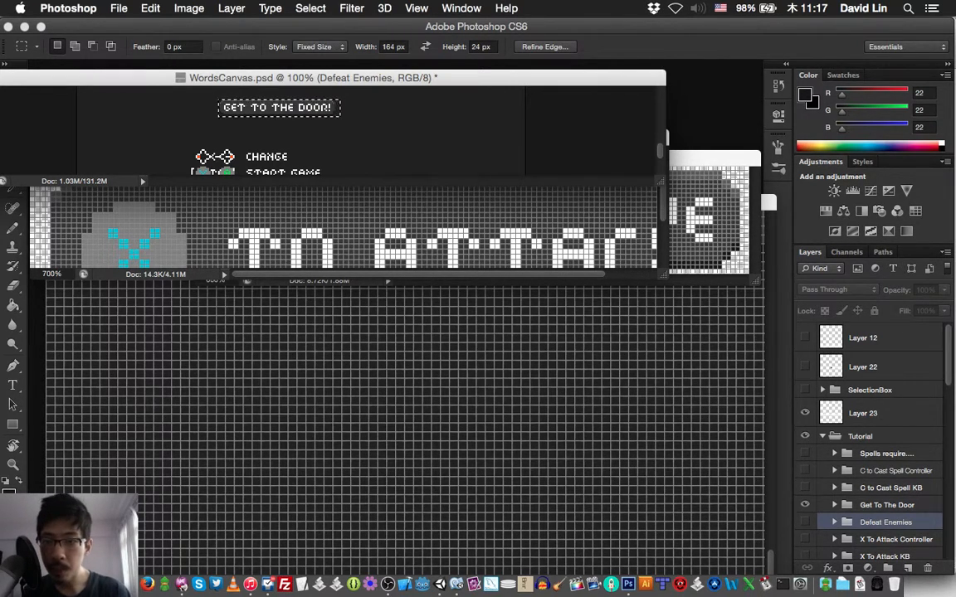
left_click(391, 47)
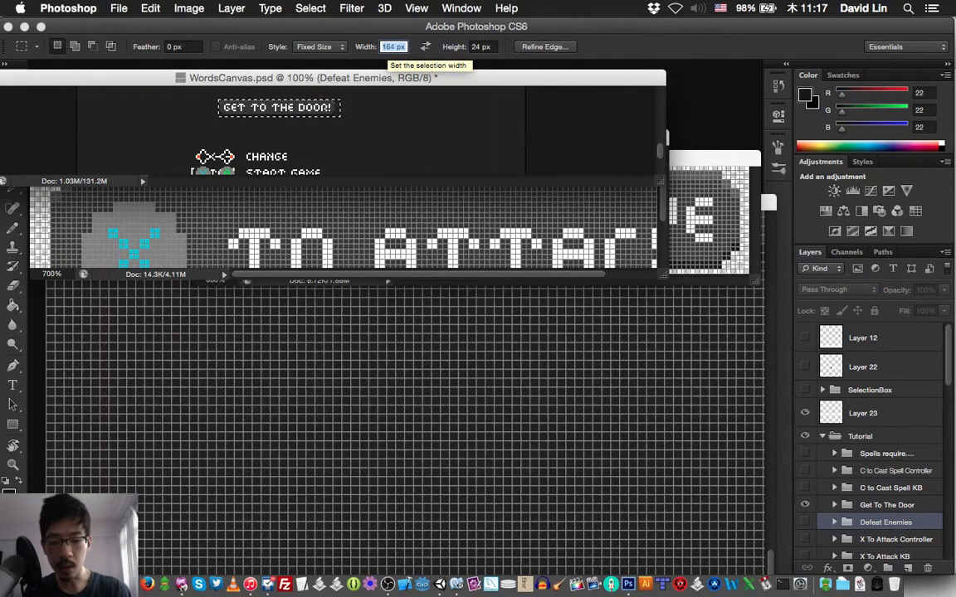
type("160")
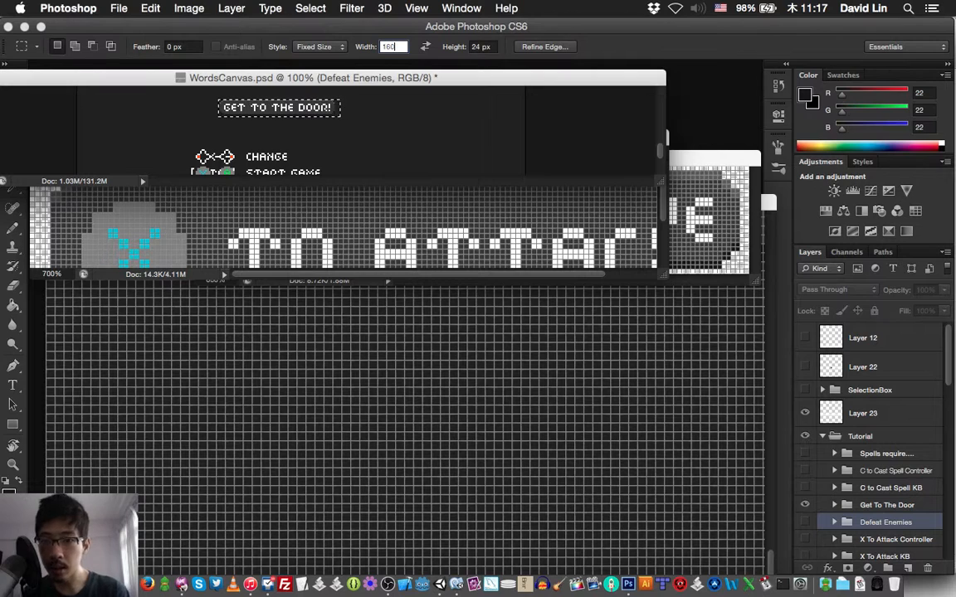
key("BackSpace")
key("BackSpace")
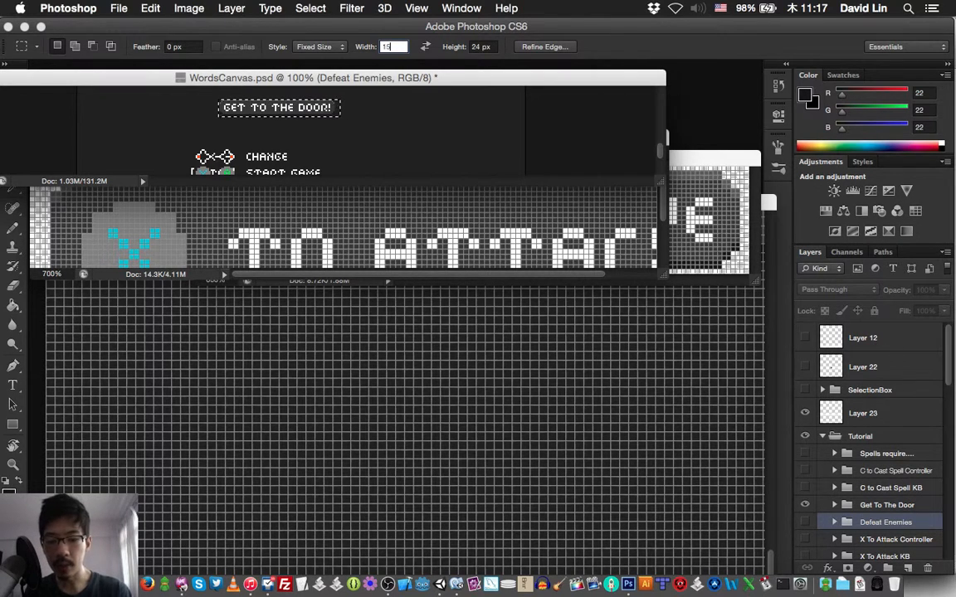
type("56")
key("Return")
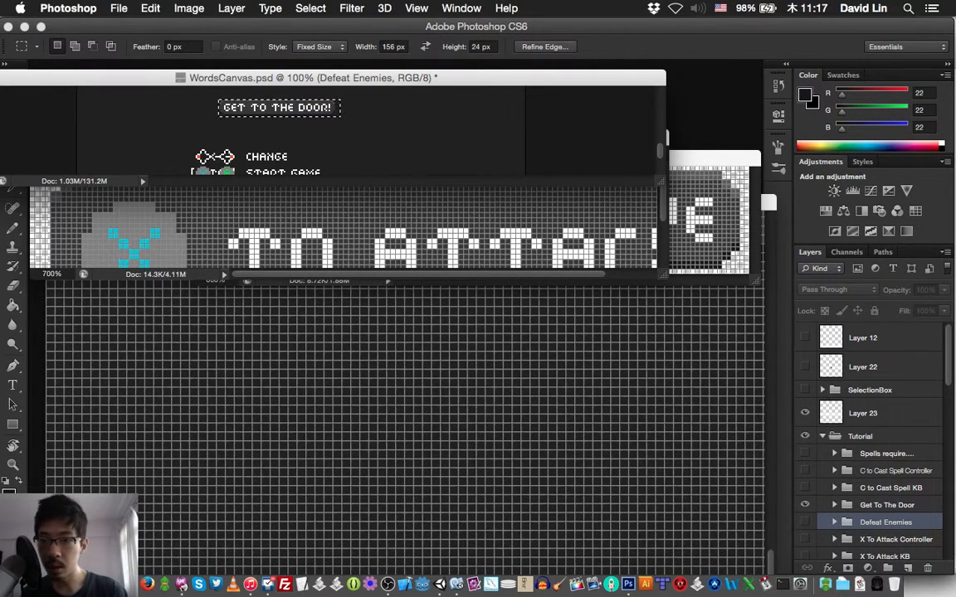
key("super+d")
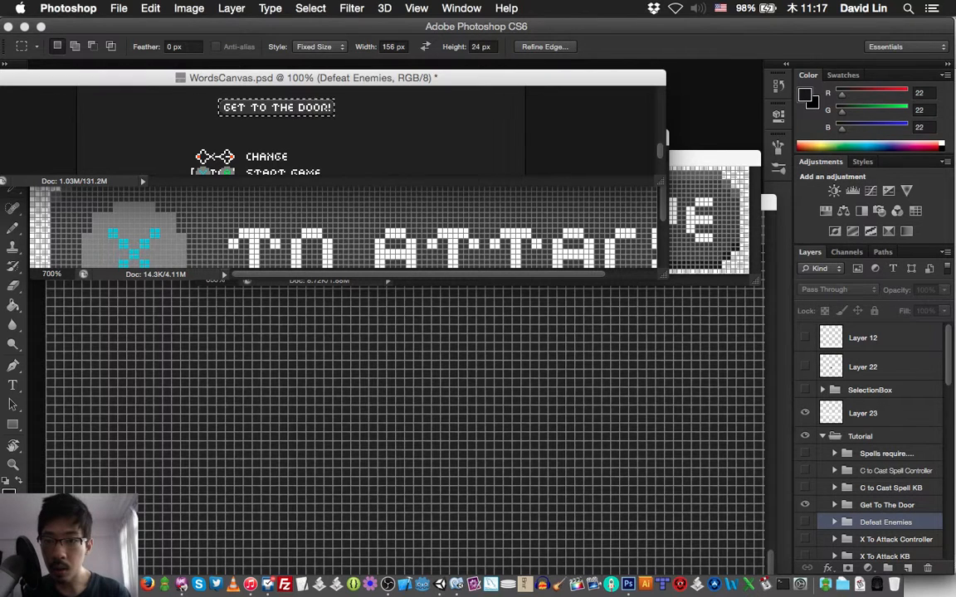
key("super+d")
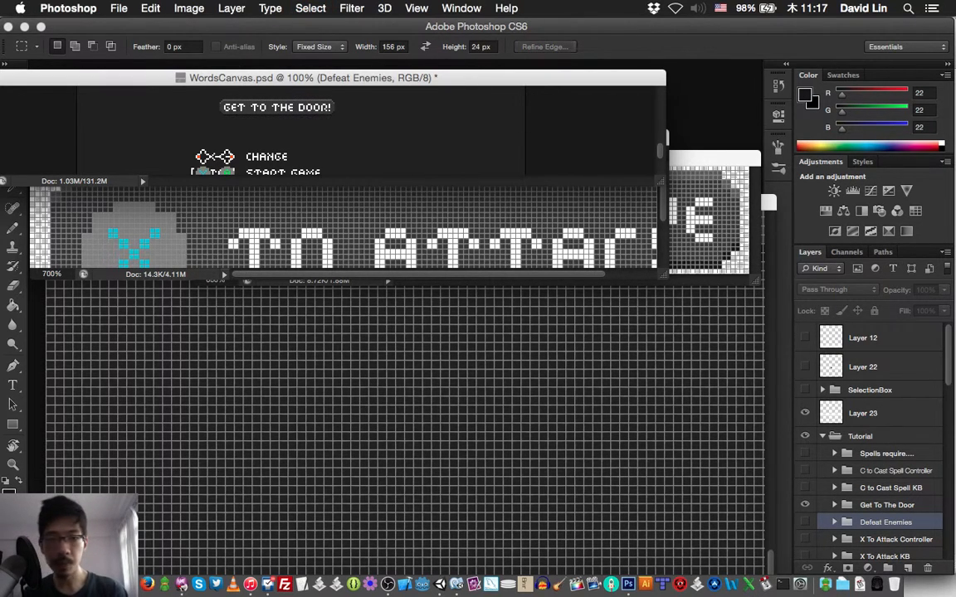
Step: Create a new document 156 pixels wide and 24 pixels high
key("super+grave")
key("super+n")
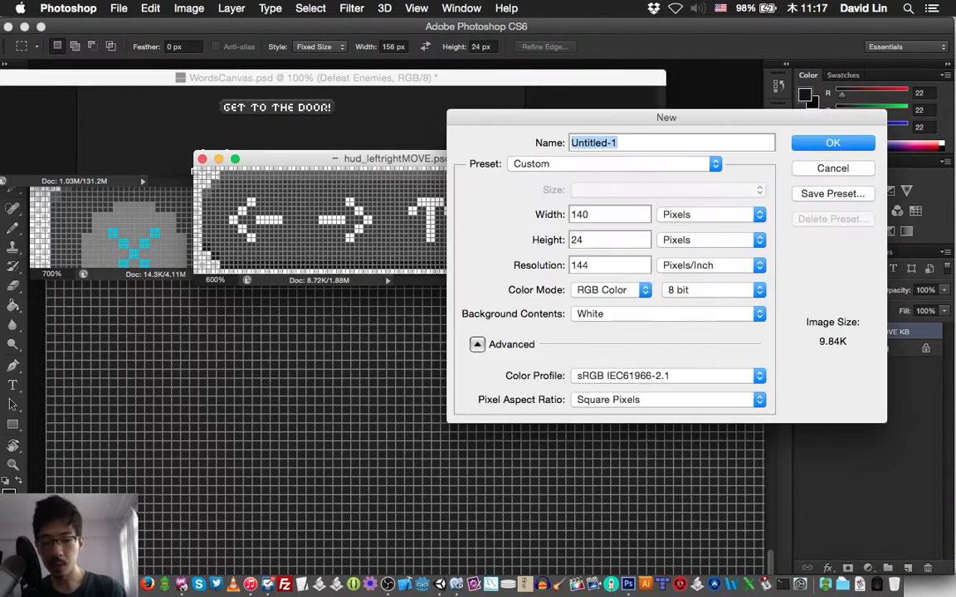
key("Tab")
type("156")
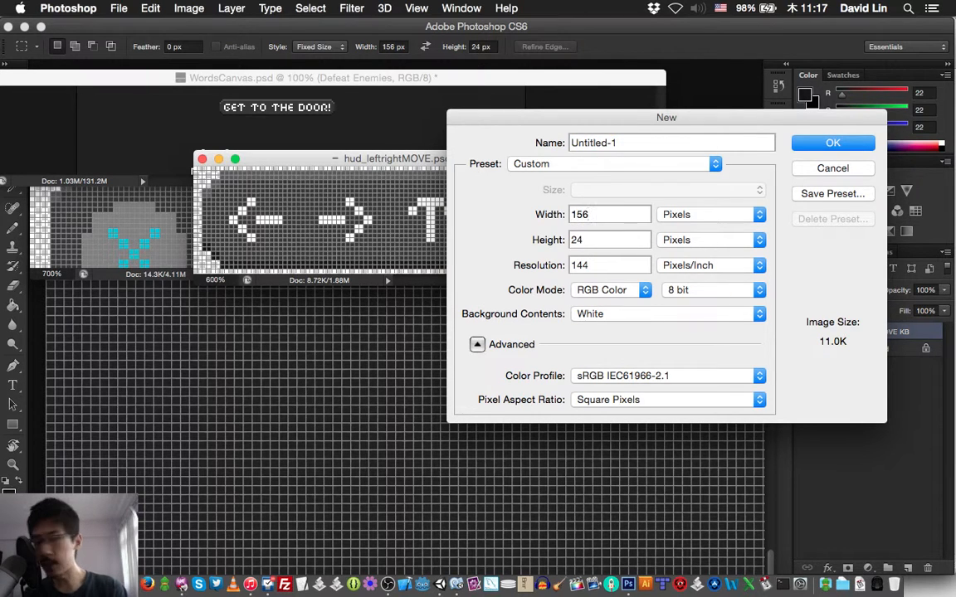
key("Return")
key("super+equal")
key("super+equal")
key("super+equal")
key("super+equal")
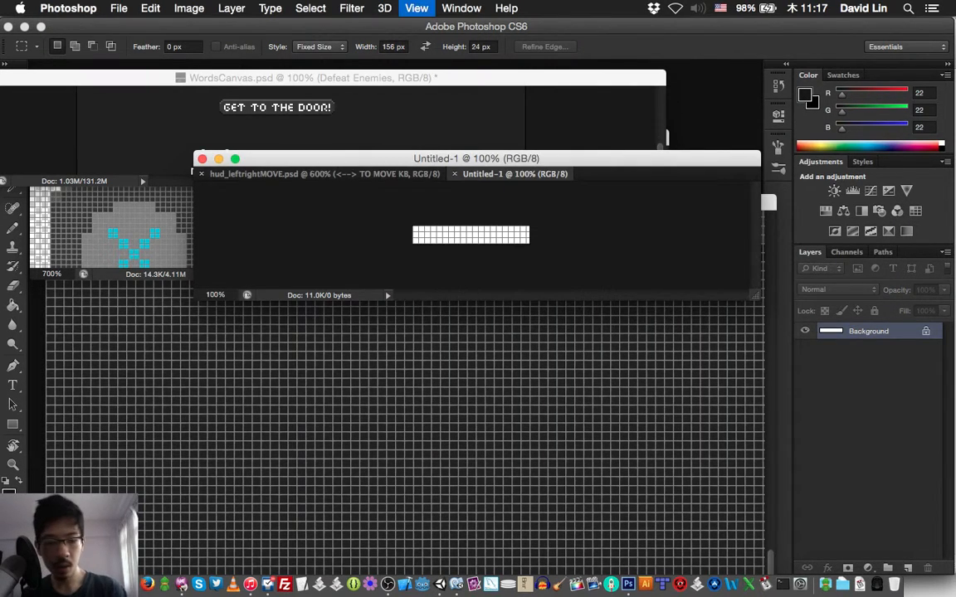
key("super+equal")
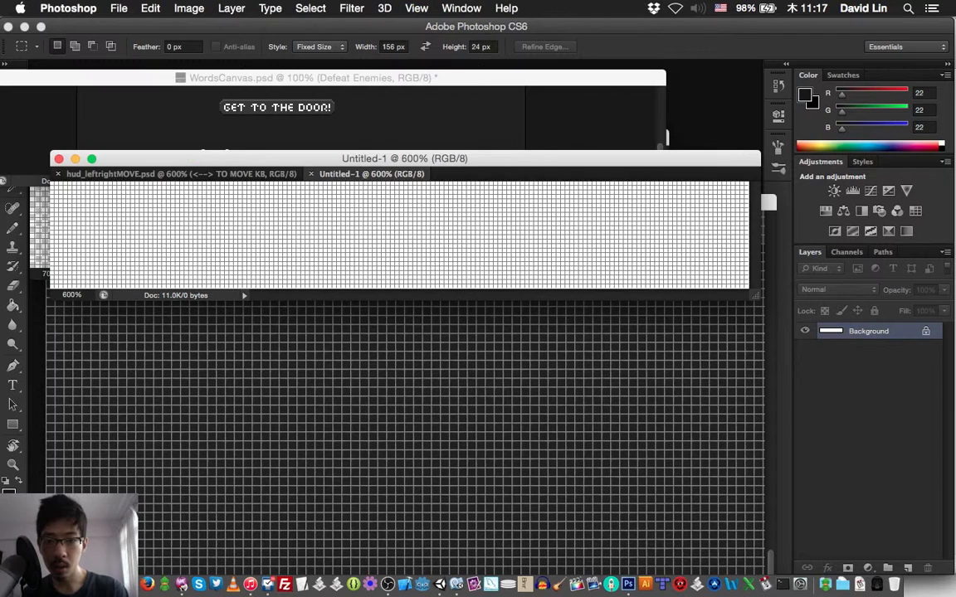
Step: Copy the Get To The Door group from WordsCanvas.psd into the new 156 × 24 px document
key("ctrl+Tab")
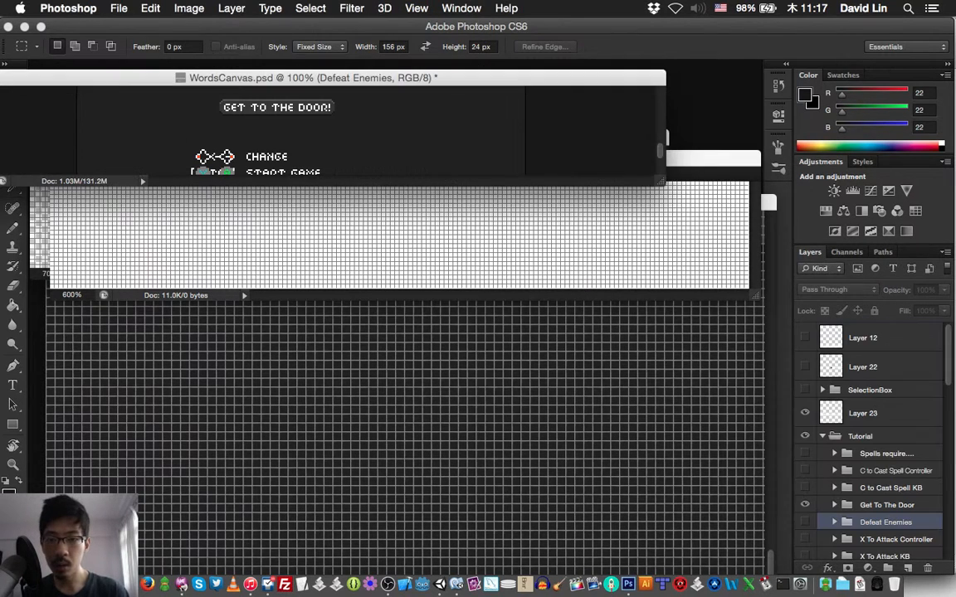
left_click(885, 504)
key("v")
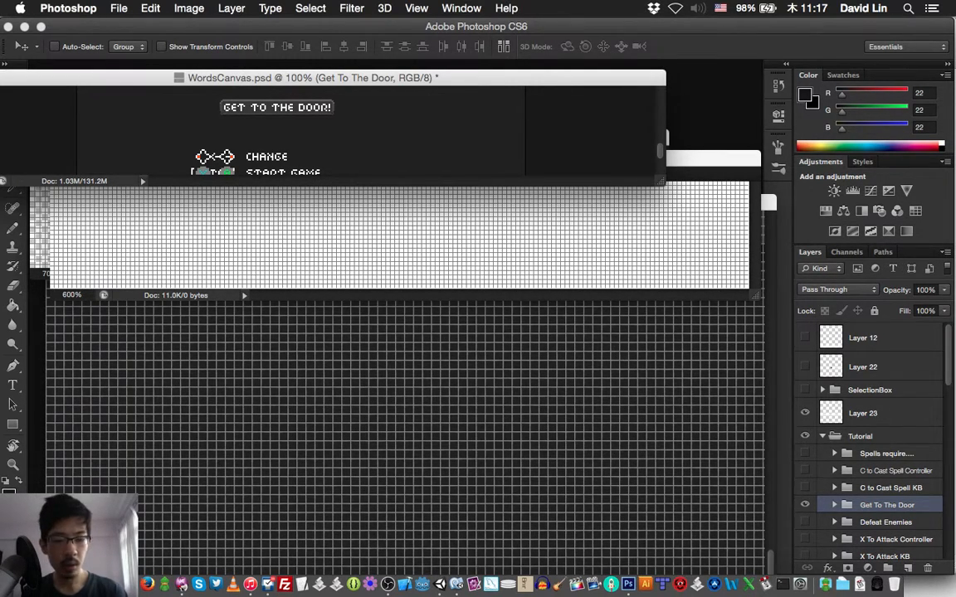
left_click_drag(319, 157, 319, 161)
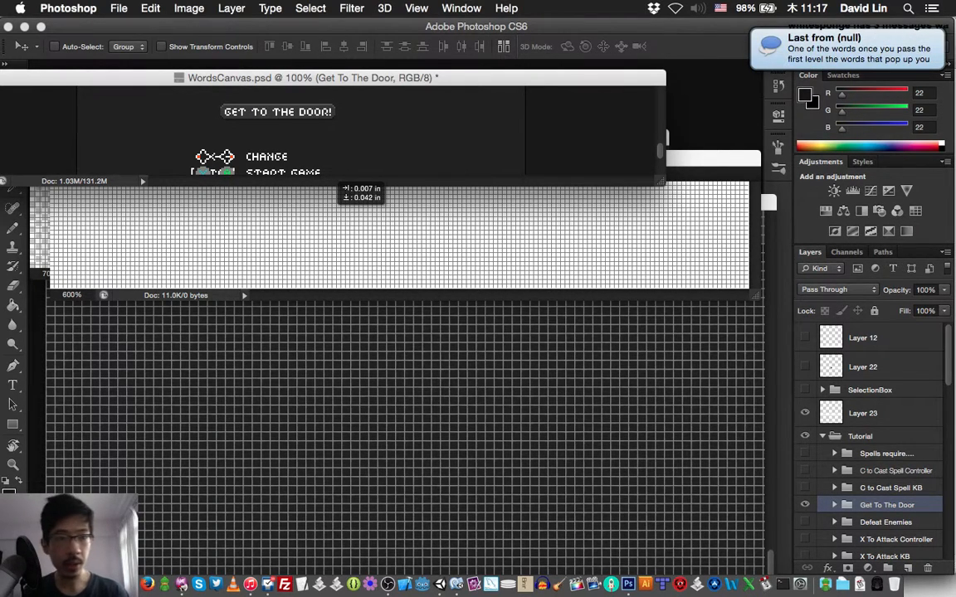
left_click_drag(329, 211, 330, 218)
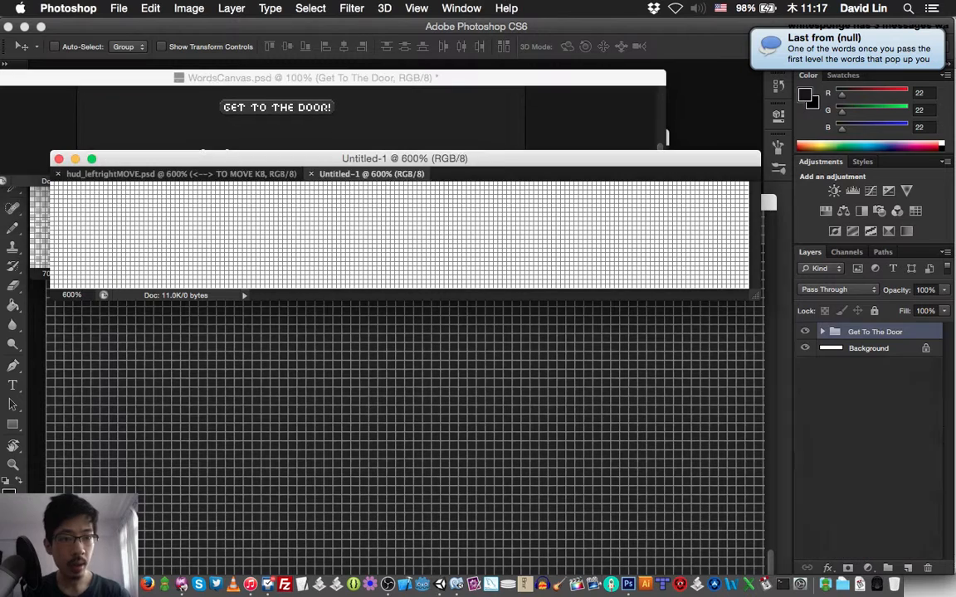
Step: Nudge the Get To The Door banner down and right until it is centred on the canvas
key("Down")
key("Down")
key("Down")
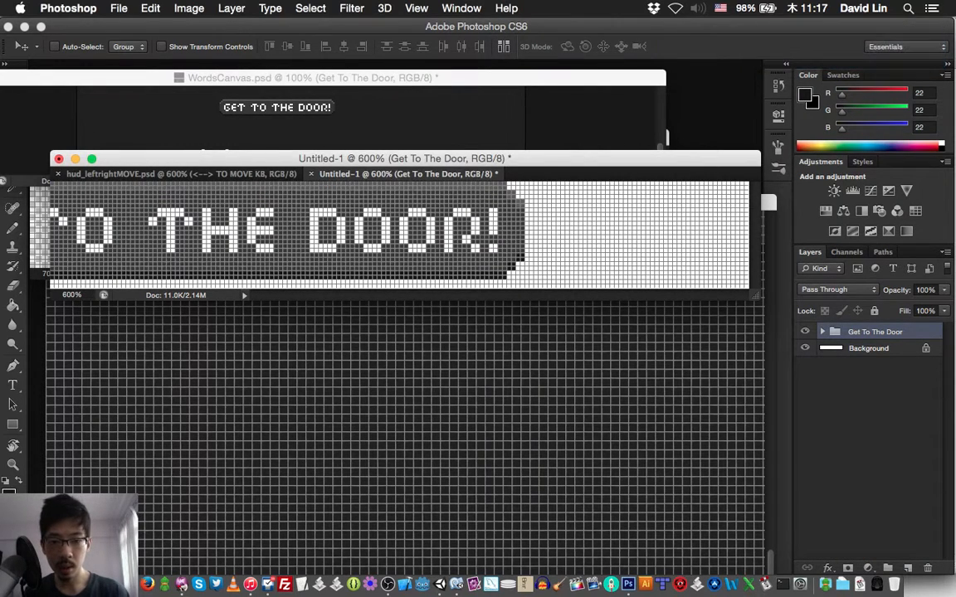
key("shift+Right")
key("shift+Right")
key("shift+Right")
key("shift+Right")
key("shift+Right")
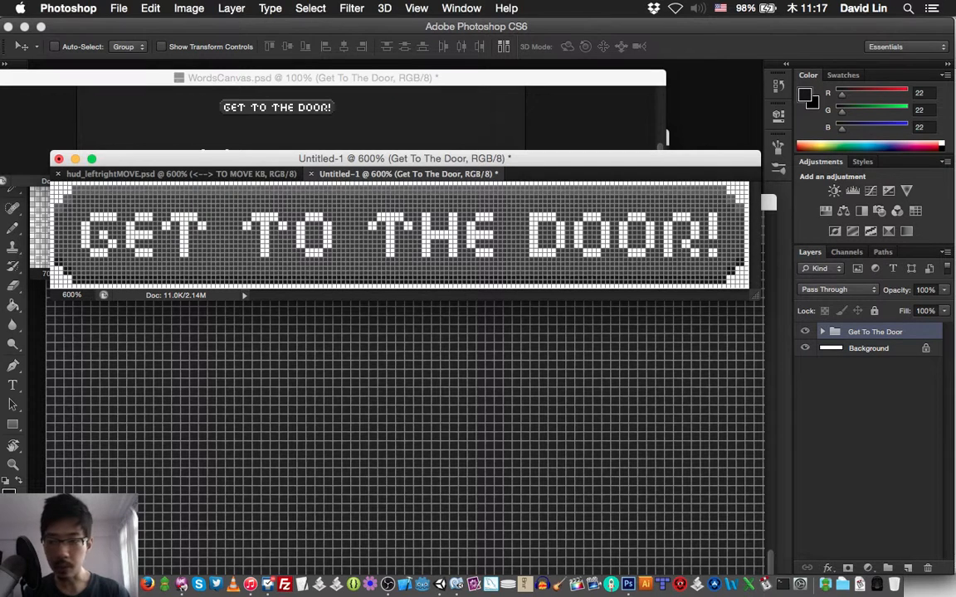
Step: Switch to Colloquy to read the latest viewer message in the Twitch chat, and return to Photoshop
left_click(180, 585)
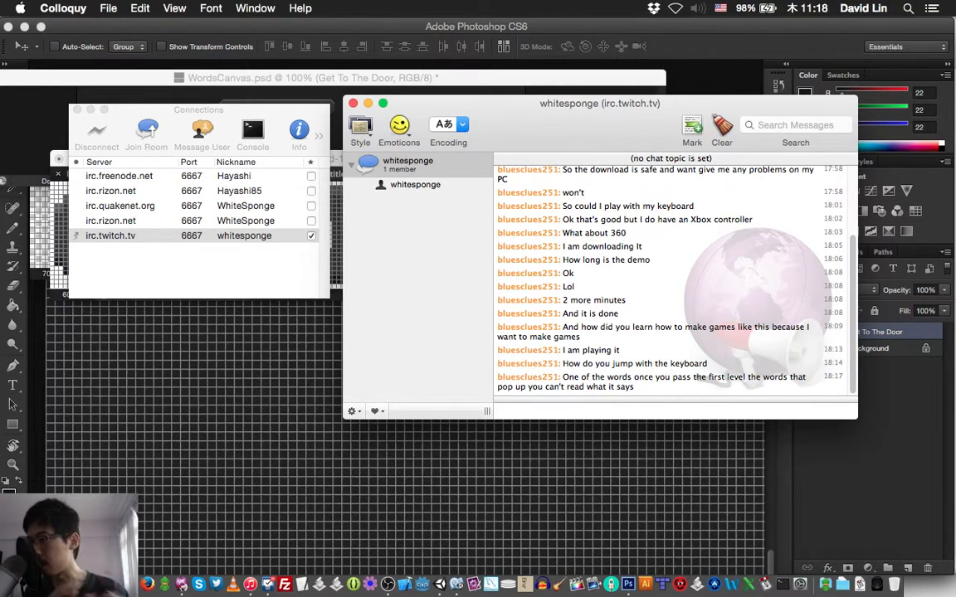
key("F11")
key("F11")
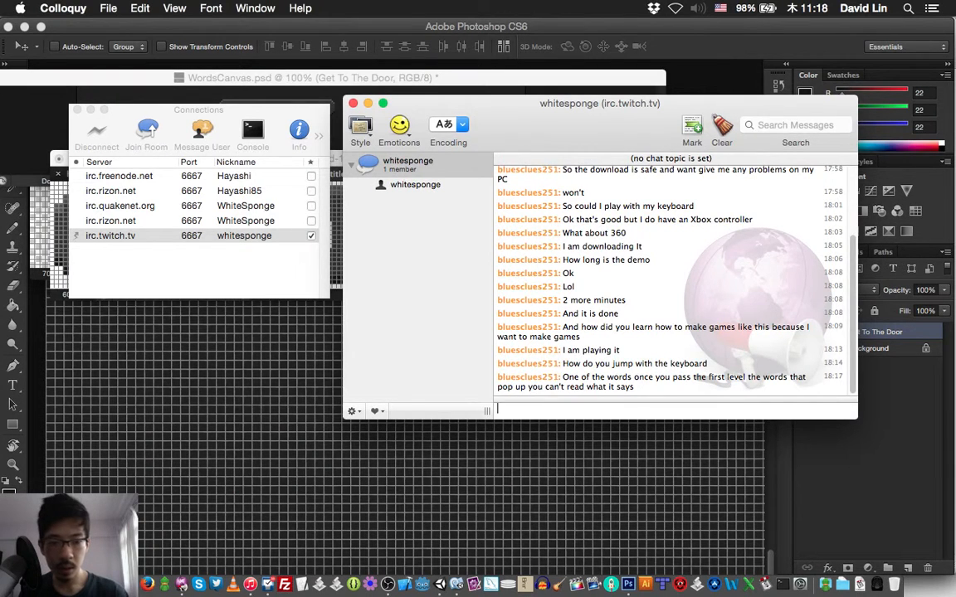
key("super+Tab")
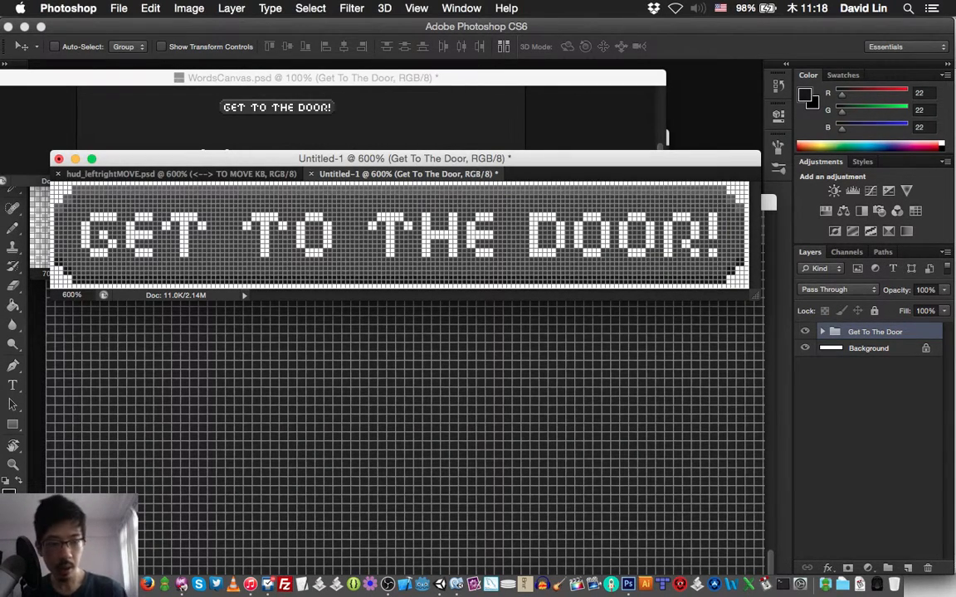
Step: Hide the Background layer and save the document as hud_getToTheDoor.psd in the FirstPlayScene folder with maximized compatibility
left_click(804, 349)
key("super+s")
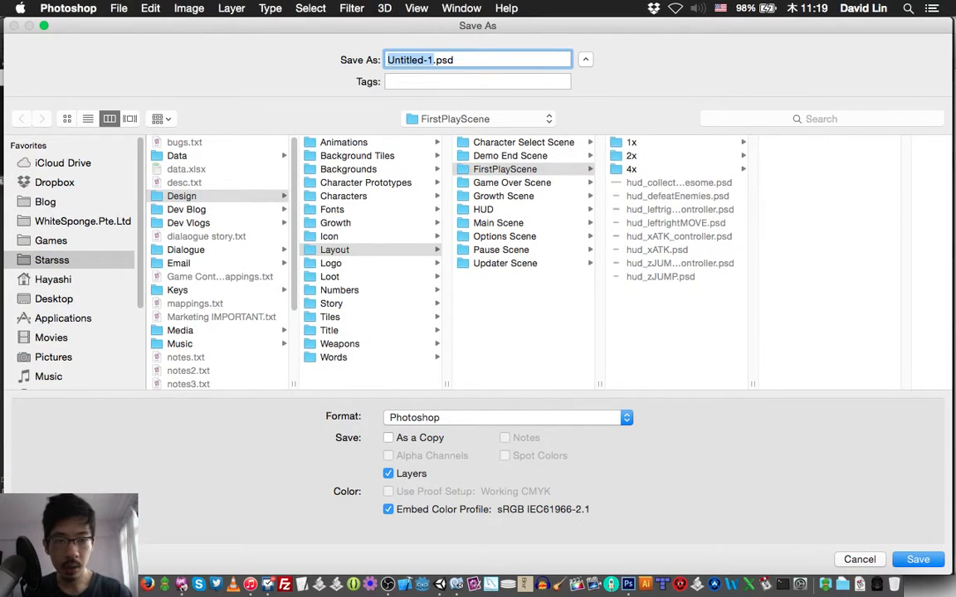
left_click(482, 209)
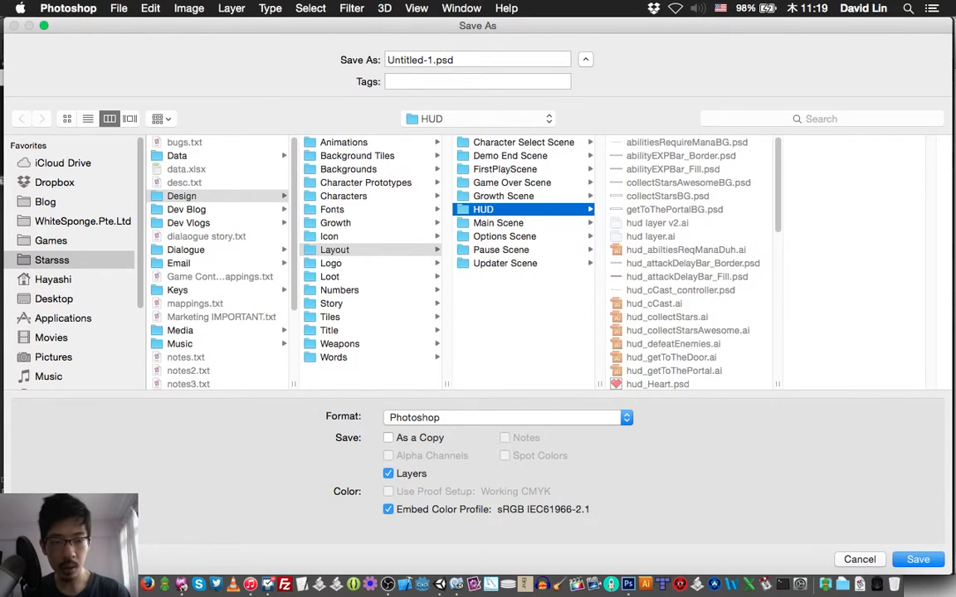
left_click_drag(434, 60, 386, 60)
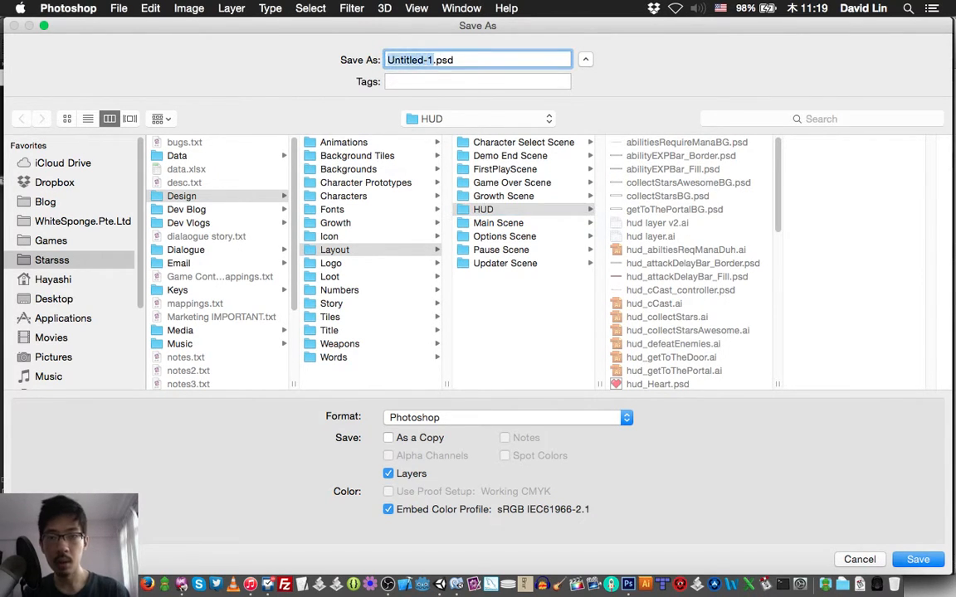
type("hud_")
type("getTo")
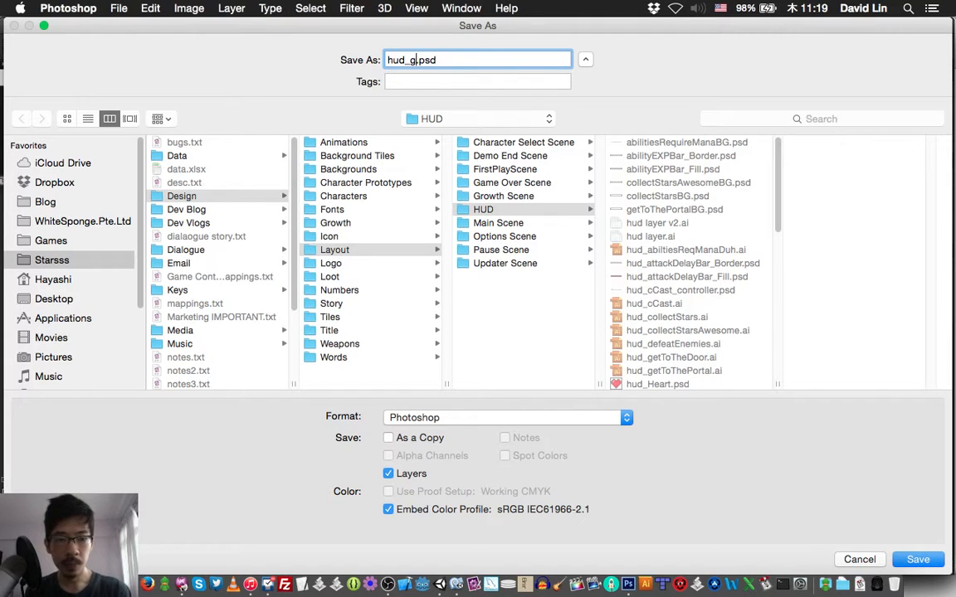
type("TheDoor")
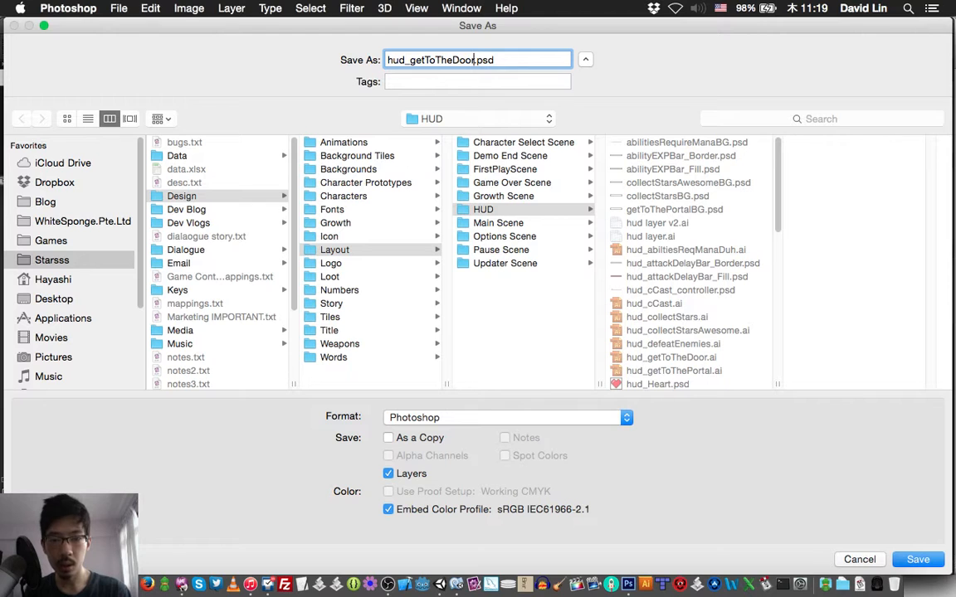
left_click(505, 170)
key("Return")
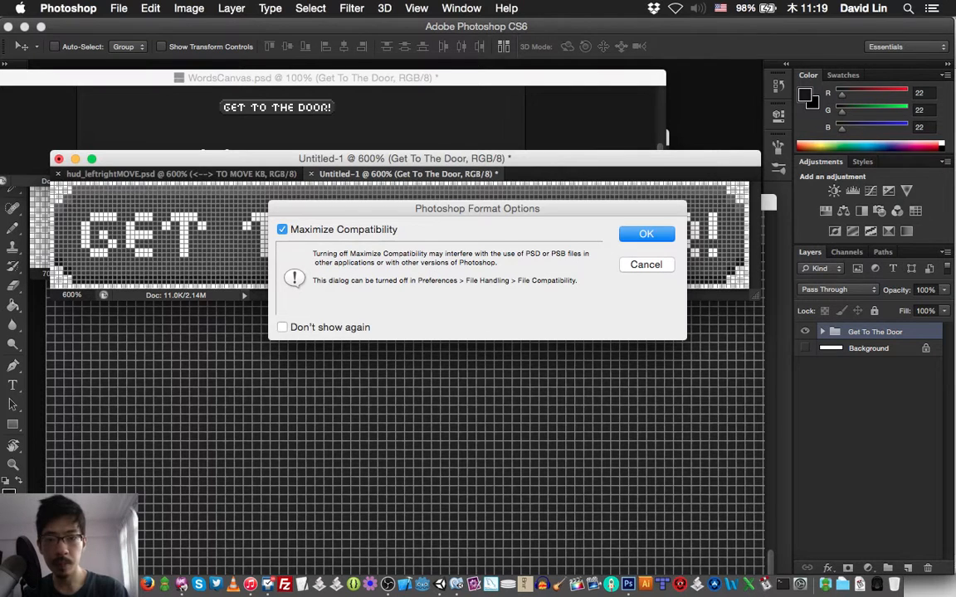
key("Return")
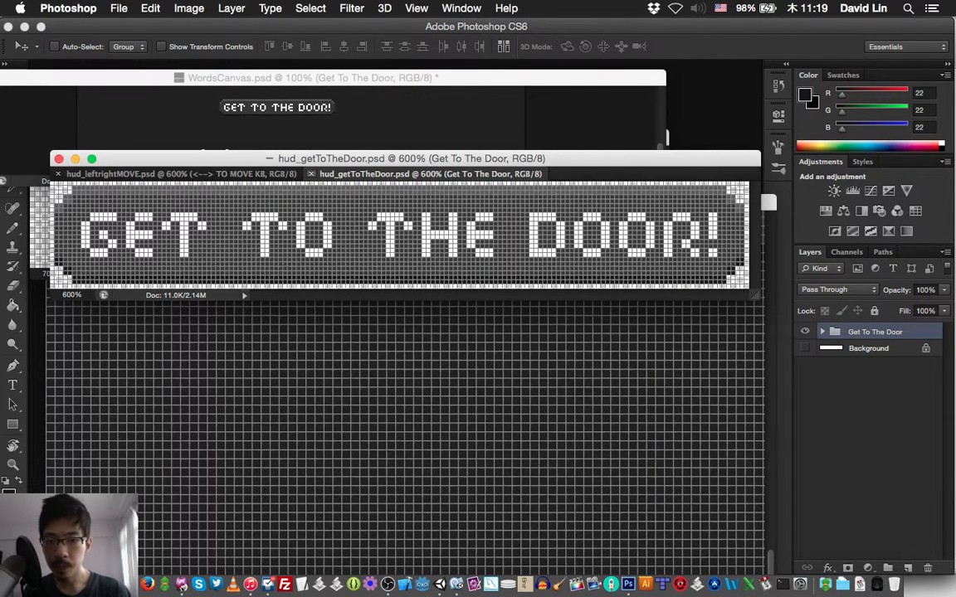
Step: Close the hud_getToTheDoor.psd document and save WordsCanvas.psd
left_click(310, 173)
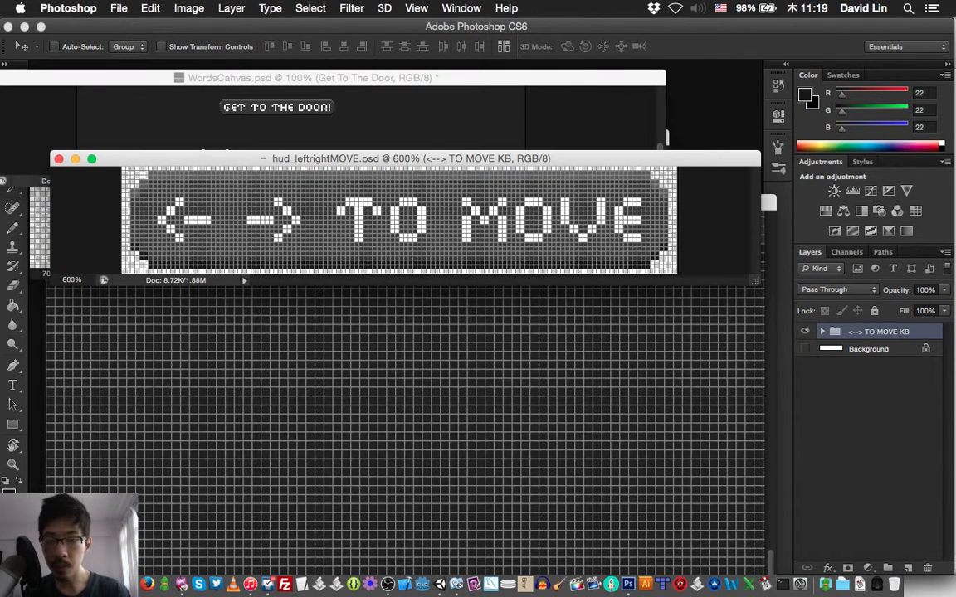
key("super+grave")
left_click(118, 8)
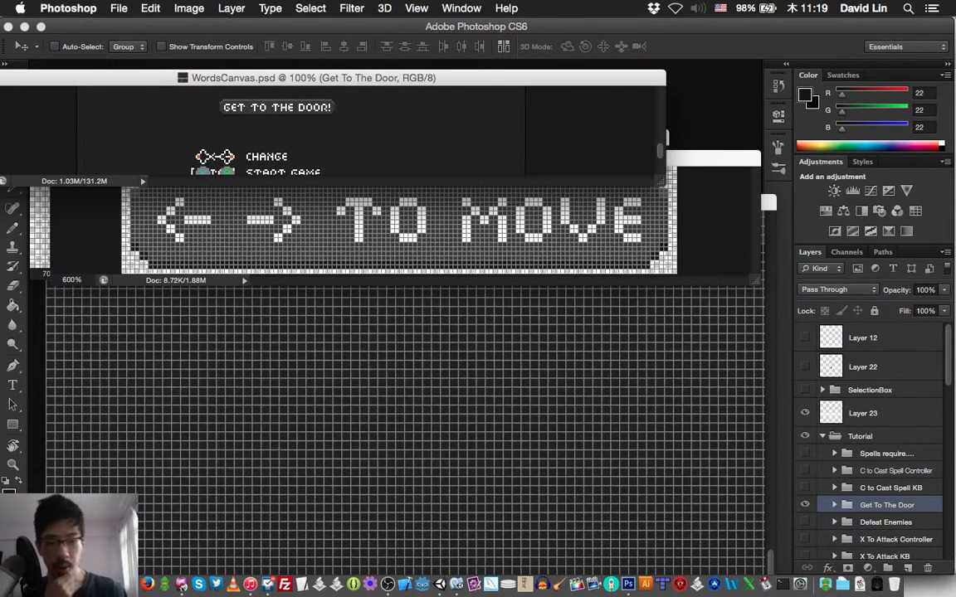
Step: In WordsCanvas.psd, show C to Cast Spell KB instead of Get To The Door, and fit a fixed 148 × 24 px marquee to its banner
left_click(805, 487)
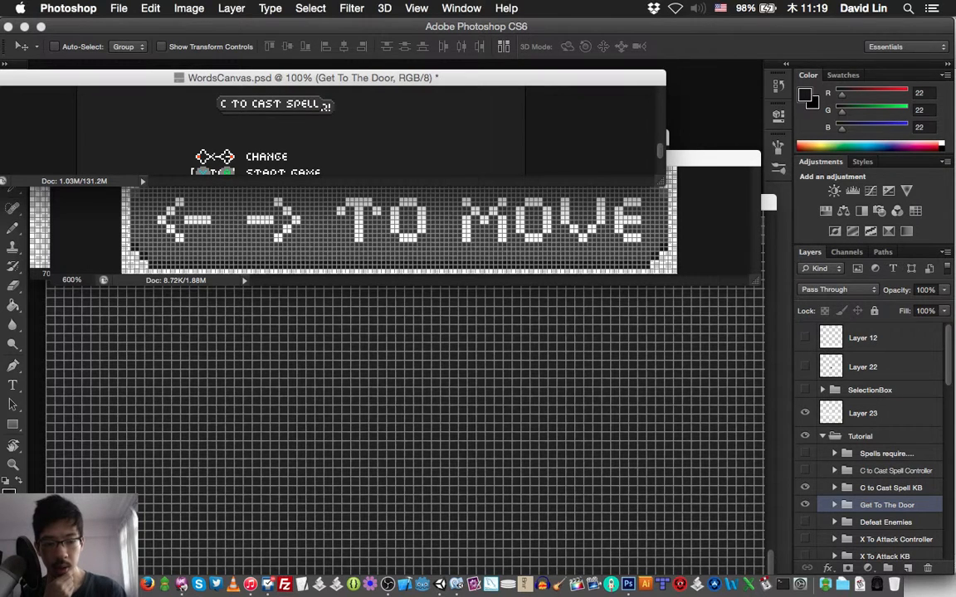
left_click(805, 505)
key("m")
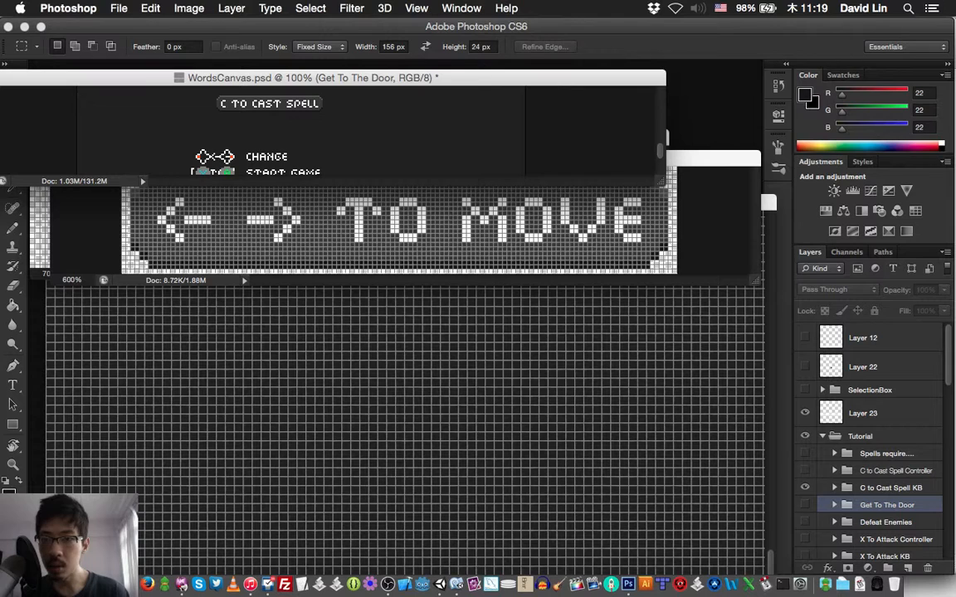
left_click(216, 97)
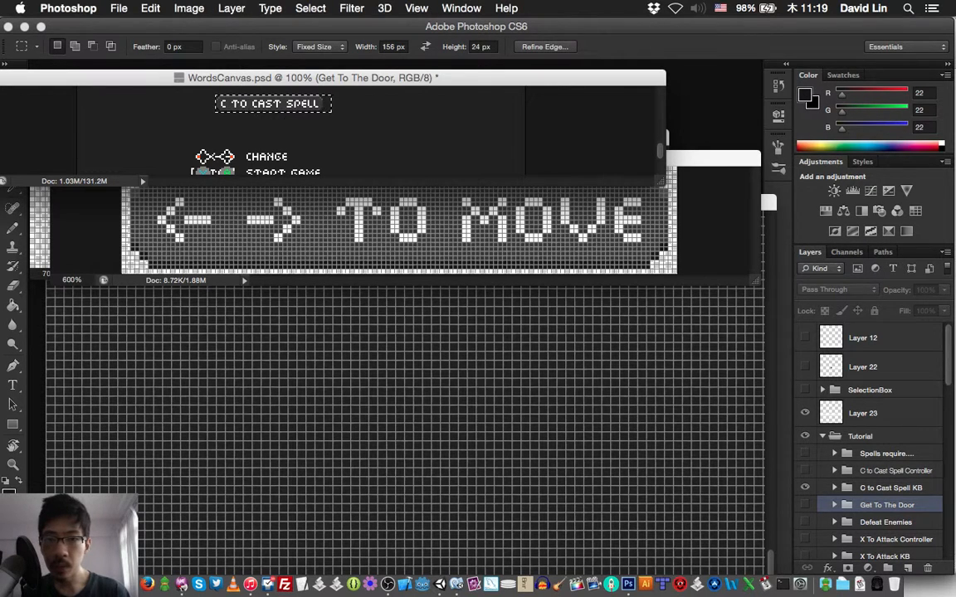
left_click_drag(406, 47, 365, 46)
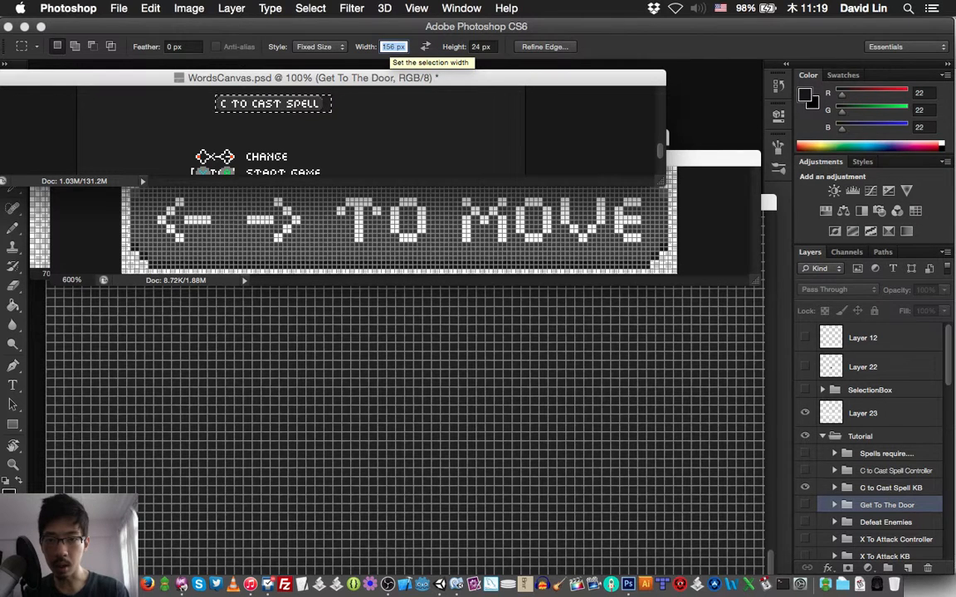
type("136")
key("Return")
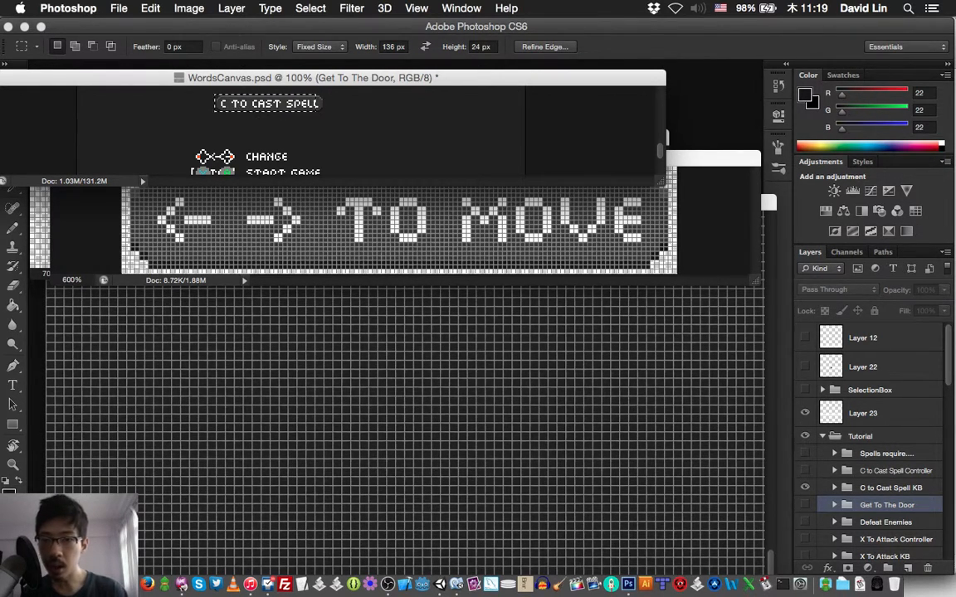
left_click_drag(405, 47, 357, 44)
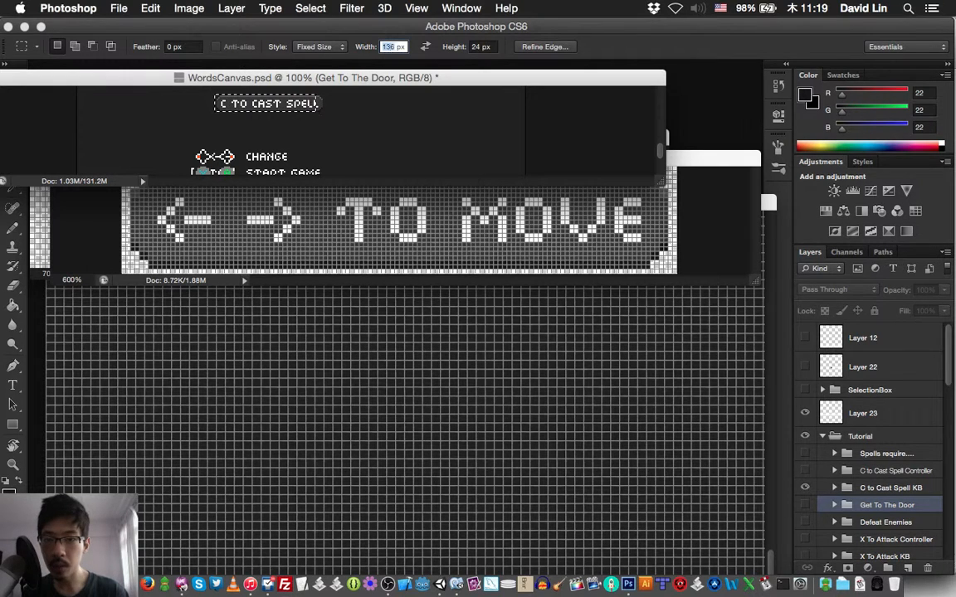
type("148")
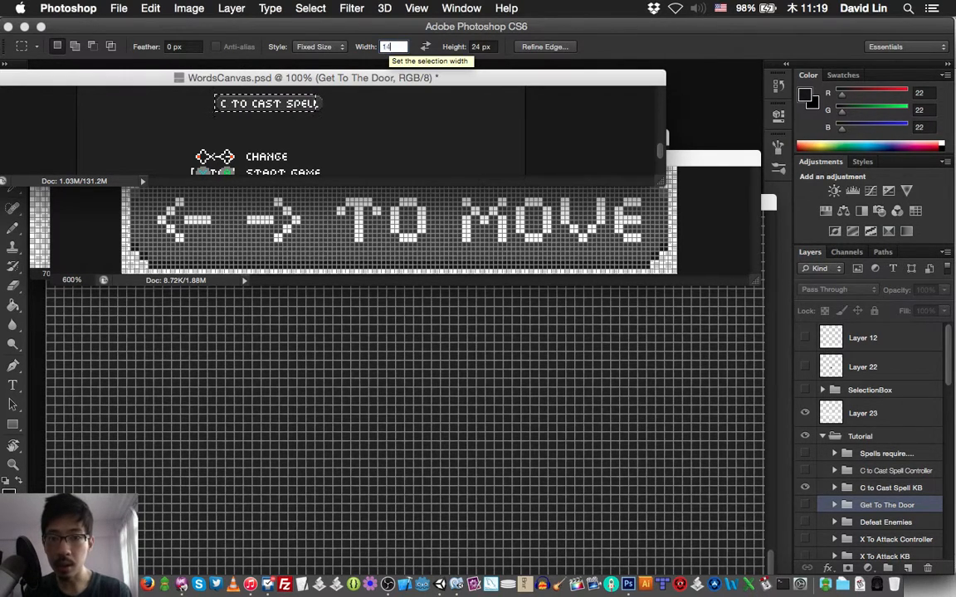
key("Return")
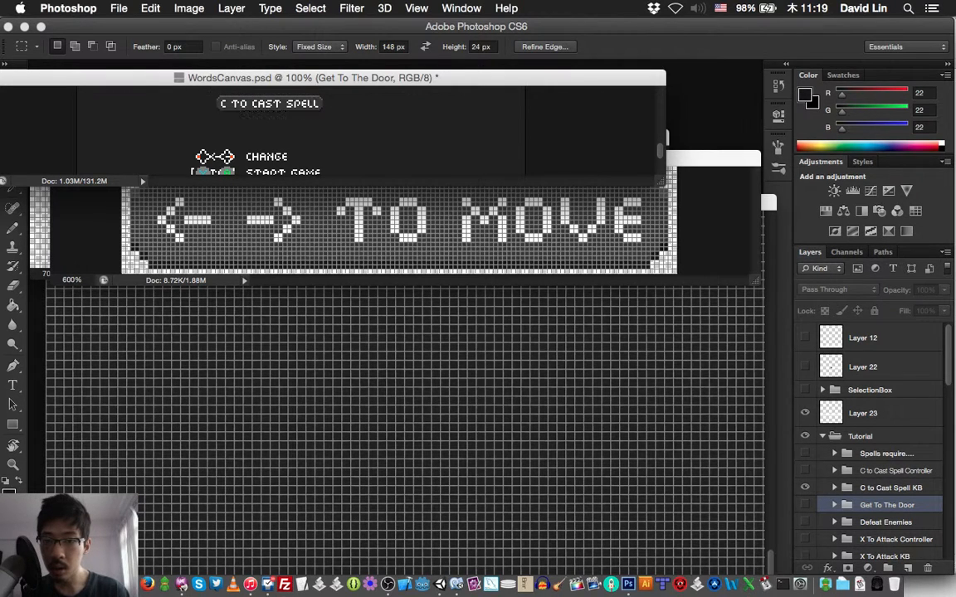
left_click(310, 8)
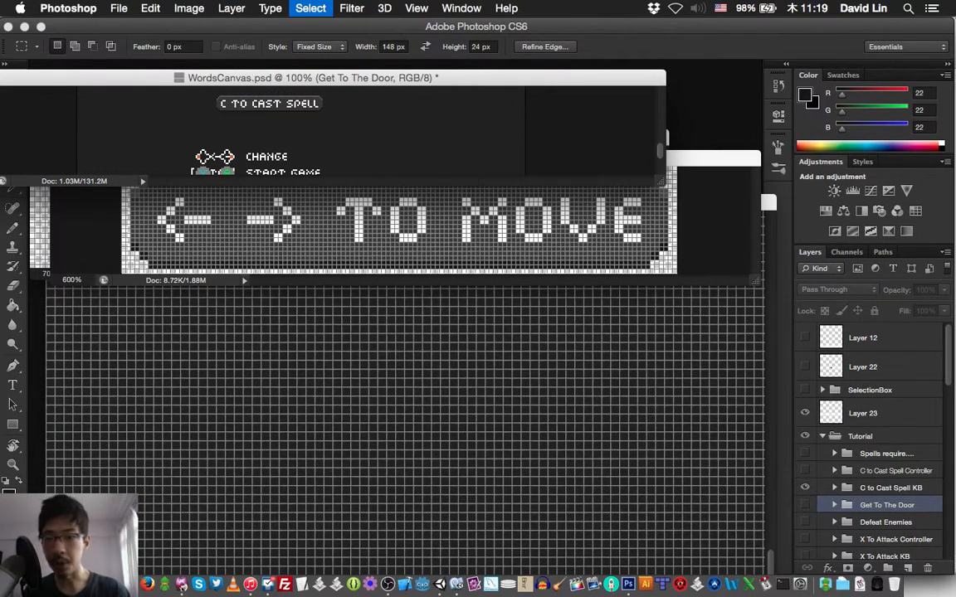
Step: Create a new document 148 pixels wide and 24 pixels high
key("super+grave")
key("super+n")
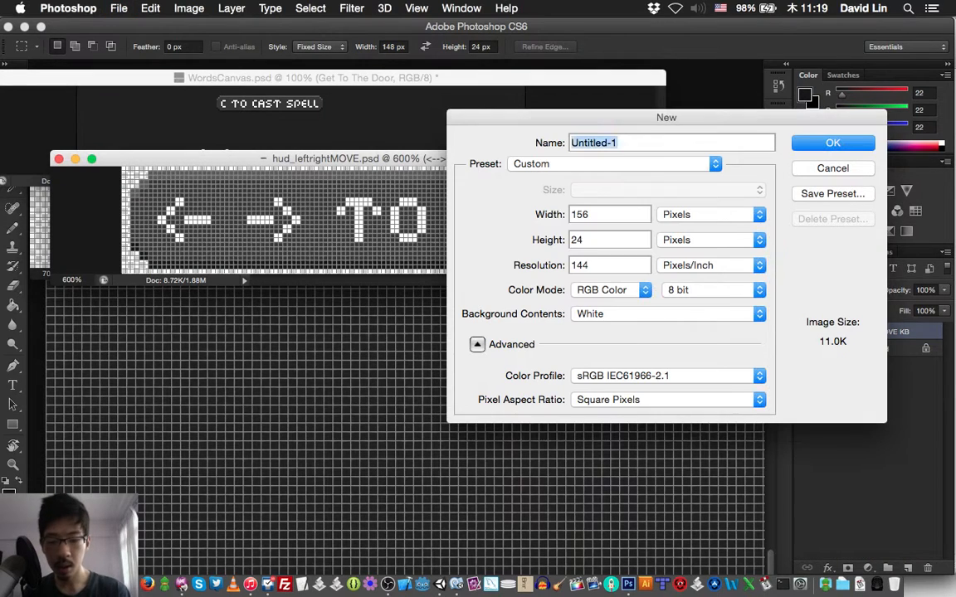
key("Tab")
type("148")
key("Return")
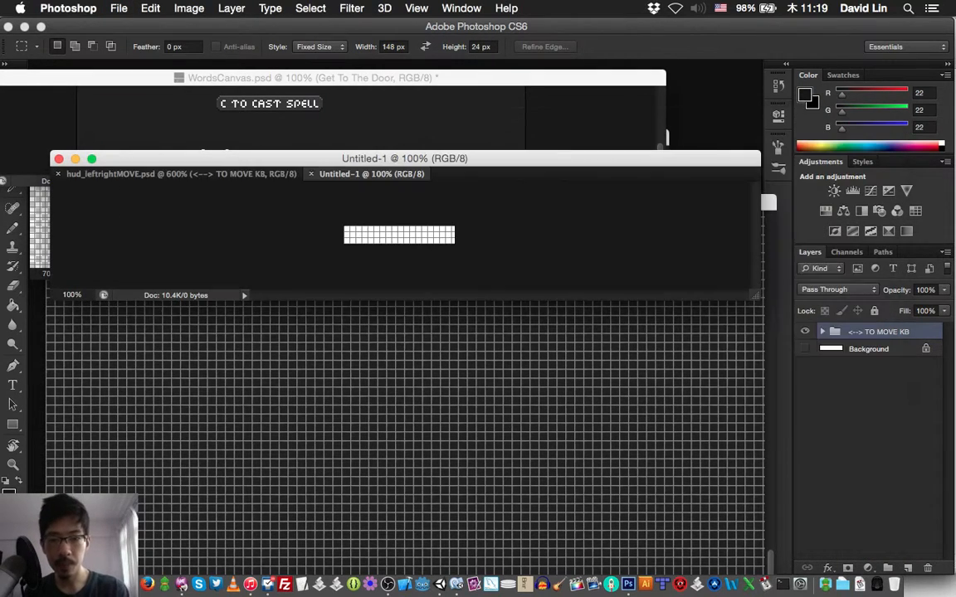
Step: Copy the C to Cast Spell KB group from WordsCanvas.psd into the new 148 × 24 px document
key("super+plus")
key("super+plus")
key("super+plus")
key("super+plus")
key("super+plus")
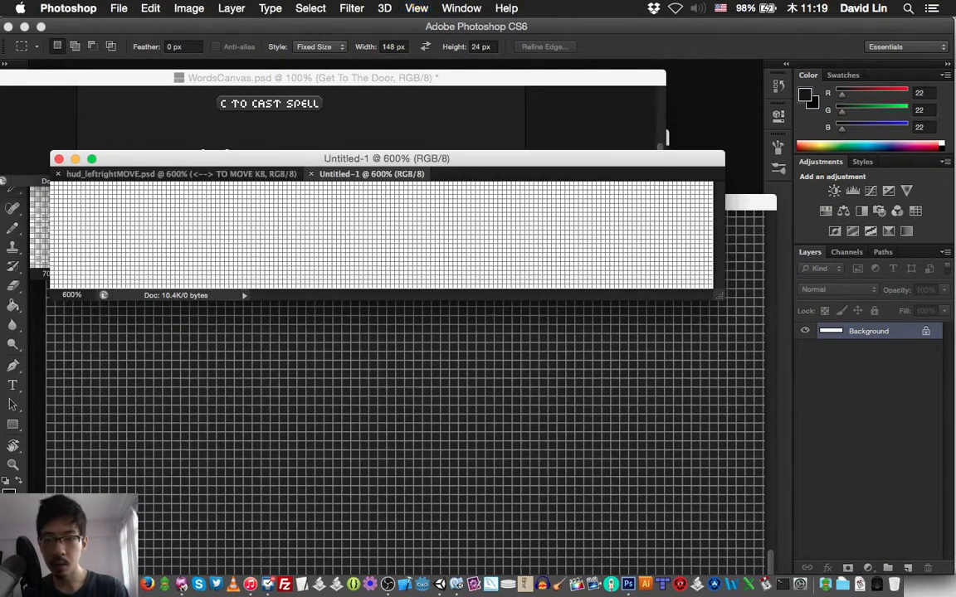
key("super+plus")
key("super+grave")
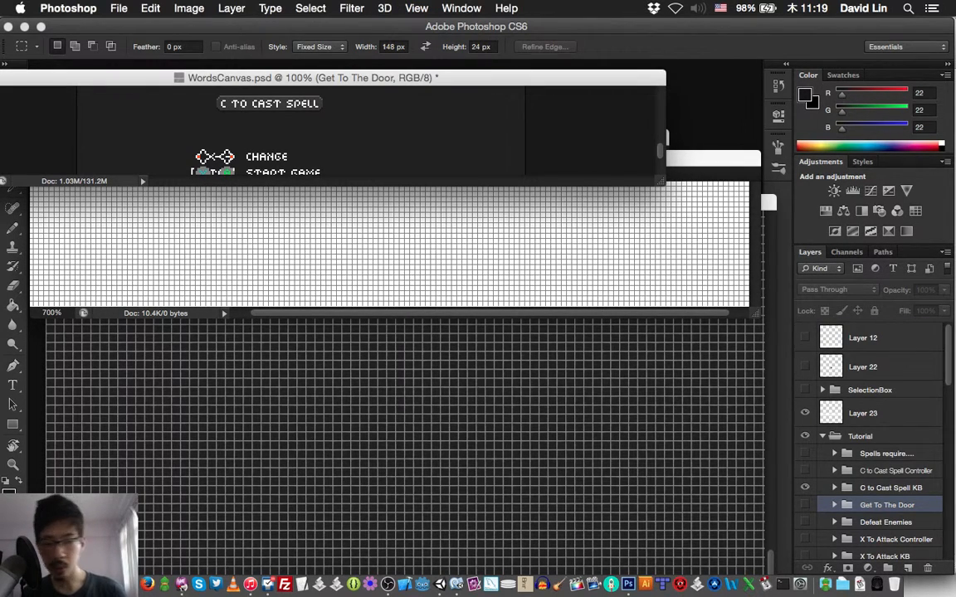
left_click(890, 487)
key("v")
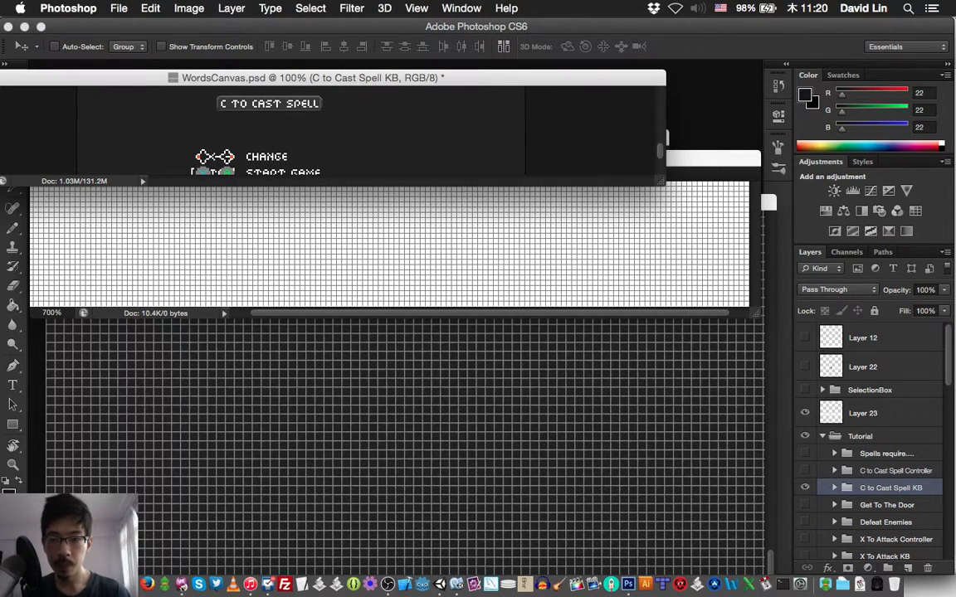
left_click_drag(369, 178, 366, 183)
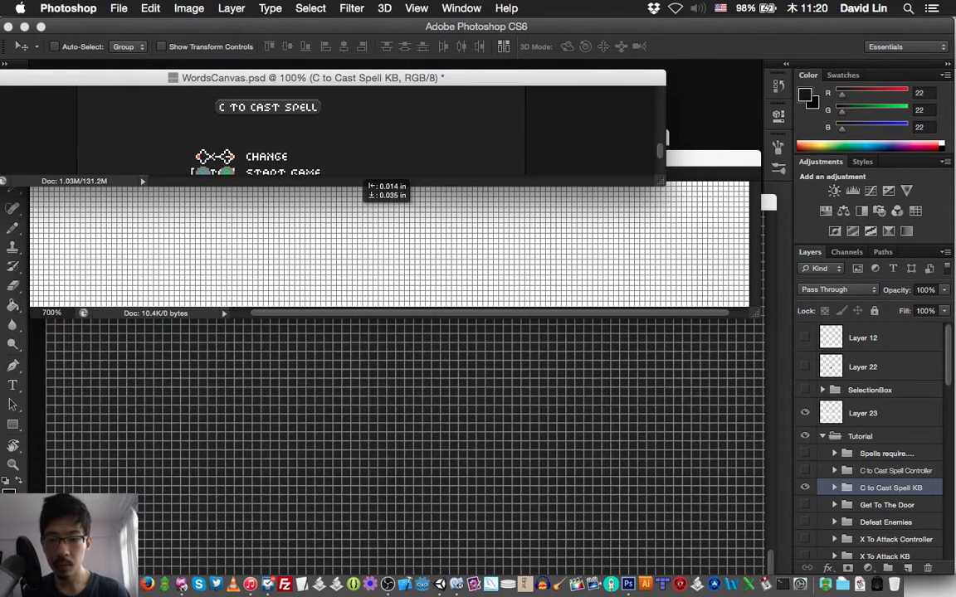
left_click_drag(367, 184, 369, 187)
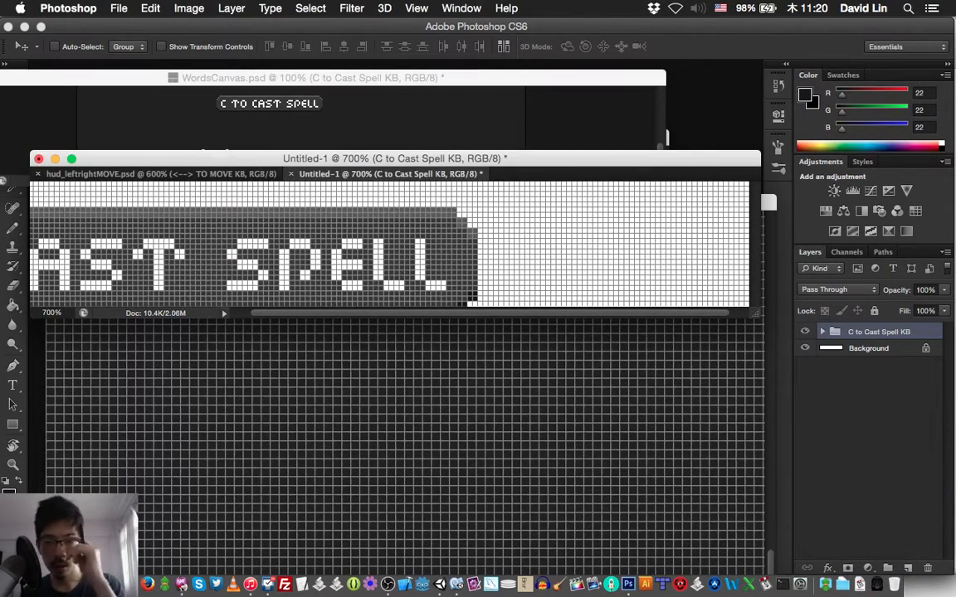
Step: Nudge the C To Cast Spell banner up and right until it is centred on the canvas, and hide the Background layer
key("Up")
key("Up")
key("Up")
key("Up")
key("Right")
key("Right")
key("Right")
key("Right")
key("Right")
key("Right")
key("Right")
key("Right")
key("Right")
key("Right")
key("Right")
key("Right")
key("Right")
key("Right")
key("Right")
key("Right")
key("Right")
key("Right")
key("Right")
key("Right")
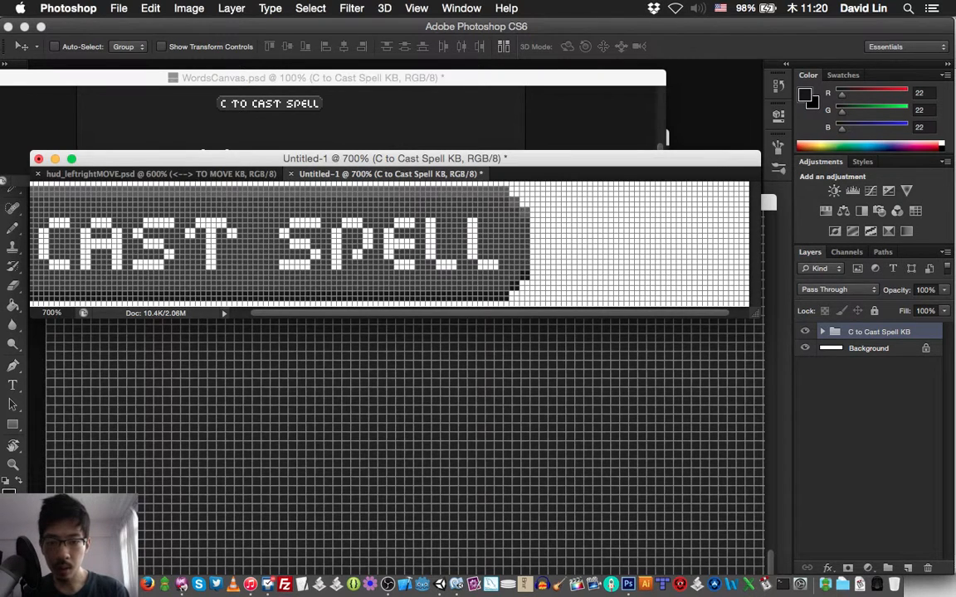
key("Right")
key("Right")
key("Right")
key("Right")
key("Right")
key("Right")
key("Right")
key("Right")
key("Right")
key("Right")
key("Right")
key("Right")
key("Right")
key("Right")
key("Right")
key("Right")
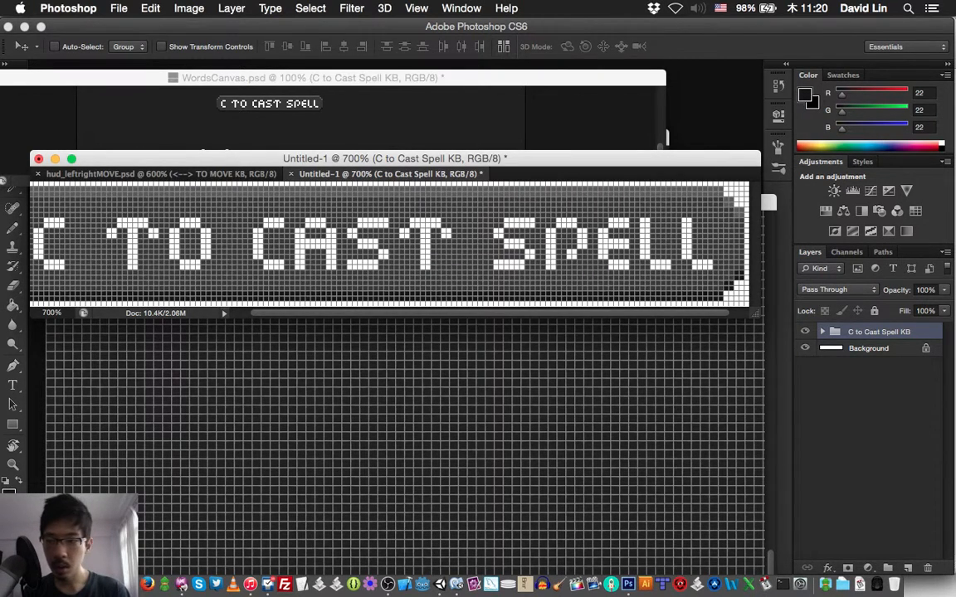
key("super+minus")
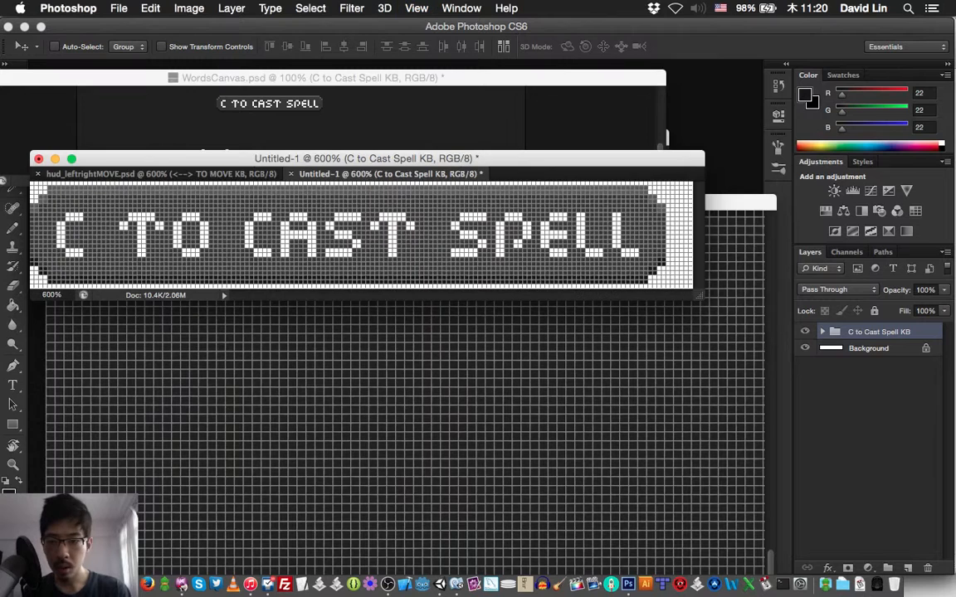
key("Right")
key("Right")
key("Right")
key("Right")
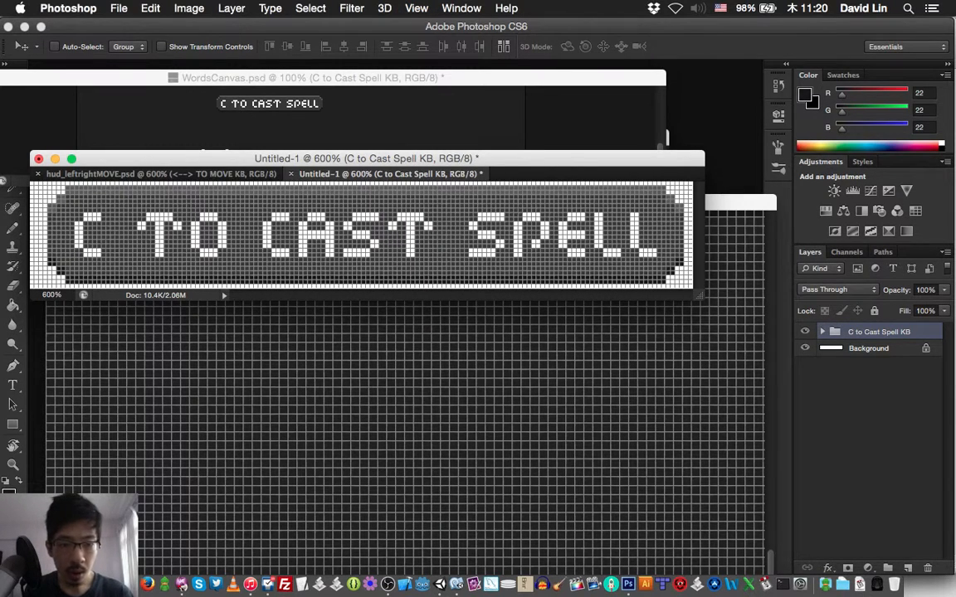
key("Left")
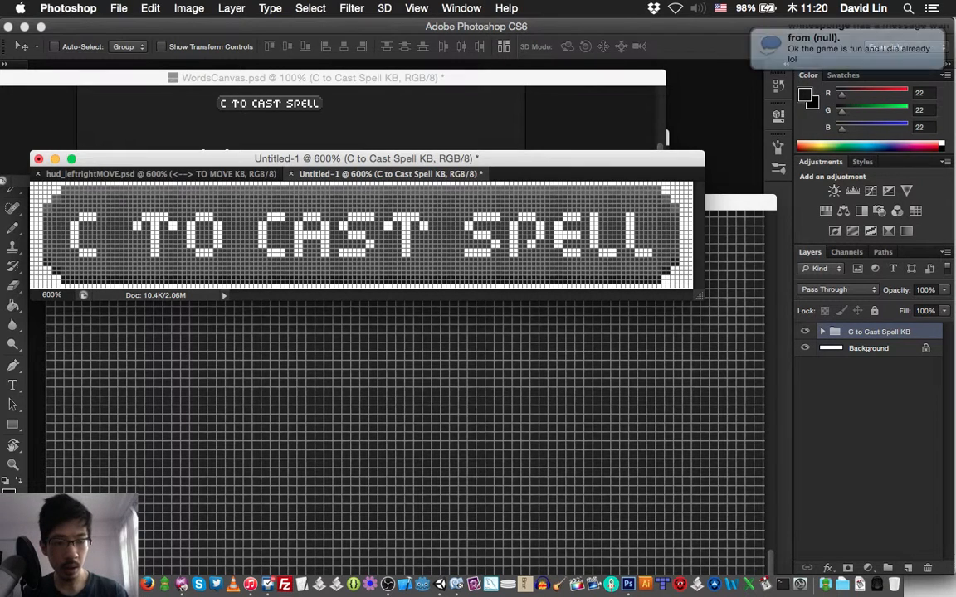
left_click(804, 348)
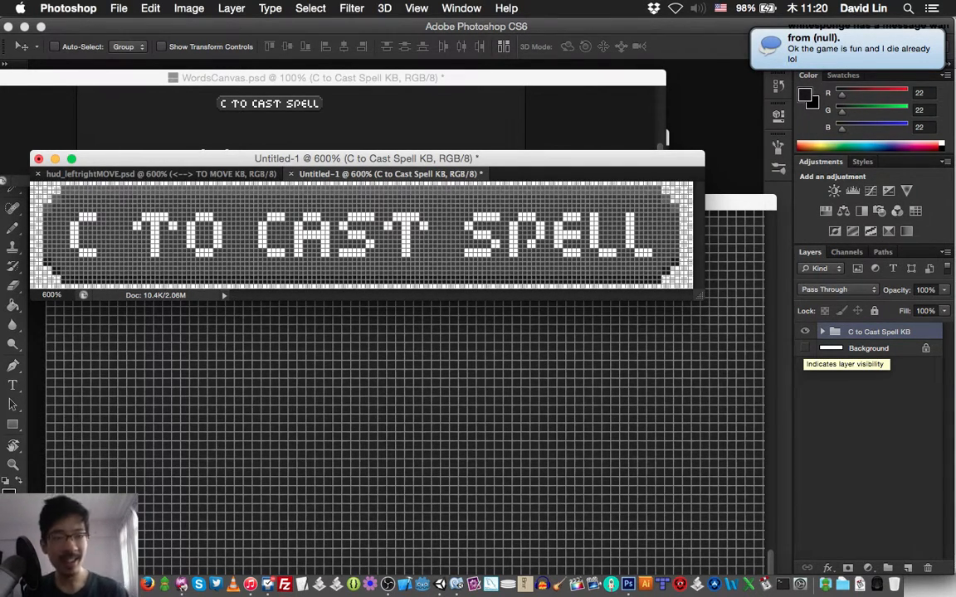
key("super+s")
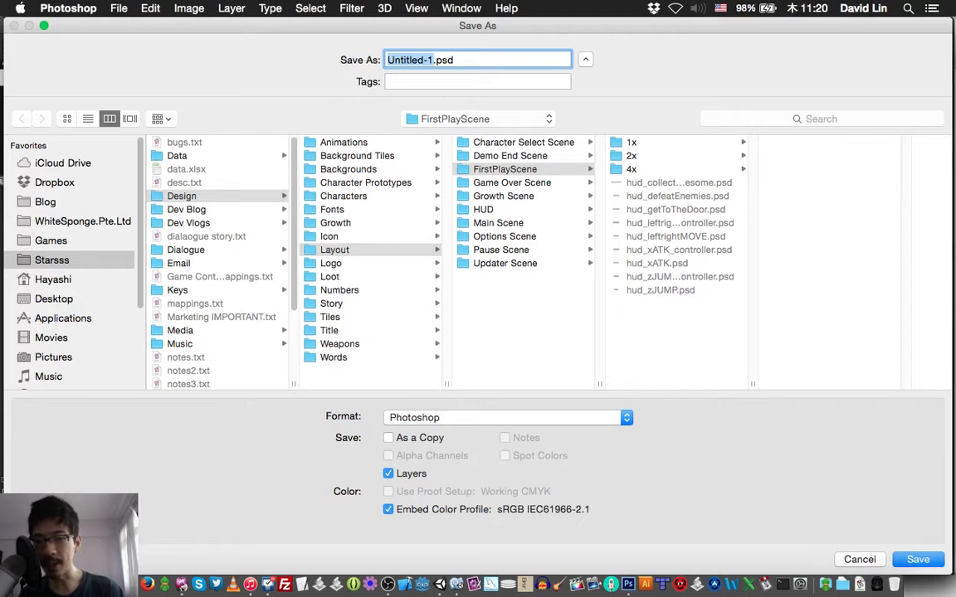
left_click(483, 210)
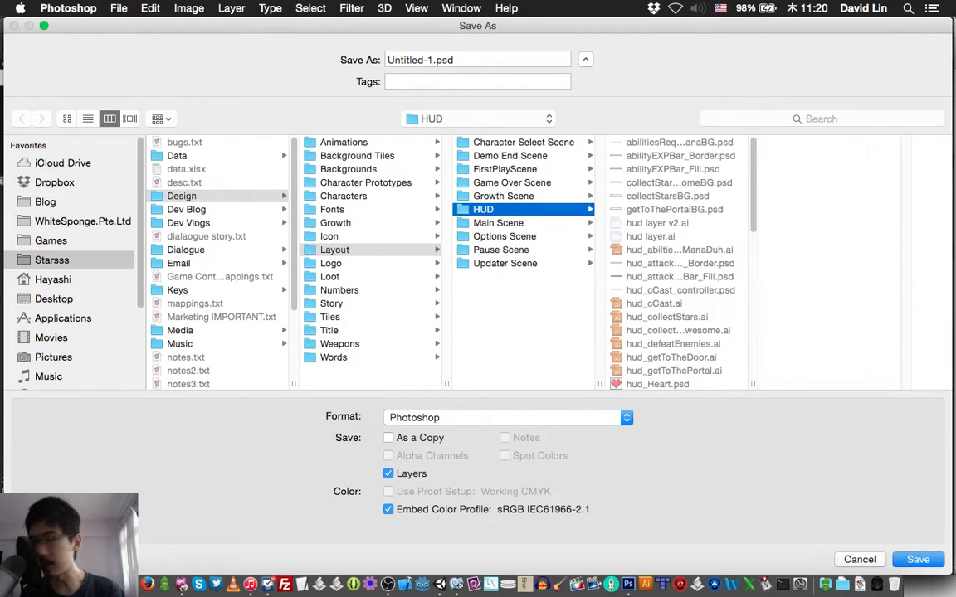
double_click(752, 384)
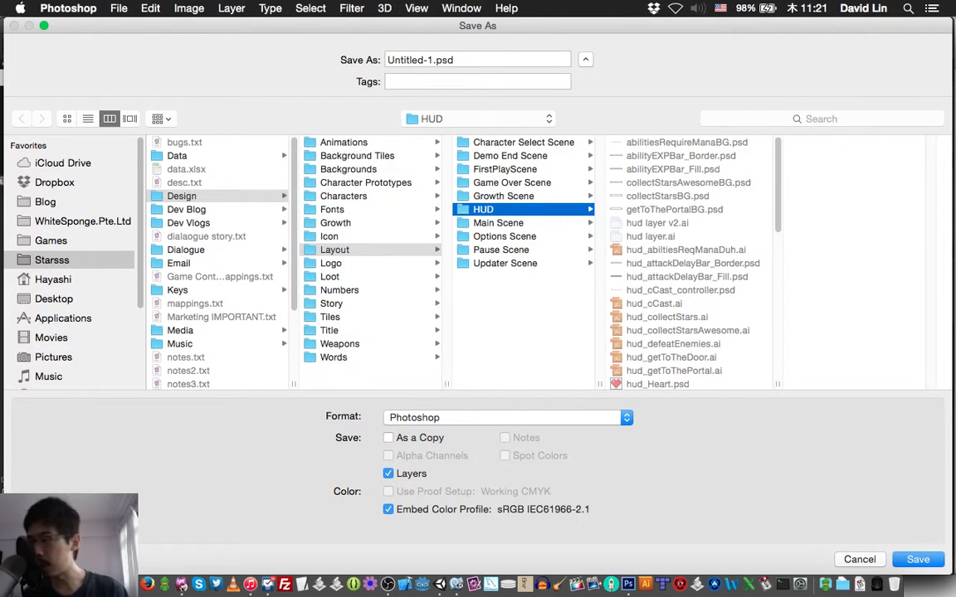
key("Escape")
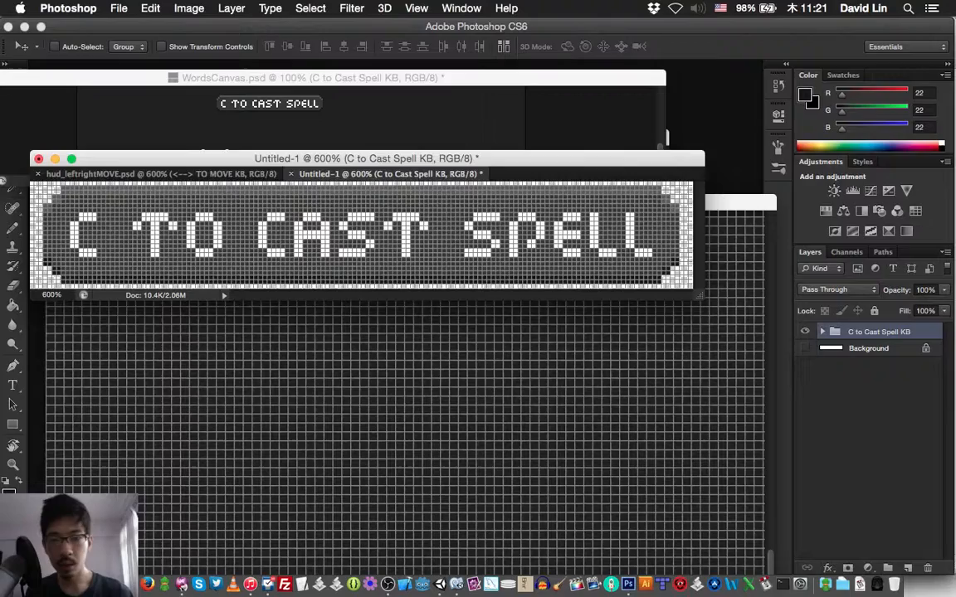
Step: Save the document as hud_cCast.psd in the FirstPlayScene folder in Photoshop format with Maximize Compatibility on
key("alt+shift+super+s")
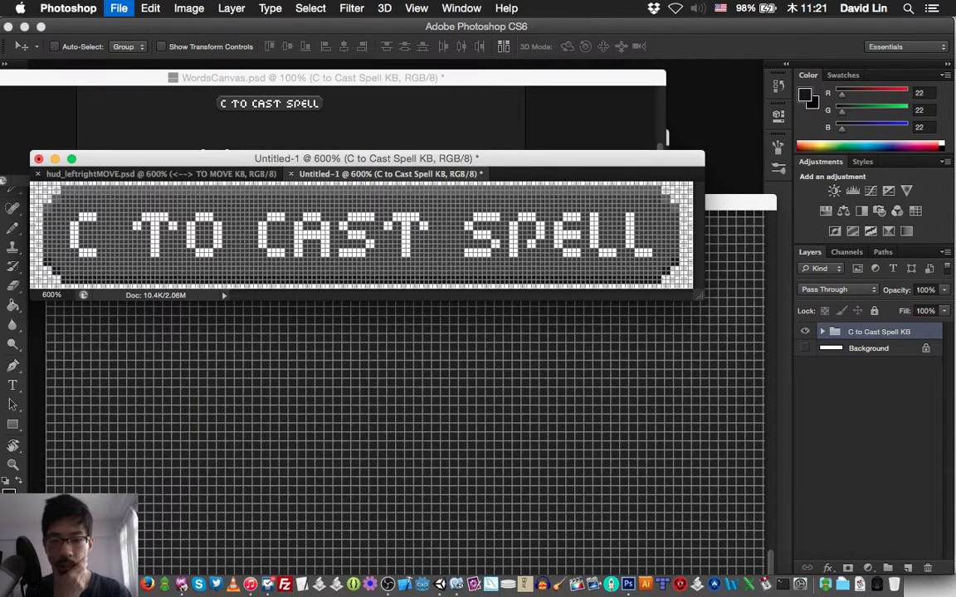
key("shift+super+s")
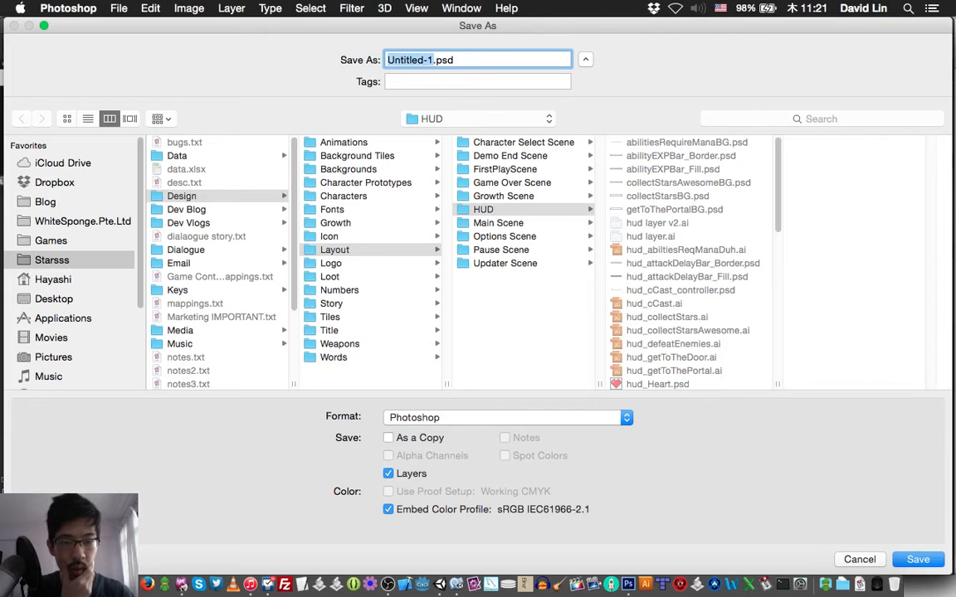
type("hud_cCa")
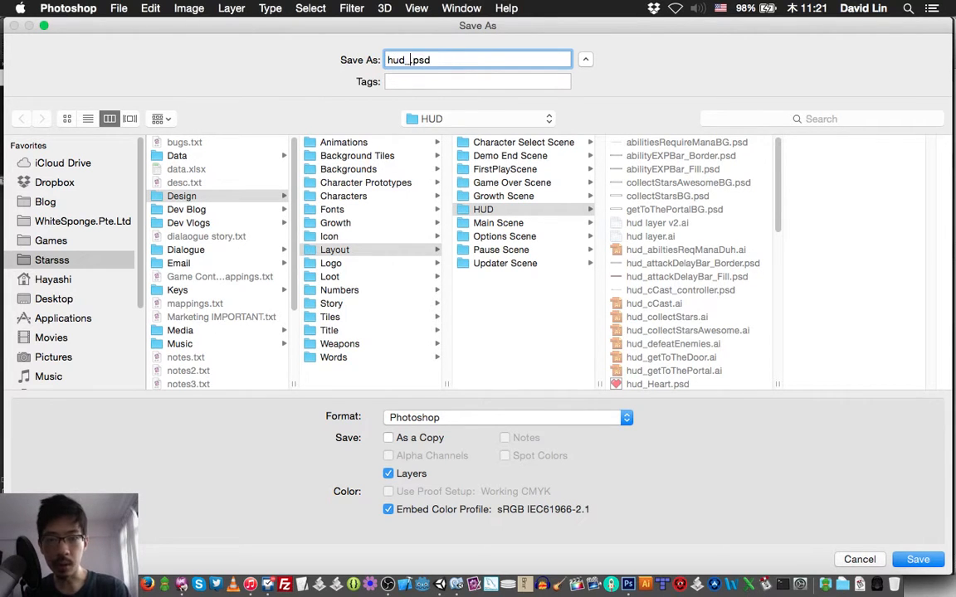
type("st")
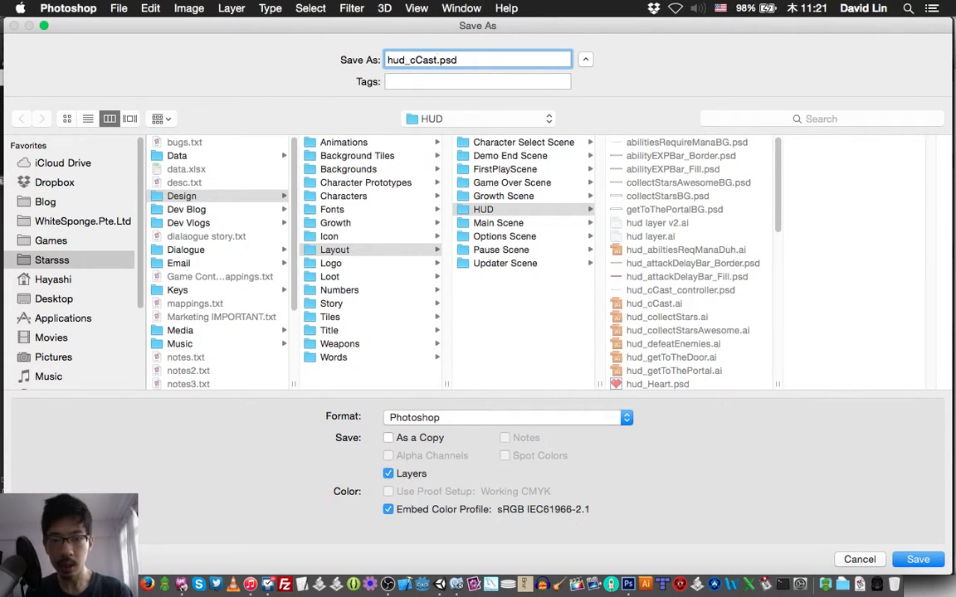
left_click(505, 169)
key("Return")
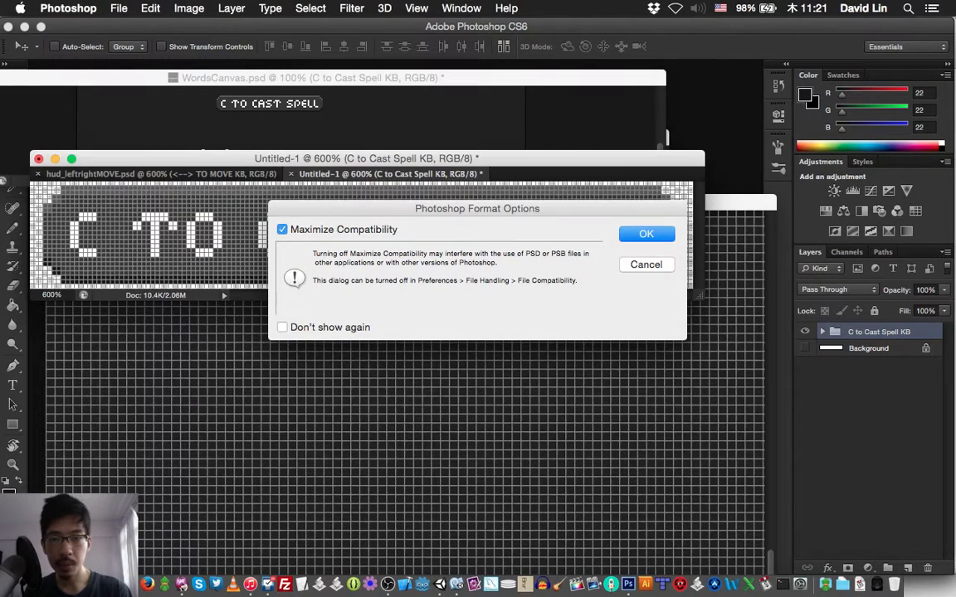
key("Return")
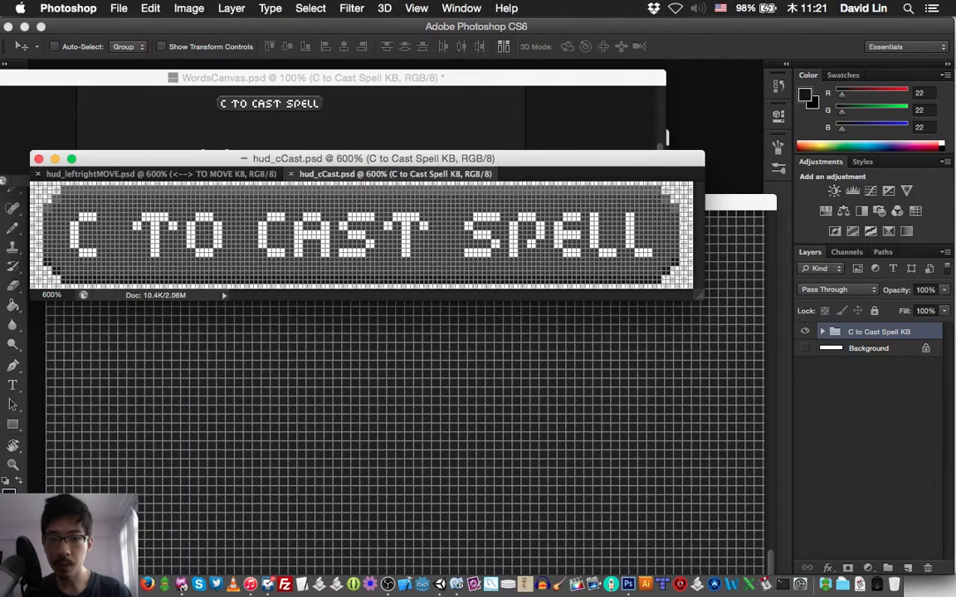
Step: In WordsCanvas.psd, show the C to Cast Spell Controller group and hide C to Cast Spell KB
left_click(365, 78)
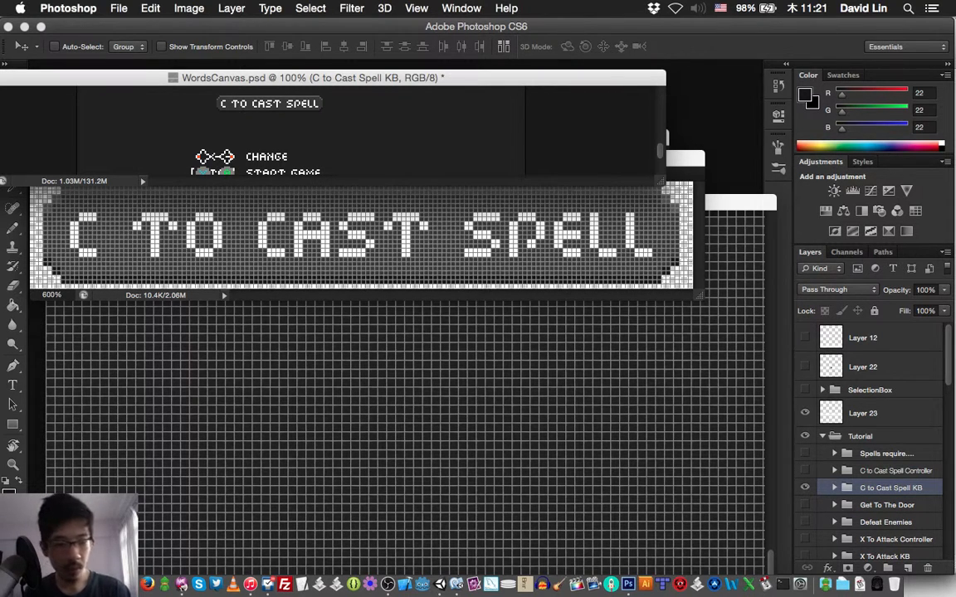
left_click(805, 470)
left_click(805, 488)
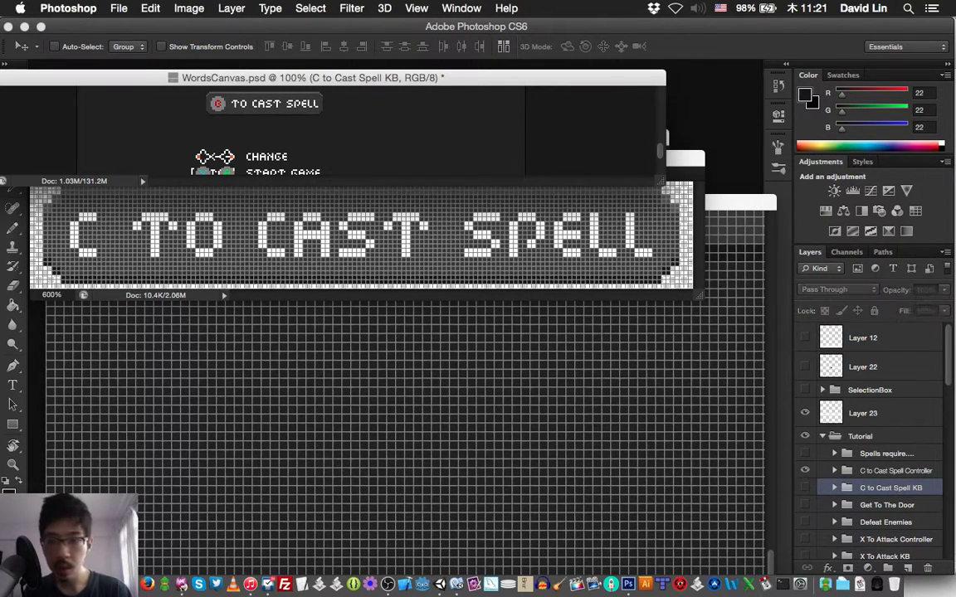
Step: Check the controller banner's size with fixed marquees, first 148 × 24 px and then 164 × 24 px, and deselect
key("m")
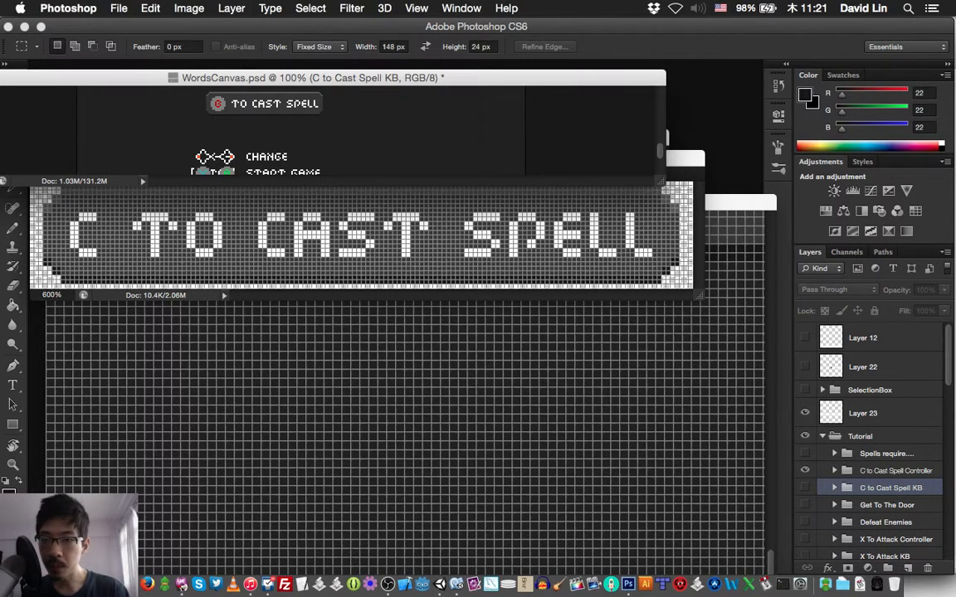
left_click(204, 90)
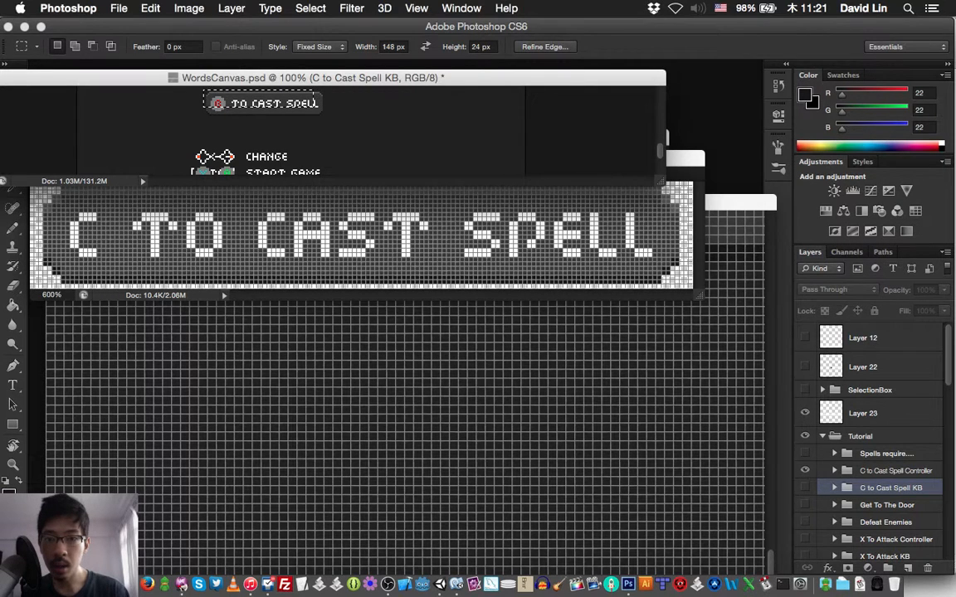
left_click(391, 46)
type("18")
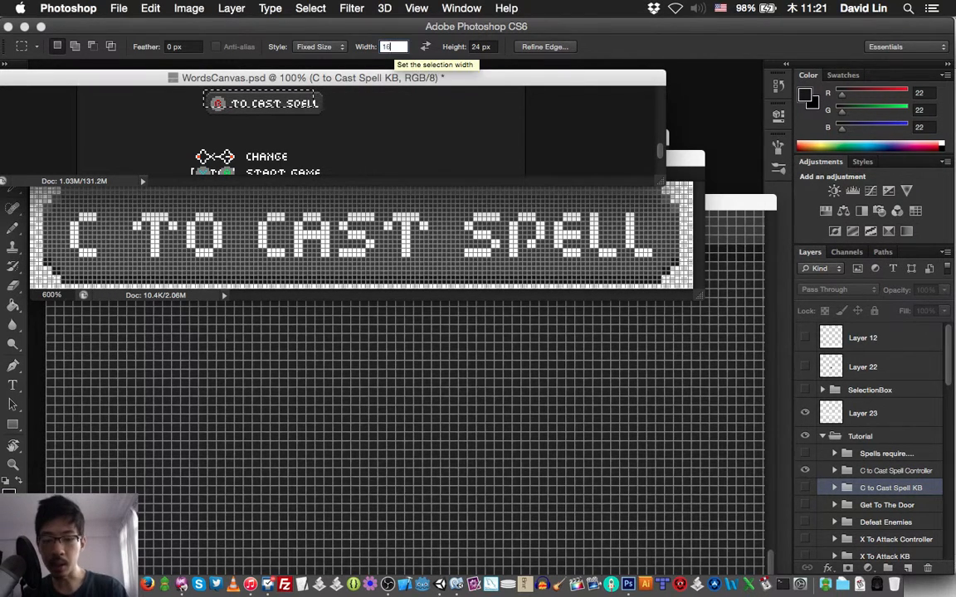
type("4")
key("Return")
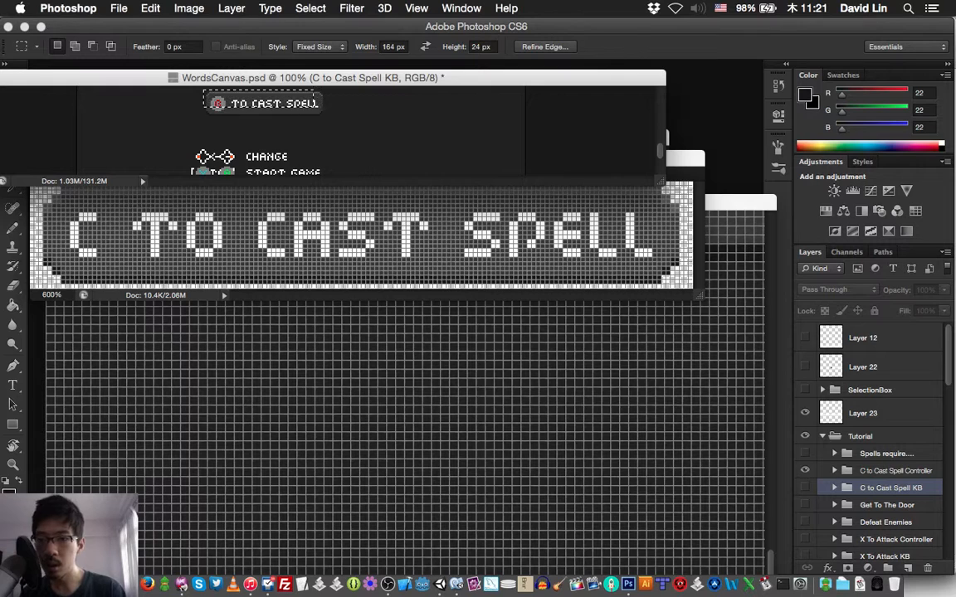
key("super+d")
left_click(204, 110)
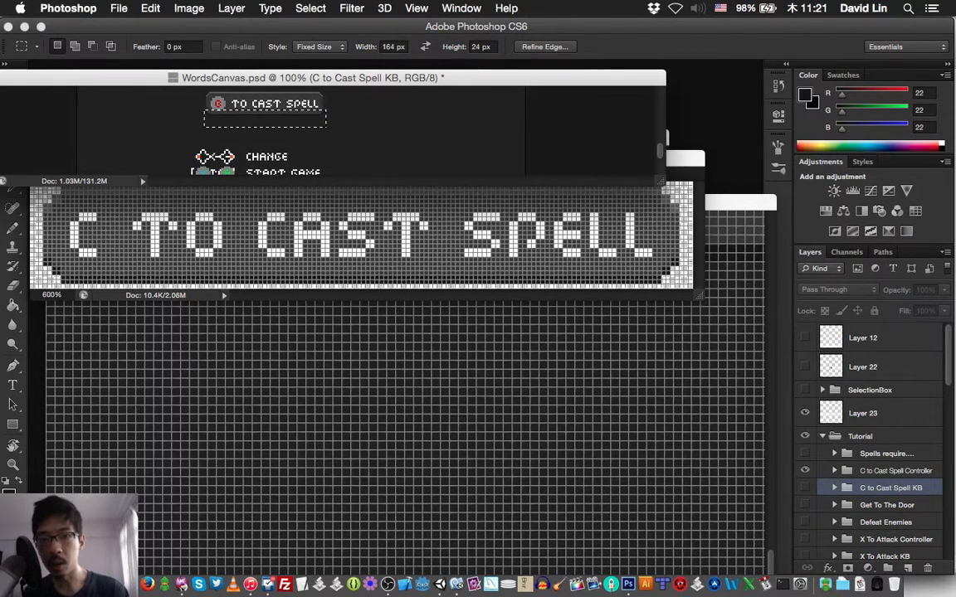
key("super+d")
Step: Create a new document 160 pixels wide and 36 pixels high
key("super+grave")
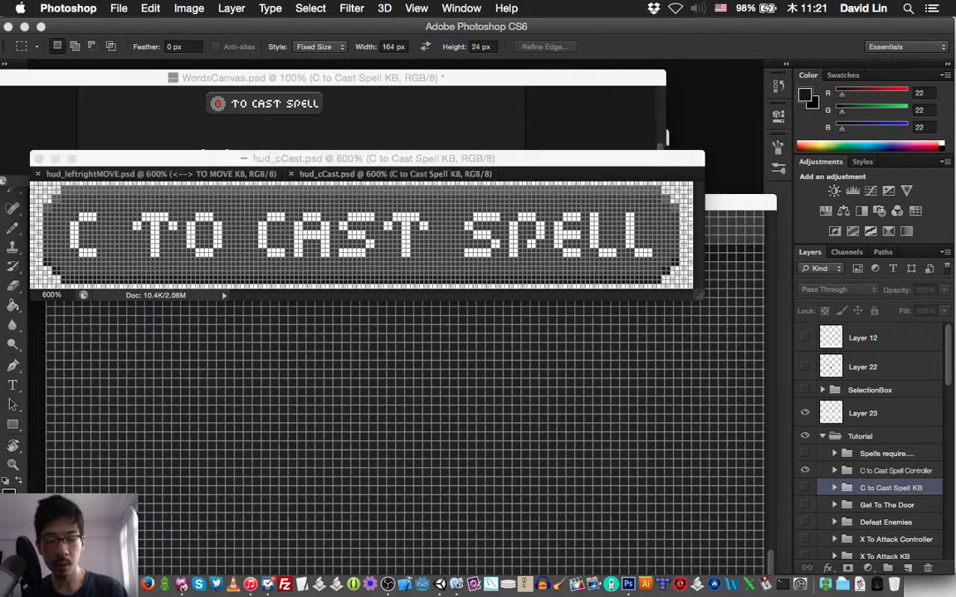
key("super+n")
key("Tab")
type("160")
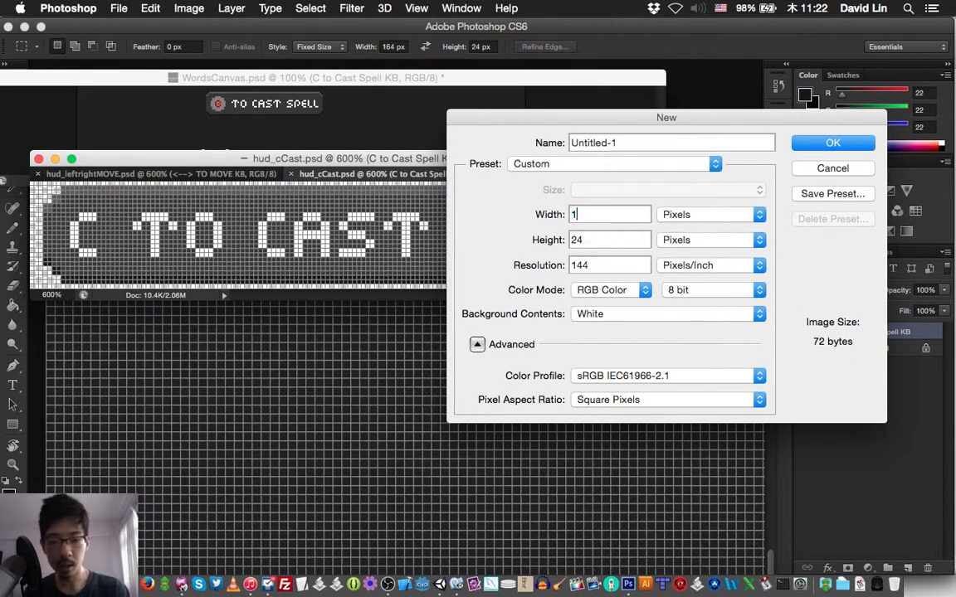
key("Tab")
type("36")
key("Return")
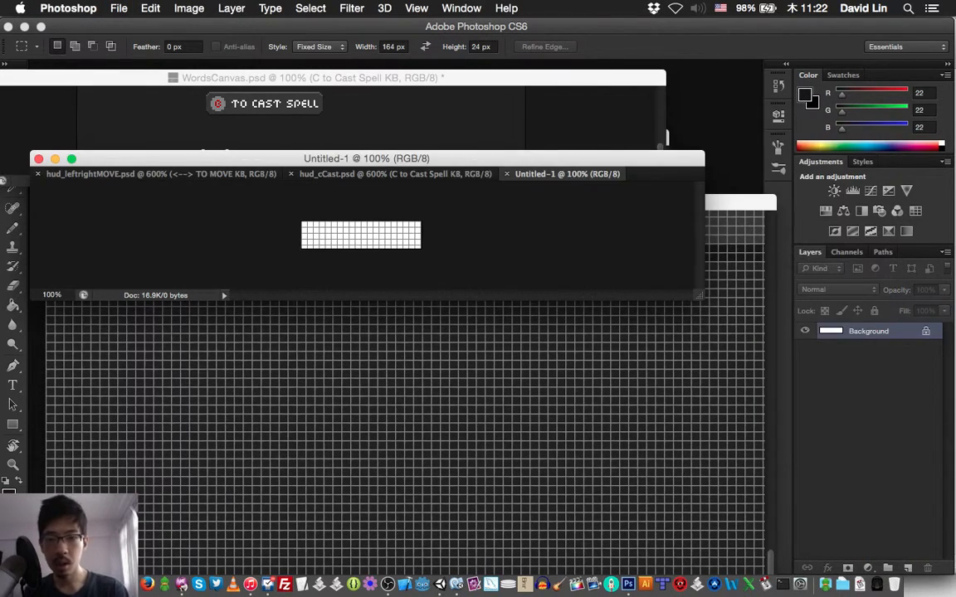
Step: Copy the C to Cast Spell Controller group from WordsCanvas.psd into the new 160 × 36 px document
key("super+equal")
key("super+equal")
key("super+equal")
key("super+equal")
key("super+equal")
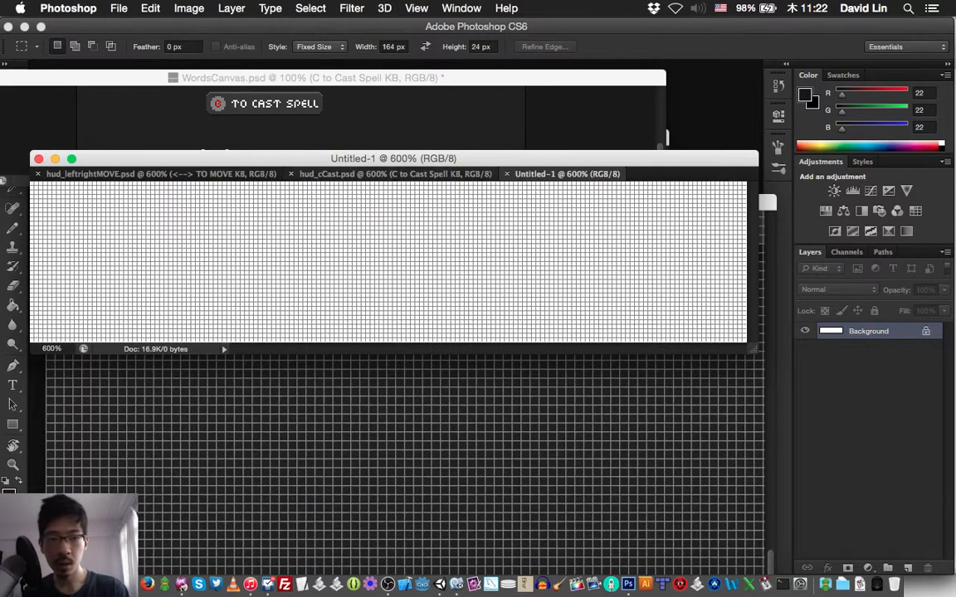
key("super+grave")
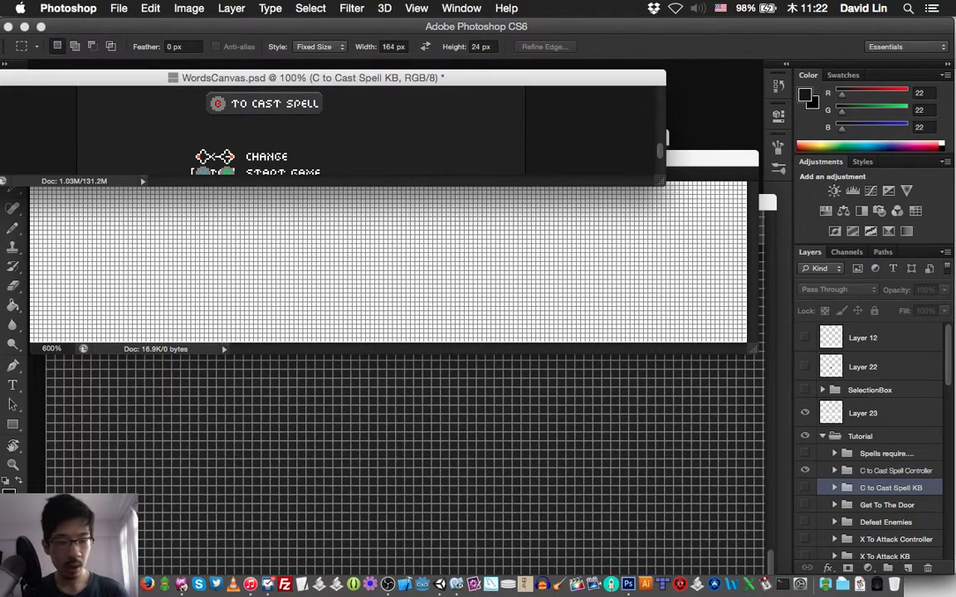
left_click(895, 470)
key("v")
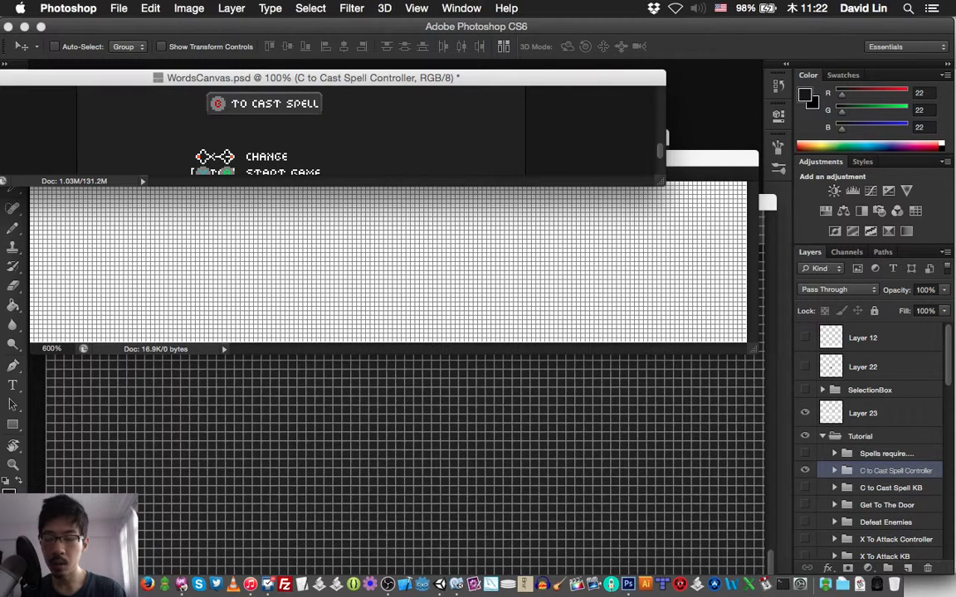
left_click_drag(335, 180, 338, 191)
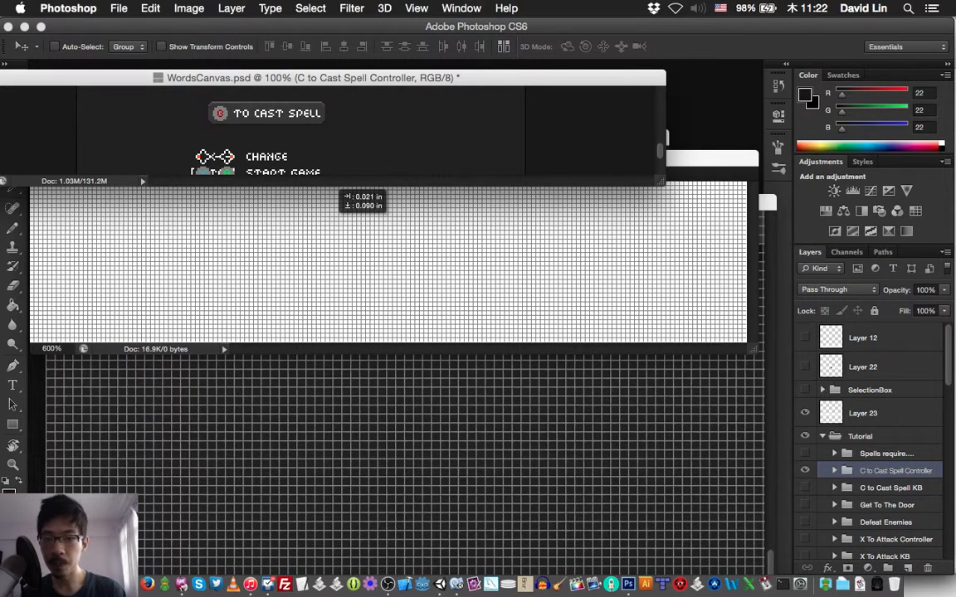
left_click_drag(337, 191, 336, 199)
Step: Nudge the controller banner down and right until it is centred on the canvas
key("Down")
key("Down")
key("Down")
key("Down")
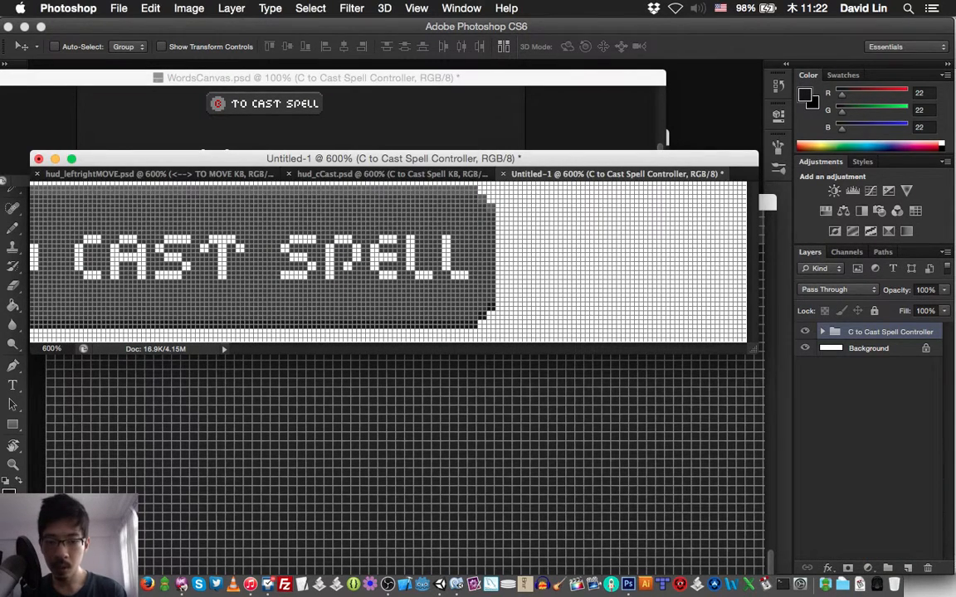
key("Down")
key("shift+Right")
key("shift+Right")
key("shift+Right")
key("shift+Right")
key("shift+Right")
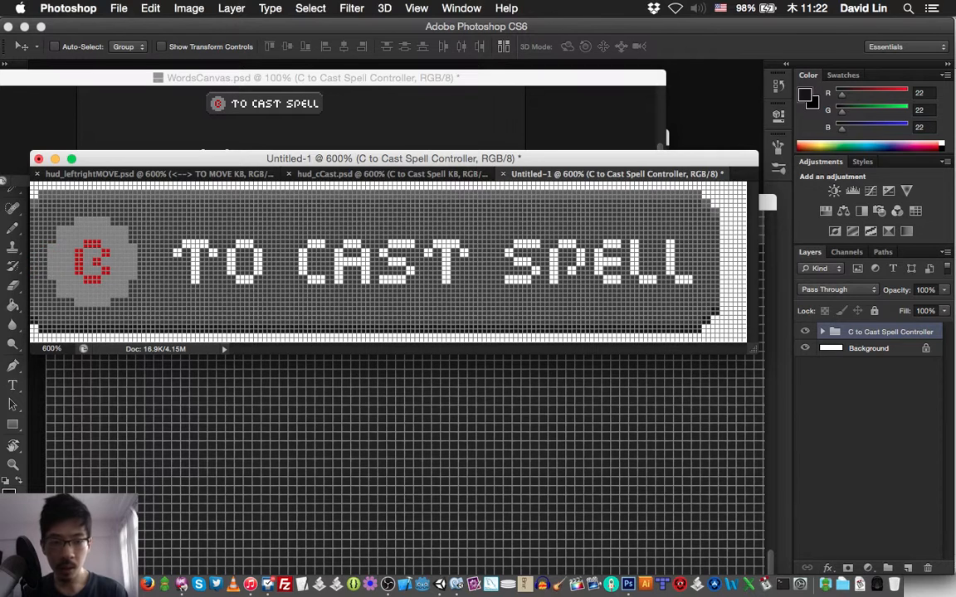
key("Right")
key("Right")
key("Right")
key("Right")
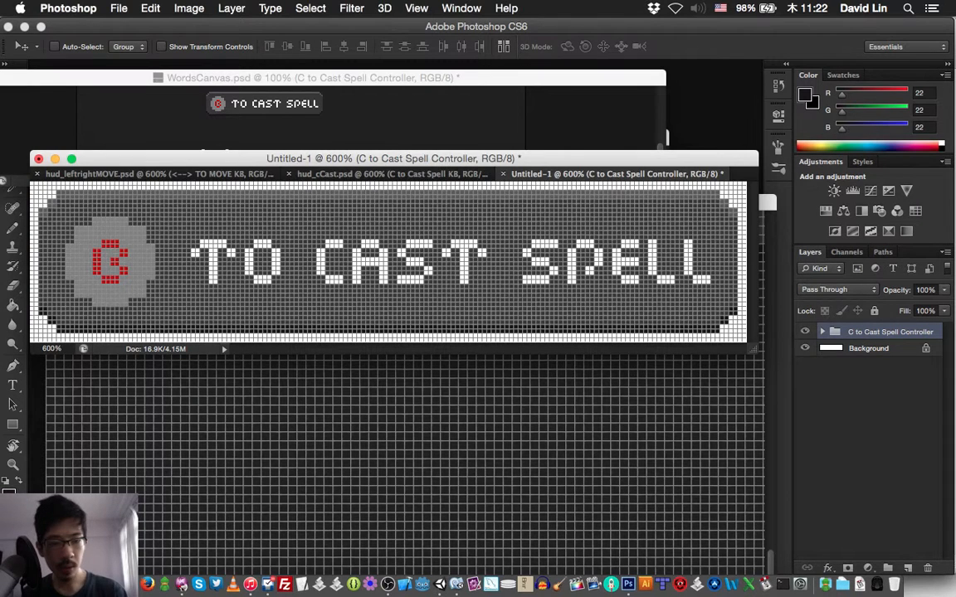
Step: Name the file hud_cCast_controller.psd and try to save it in the HUD folder without replacing any existing file
key("super+s")
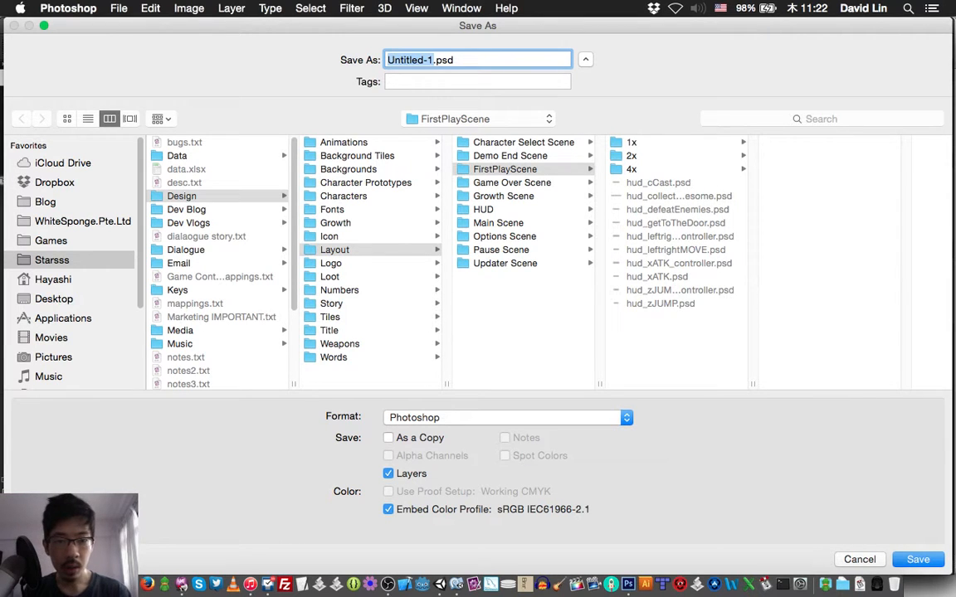
left_click(483, 209)
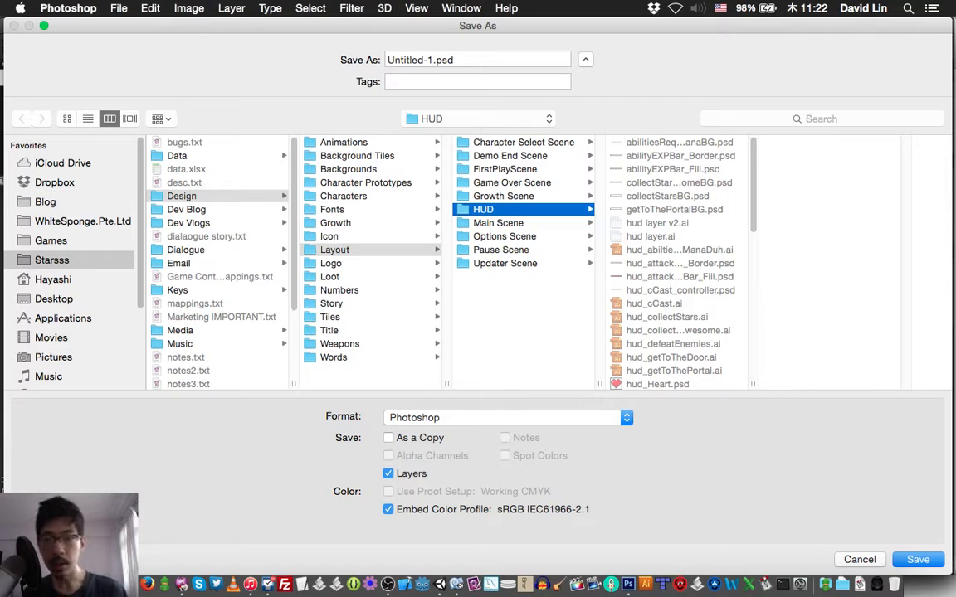
key("Tab")
type("h")
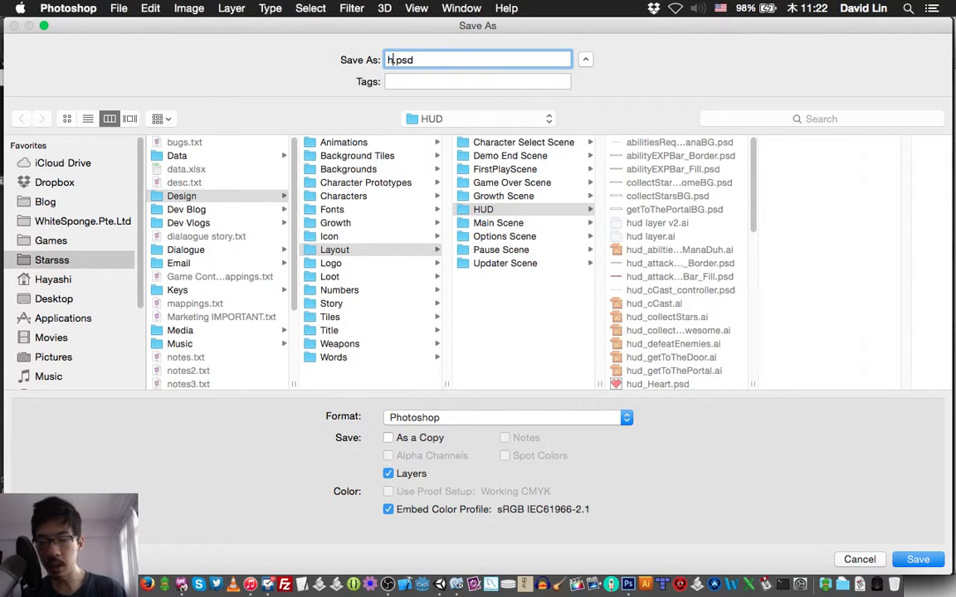
type("ud_c")
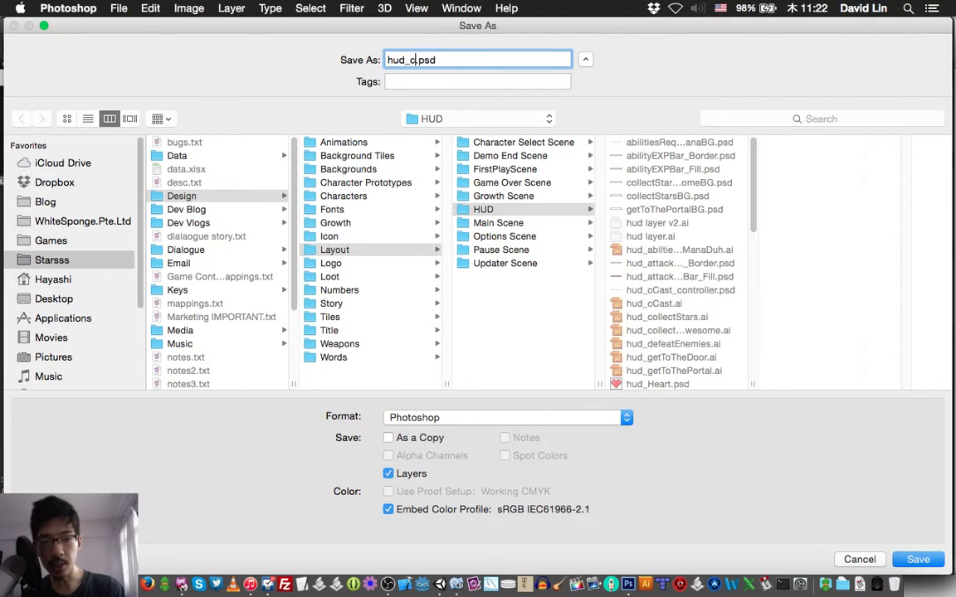
type("Cast_cont")
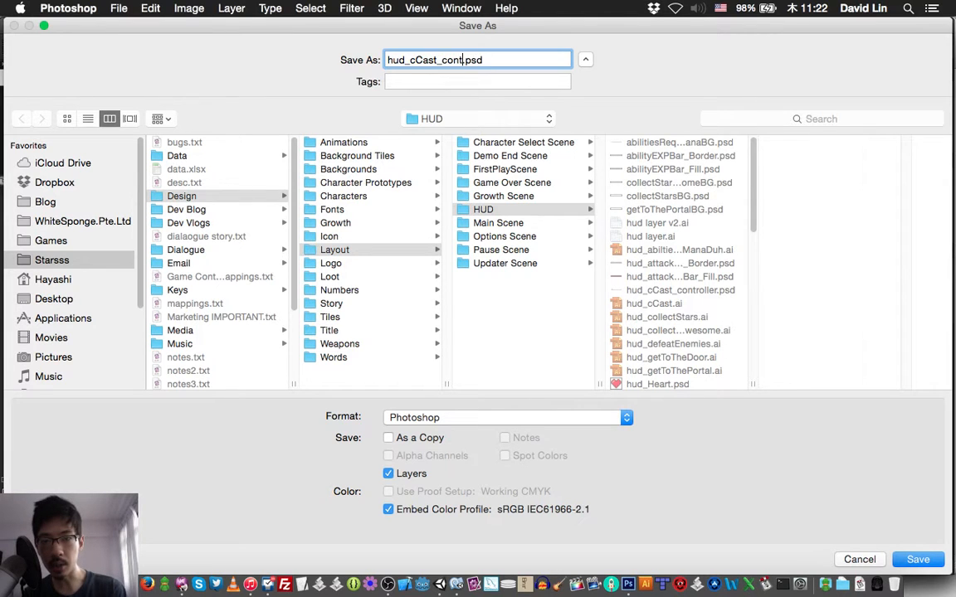
type("roller")
key("Return")
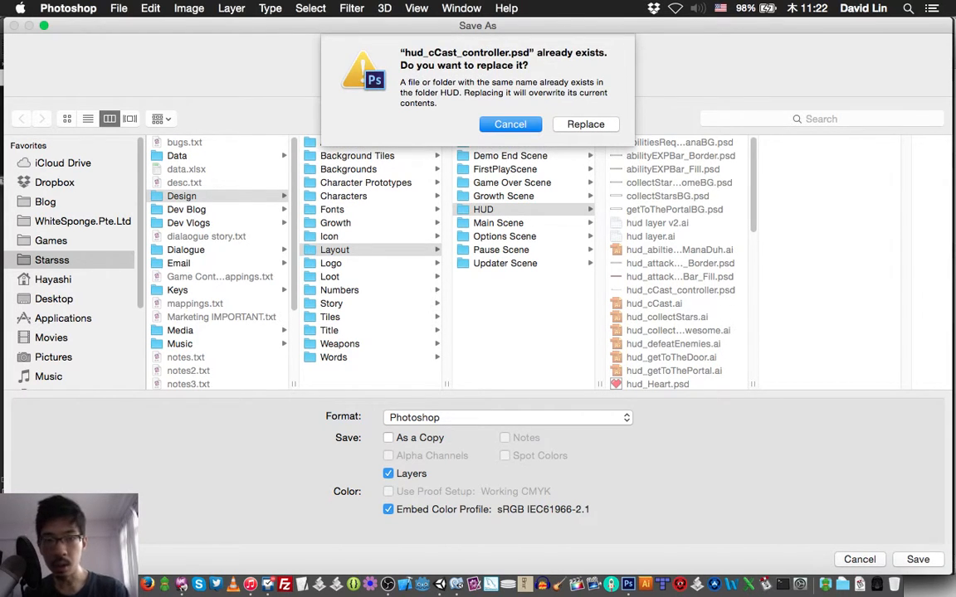
key("Escape")
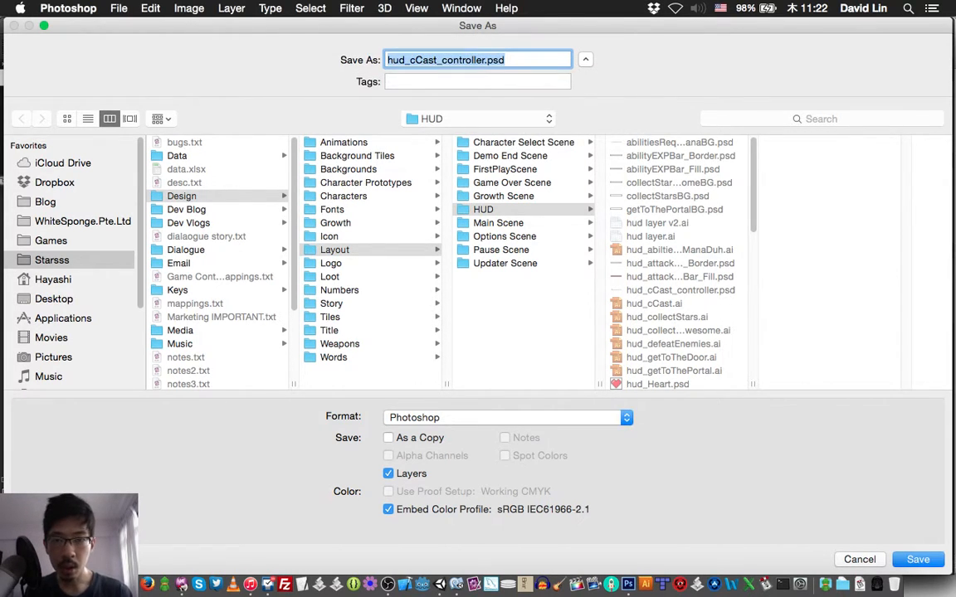
Step: Save hud_cCast_controller.psd in the FirstPlayScene folder instead, with Maximize Compatibility on
left_click(505, 169)
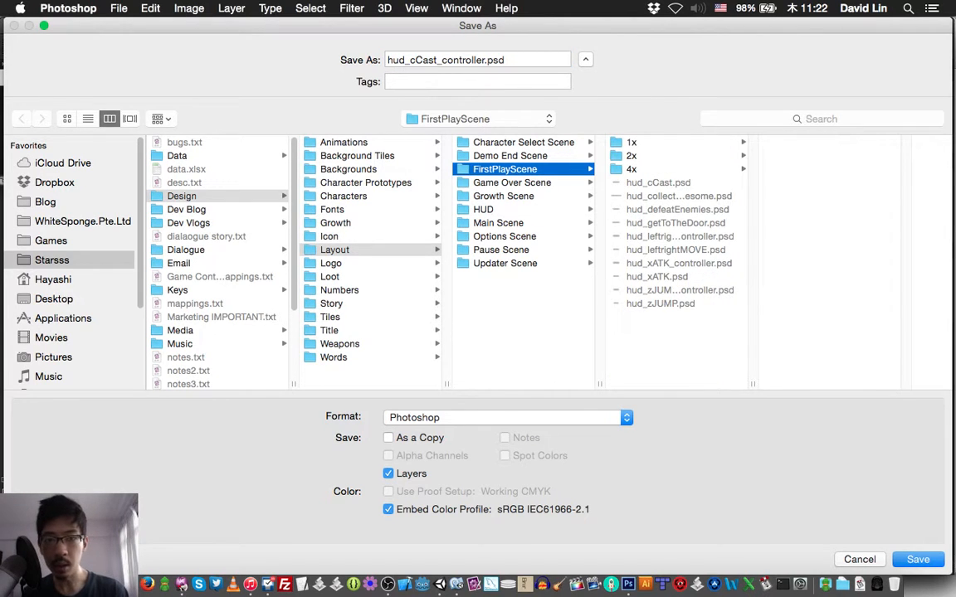
key("Return")
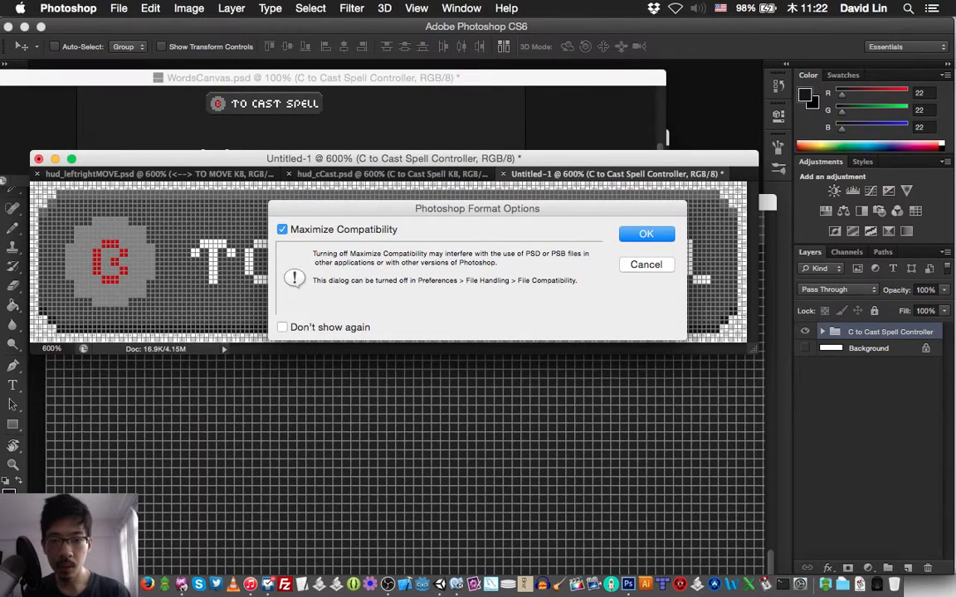
key("Return")
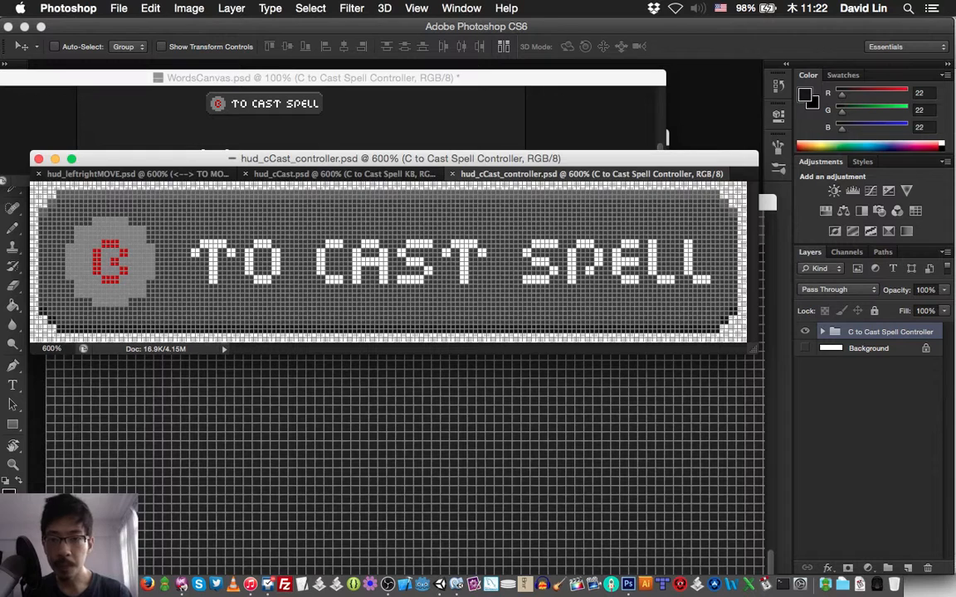
Step: In WordsCanvas.psd, hide the C to Cast Spell Controller group and show the Spells require.... group
left_click(312, 78)
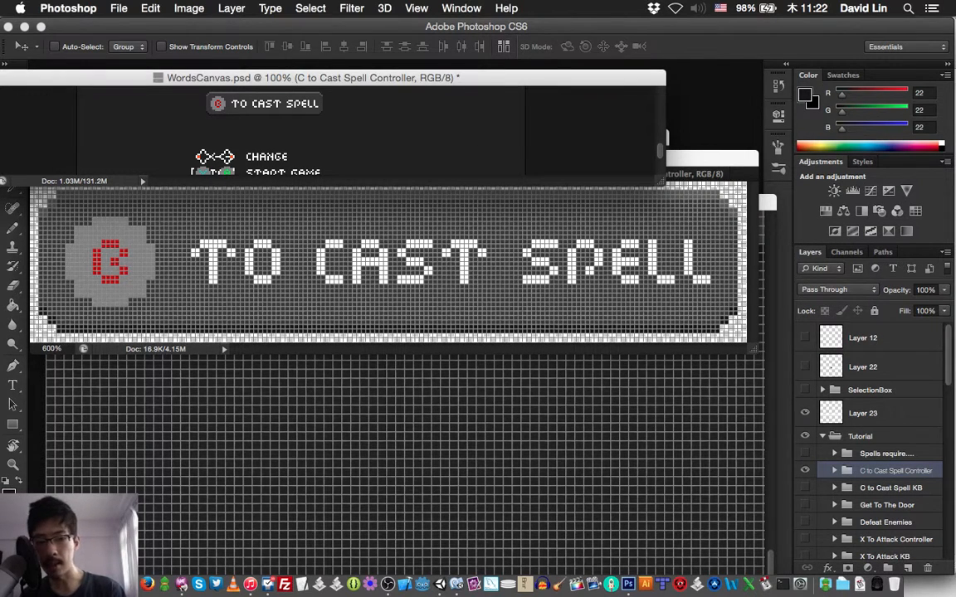
left_click(803, 470)
left_click(803, 453)
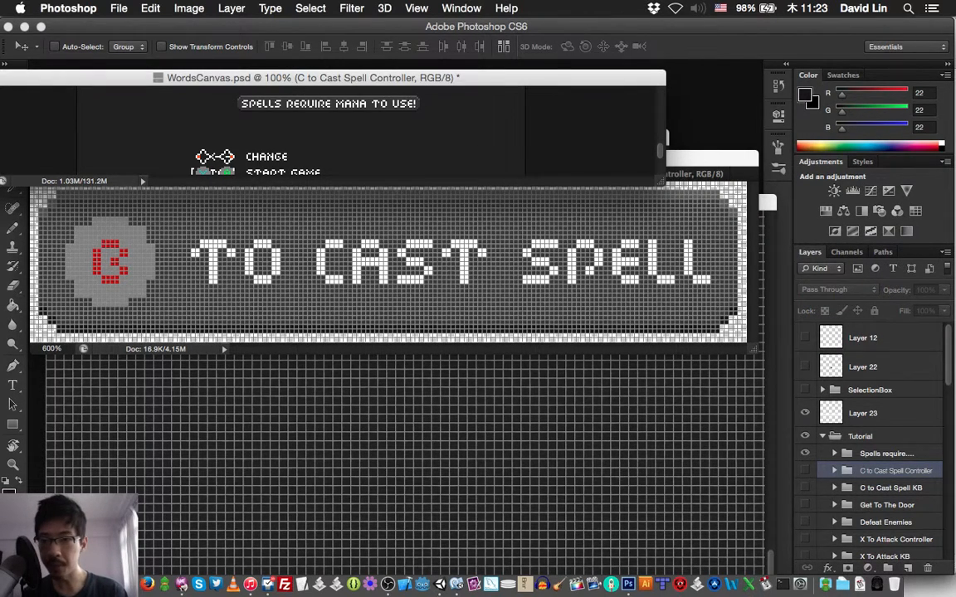
Step: Measure the SPELLS REQUIRE MANA TO USE! banner with a 24 px high fixed-size marquee, trying widths of 200 and 236 px
key("m")
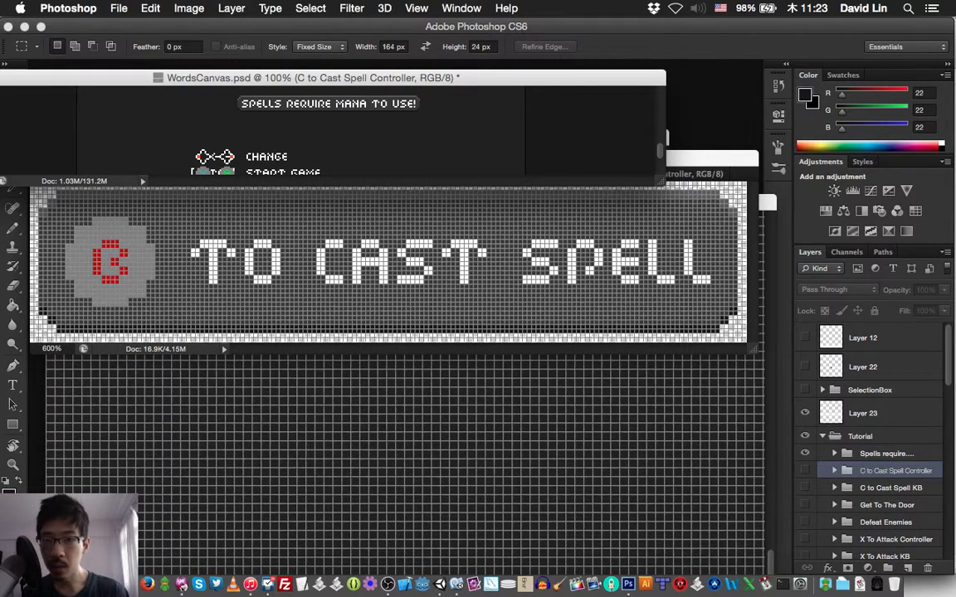
left_click(237, 97)
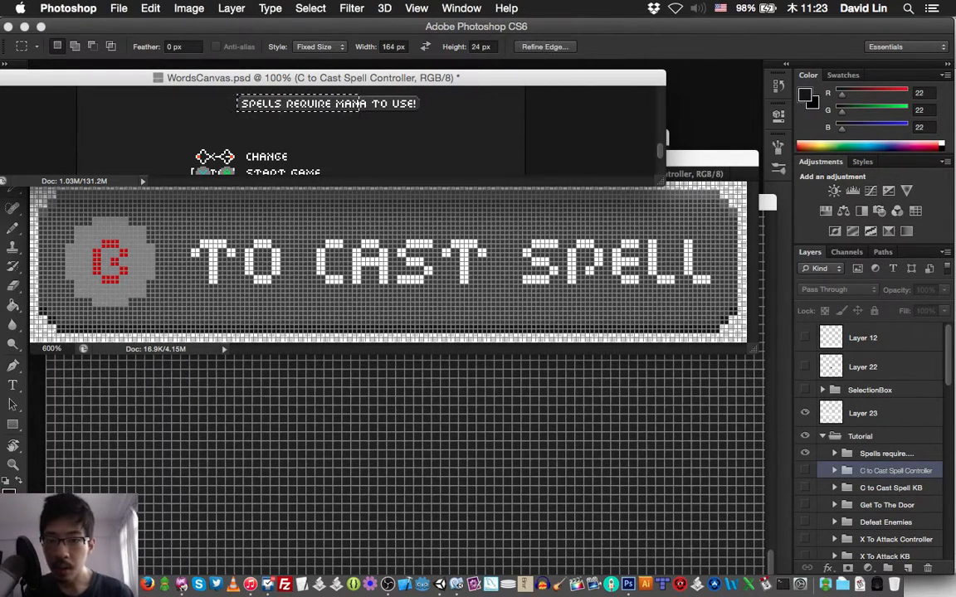
left_click(391, 48)
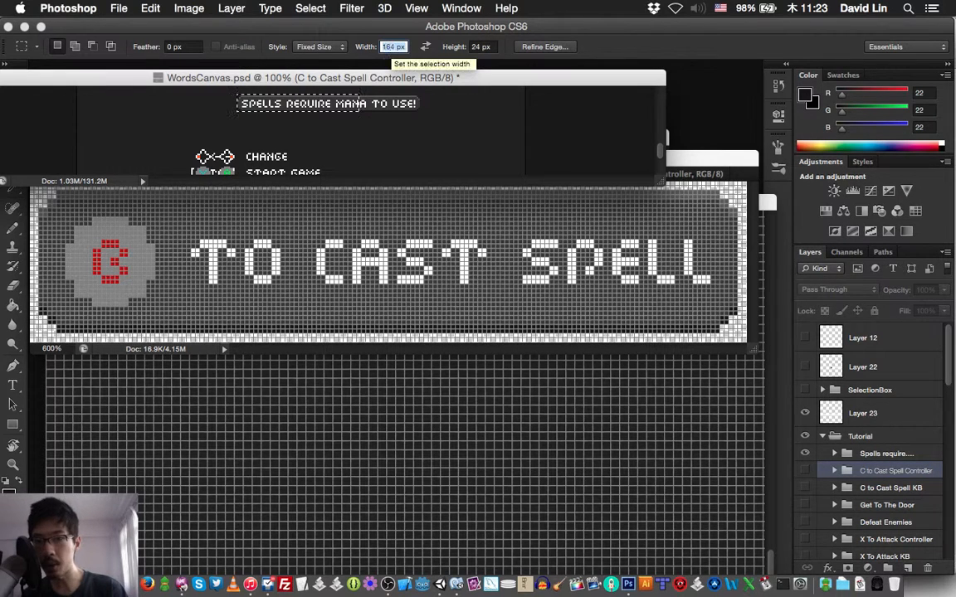
type("200")
key("Return")
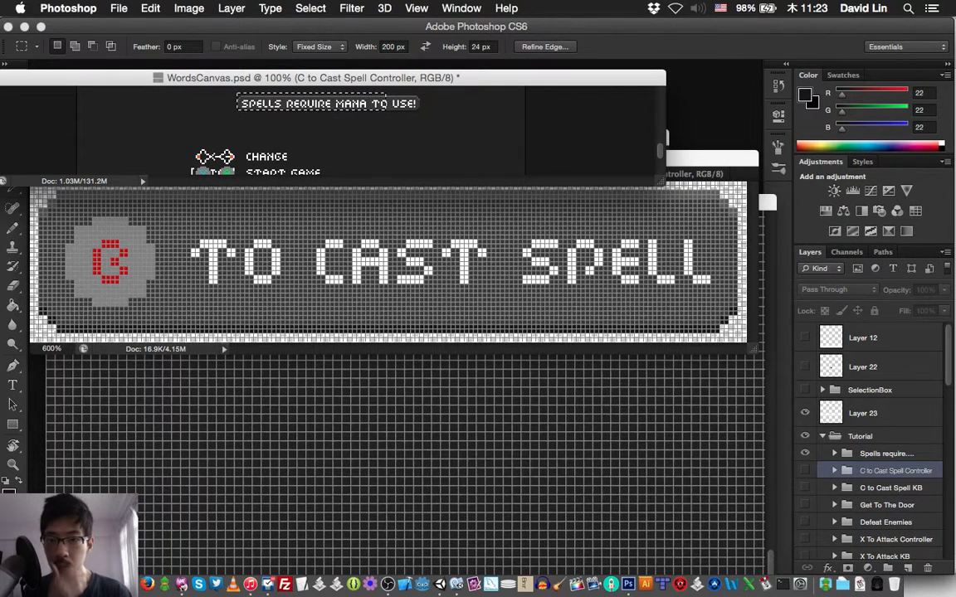
left_click(392, 48)
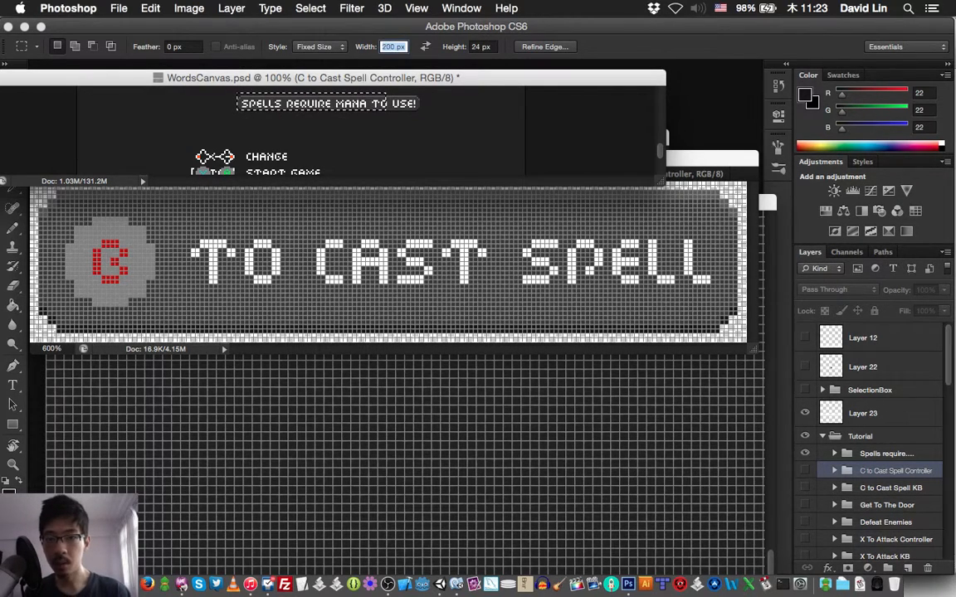
type("24")
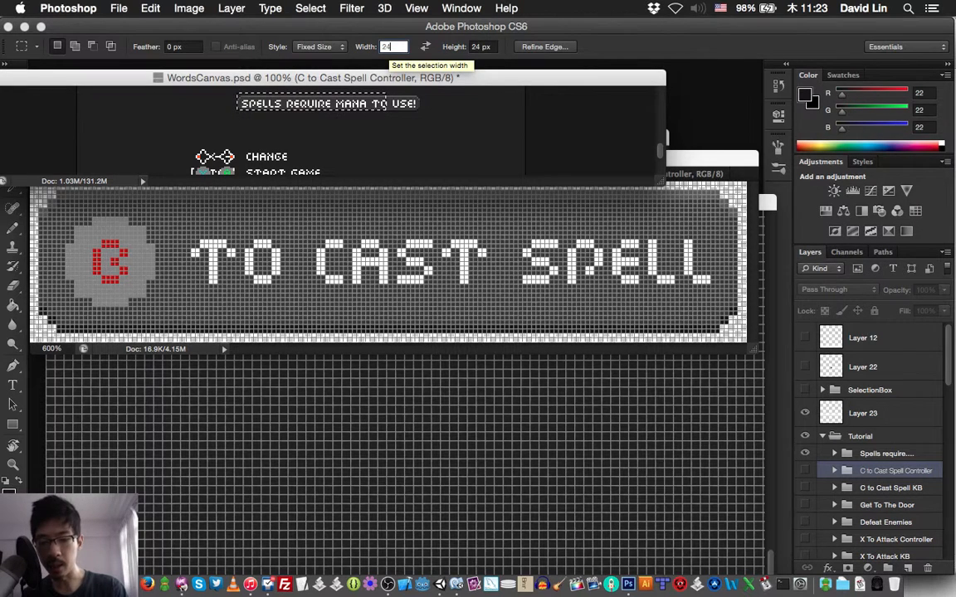
key("BackSpace")
type("36")
key("Return")
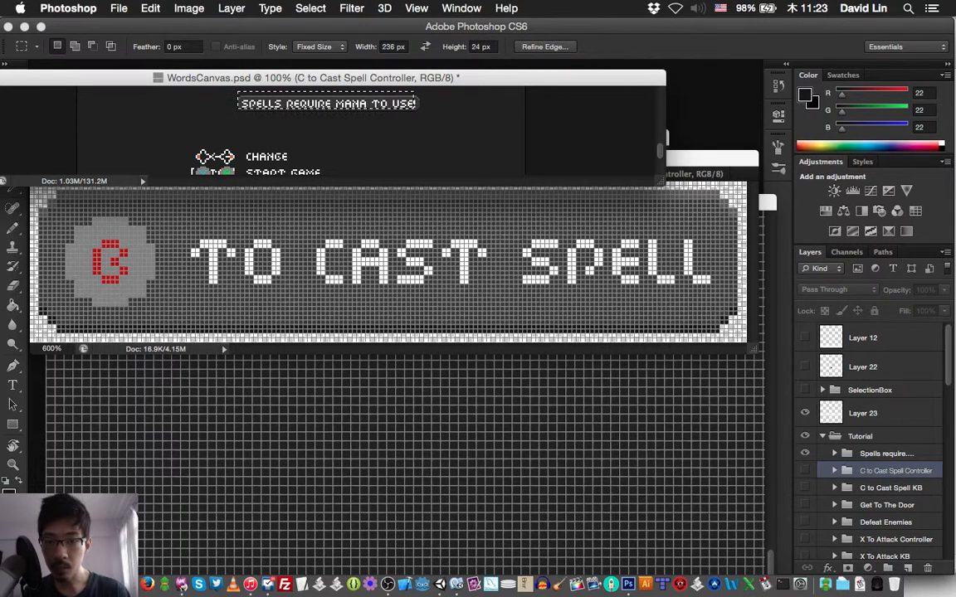
Step: Set the fixed-size marquee width to 248 px to span the whole banner, and clear the selection
double_click(393, 48)
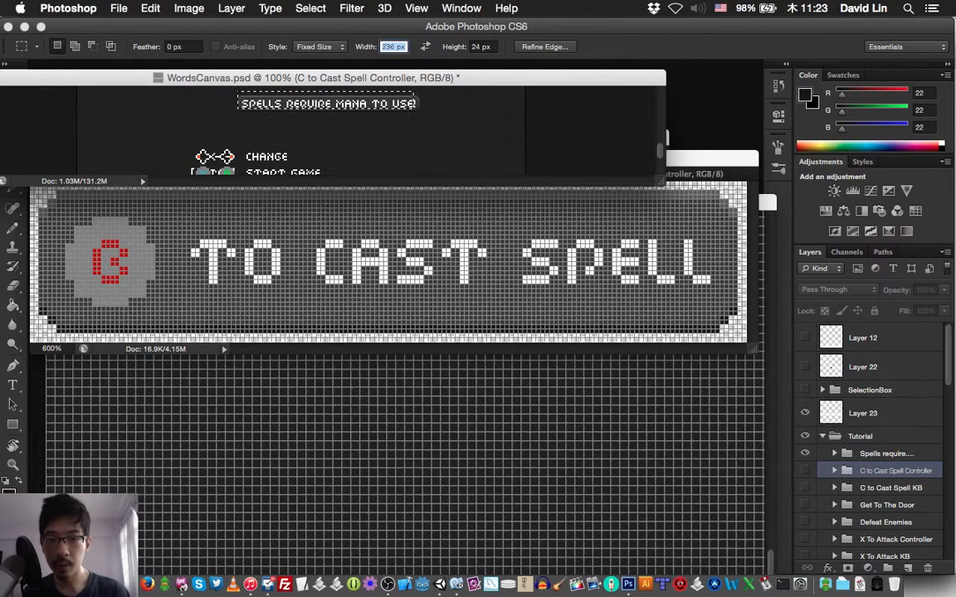
type("248")
key("Return")
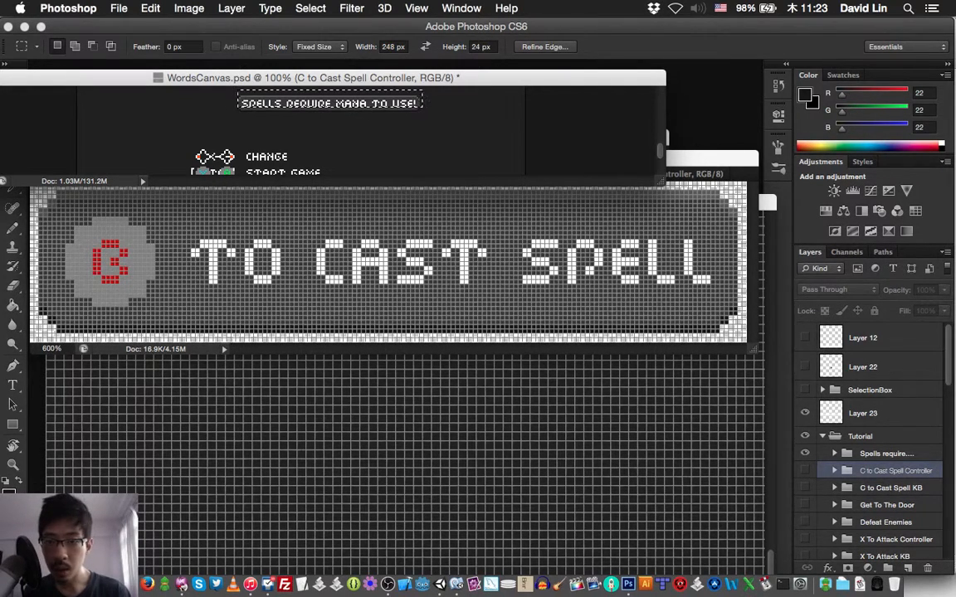
key("super+d")
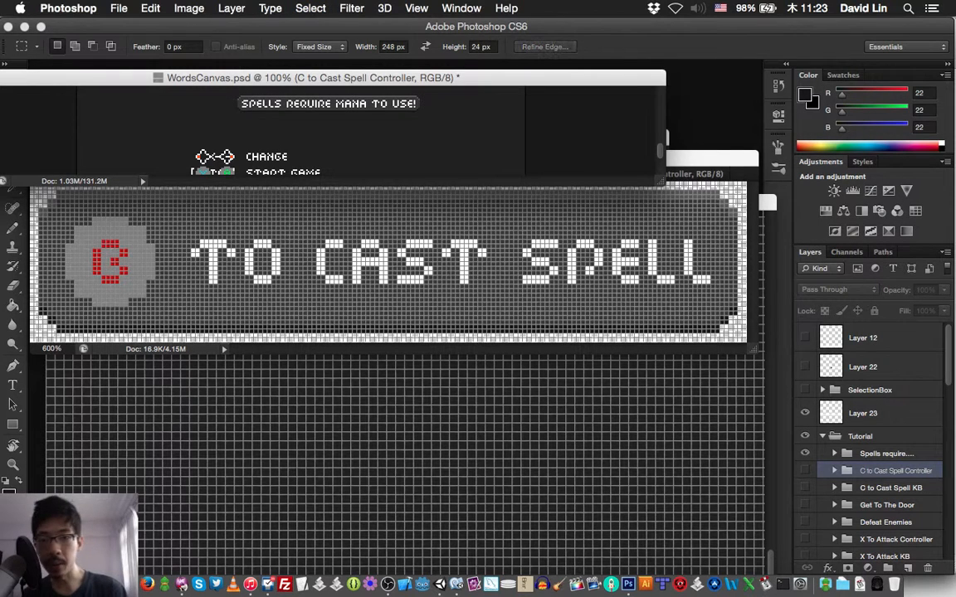
Step: Create a new document 248 px wide and 24 px high alongside the exported HUD prompts
key("super+grave")
key("super+n")
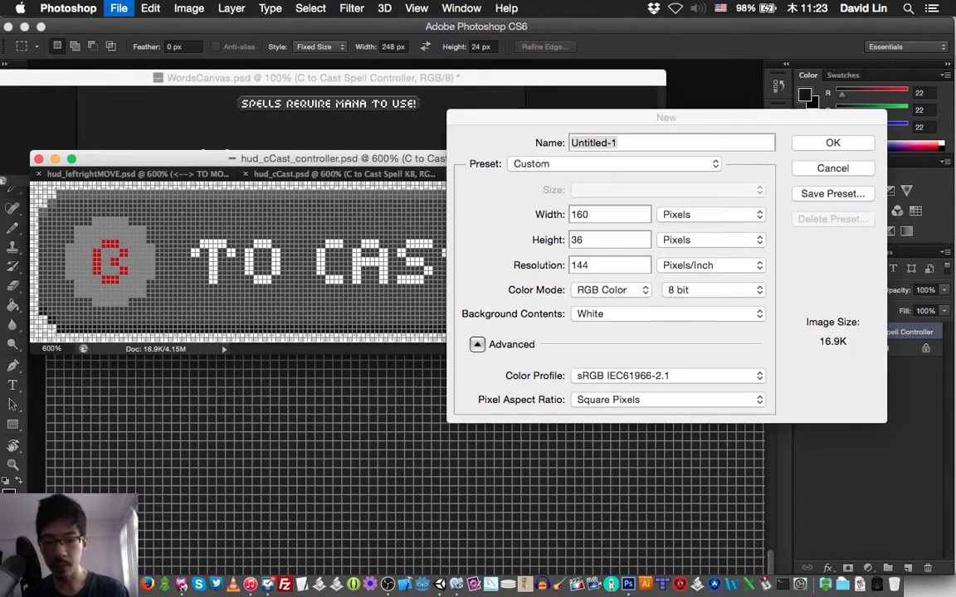
key("Tab")
type("248")
key("Tab")
type("24")
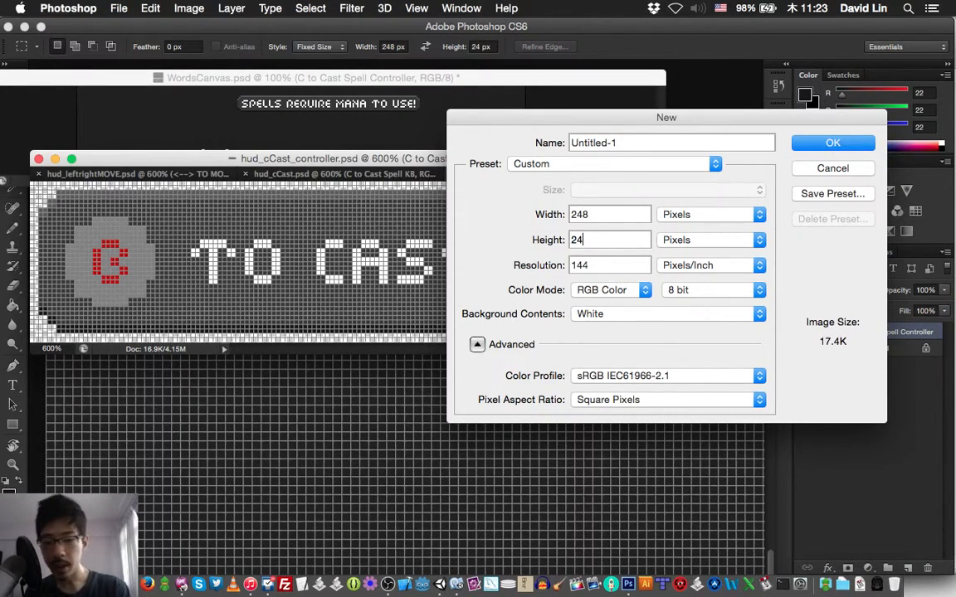
key("Return")
Step: Copy the Spells require.... group from WordsCanvas.psd into the new blank document
key("super+equal")
key("super+equal")
key("super+equal")
key("super+equal")
key("super+equal")
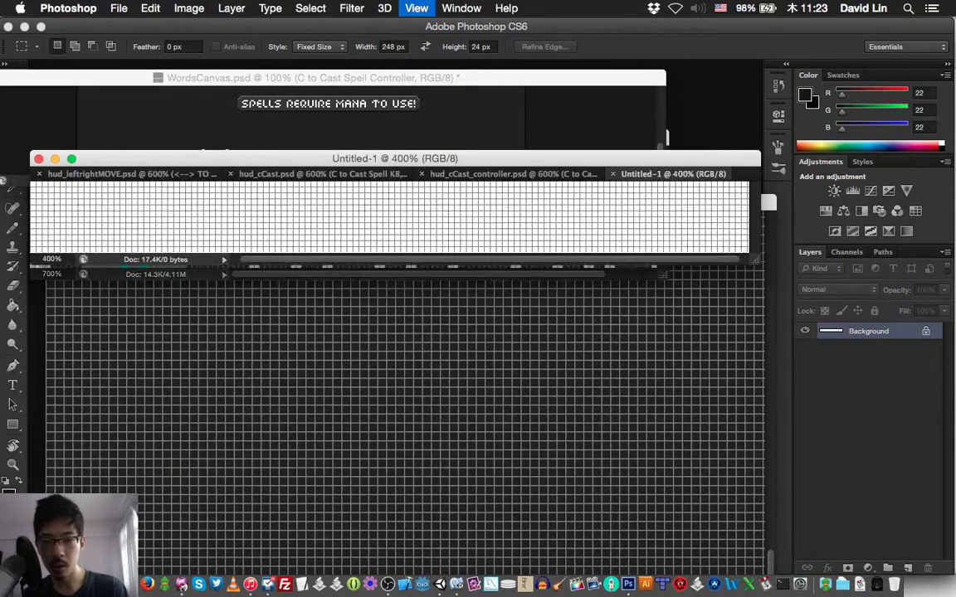
key("super+equal")
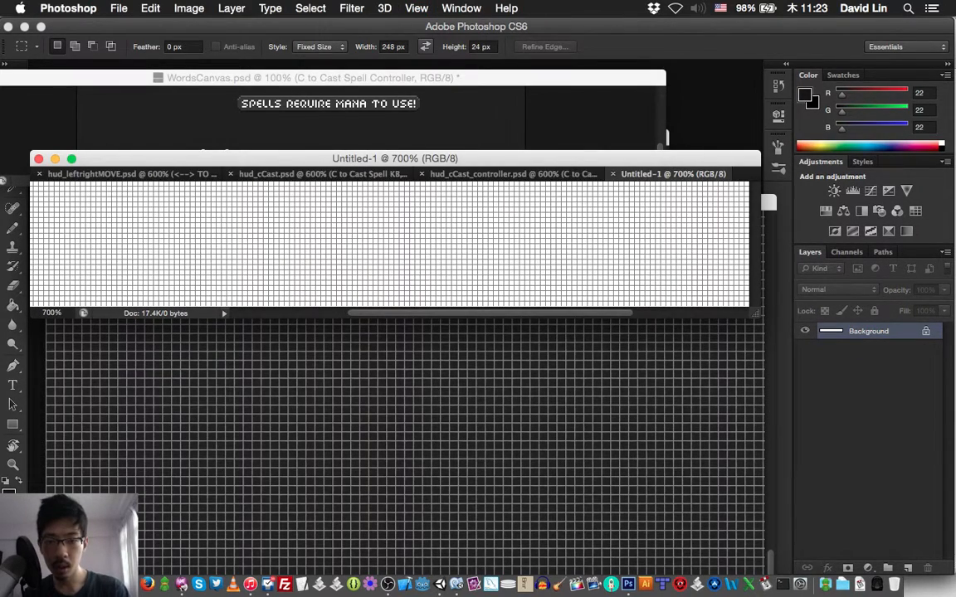
key("super+grave")
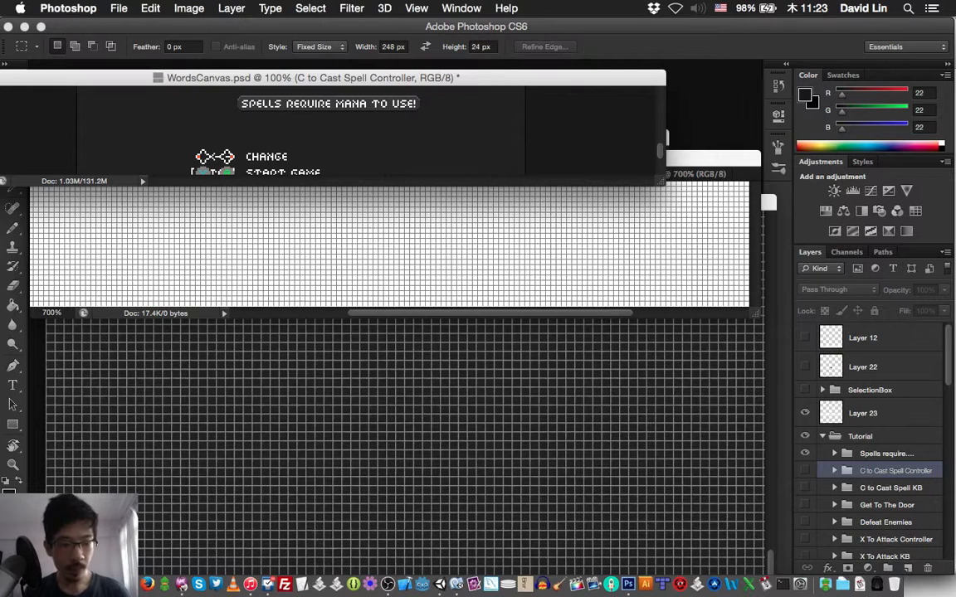
left_click(886, 454)
key("v")
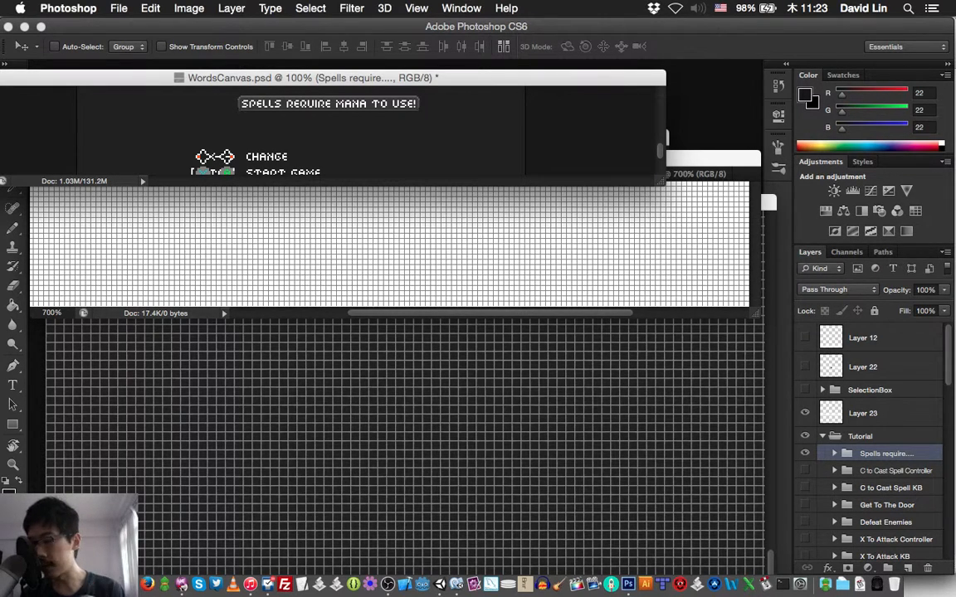
left_click_drag(402, 155, 406, 180)
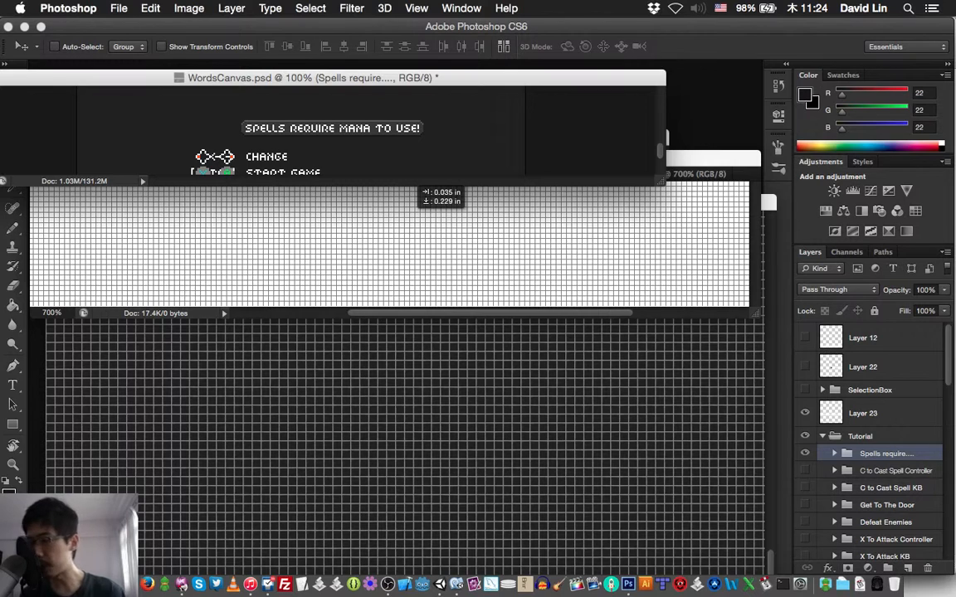
left_click_drag(406, 180, 365, 249)
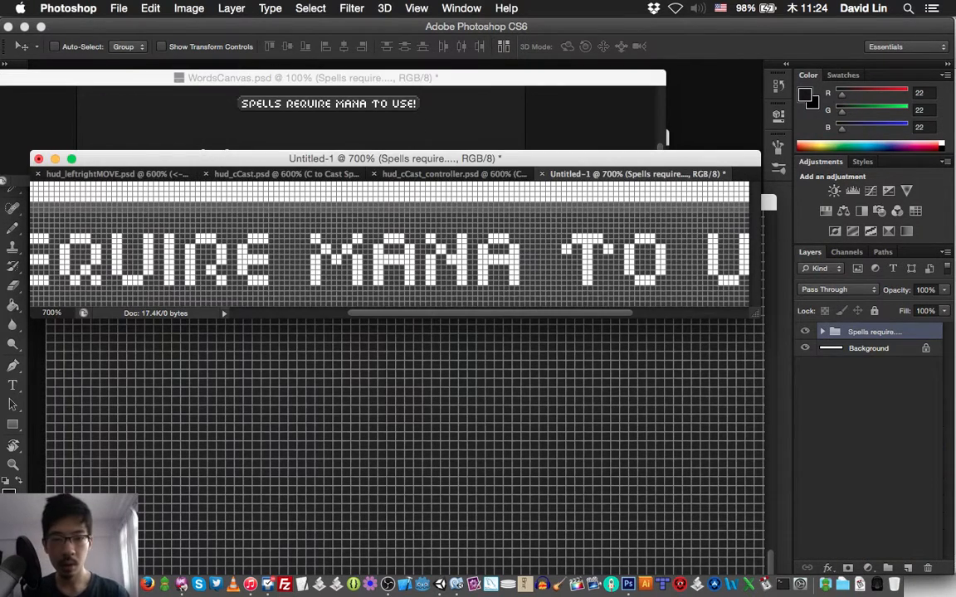
Step: Nudge the Spells require.... banner right and up until it is centred on the canvas
key("super+minus")
key("super+minus")
key("super+minus")
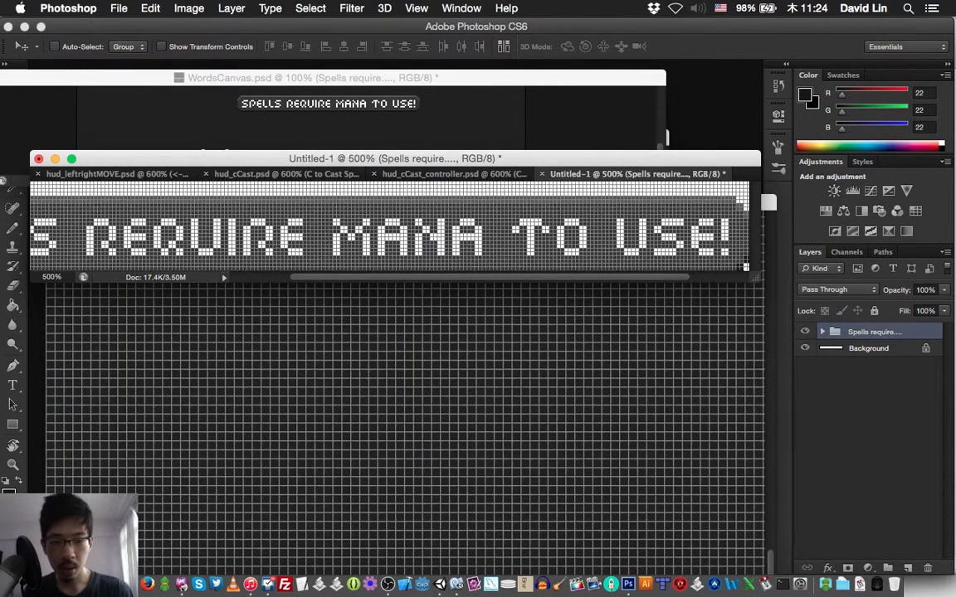
key("shift+Right")
key("shift+Right")
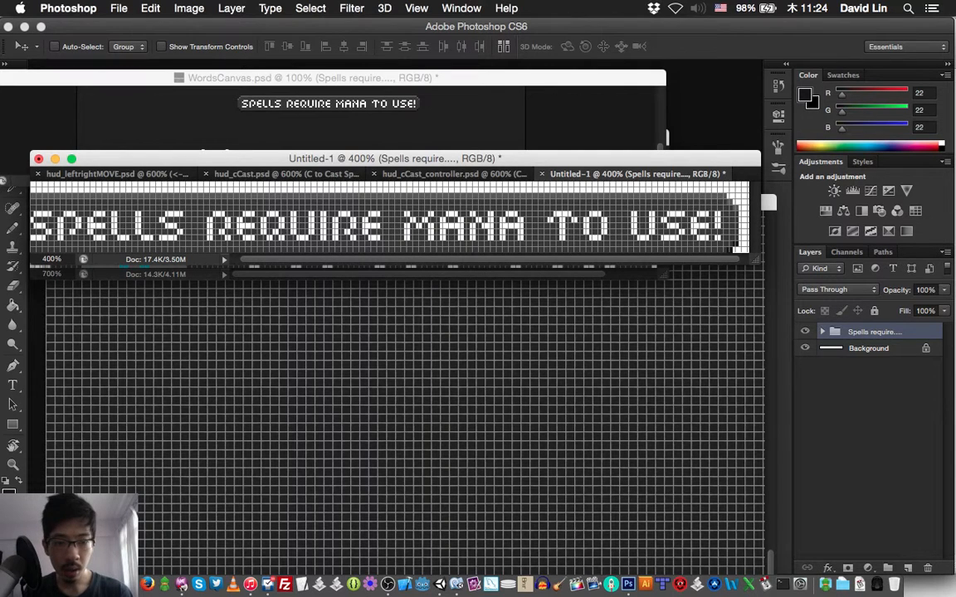
key("super+minus")
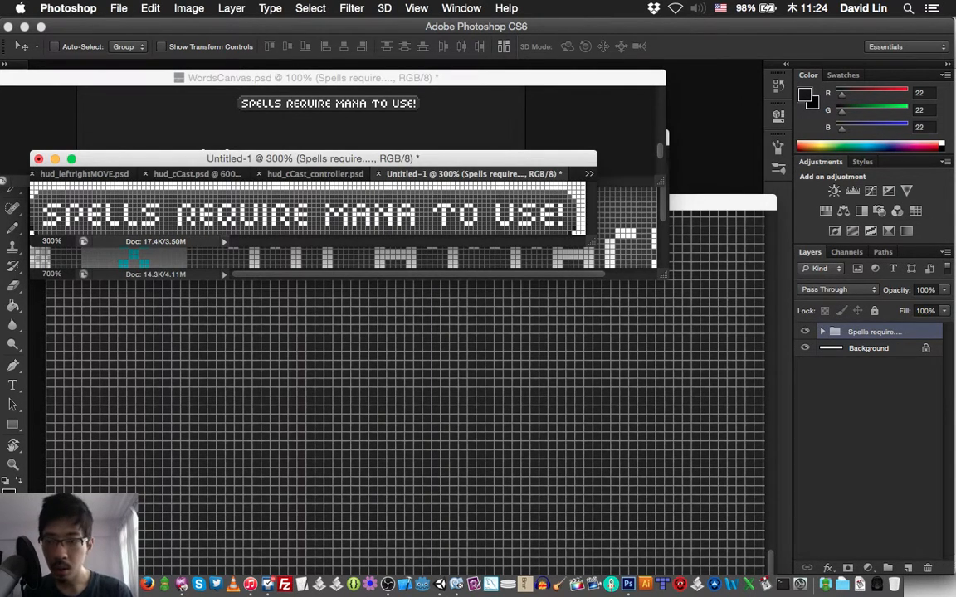
key("Right")
key("Right")
key("Up")
key("Up")
key("Up")
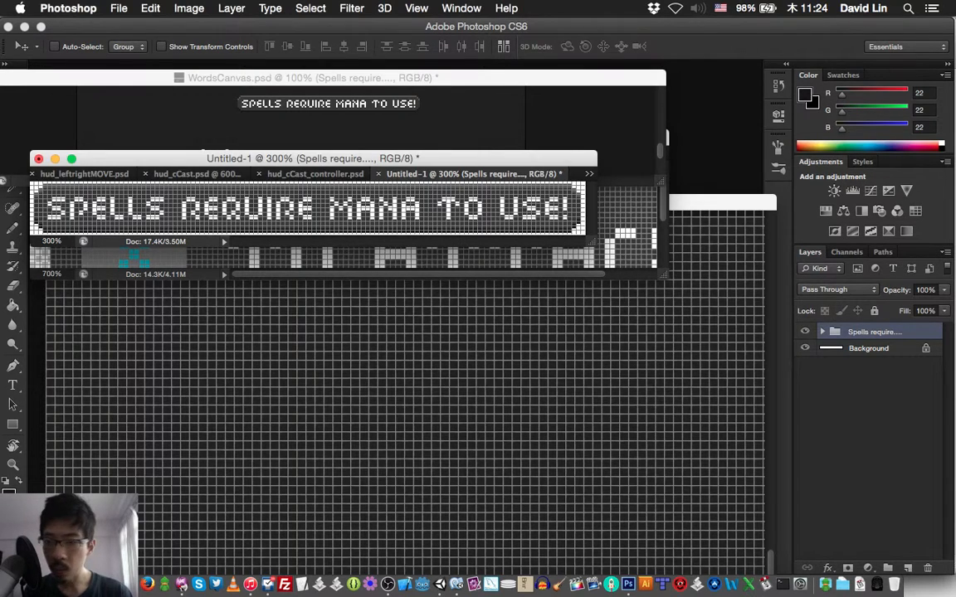
Step: Examine the banner's margins at both ends of the canvas at high magnification
key("super+plus")
key("super+plus")
key("super+plus")
key("super+plus")
key("super+plus")
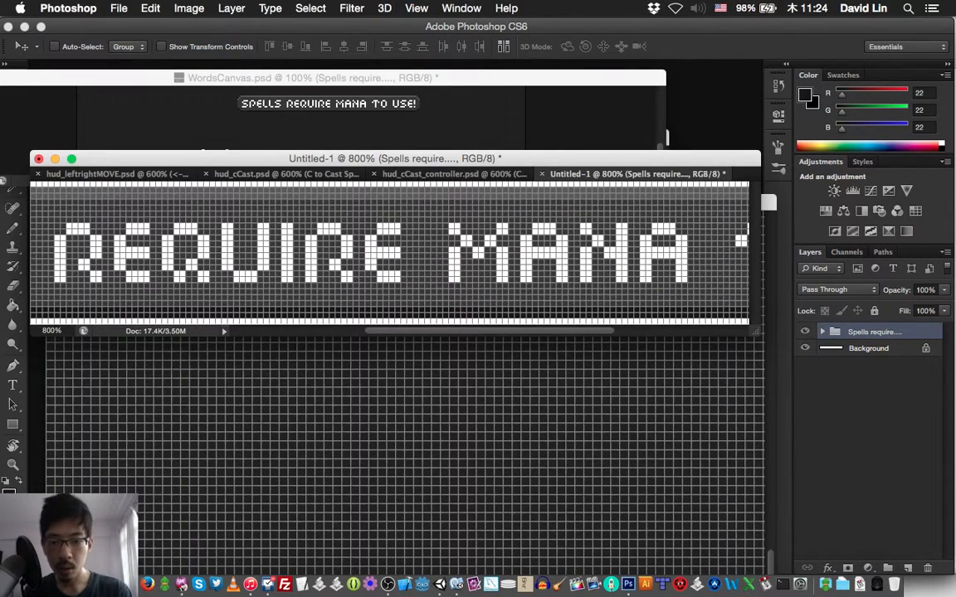
scroll(390, 249, "right", 5)
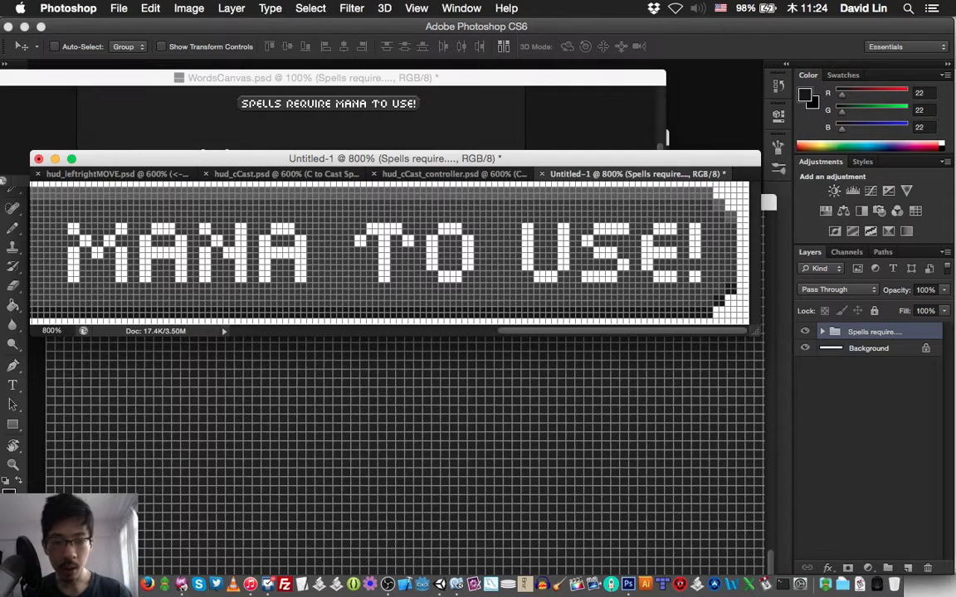
scroll(390, 248, "left", 10)
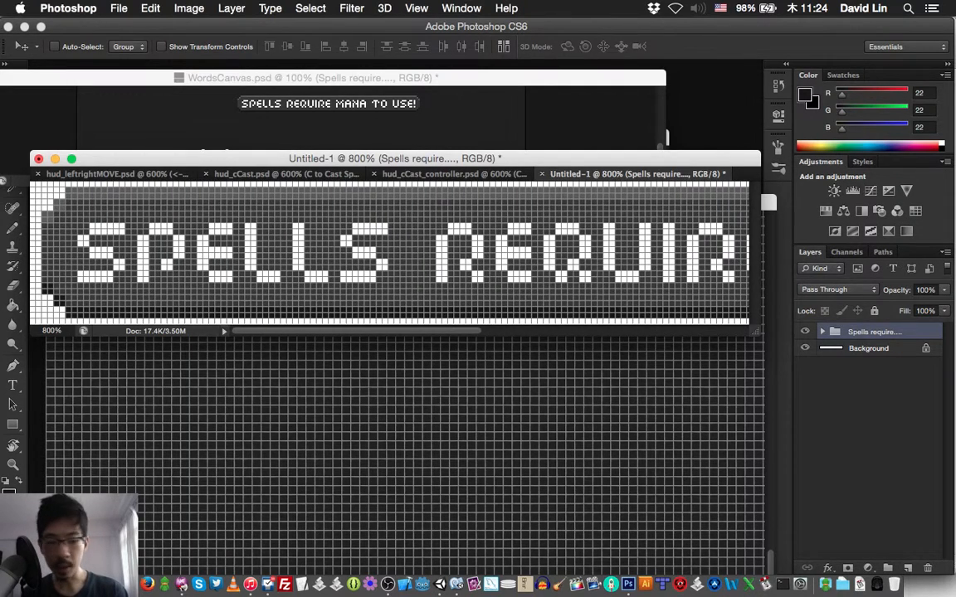
key("super+minus")
key("super+minus")
key("super+minus")
key("super+minus")
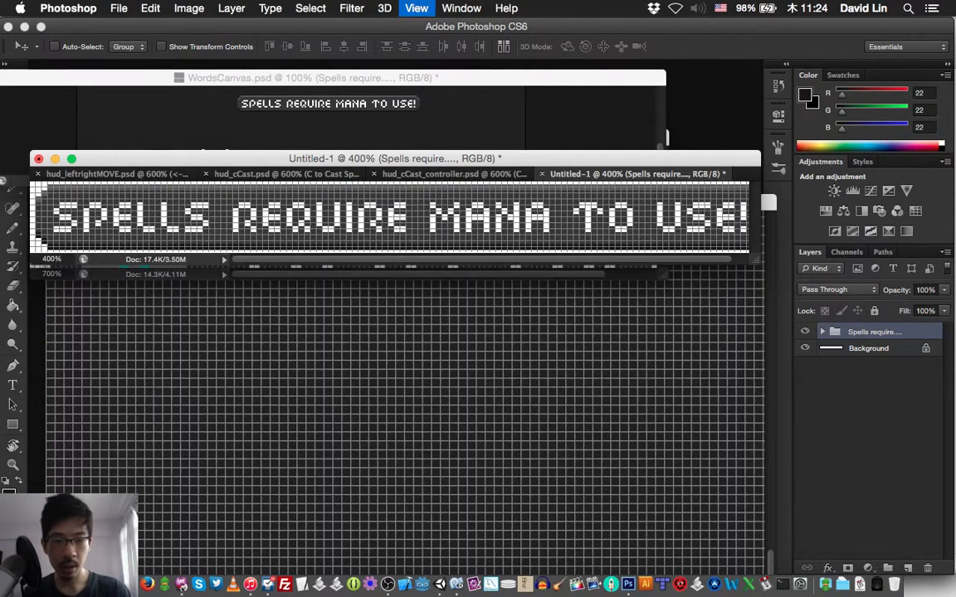
key("super+minus")
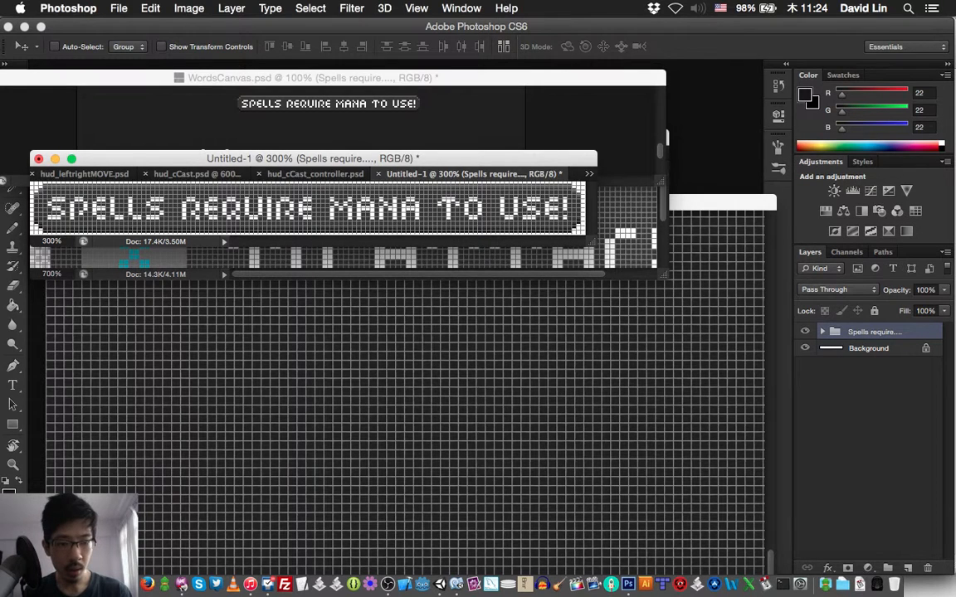
Step: Hide the Background layer and the pixel grid in the new banner document
left_click(805, 348)
key("super+apostrophe")
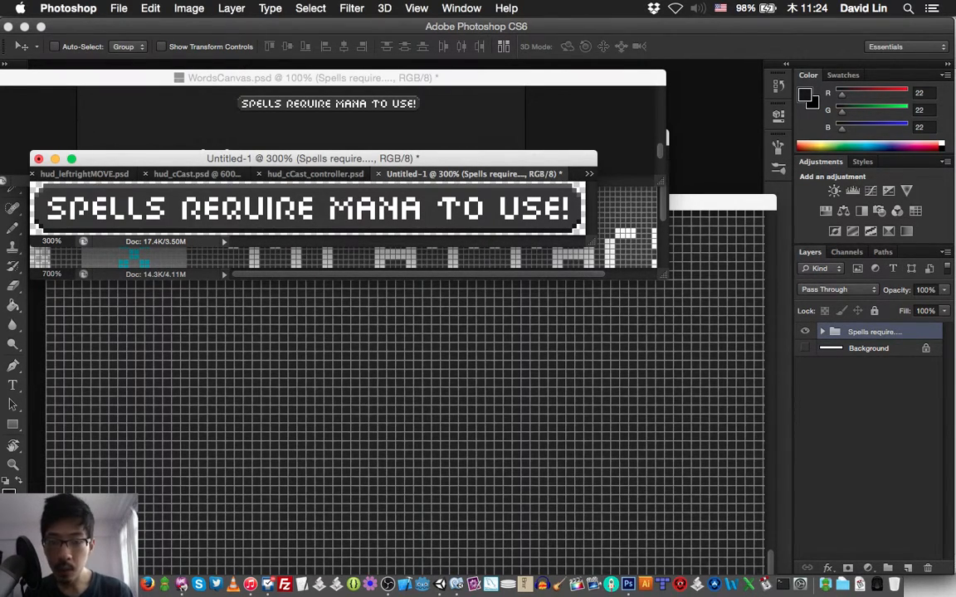
Step: Save the banner document as hud_spellRequireManaToUse.psd in the FirstPlayScene folder, matching the naming in the HUD folder, with Maximize Compatibility on
key("alt+shift+super+s")
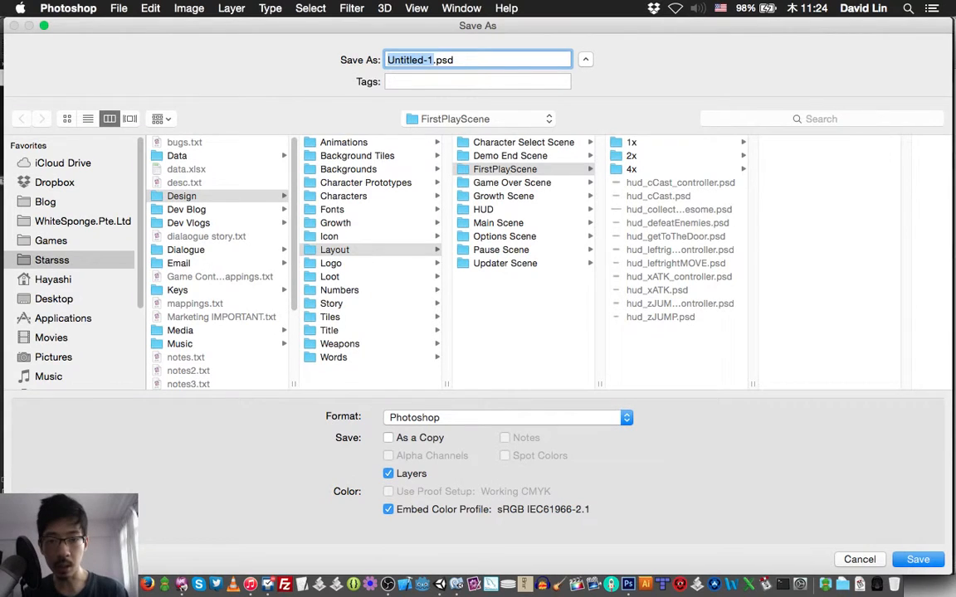
left_click(484, 210)
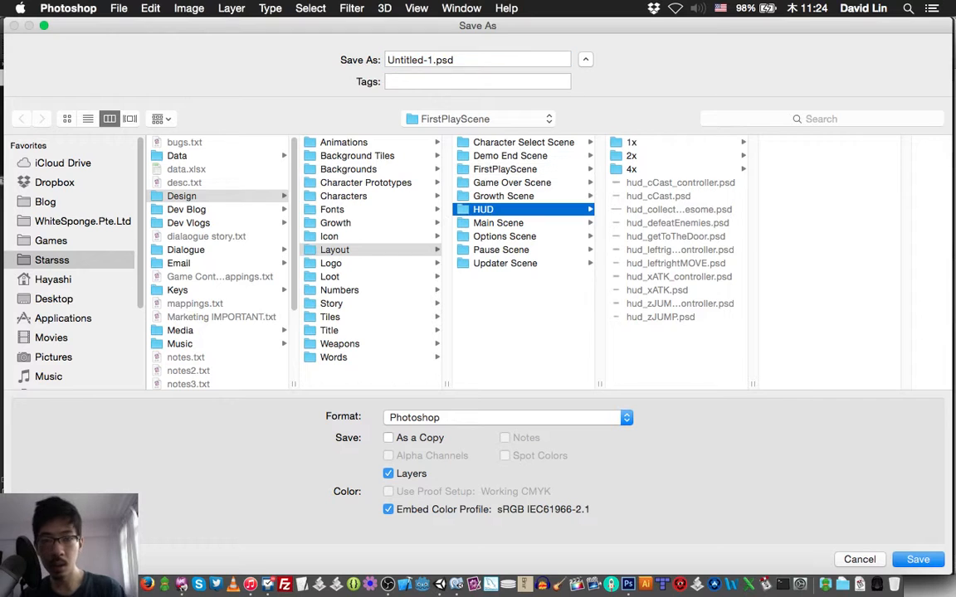
left_click_drag(753, 384, 778, 384)
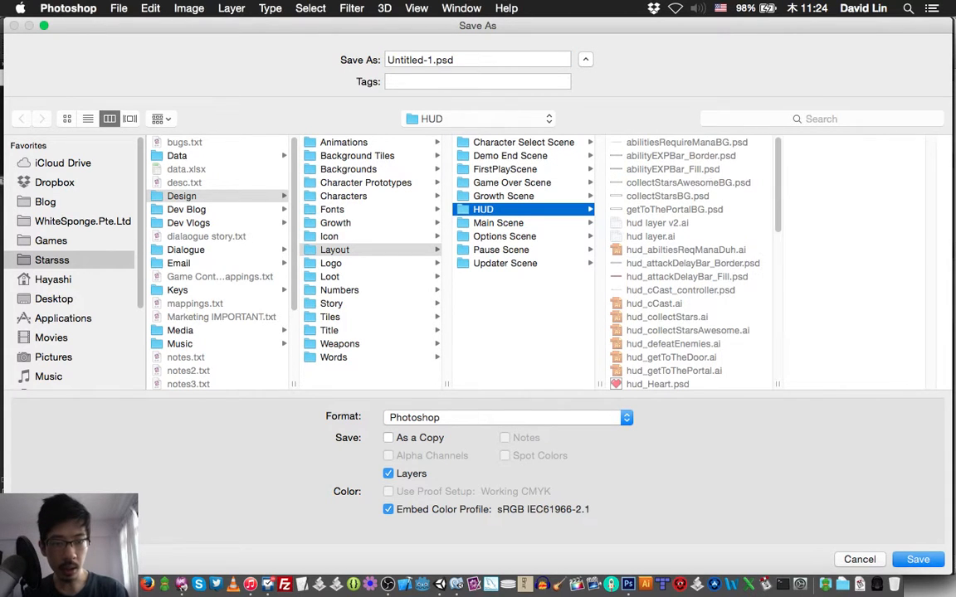
scroll(689, 261, "down", 5)
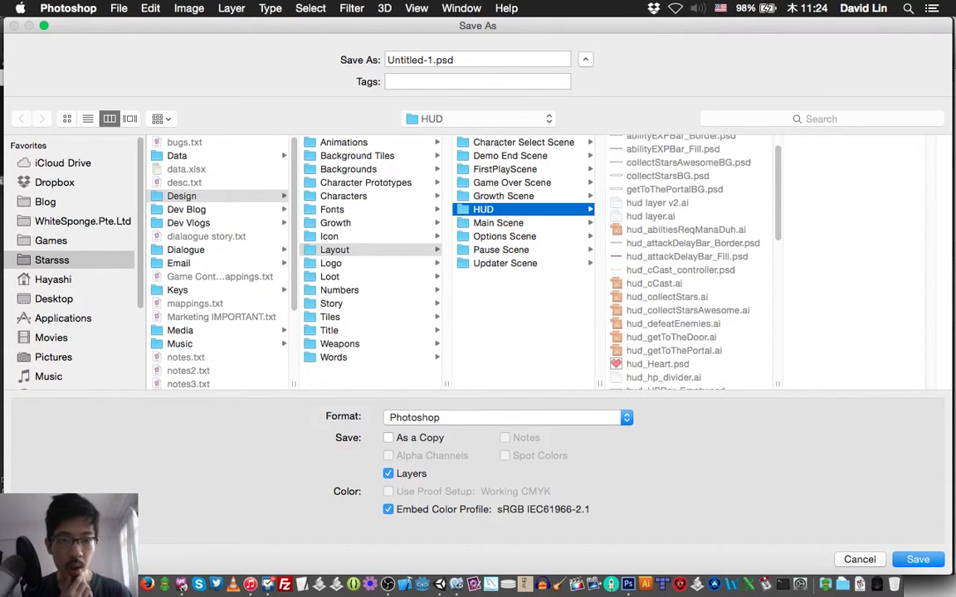
scroll(688, 261, "down", 8)
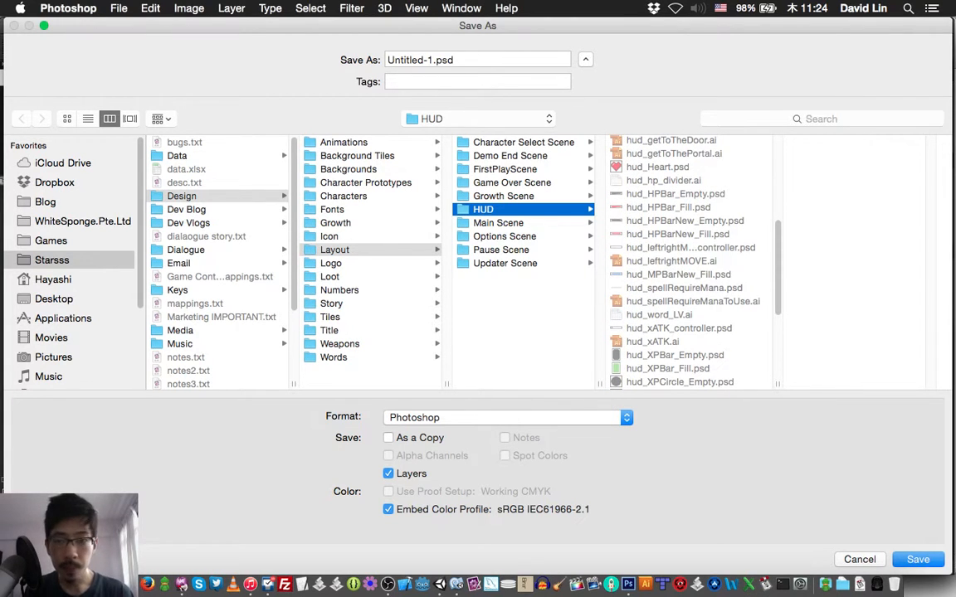
left_click(433, 60)
key("shift+super+Left")
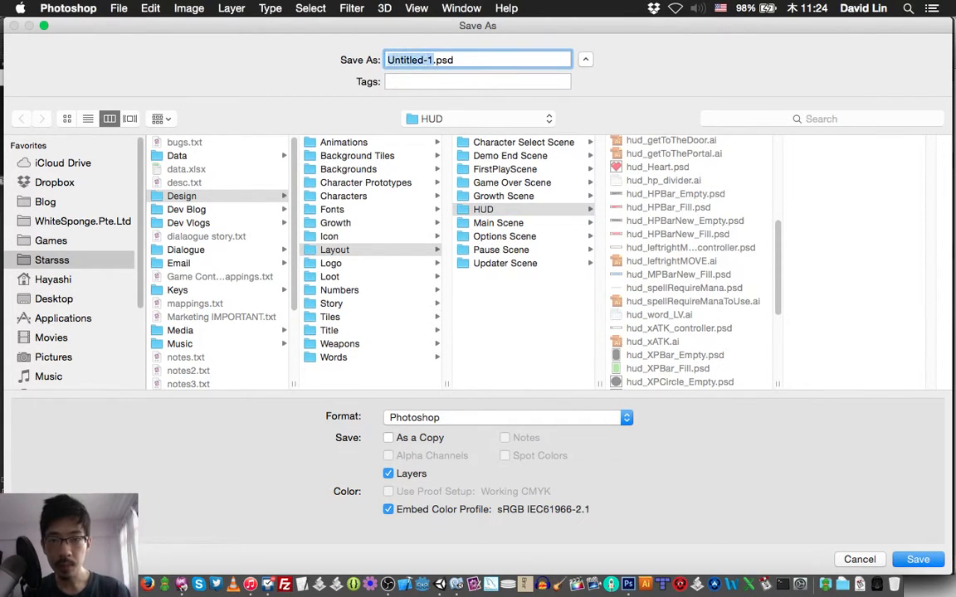
type("hud_spel")
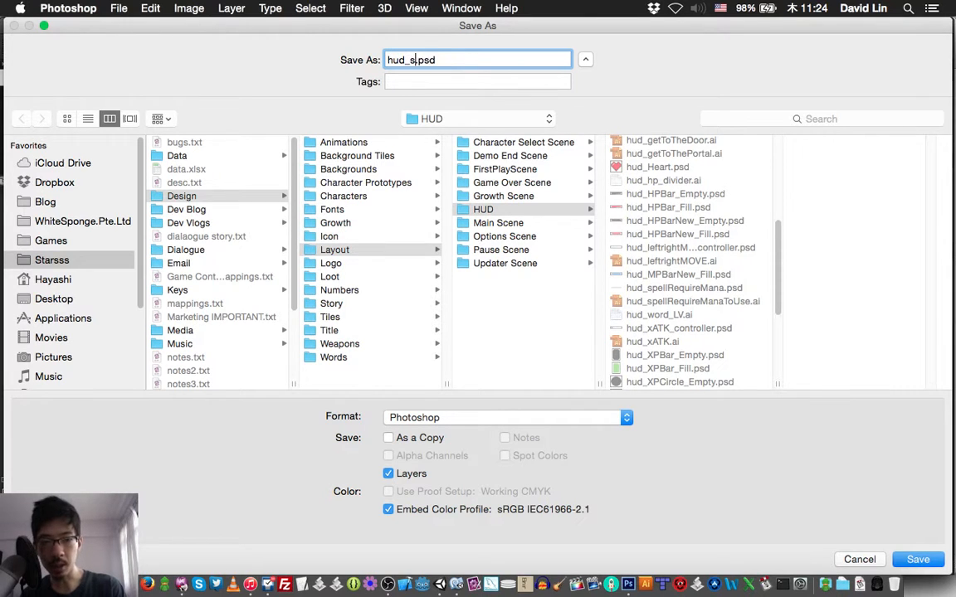
type("lRequire")
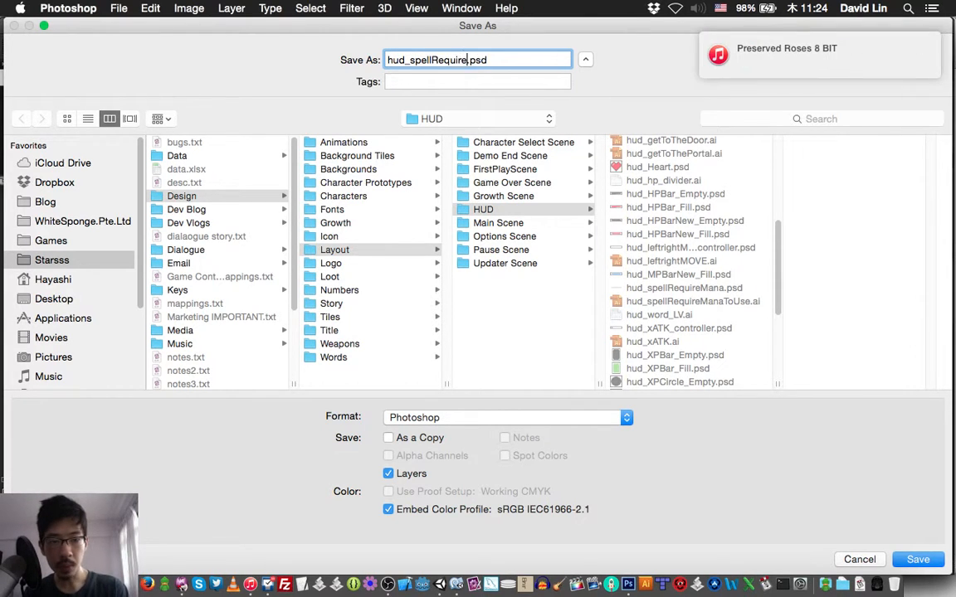
type("ManaTo")
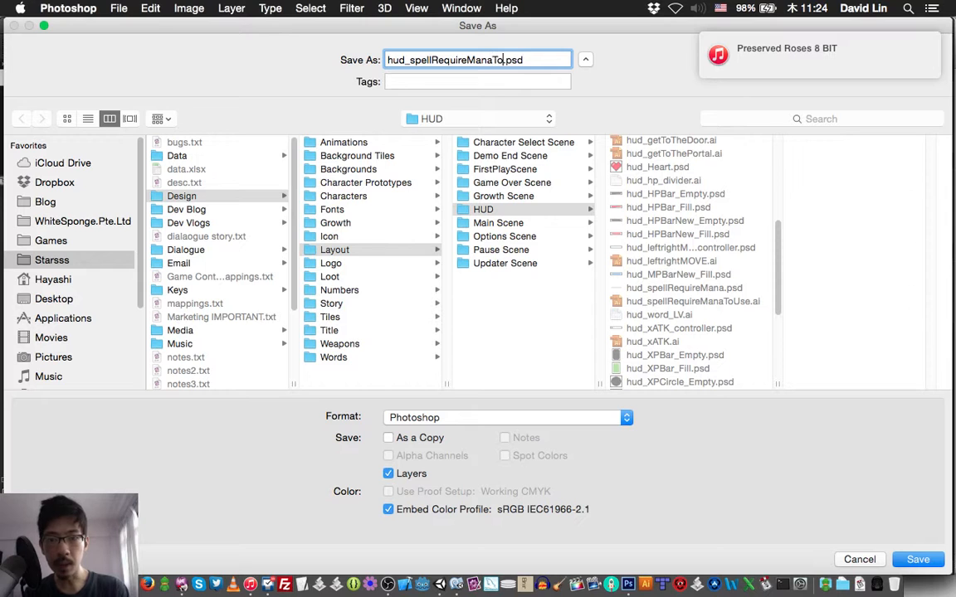
type("Use")
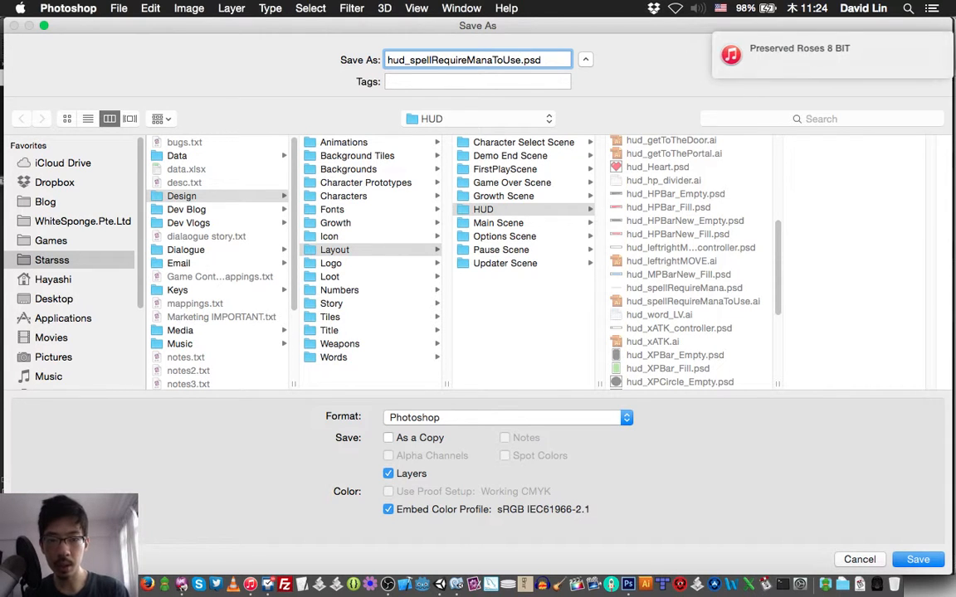
left_click(505, 169)
key("Return")
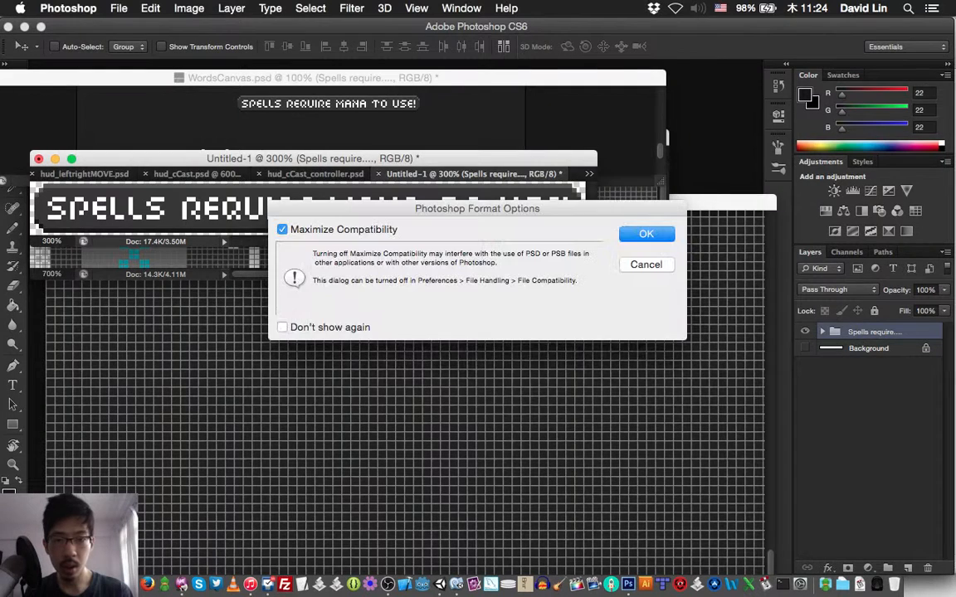
key("Return")
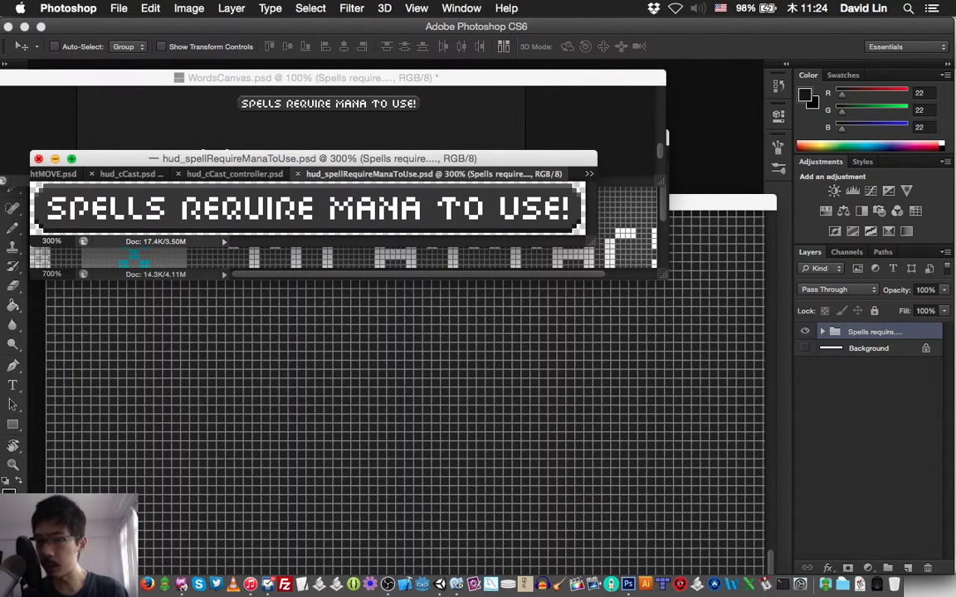
Step: Save WordsCanvas.psd and close the exported banner, hud_xATK_controller.psd and the other open HUD prompt documents
key("super+w")
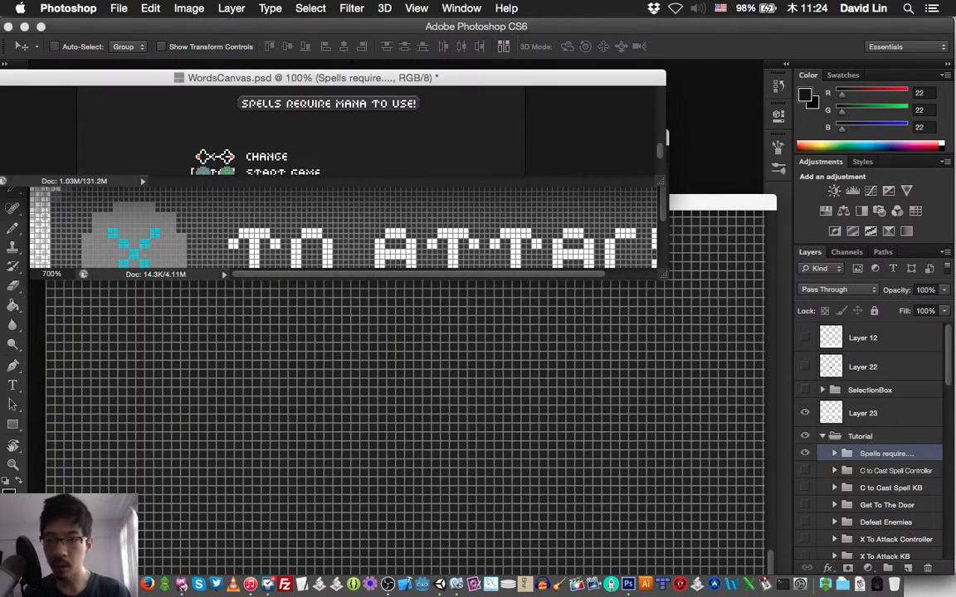
key("super+s")
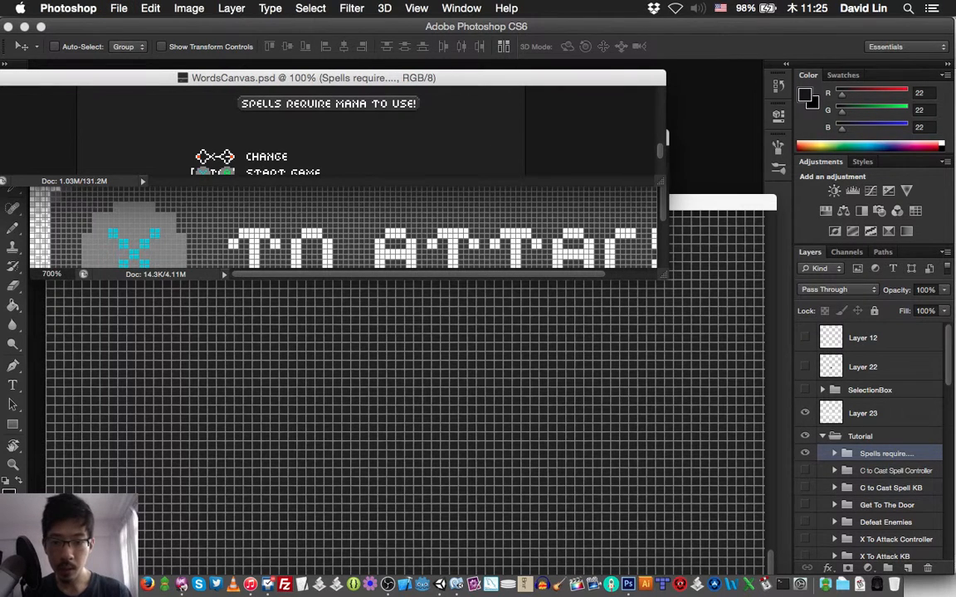
key("super+grave")
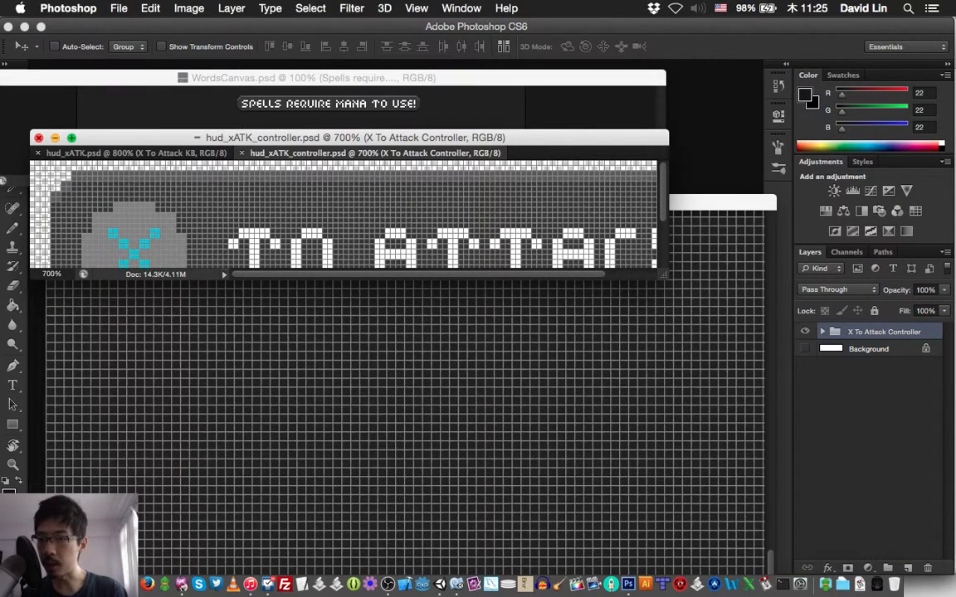
key("super+w")
key("super+w")
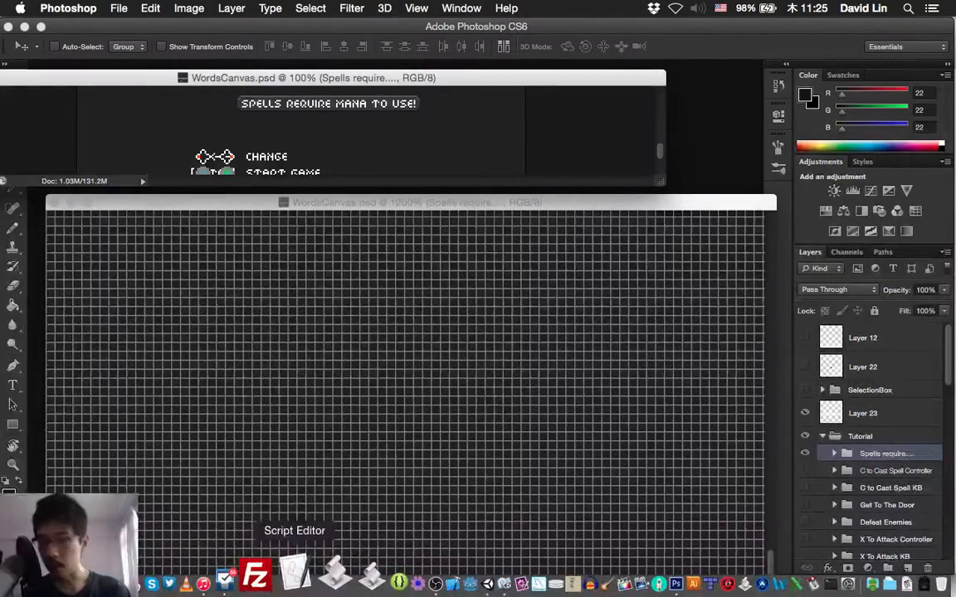
Step: Switch to Script Editor and open the recent scripts AutoAppGraphicsPSNormal.app and AutoAppGraphicsPS.app
left_click(293, 572)
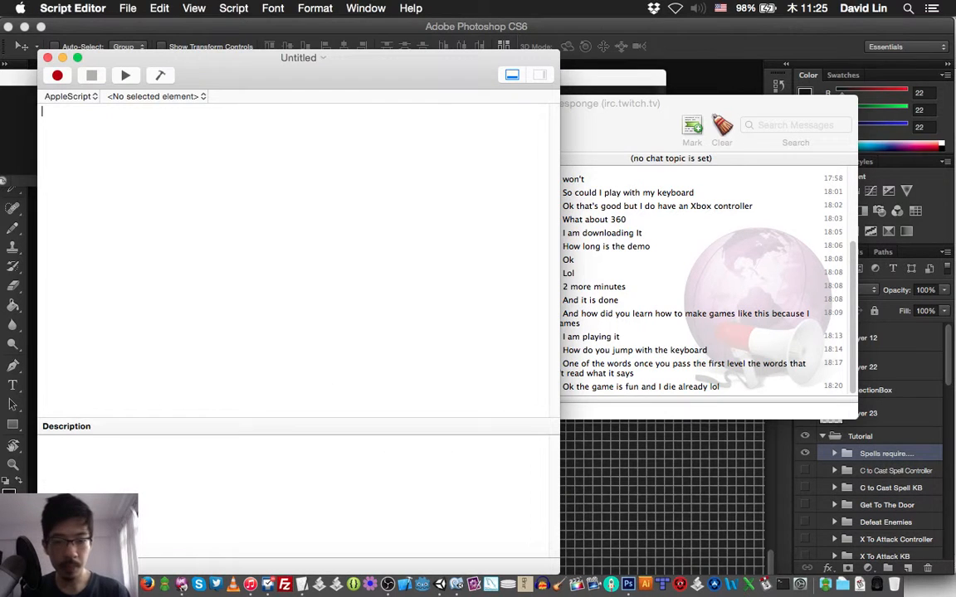
left_click(127, 8)
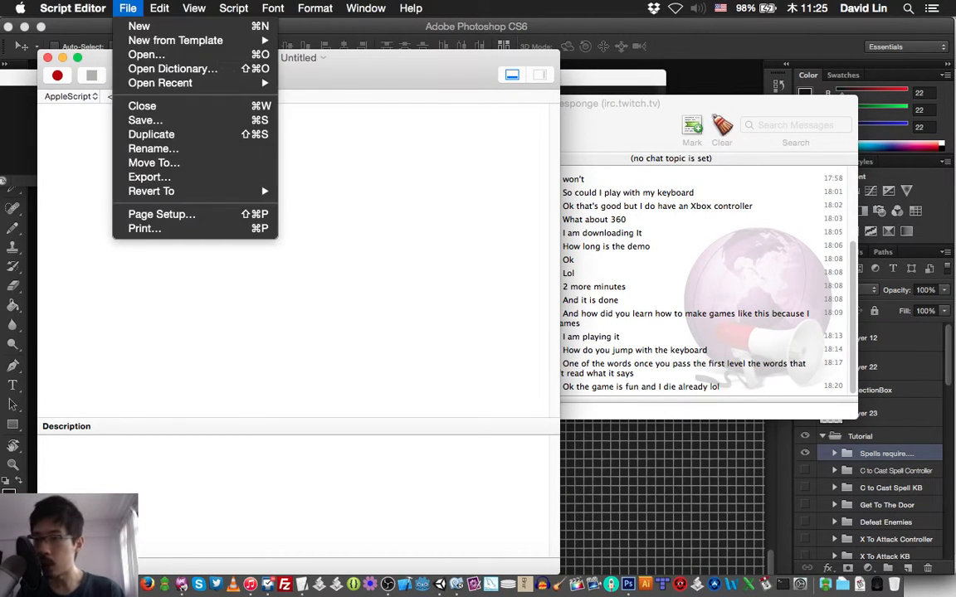
mouse_move(160, 83)
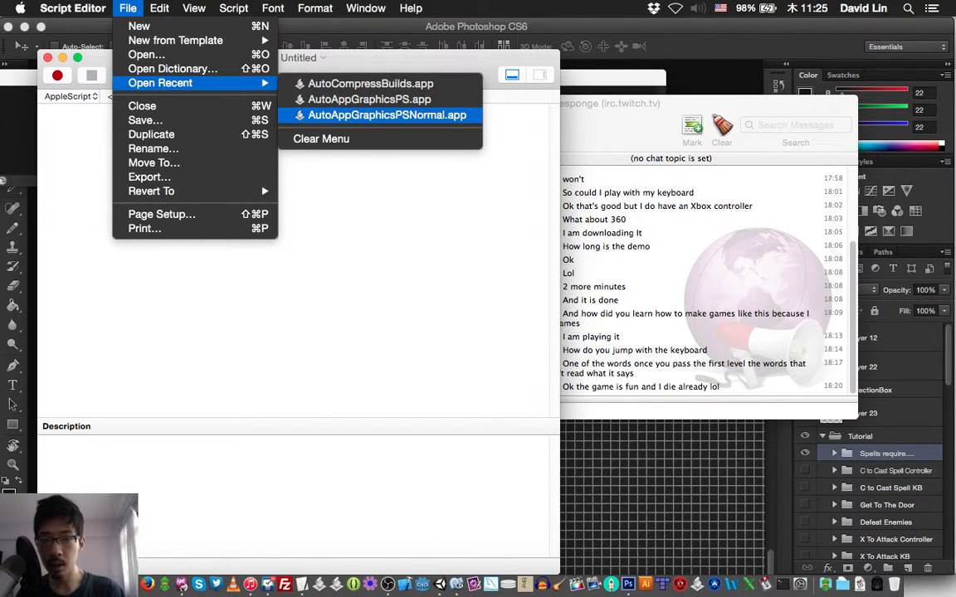
left_click(387, 115)
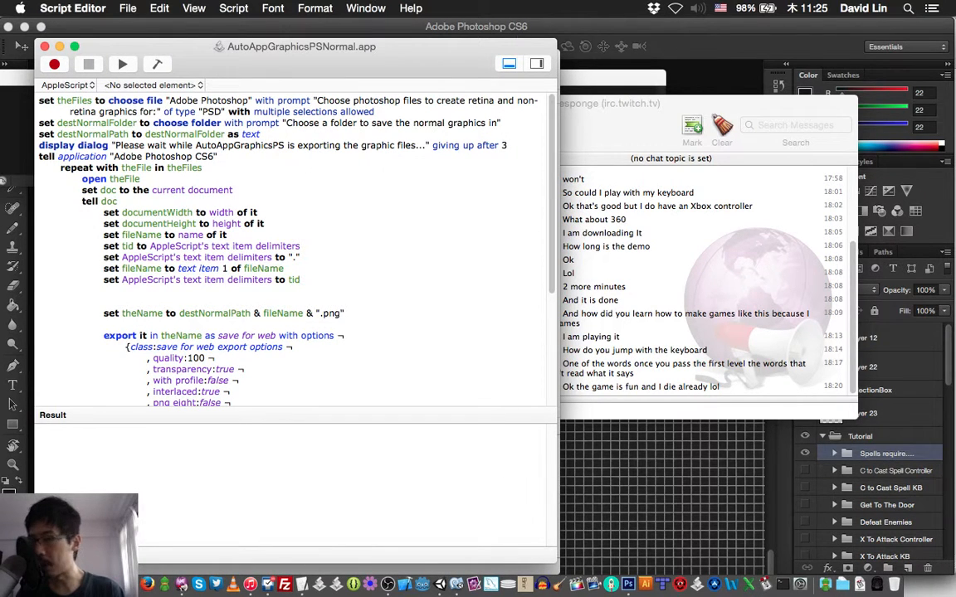
left_click(128, 8)
mouse_move(200, 83)
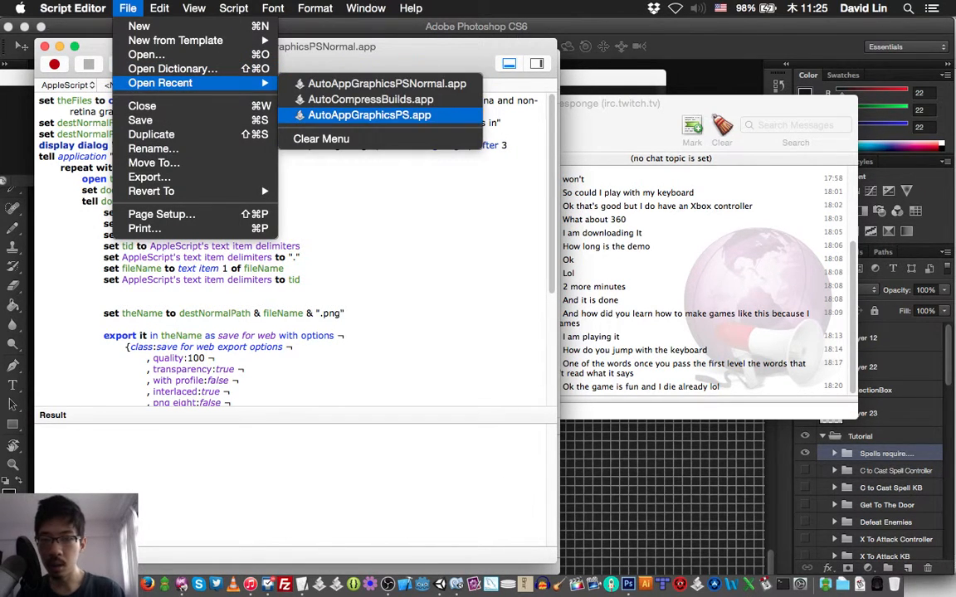
left_click(369, 115)
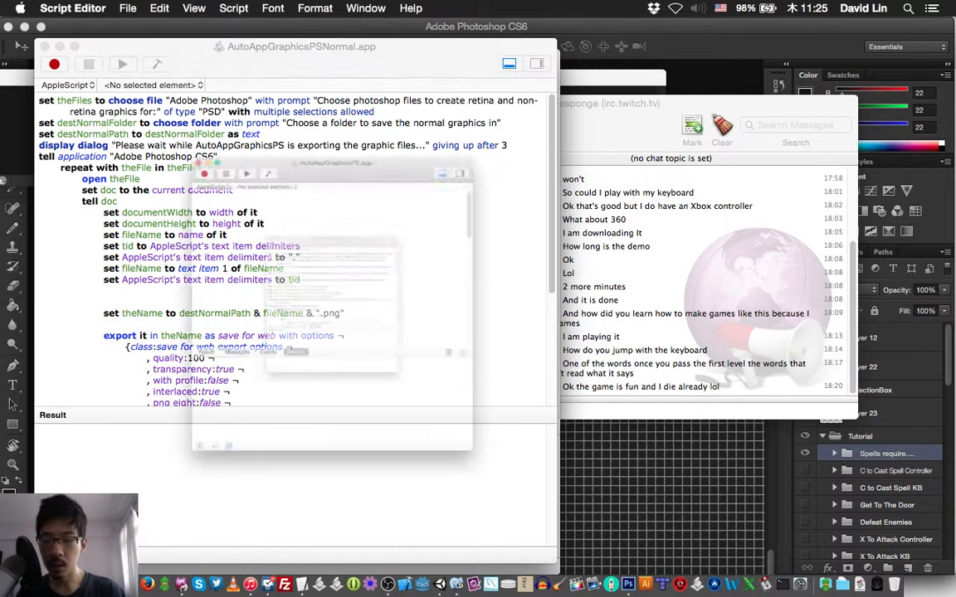
Step: Copy the closest-neighbor resize image line from AutoAppGraphicsPS.app into AutoAppGraphicsPSNormal.app, above the line that sets theName
scroll(358, 223, "down", 10)
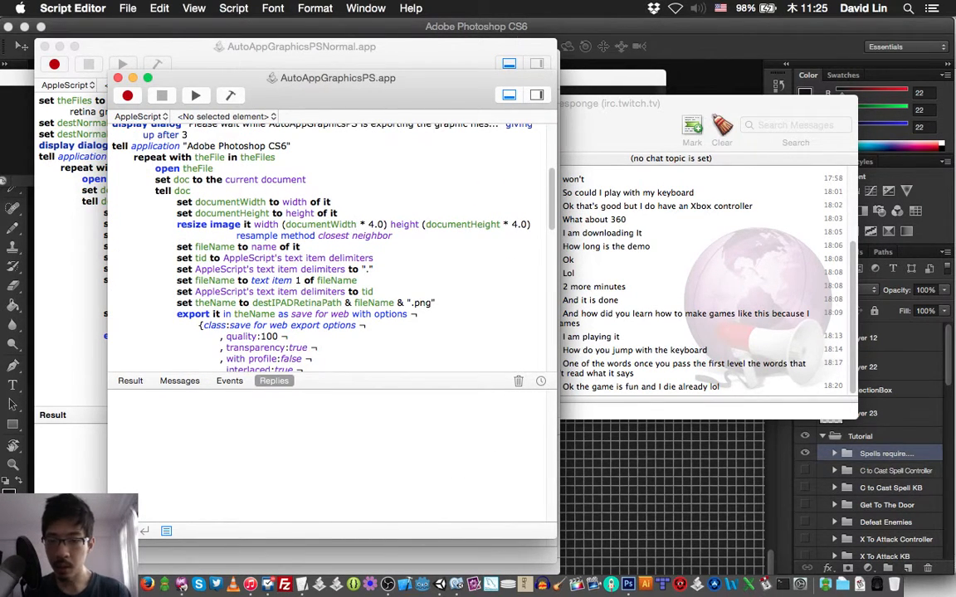
triple_click(355, 225)
key("super+c")
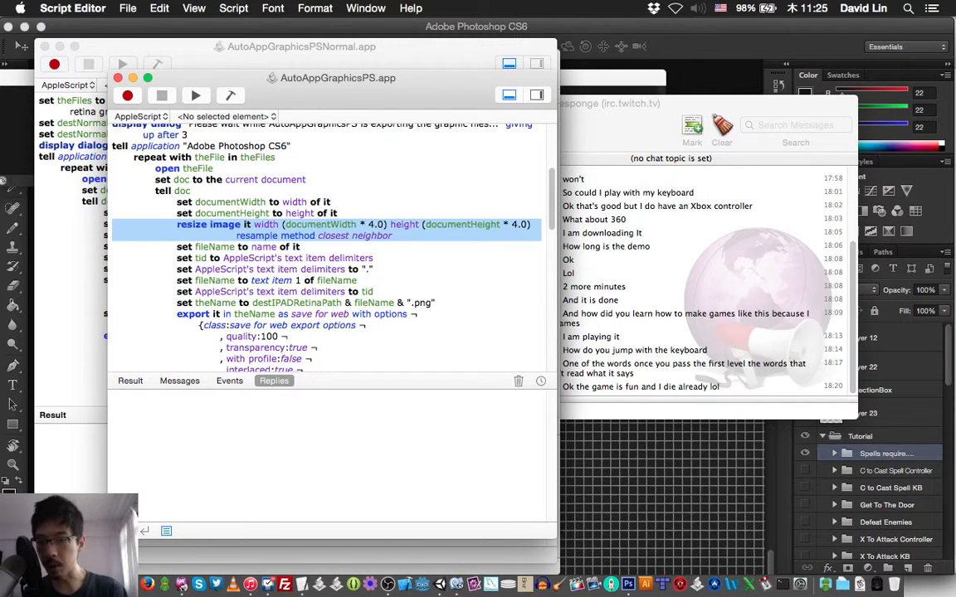
key("super+grave")
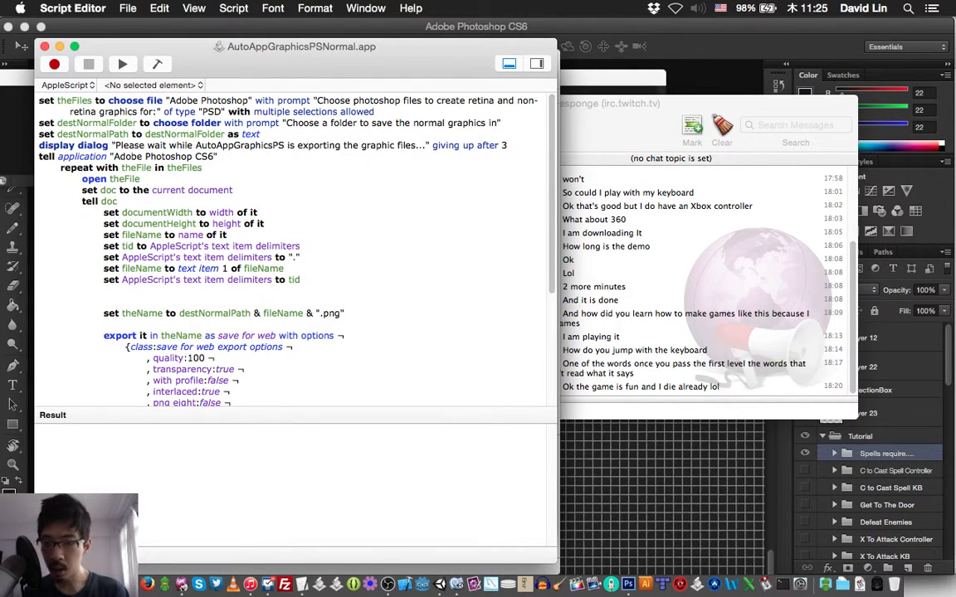
key("super+v")
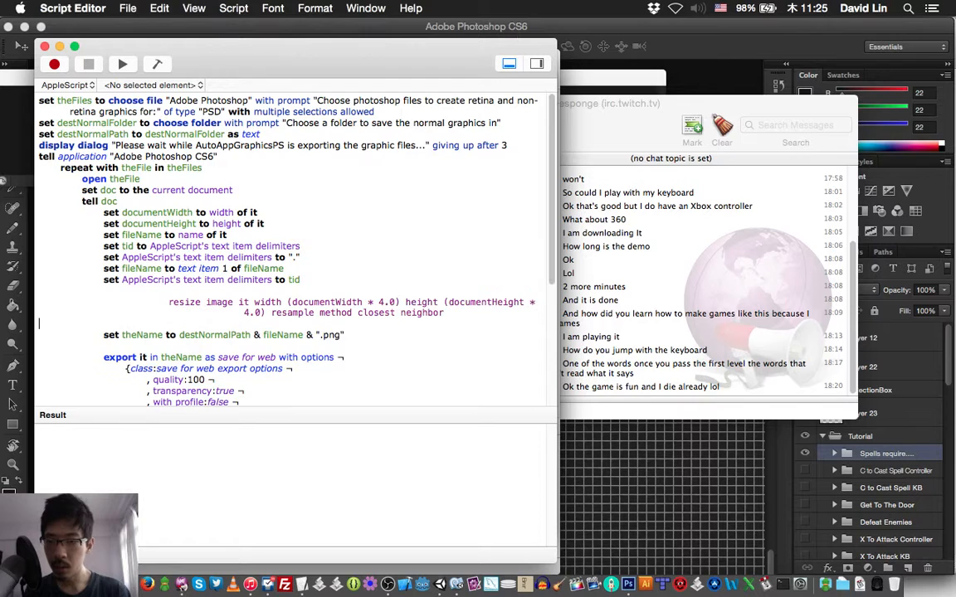
Step: Set the documentWidth and documentHeight multipliers in the pasted resize line to 2.0
left_click(384, 302)
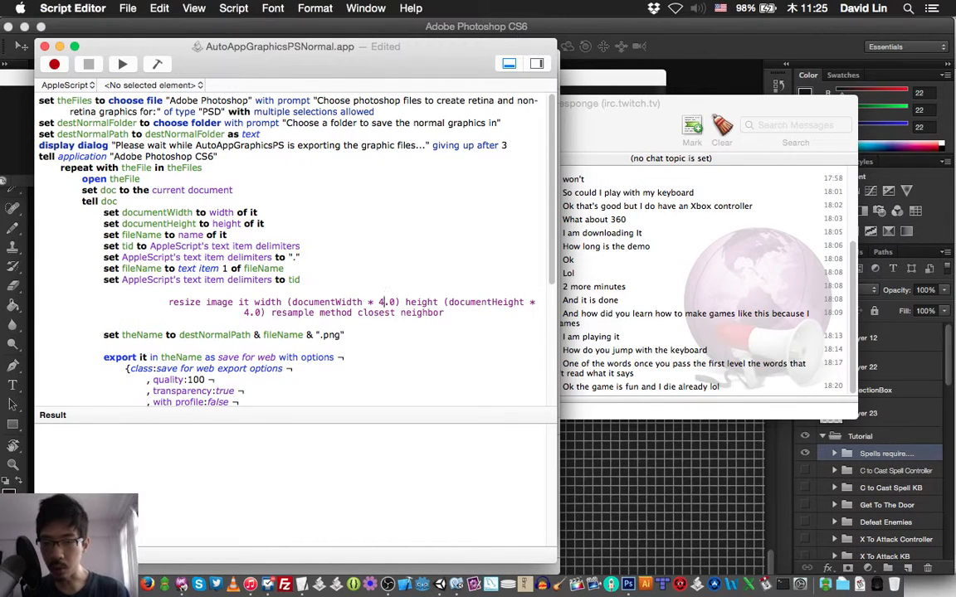
key("BackSpace")
type("2")
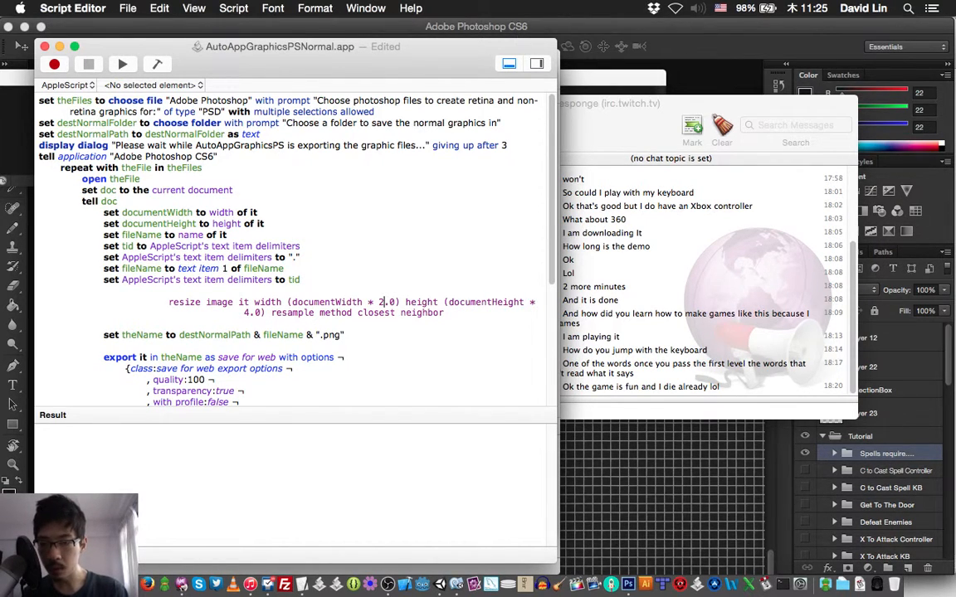
left_click(250, 312)
key("BackSpace")
type("2")
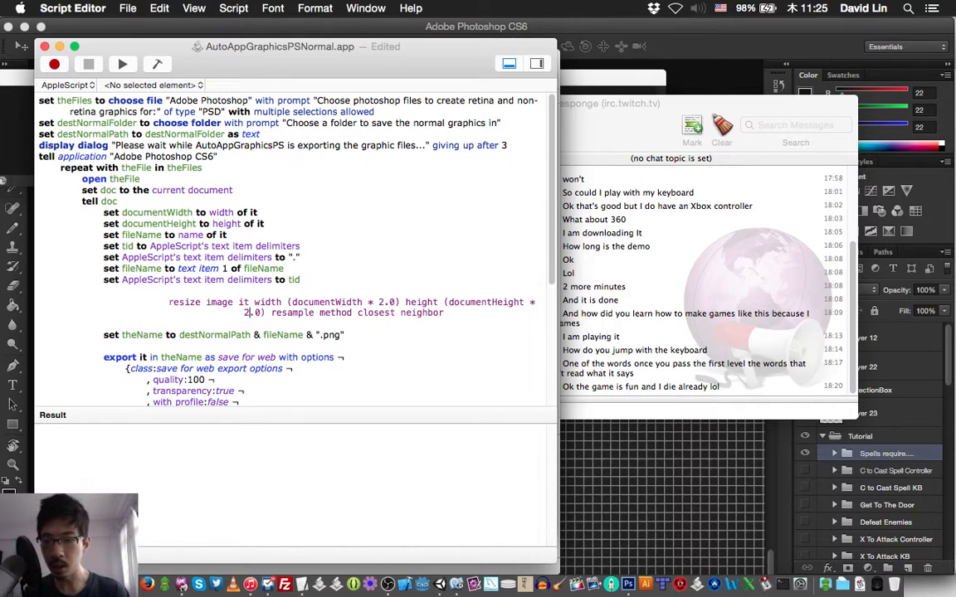
Step: Run the script on all PSD files in Starsss/Design/Layout/FirstPlayScene, with its 2x folder as the destination
key("super+r")
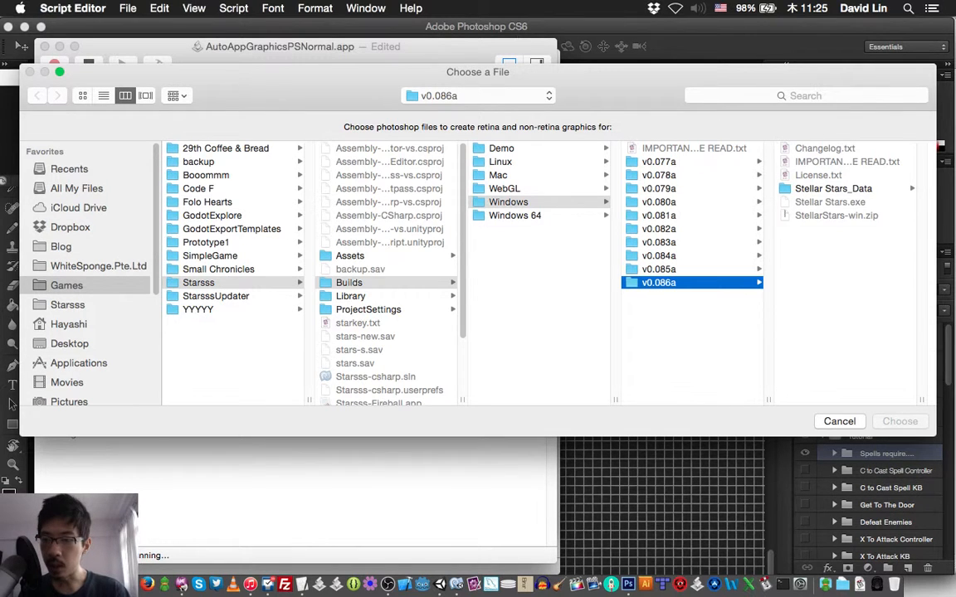
left_click(68, 304)
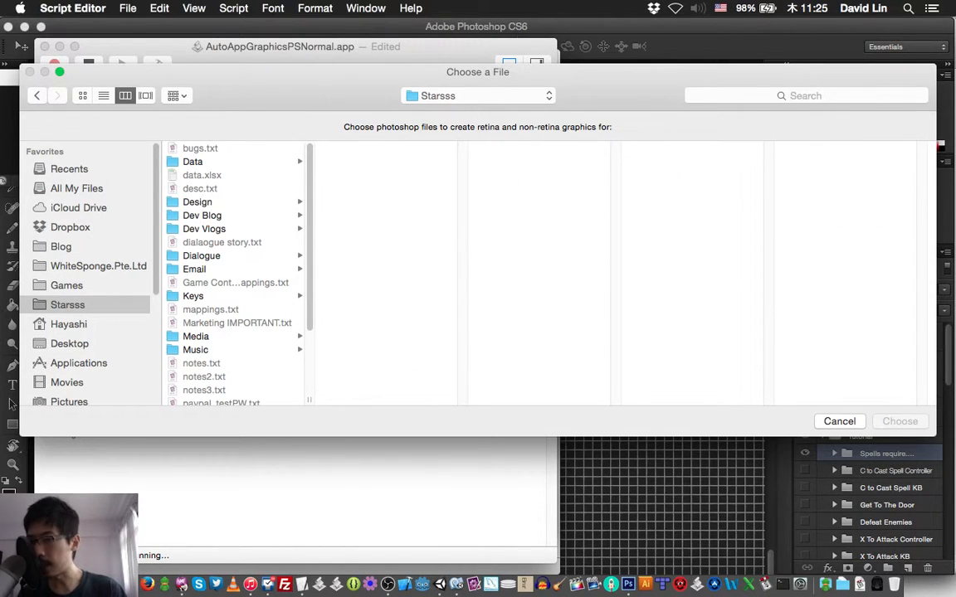
left_click(198, 202)
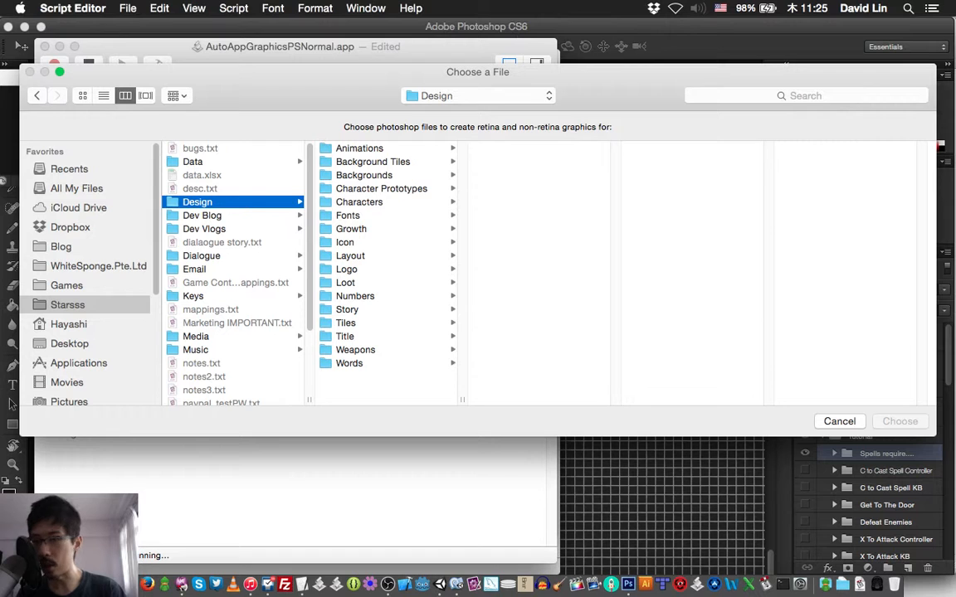
left_click(350, 255)
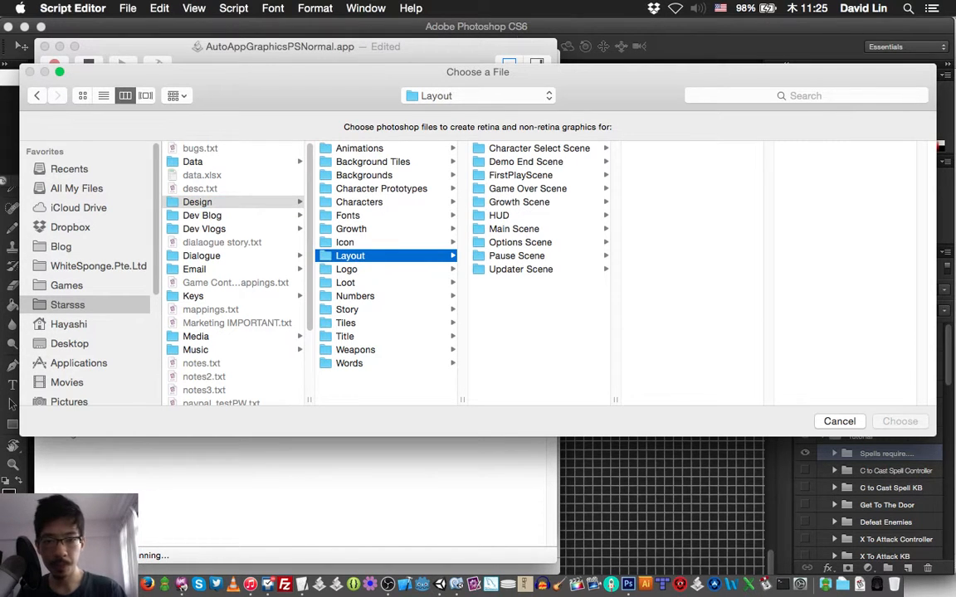
left_click(520, 175)
left_click(695, 189)
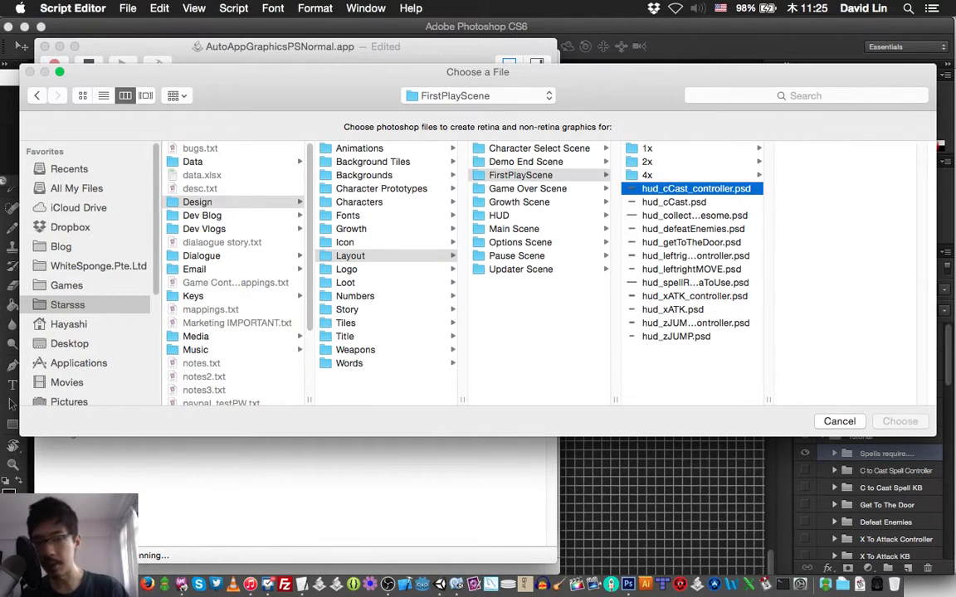
key("super+a")
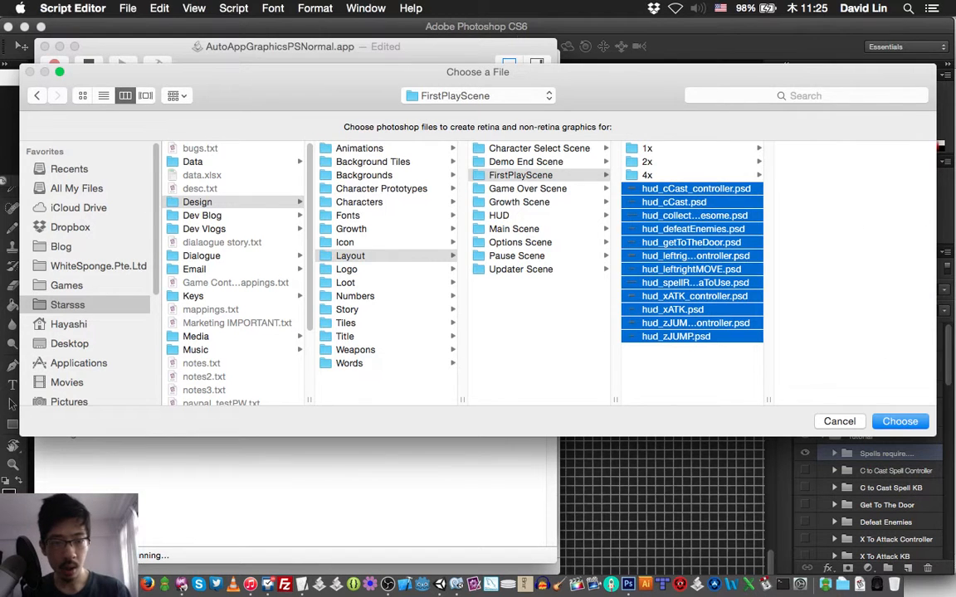
key("Return")
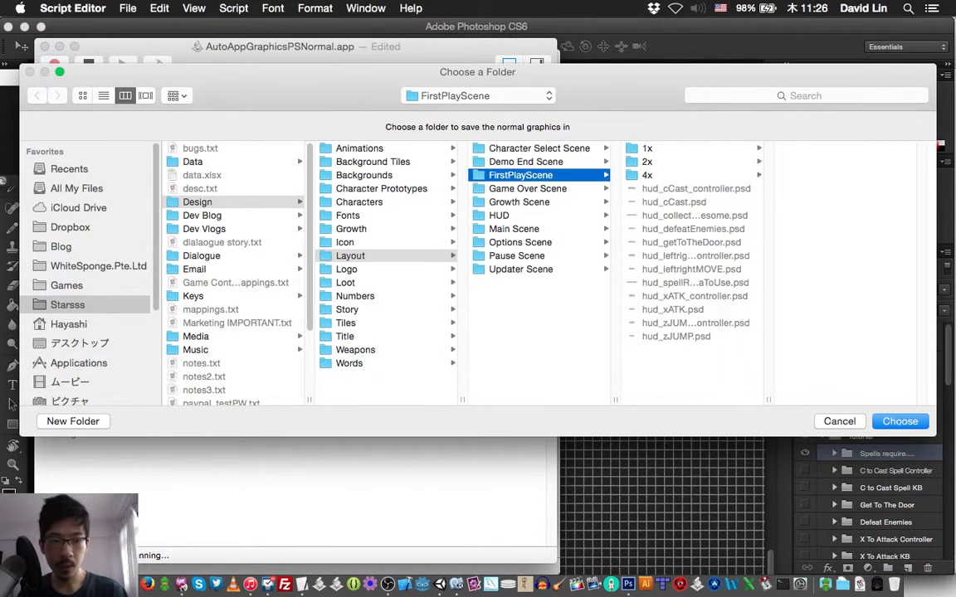
left_click(647, 162)
key("Return")
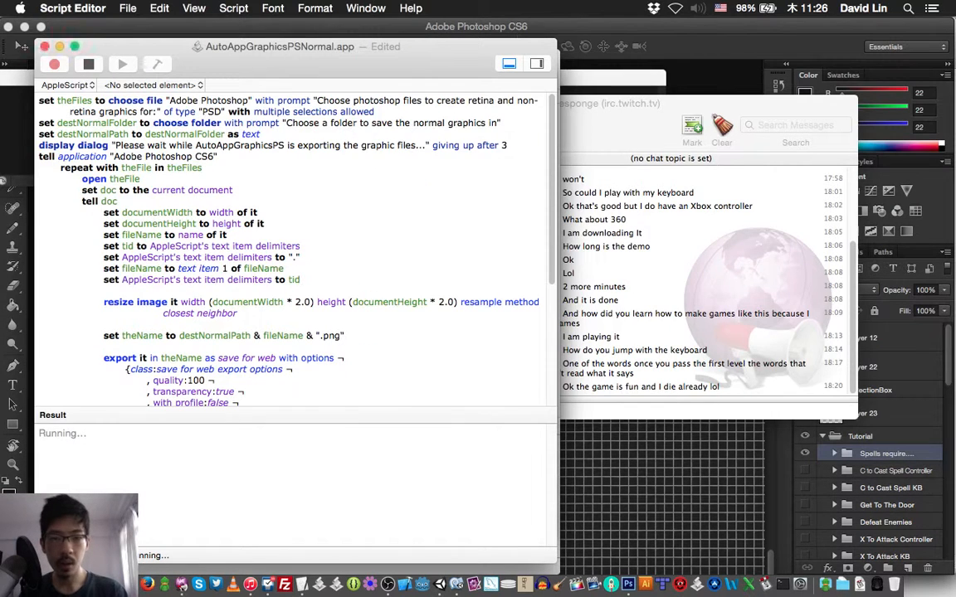